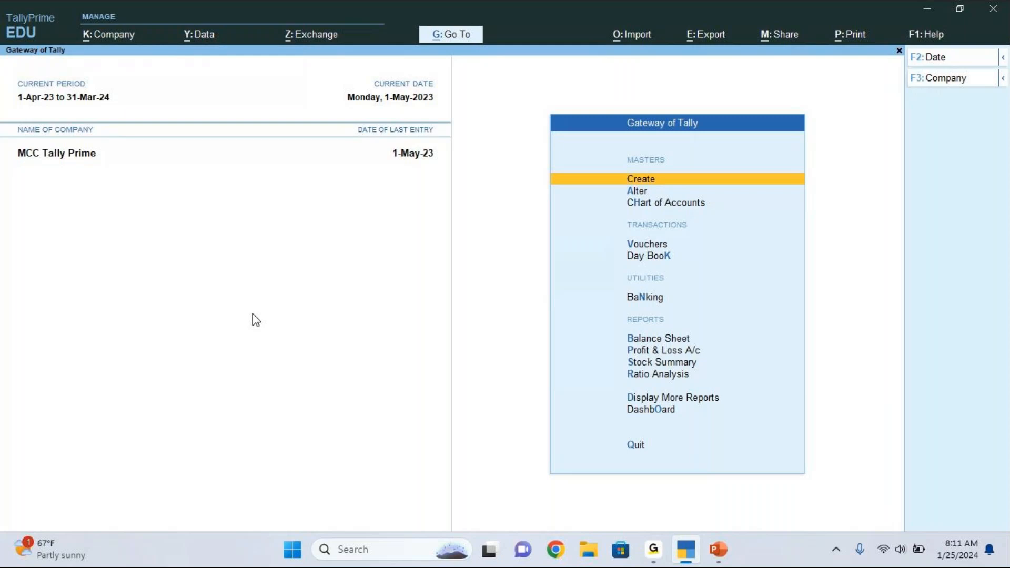
# Look through the master types available for creation, down to Stock Item, and return to the Gateway of Tally
pyautogui.press('Return')
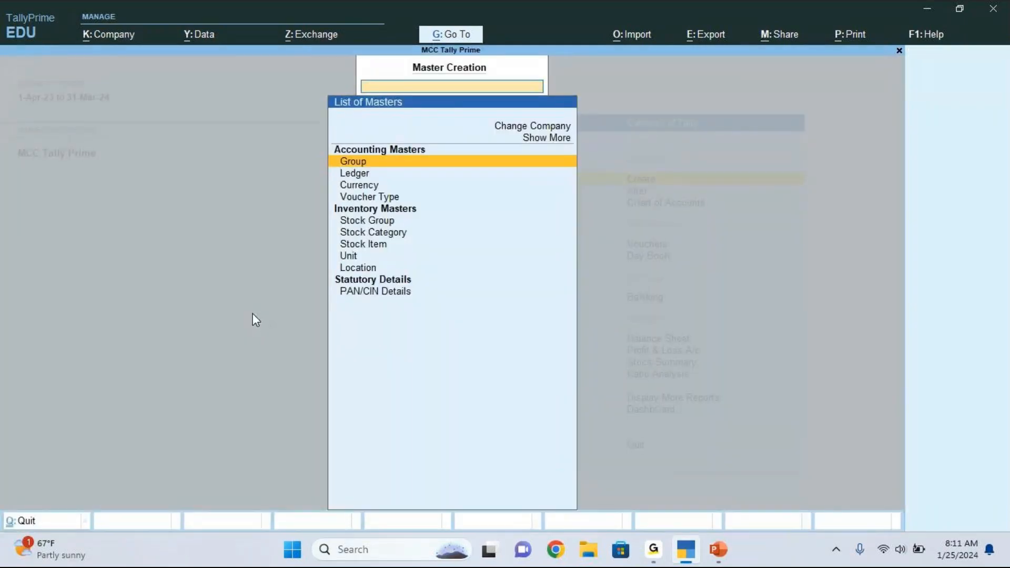
pyautogui.press('Down')
pyautogui.press('Down')
pyautogui.press('Down')
pyautogui.press('Down')
pyautogui.press('Down')
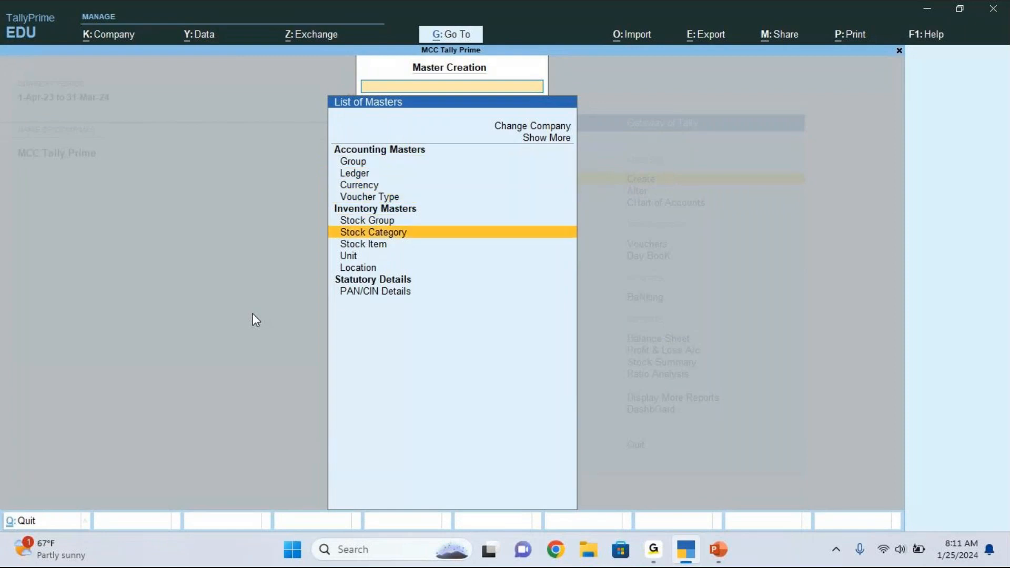
pyautogui.press('Down')
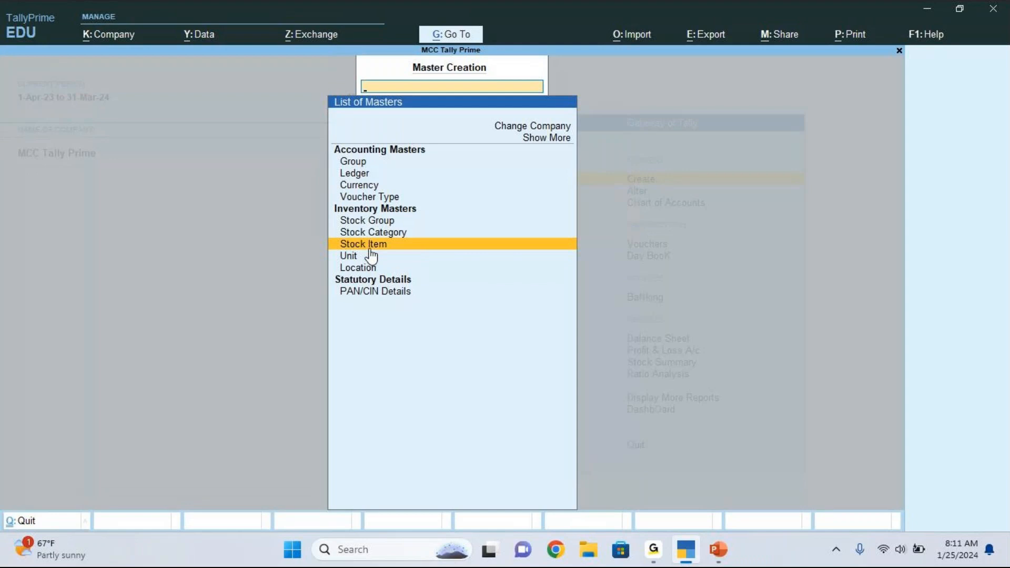
pyautogui.press('Escape')
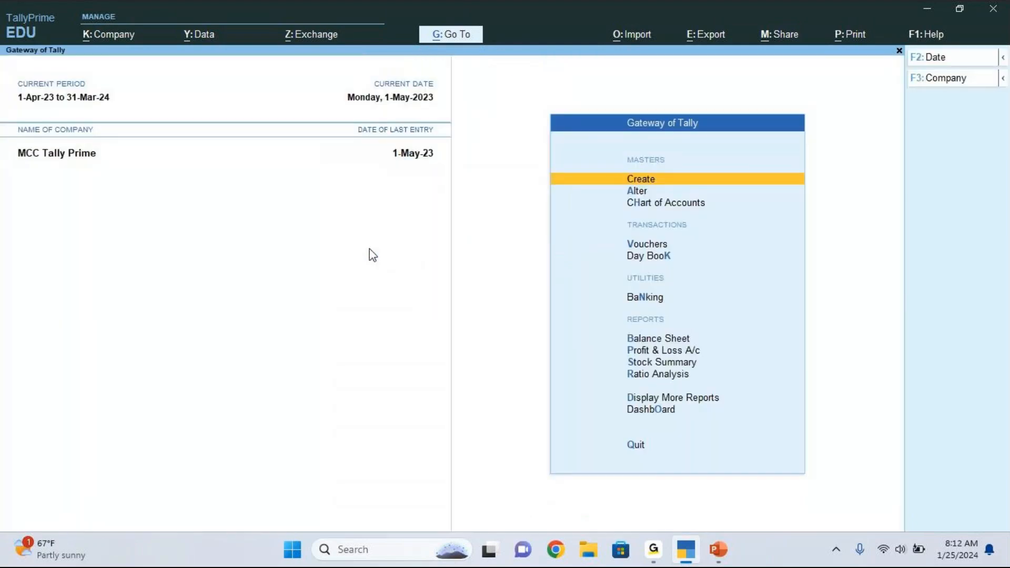
# Review the Pai Internationals purchase voucher from the Day Book and quit it without changes
pyautogui.press('Down')
pyautogui.press('Down')
pyautogui.press('Down')
pyautogui.press('Down')
pyautogui.press('Return')
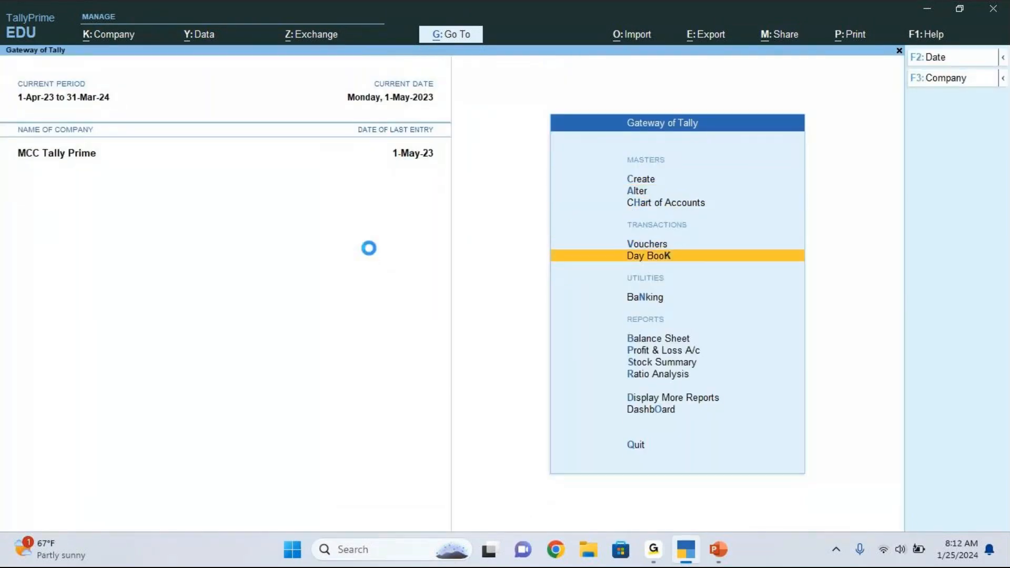
pyautogui.press('Return')
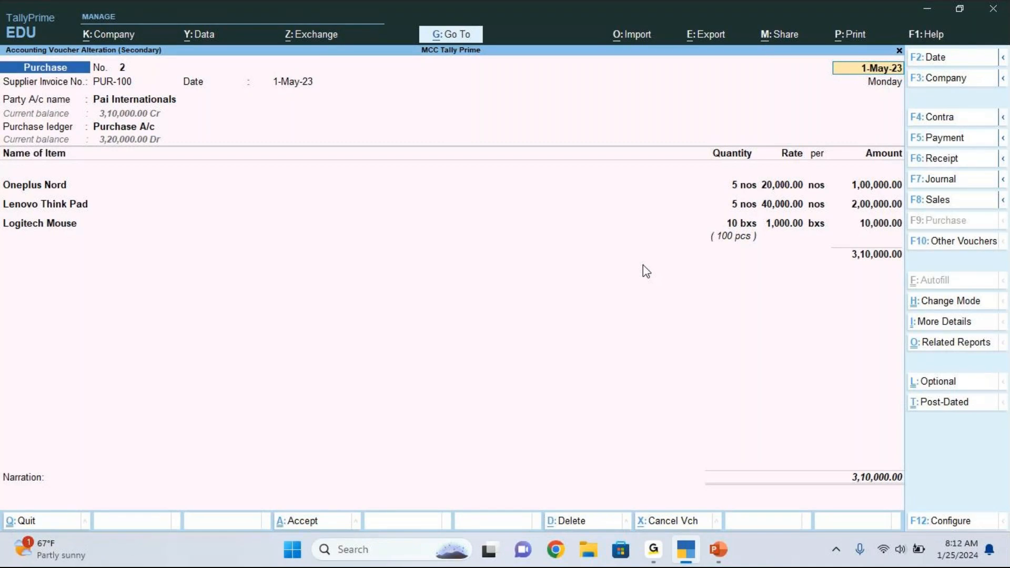
pyautogui.press('BackSpace')
pyautogui.press('Escape')
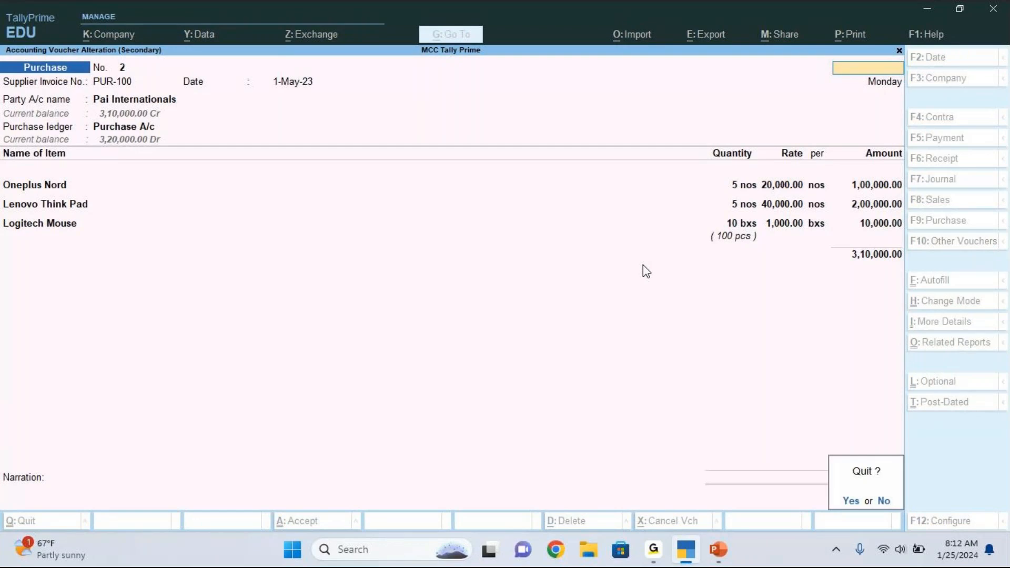
pyautogui.press('y')
pyautogui.press('Escape')
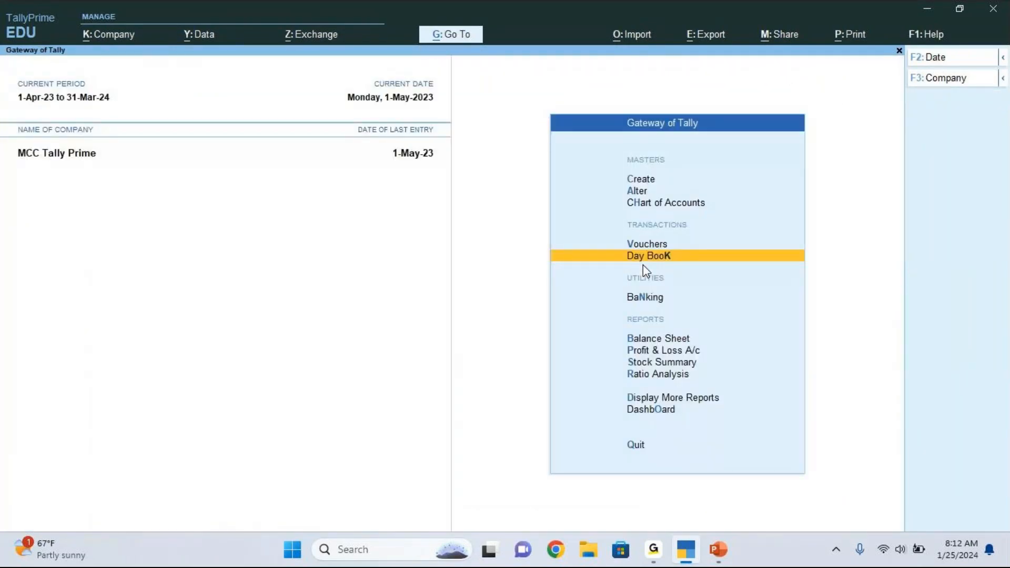
# Open the Accounting vouchers document in Word and go to the purchase exercises at its end
pyautogui.press('super')
pyautogui.write('word')
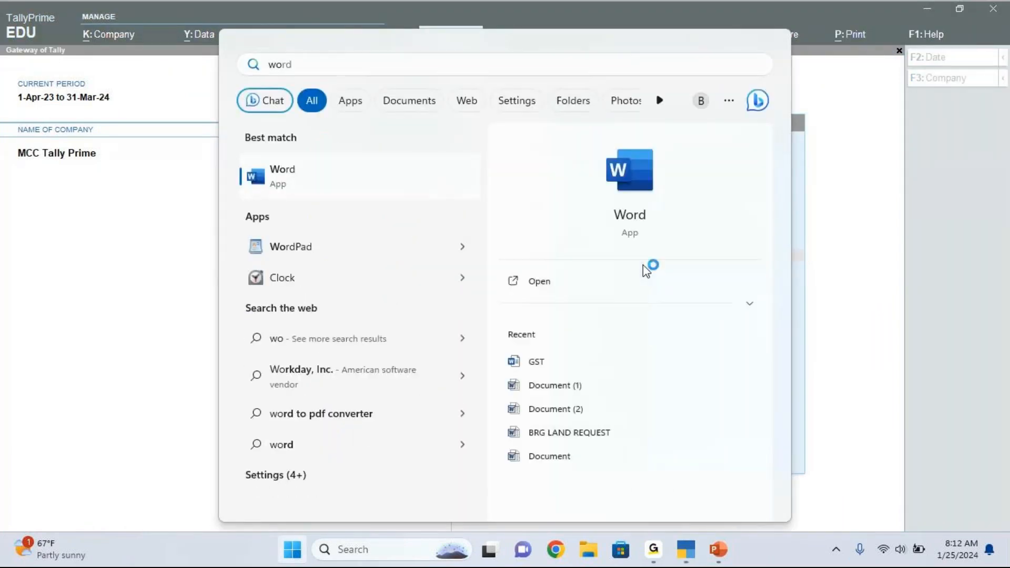
pyautogui.press('Return')
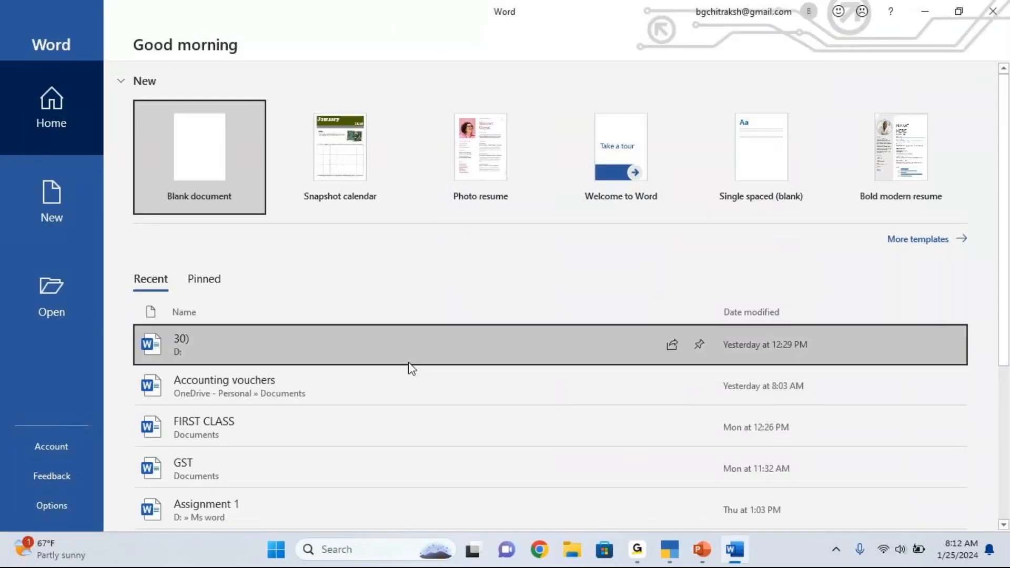
pyautogui.click(408, 362)
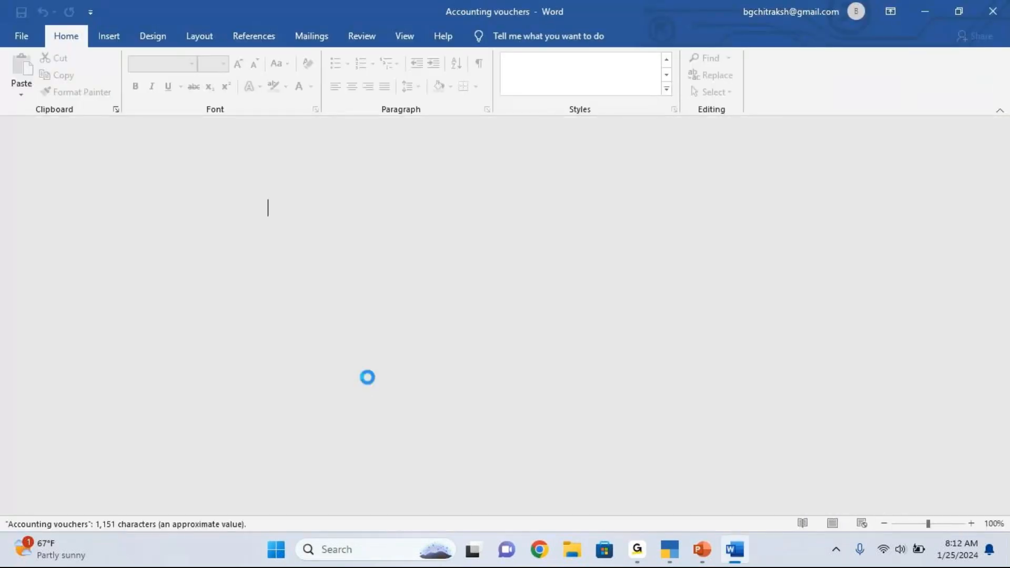
pyautogui.scroll(-10, 368, 377)
pyautogui.scroll(-10, 369, 378)
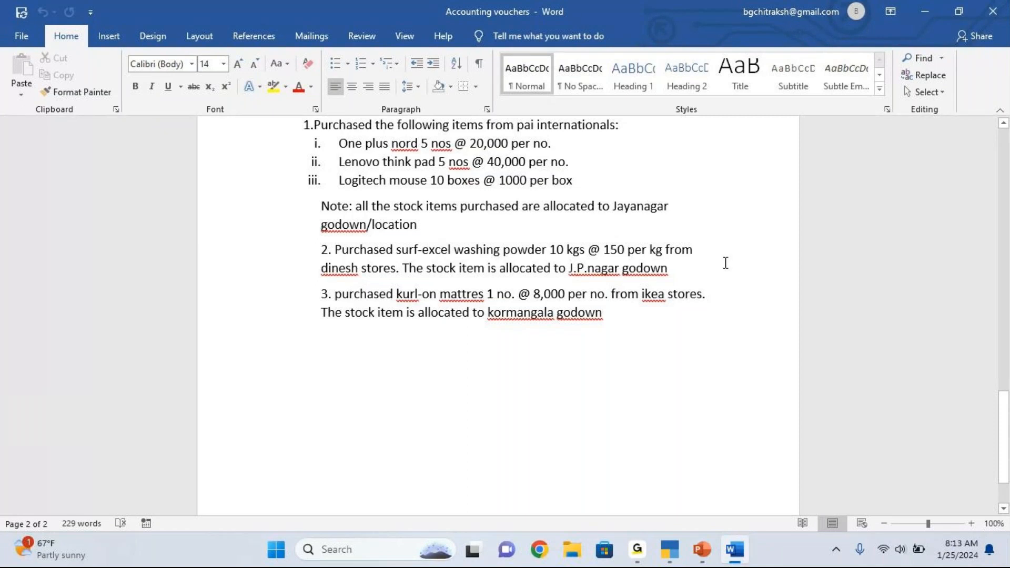
# End the third purchase exercise with a period and start a new paragraph below it
pyautogui.click(616, 318)
pyautogui.write('.')
pyautogui.press('Return')
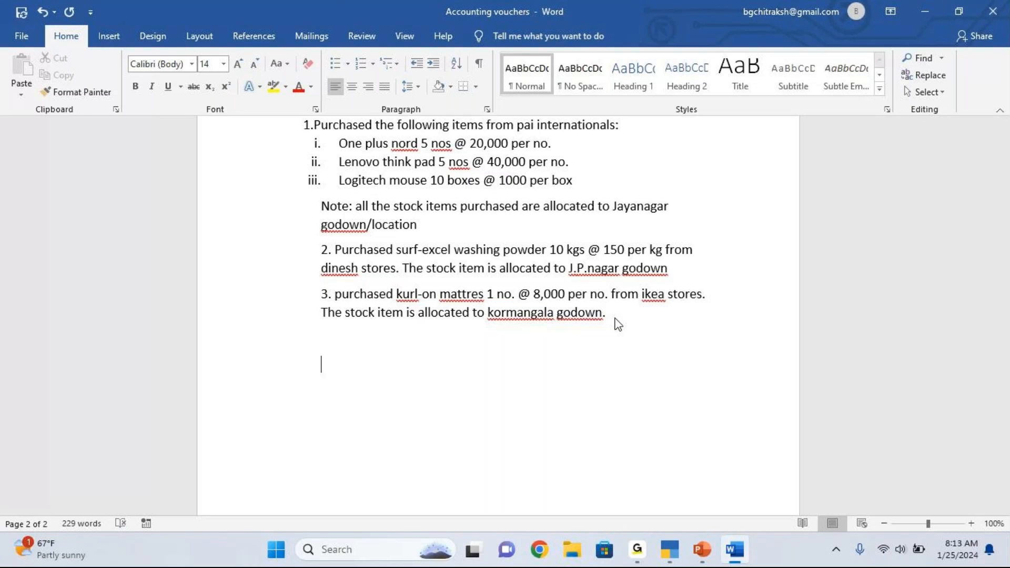
pyautogui.write('4. The stock items in')
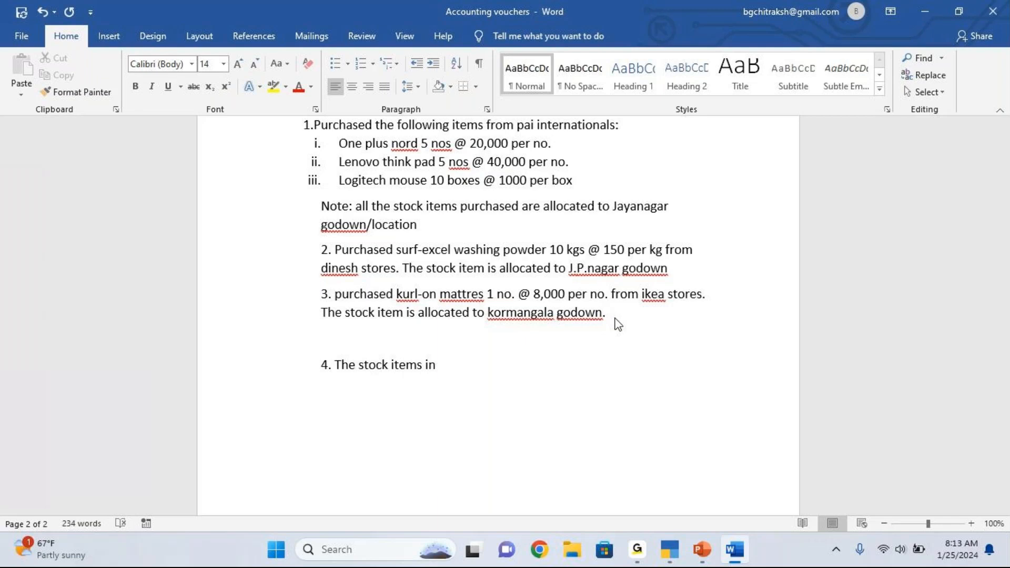
pyautogui.press('BackSpace')
pyautogui.press('BackSpace')
pyautogui.press('BackSpace')
pyautogui.press('BackSpace')
pyautogui.press('BackSpace')
pyautogui.press('BackSpace')
pyautogui.press('BackSpace')
pyautogui.press('BackSpace')
pyautogui.press('BackSpace')
pyautogui.press('BackSpace')
pyautogui.press('BackSpace')
pyautogui.press('BackSpace')
pyautogui.press('BackSpace')
pyautogui.press('BackSpace')
pyautogui.press('BackSpace')
pyautogui.press('BackSpace')
pyautogui.press('BackSpace')
pyautogui.press('BackSpace')
pyautogui.press('BackSpace')
pyautogui.press('BackSpace')
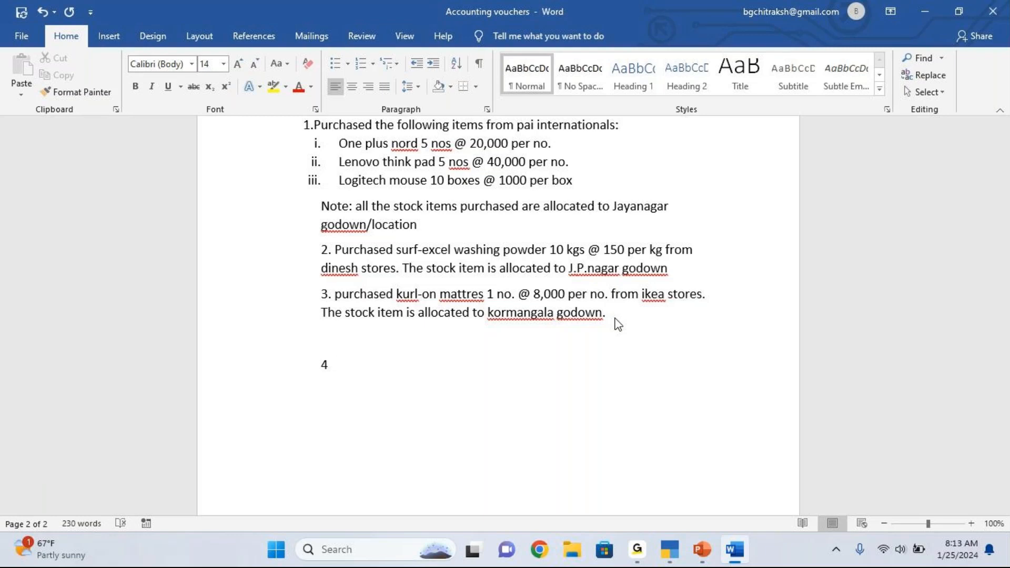
# Write exercise 4 below the purchases: "one plus nord is transferred from Jayanagar godown to JP nagar godown."
pyautogui.write('one plus nord ')
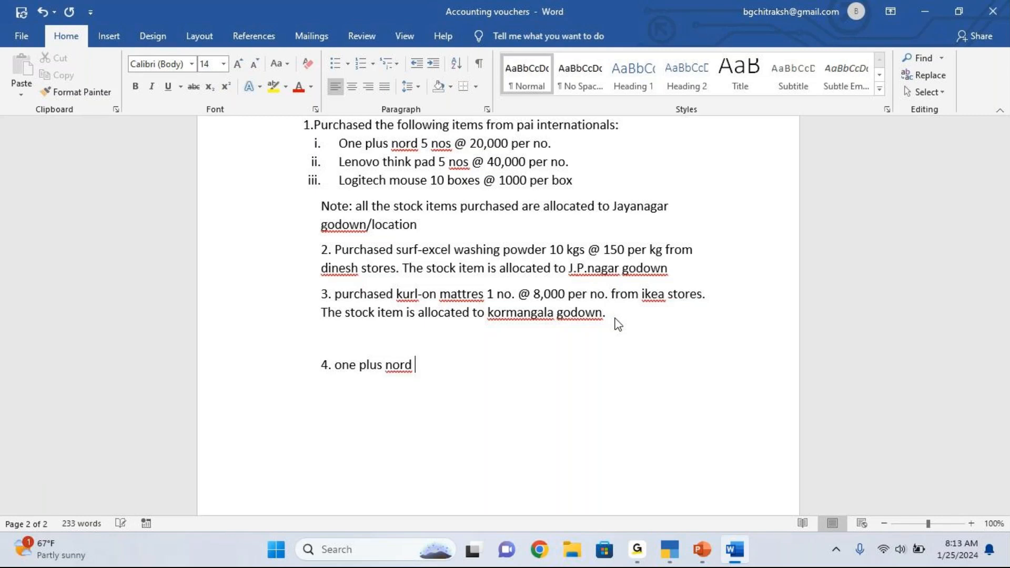
pyautogui.write('is transferred ')
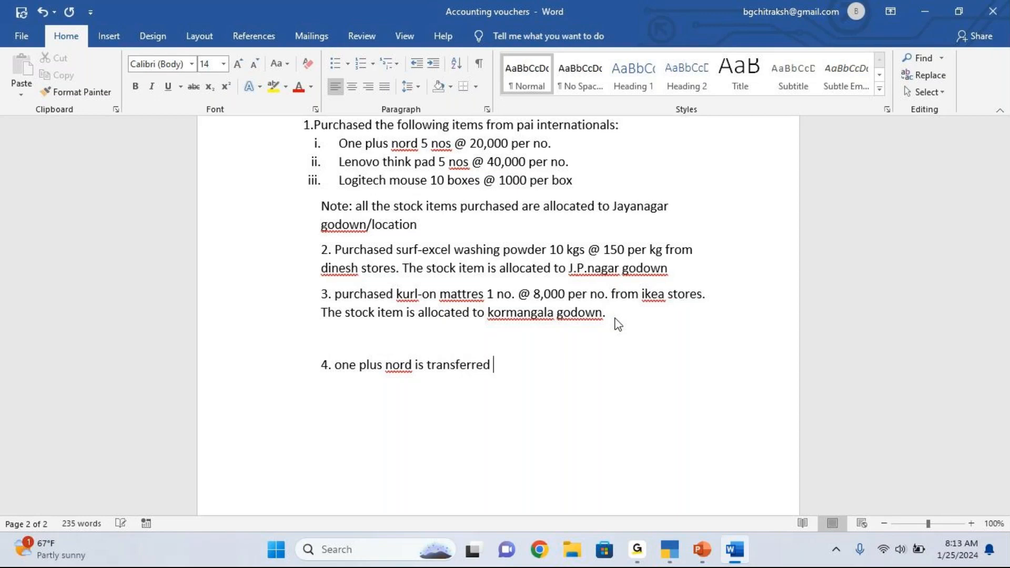
pyautogui.write('from jayang')
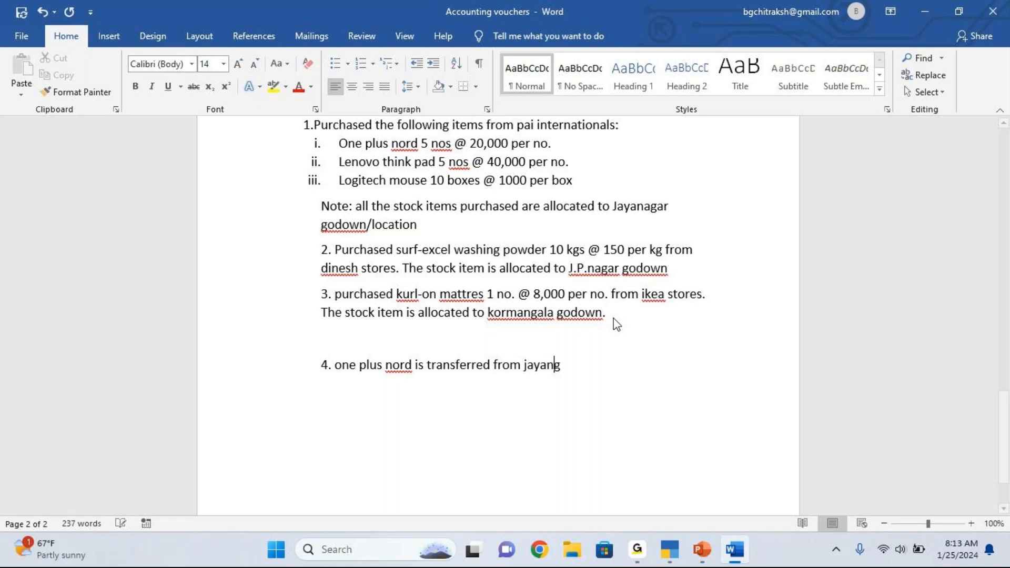
pyautogui.press('BackSpace')
pyautogui.write('agar go')
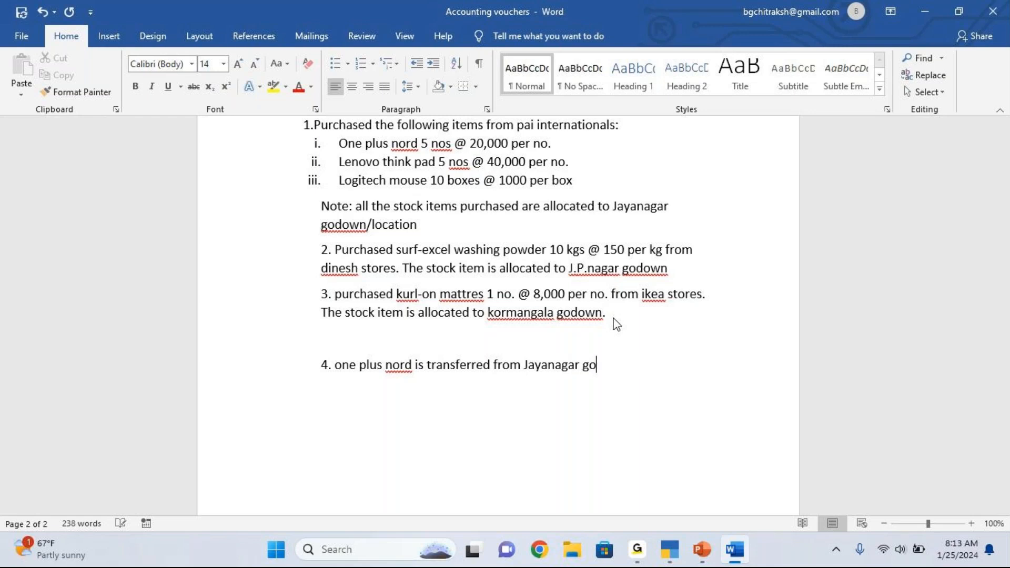
pyautogui.write('down to ')
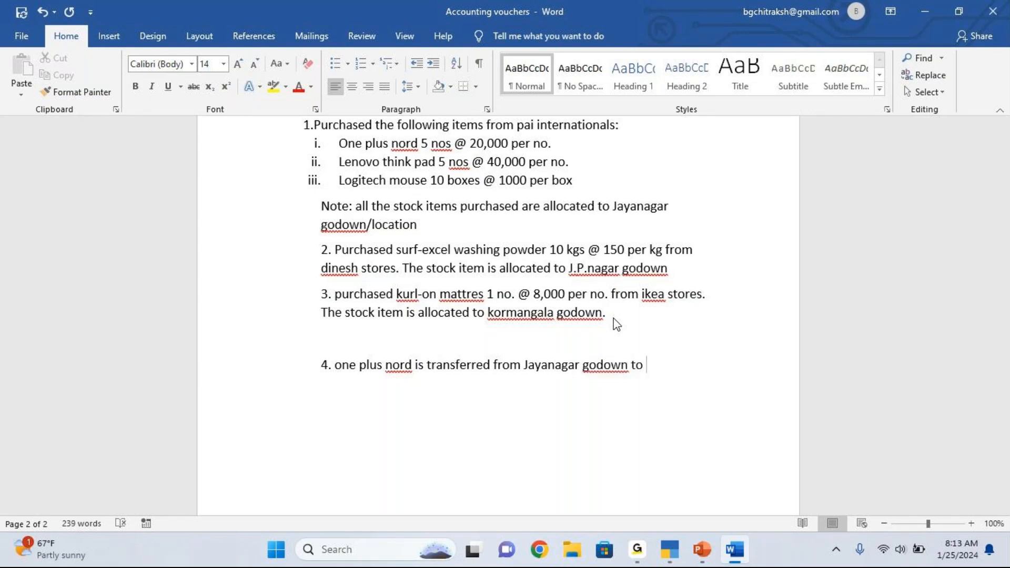
pyautogui.write('JP nag')
pyautogui.write('ar goown')
pyautogui.press('BackSpace')
pyautogui.press('BackSpace')
pyautogui.write('d')
pyautogui.press('BackSpace')
pyautogui.press('BackSpace')
pyautogui.write('d')
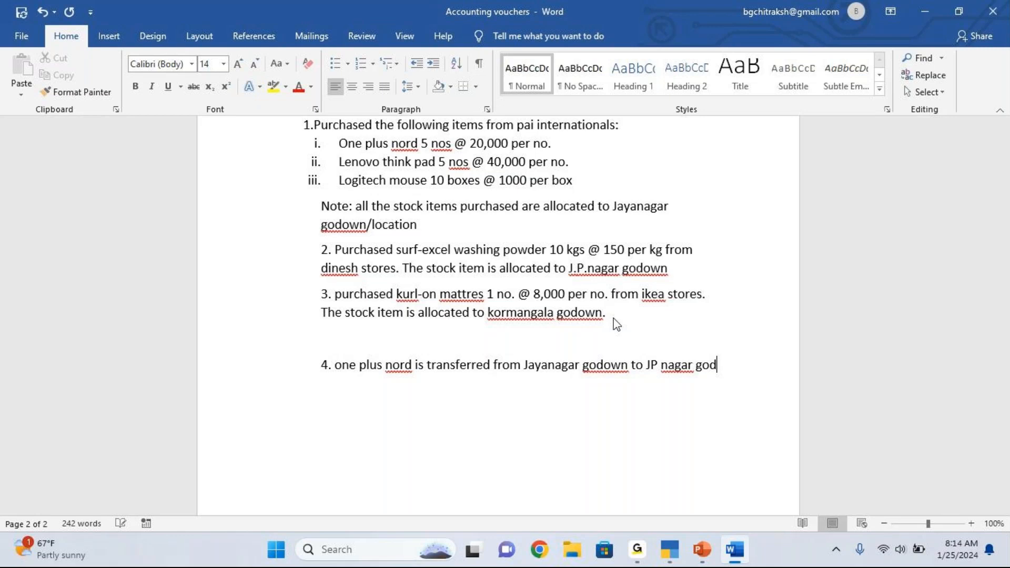
pyautogui.write('own.')
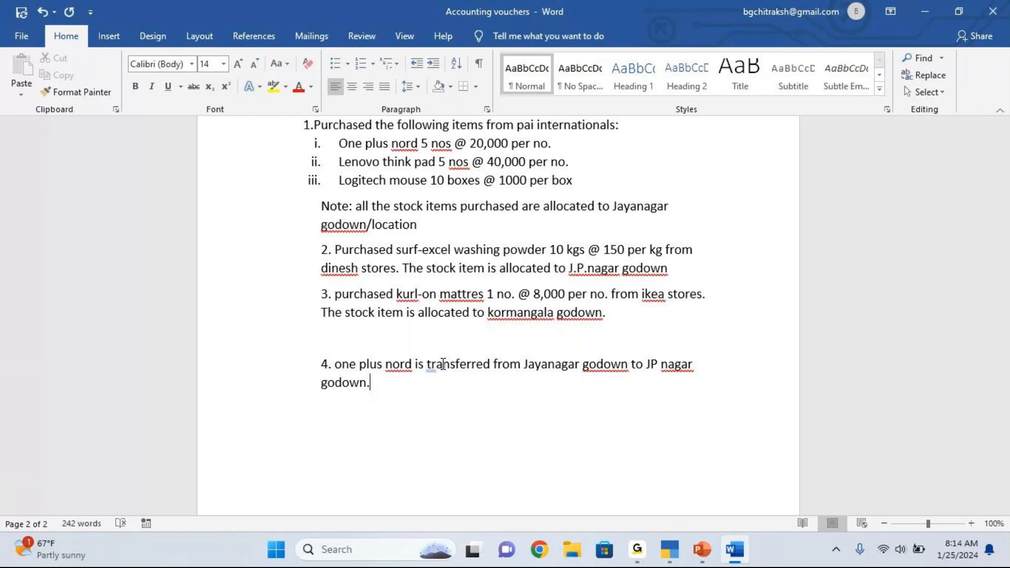
# Switch to TallyPrime and examine the source and destination layout of a blank Stock Journal voucher, quitting it without an entry
pyautogui.click(663, 559)
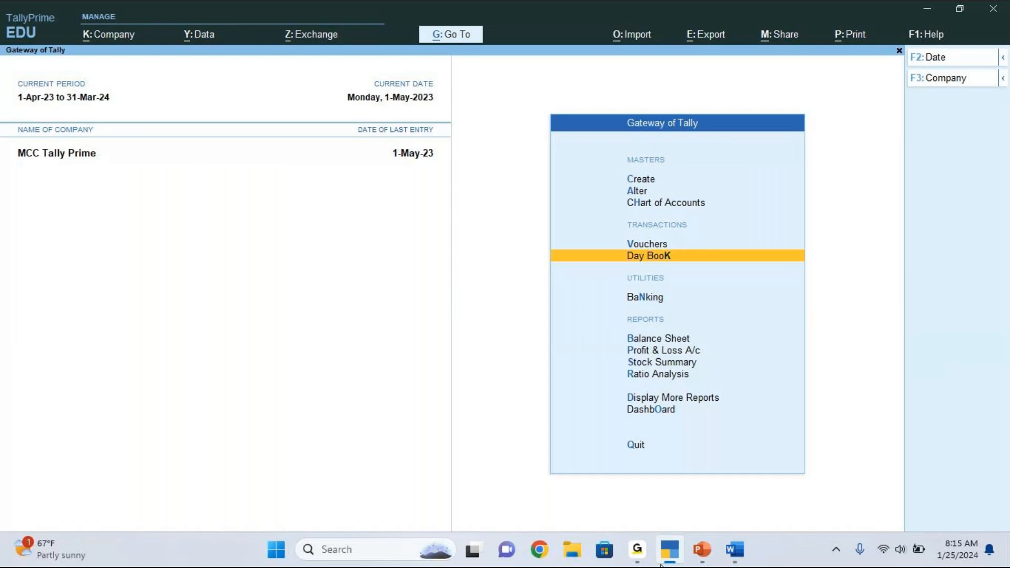
pyautogui.press('Up')
pyautogui.press('Return')
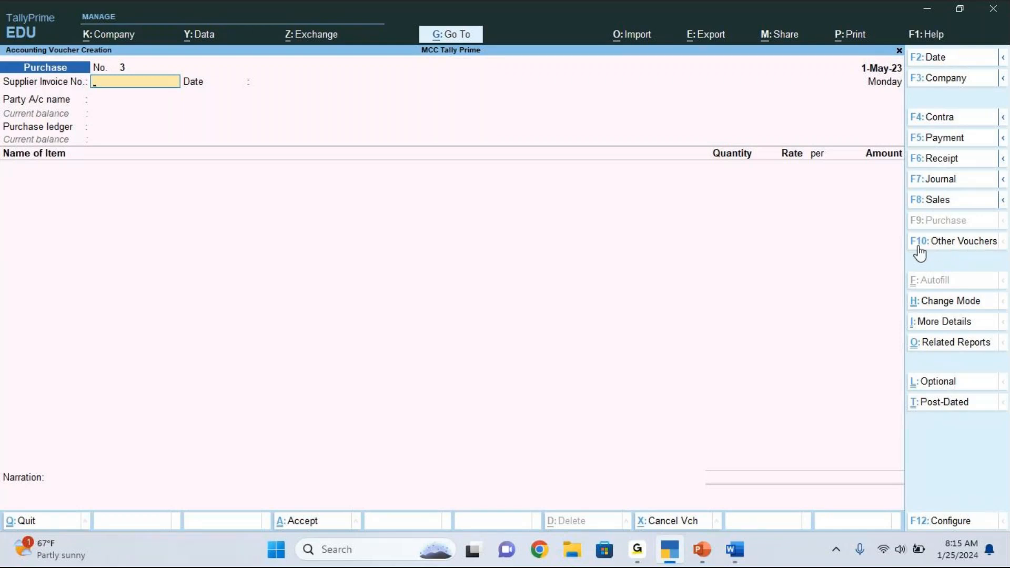
pyautogui.click(977, 246)
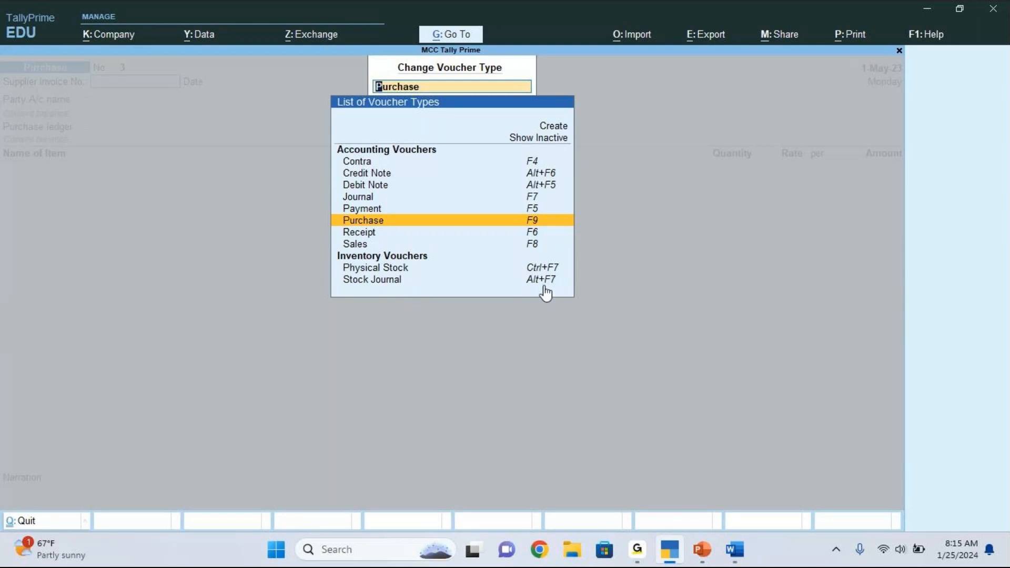
pyautogui.click(374, 283)
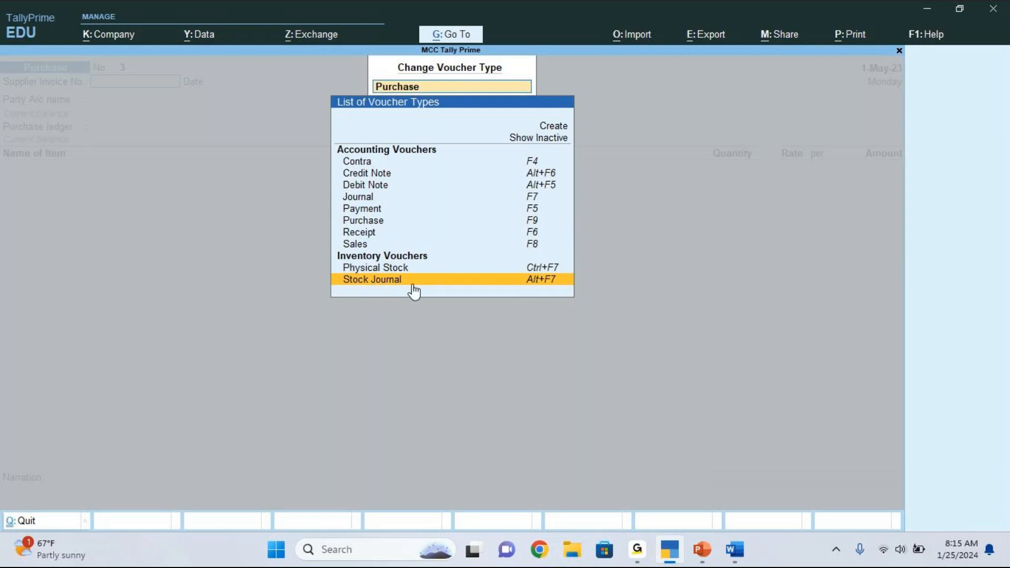
pyautogui.click(386, 281)
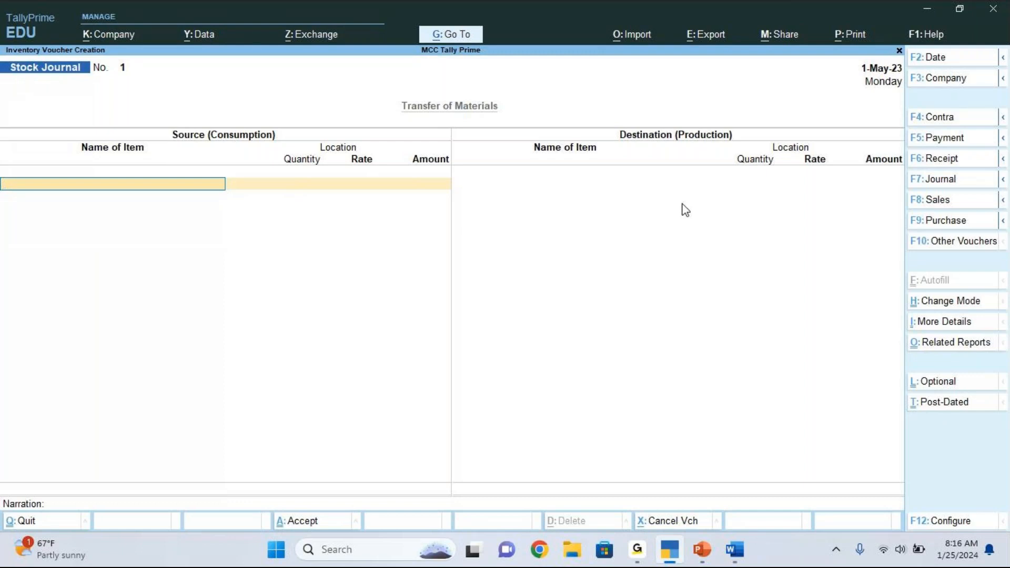
pyautogui.press('Escape')
pyautogui.press('y')
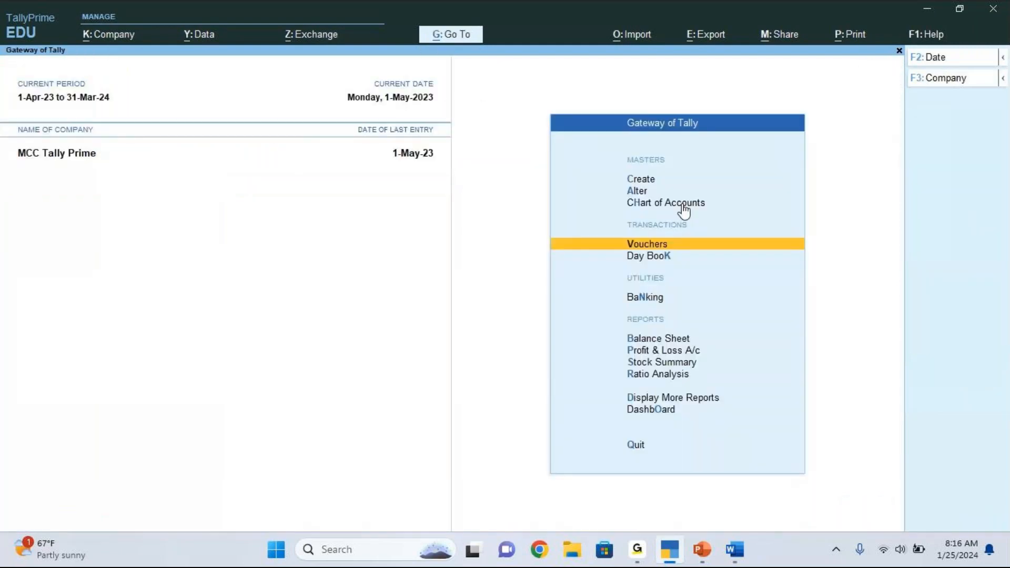
# Review the Stock Summary item-wise with the location details of each stock item, and close the report
pyautogui.click(651, 367)
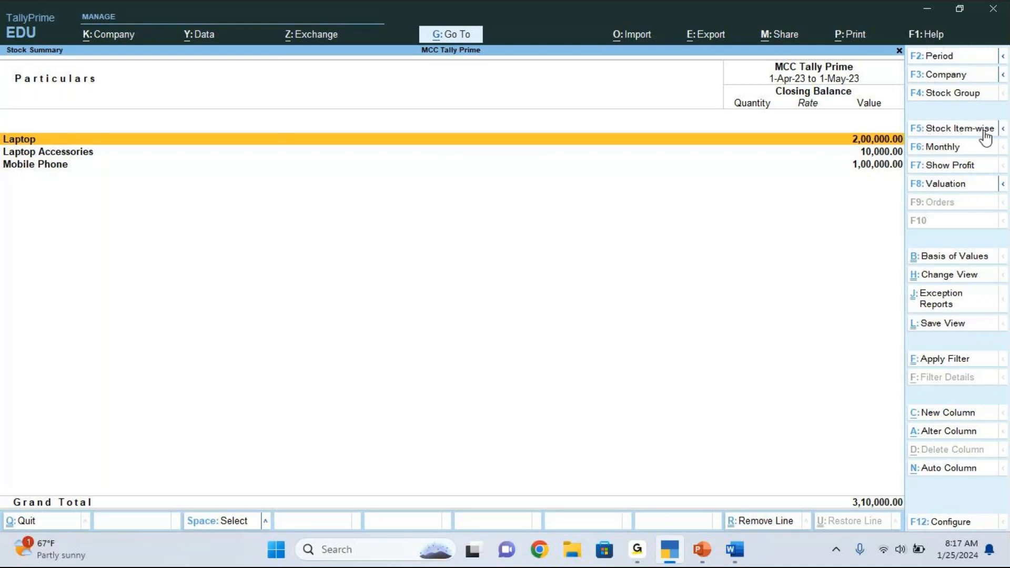
pyautogui.click(945, 129)
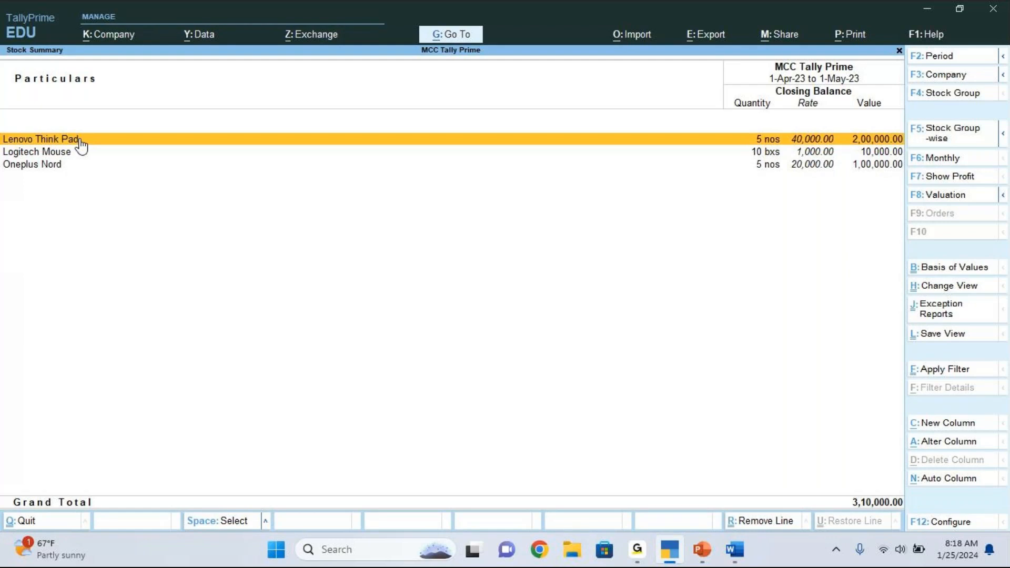
pyautogui.hotkey('alt', 'F5')
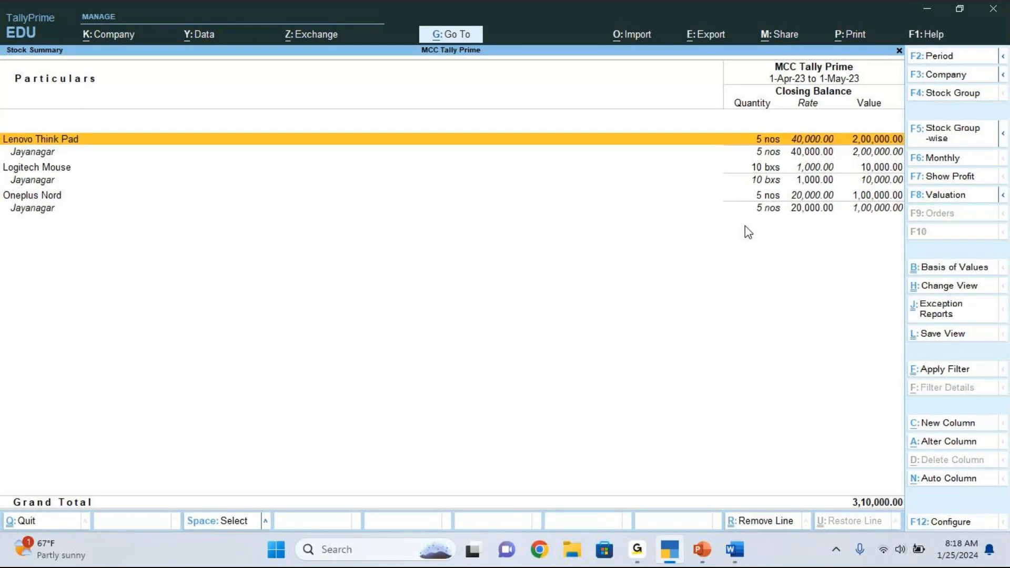
pyautogui.press('Escape')
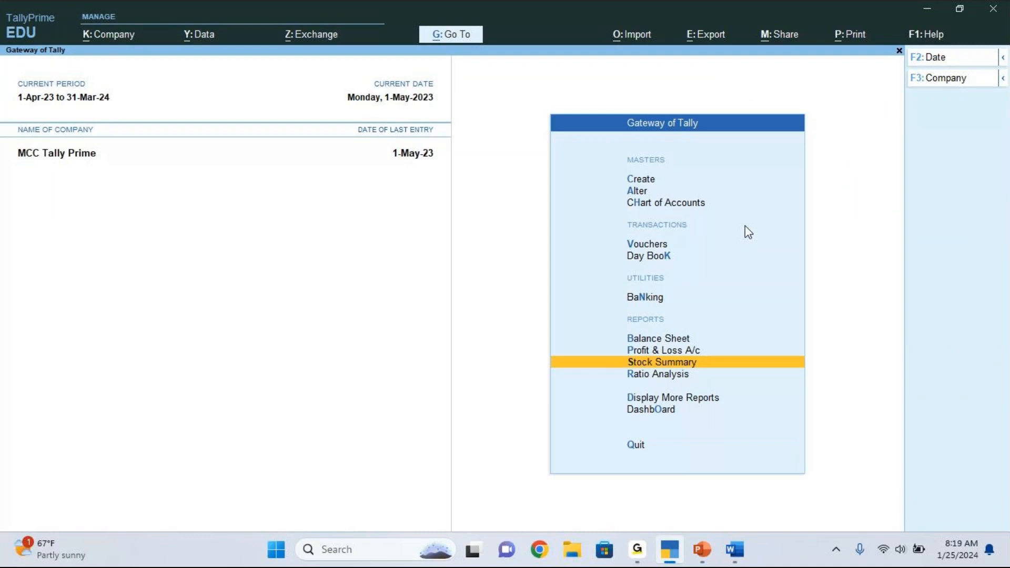
pyautogui.press('Up')
pyautogui.press('Up')
pyautogui.press('Up')
pyautogui.press('Up')
pyautogui.press('Up')
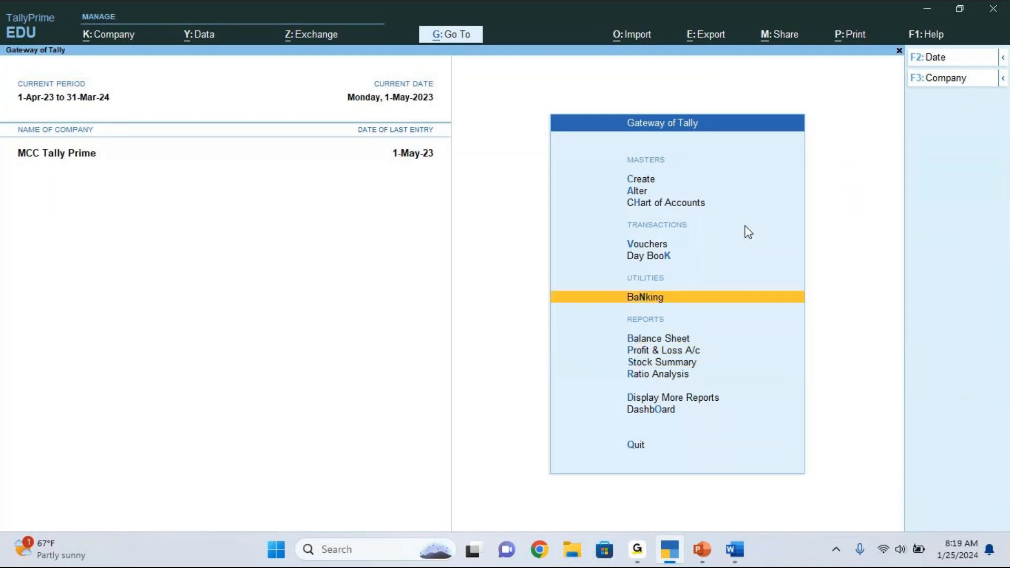
pyautogui.press('Return')
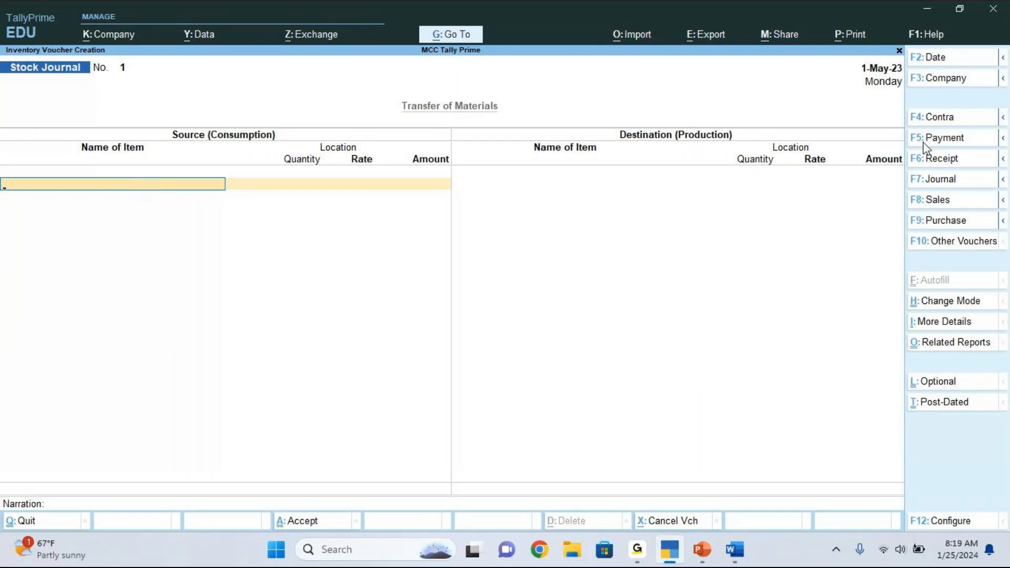
pyautogui.press('Escape')
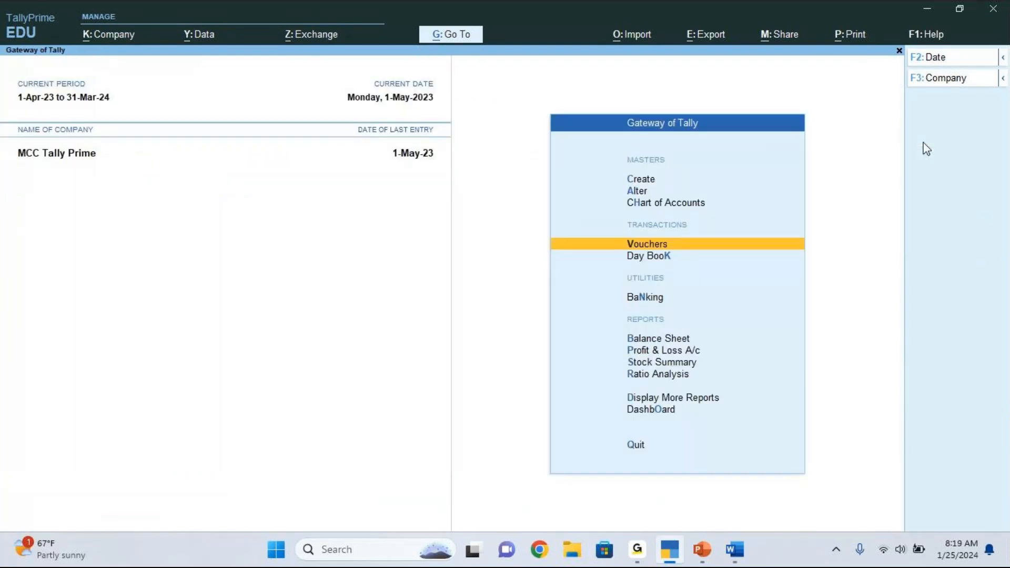
# Open a new Stock Journal voucher and select Oneplus Nord as the source item
pyautogui.press('Return')
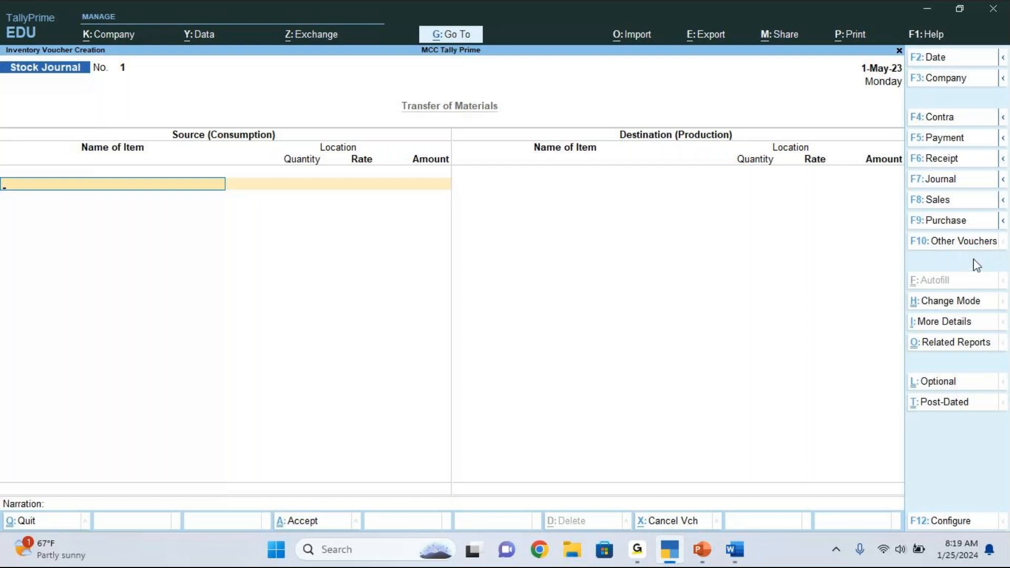
pyautogui.click(956, 243)
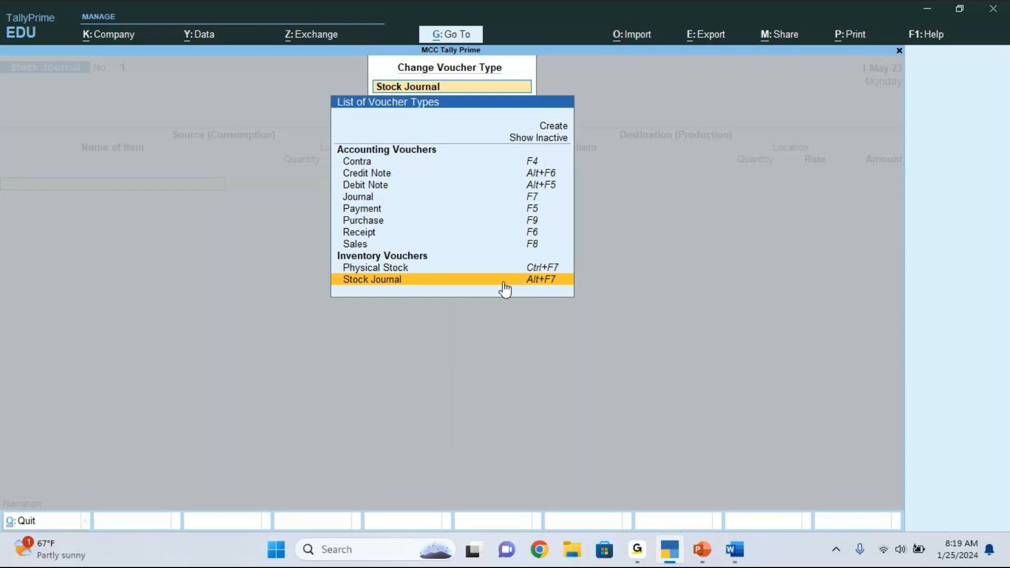
pyautogui.click(505, 289)
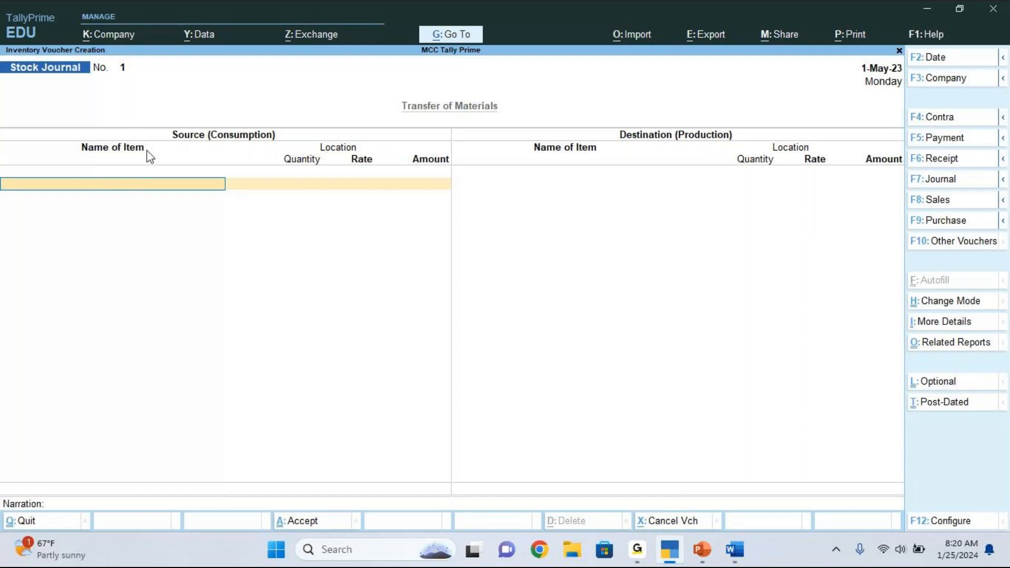
pyautogui.click(76, 185)
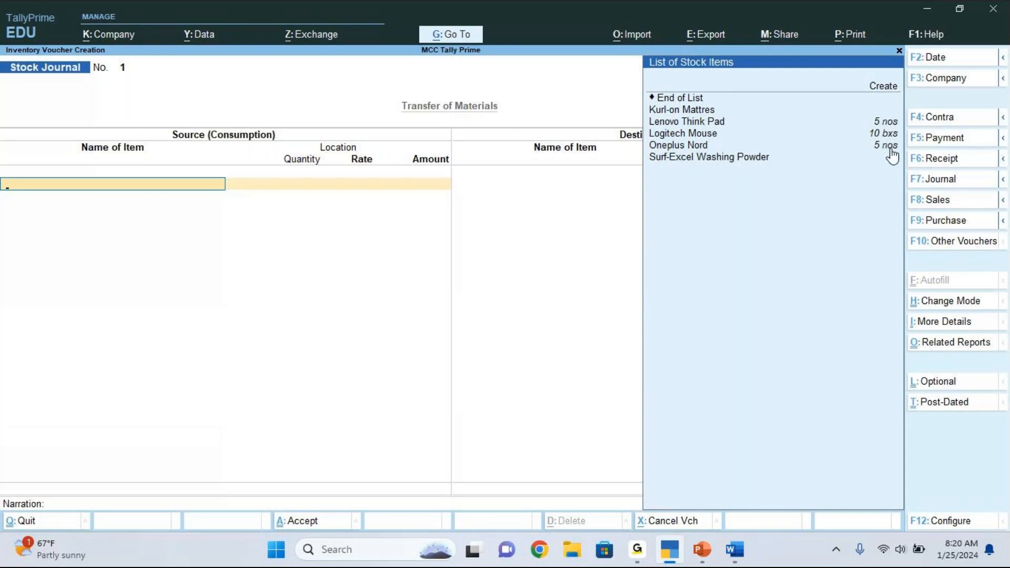
pyautogui.click(687, 152)
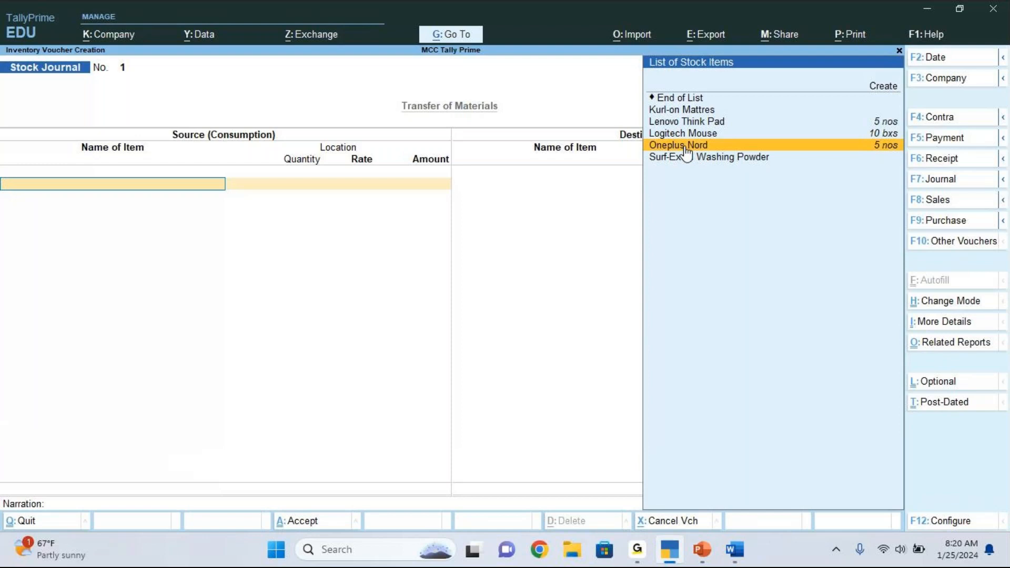
pyautogui.click(687, 152)
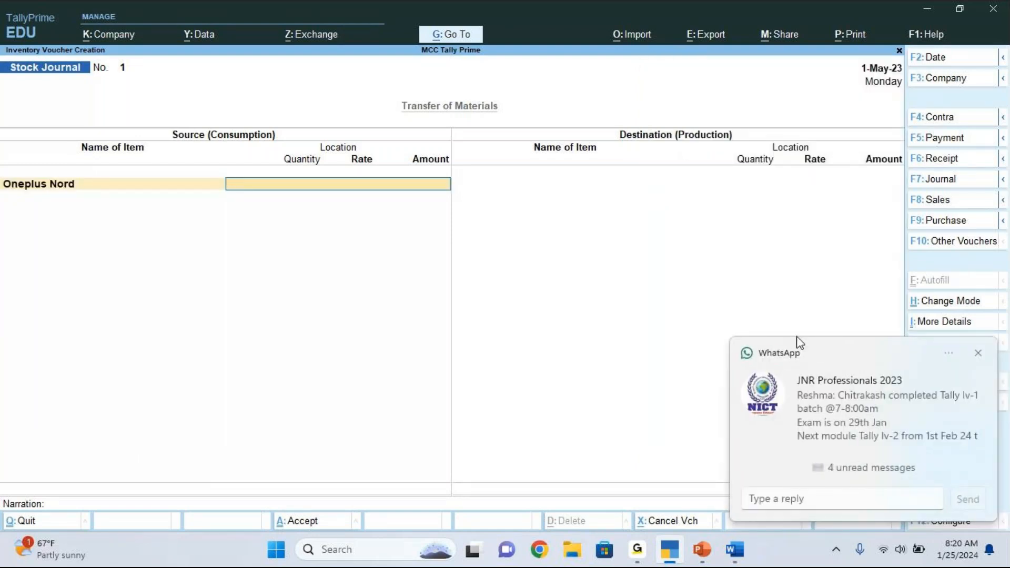
pyautogui.click(978, 354)
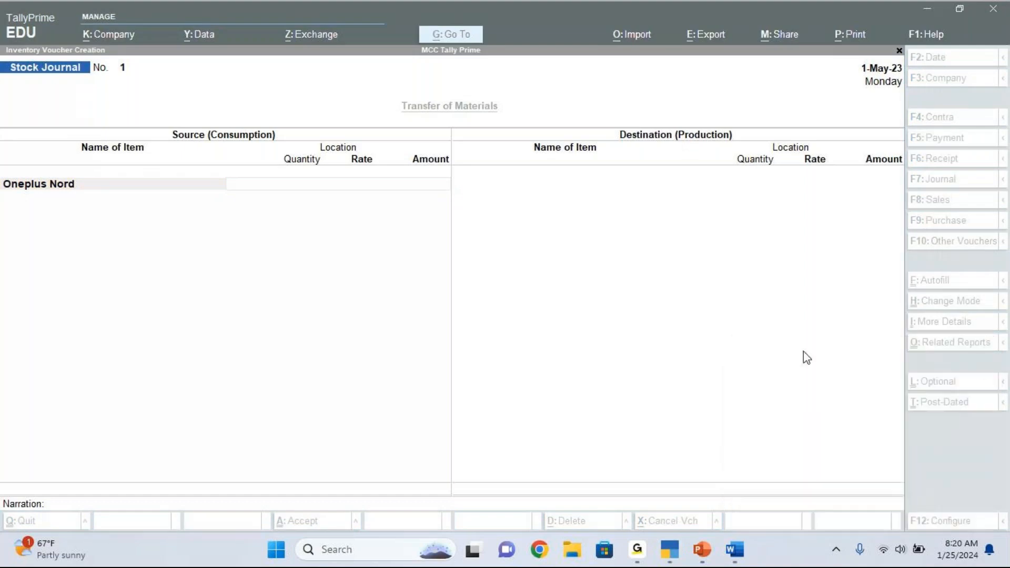
# Set the source location to Jayanagar with a quantity of 5 nos, accept the suggested rate and amount, and end the source list
pyautogui.click(331, 187)
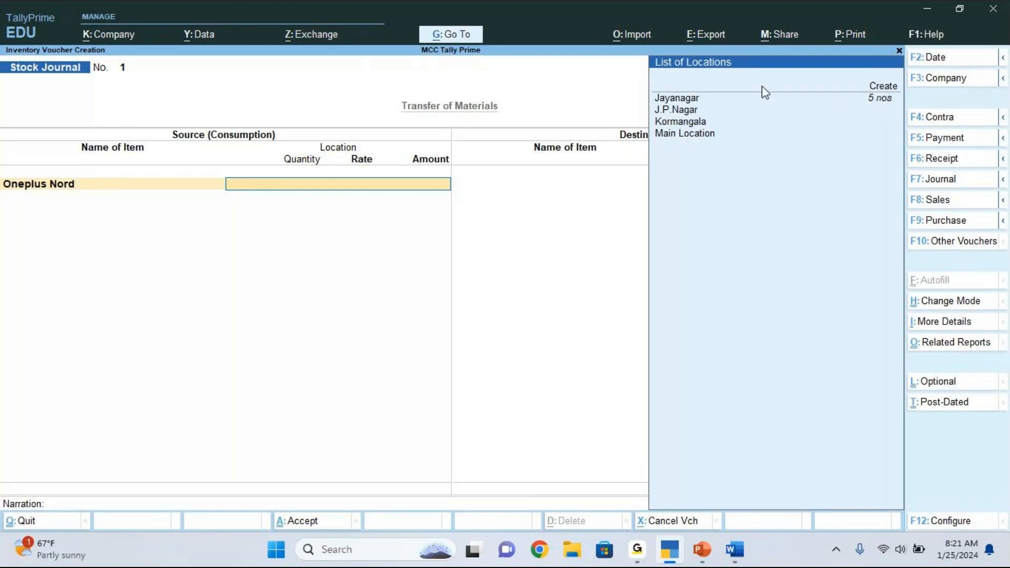
pyautogui.click(670, 100)
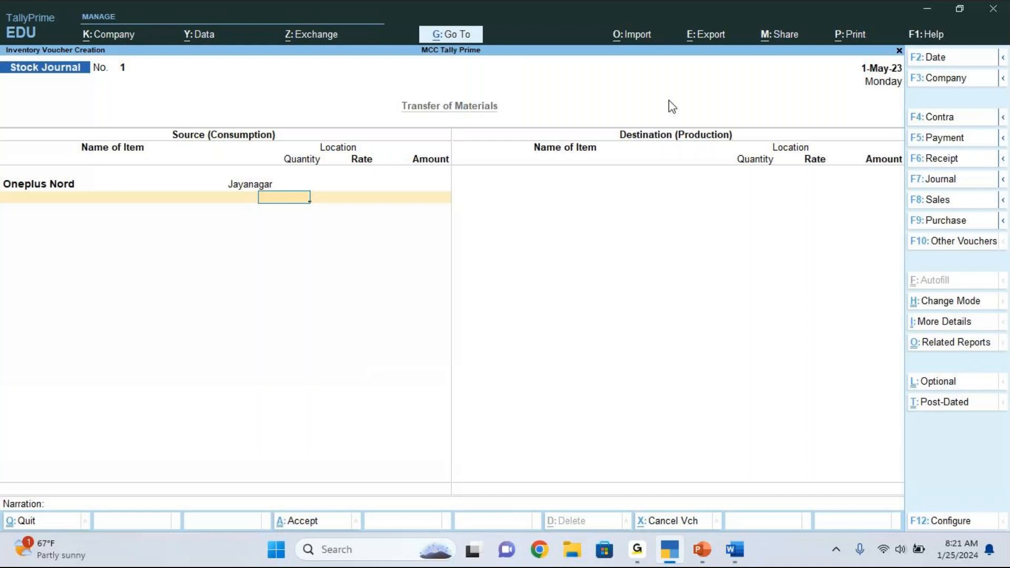
pyautogui.write('5')
pyautogui.press('Return')
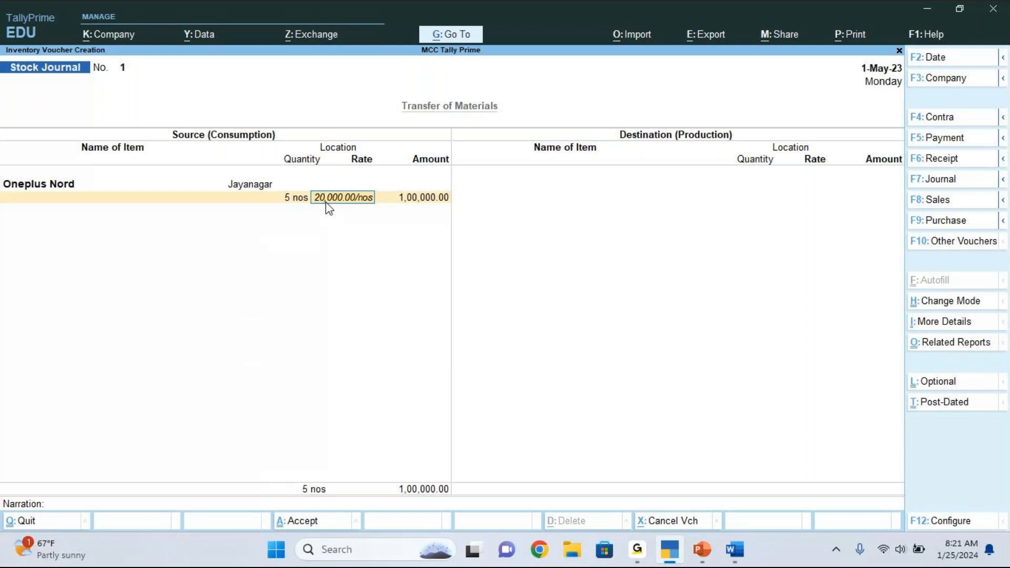
pyautogui.press('Return')
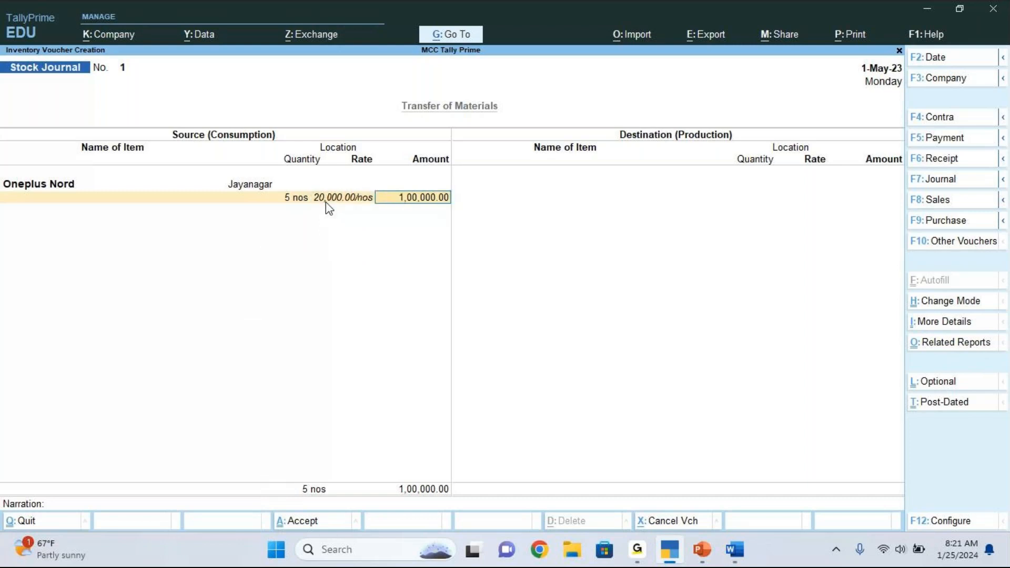
pyautogui.press('Return')
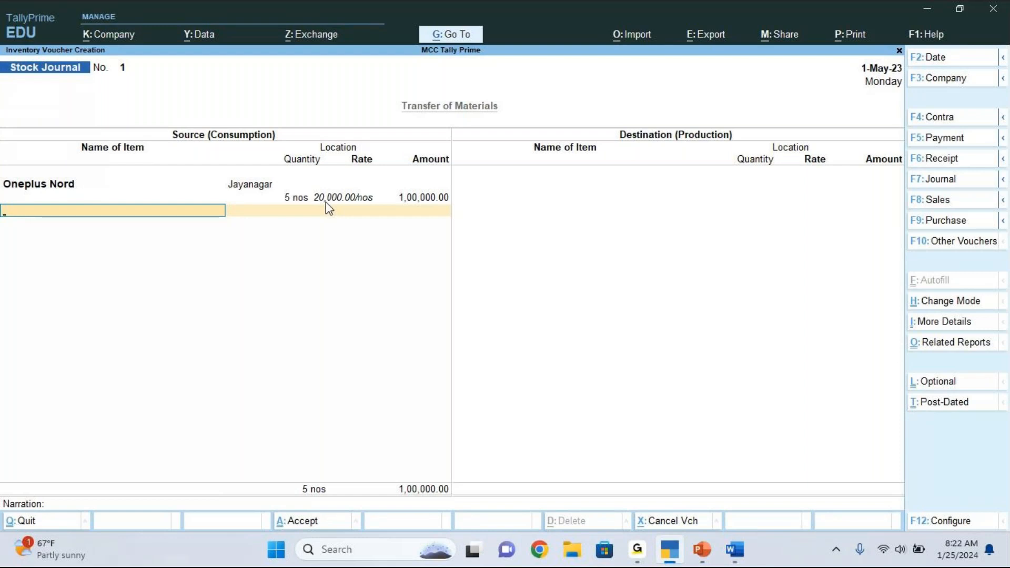
pyautogui.press('Return')
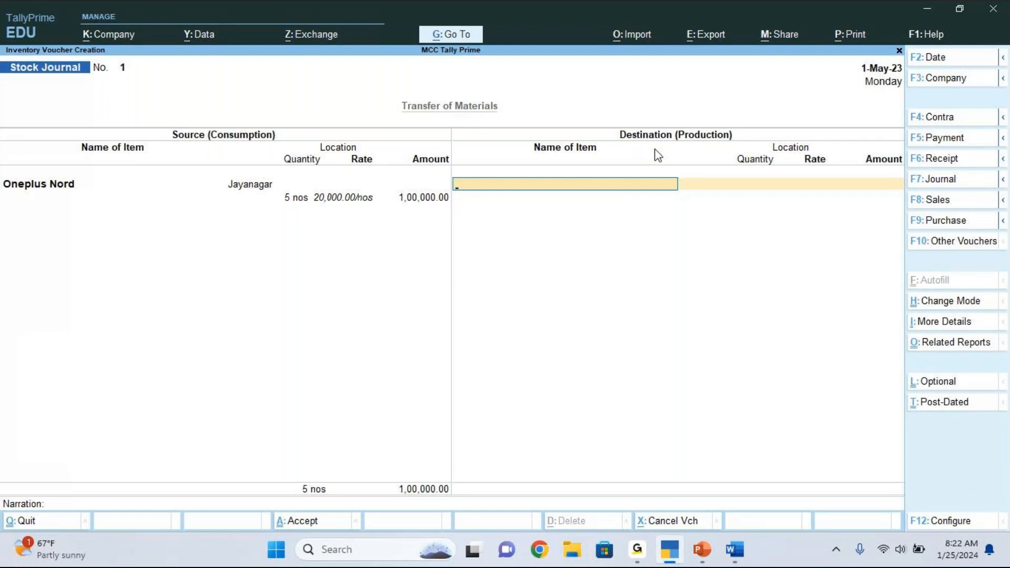
# Select Oneplus Nord as the destination item and J.P.Nagar as its location
pyautogui.press('space')
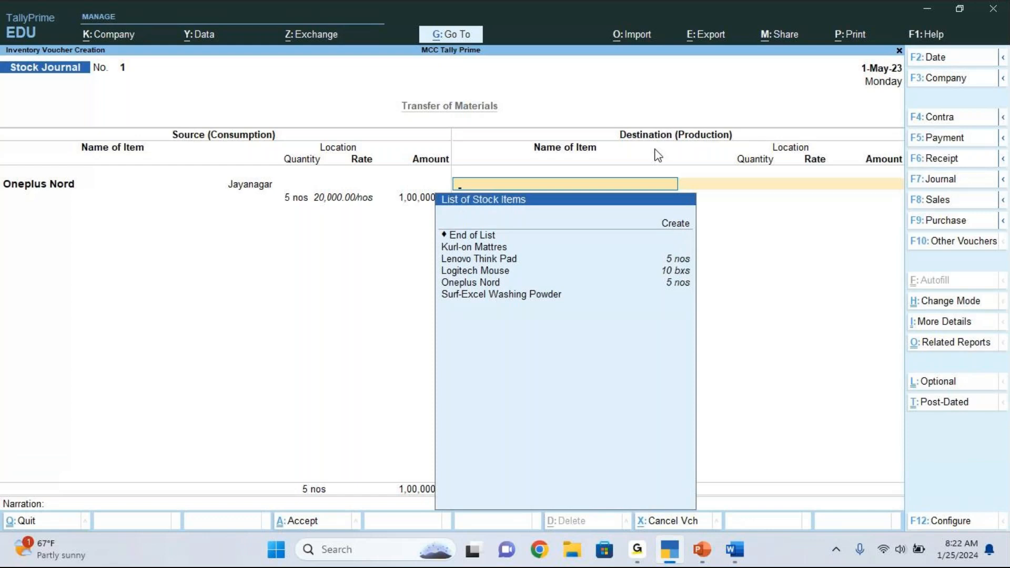
pyautogui.press('Down')
pyautogui.press('Down')
pyautogui.press('Down')
pyautogui.press('Down')
pyautogui.press('Down')
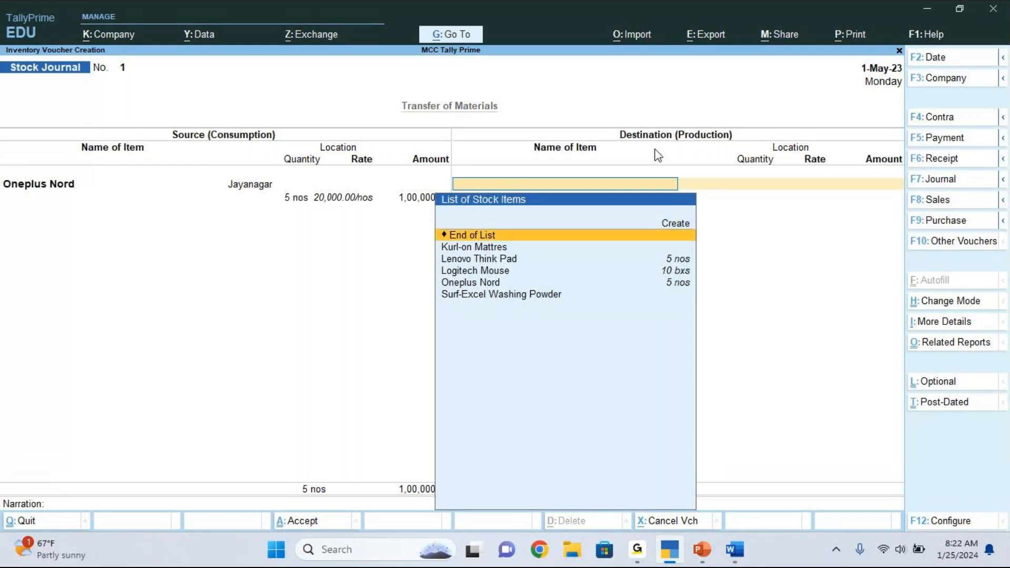
pyautogui.press('Return')
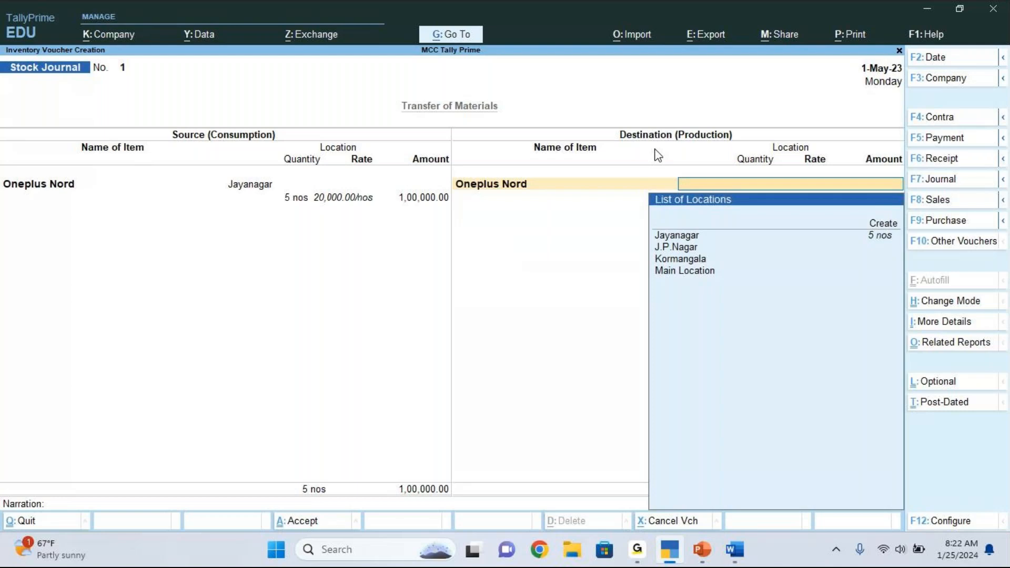
pyautogui.press('Down')
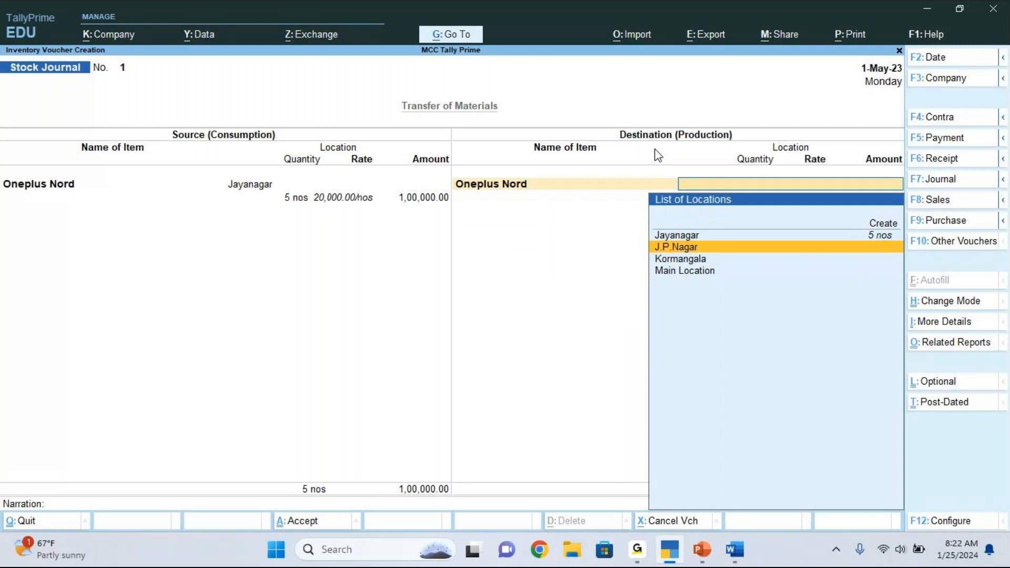
pyautogui.press('Return')
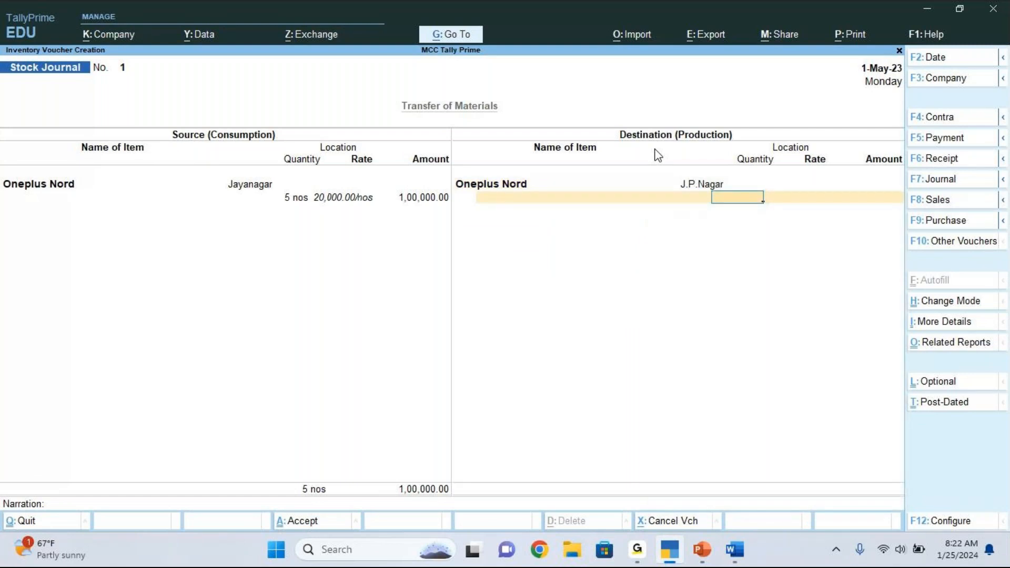
# Enter a destination quantity of 5 nos at the suggested rate, save the Stock Journal without narration, and leave voucher entry
pyautogui.write('5')
pyautogui.press('Return')
pyautogui.press('Return')
pyautogui.press('Return')
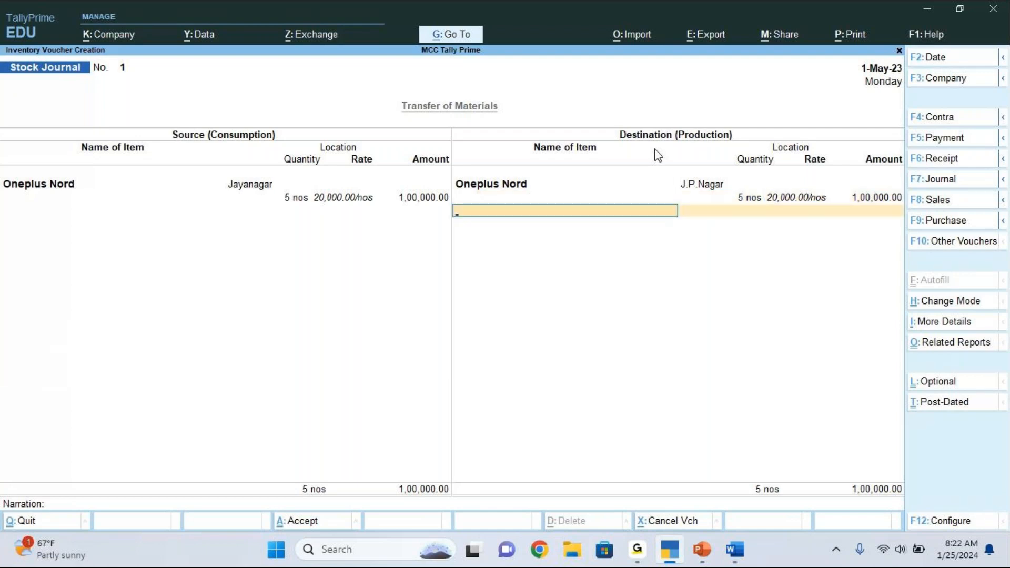
pyautogui.press('Return')
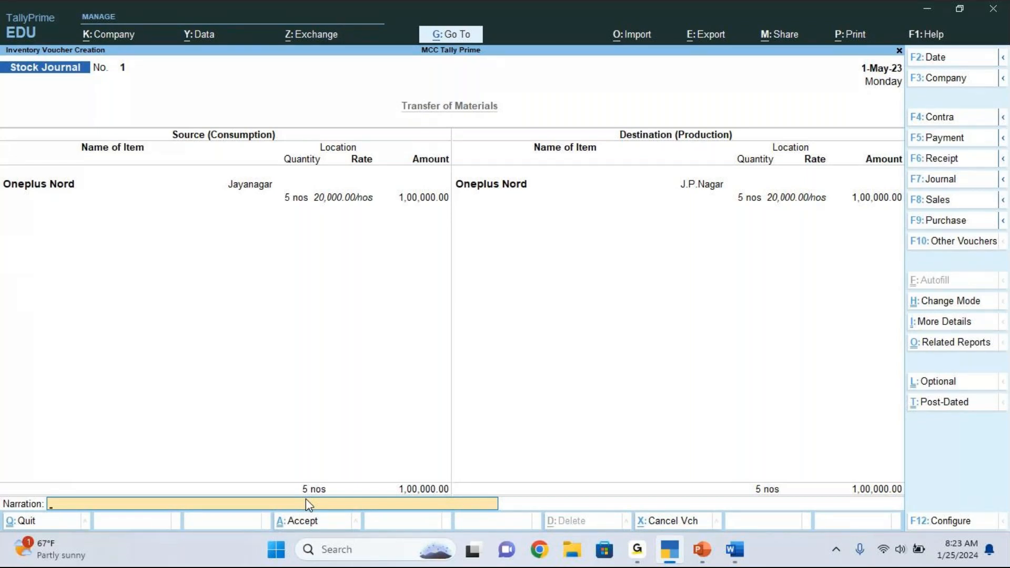
pyautogui.press('Return')
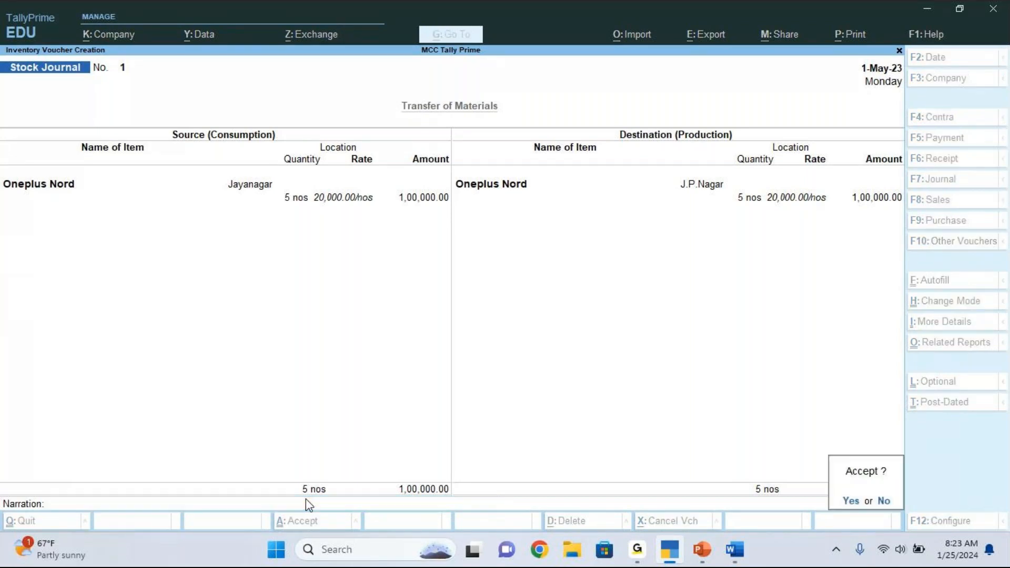
pyautogui.press('y')
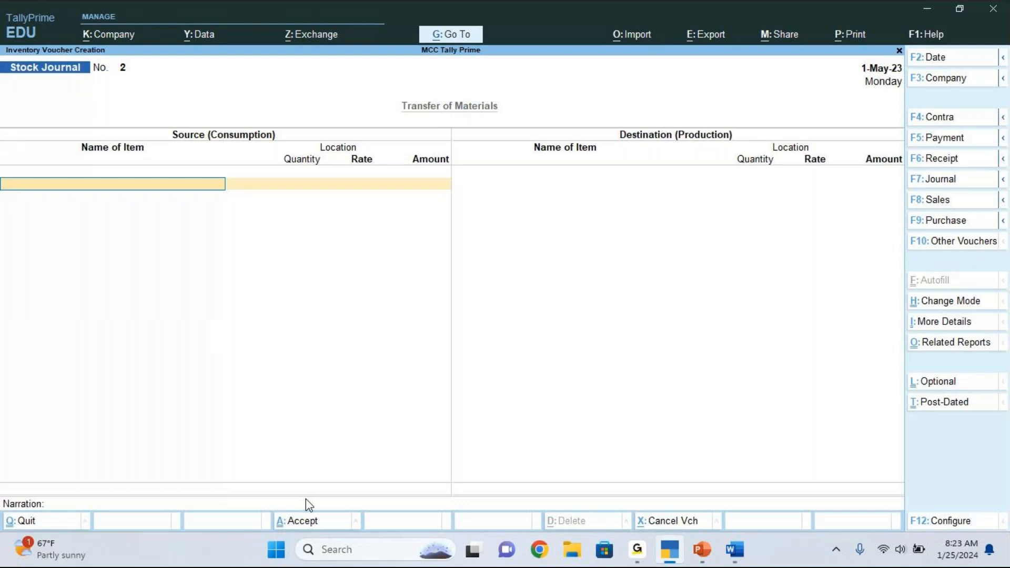
pyautogui.press('Escape')
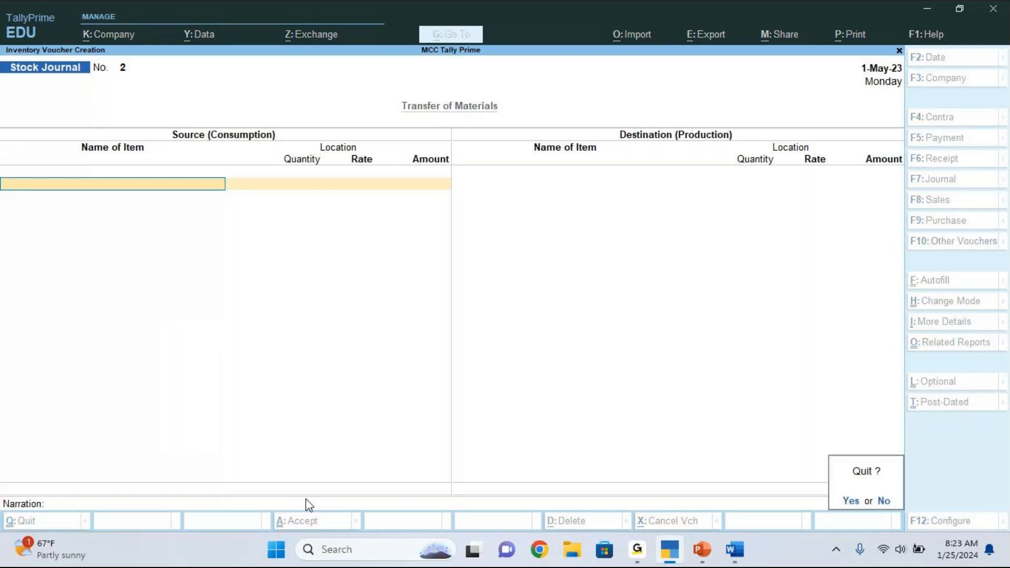
pyautogui.press('y')
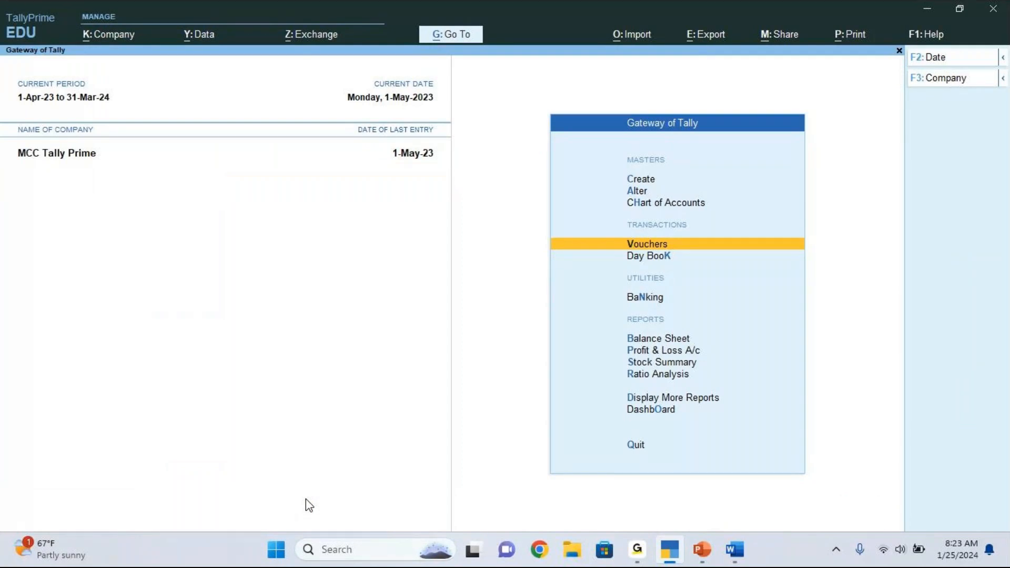
# Review the Stock Summary item-wise in detailed view to check the godown of Oneplus Nord, and close the report
pyautogui.press('Down')
pyautogui.press('Down')
pyautogui.press('Down')
pyautogui.press('Down')
pyautogui.press('Down')
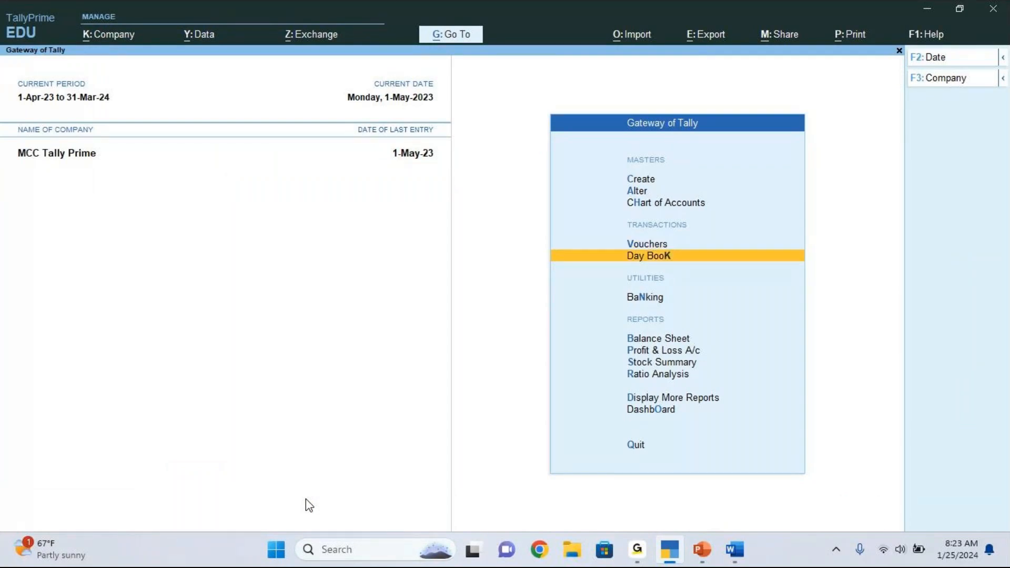
pyautogui.press('Return')
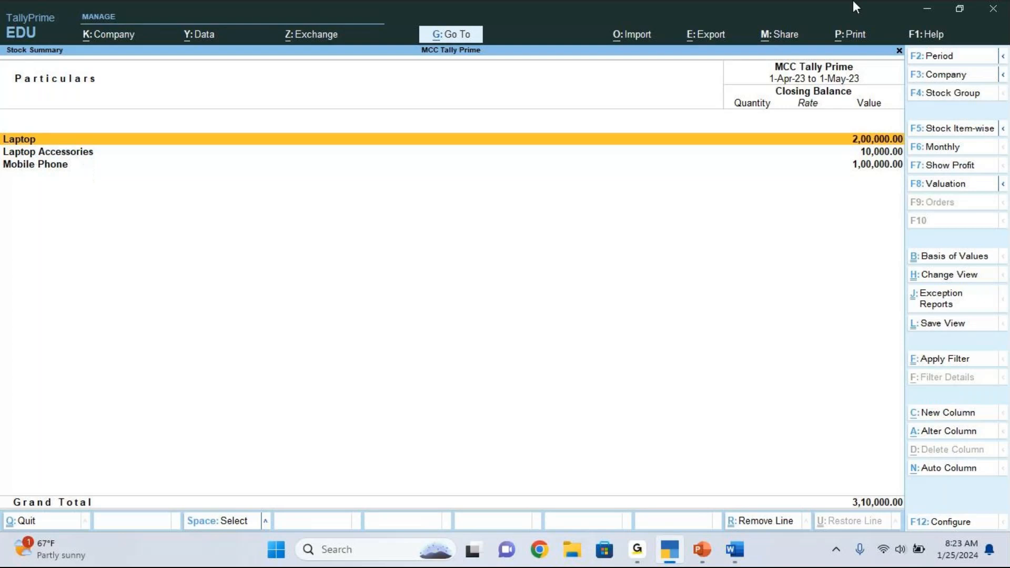
pyautogui.click(966, 135)
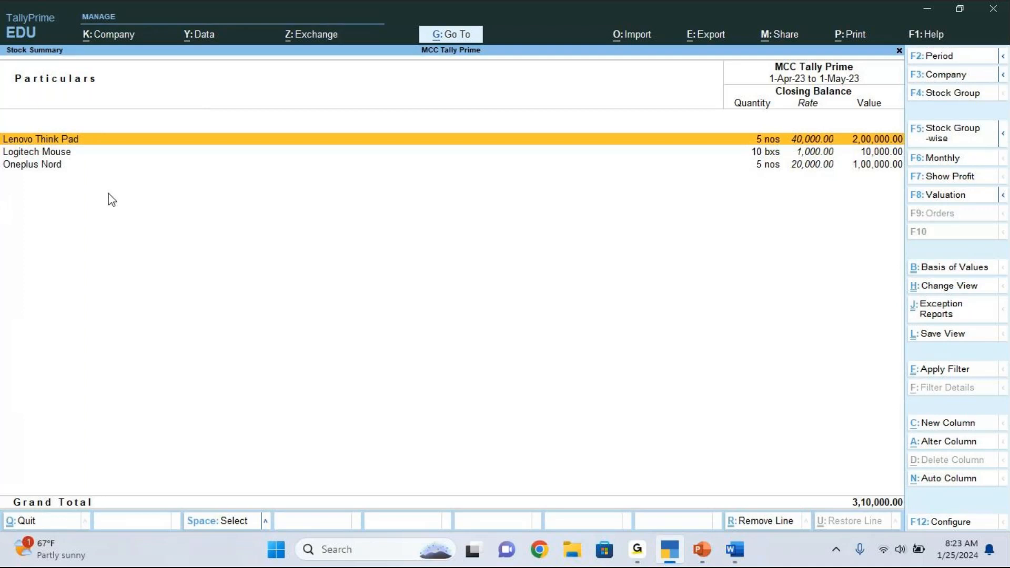
pyautogui.hotkey('alt', 'F5')
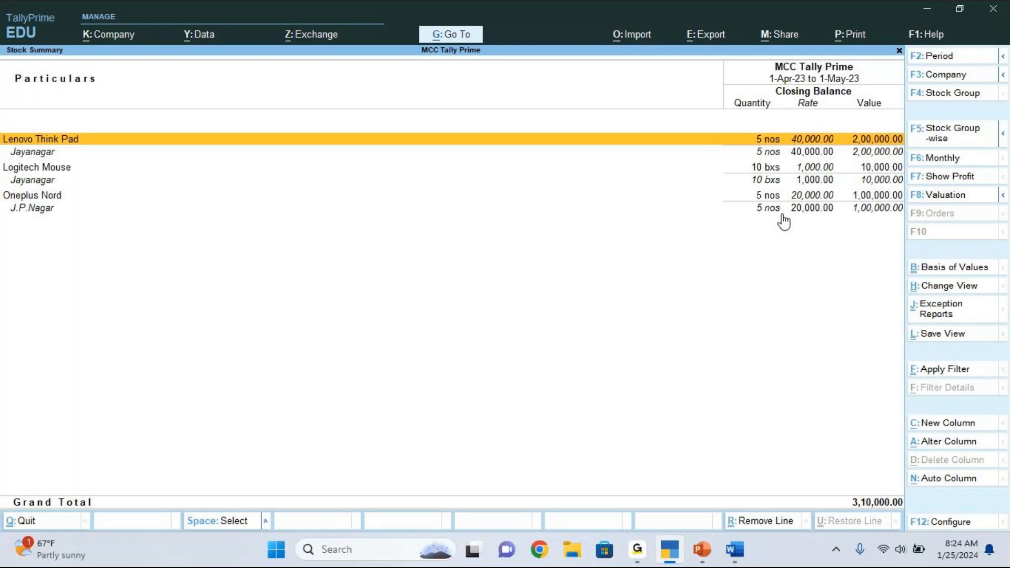
pyautogui.press('Escape')
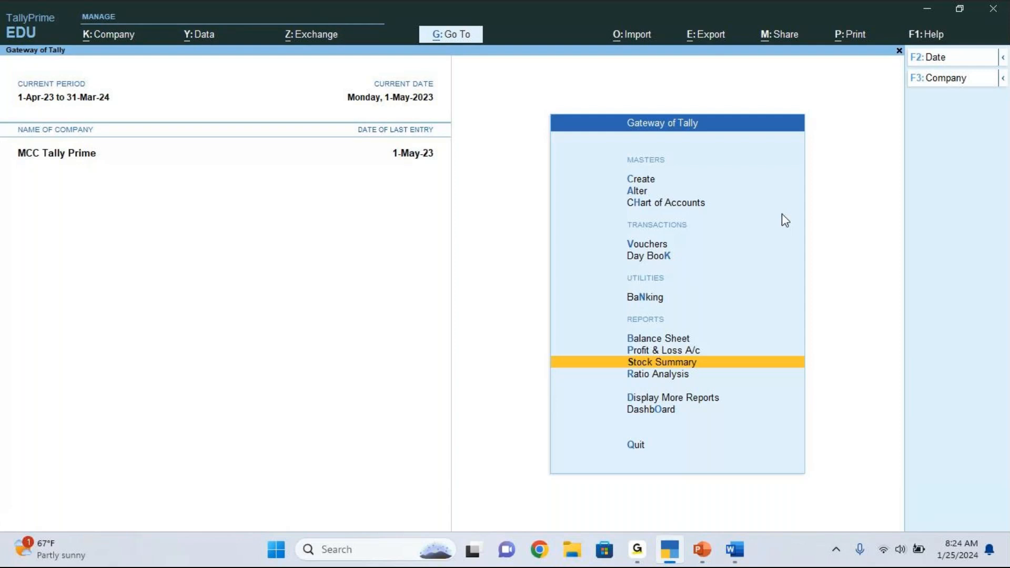
# Switch to the Accounting vouchers document in Word and start exercise 5 below exercise 4 with "5. company sold"
pyautogui.hotkey('alt', 'Tab')
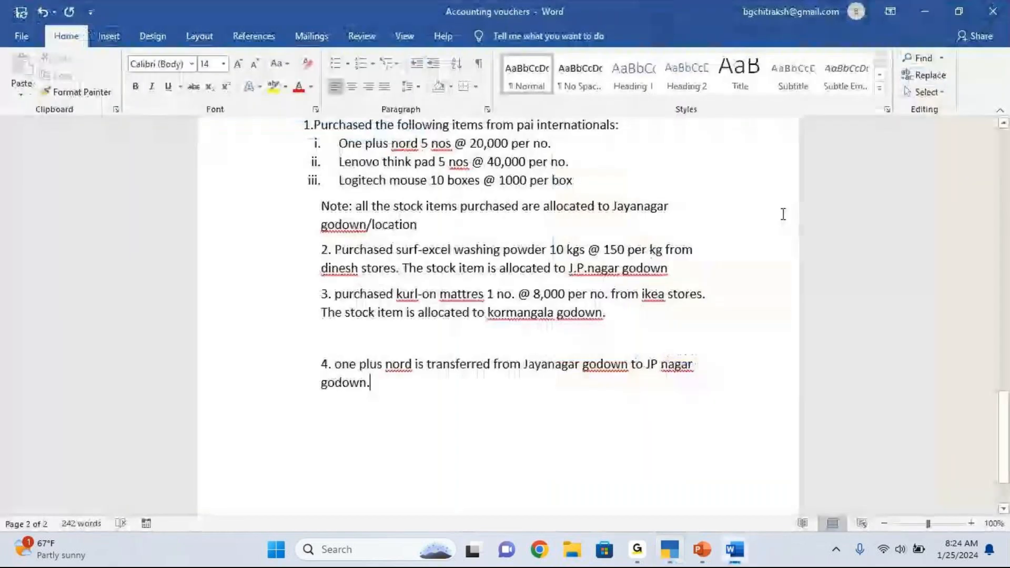
pyautogui.press('Return')
pyautogui.press('Return')
pyautogui.write('5')
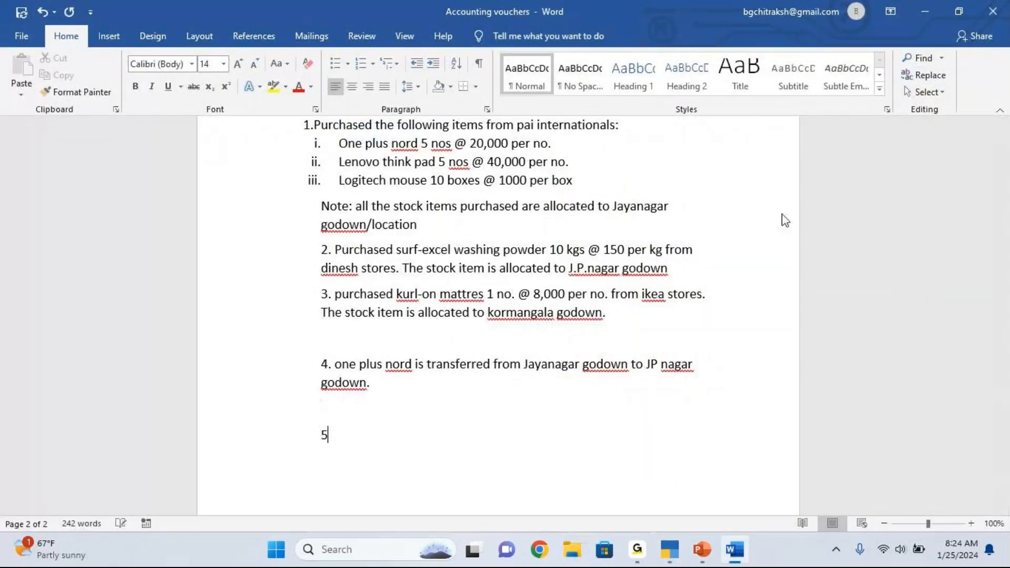
pyautogui.write('.')
pyautogui.write('ccmapn')
pyautogui.press('BackSpace')
pyautogui.write('ny')
pyautogui.press('BackSpace')
pyautogui.press('BackSpace')
pyautogui.press('BackSpace')
pyautogui.press('BackSpace')
pyautogui.write('pany sold')
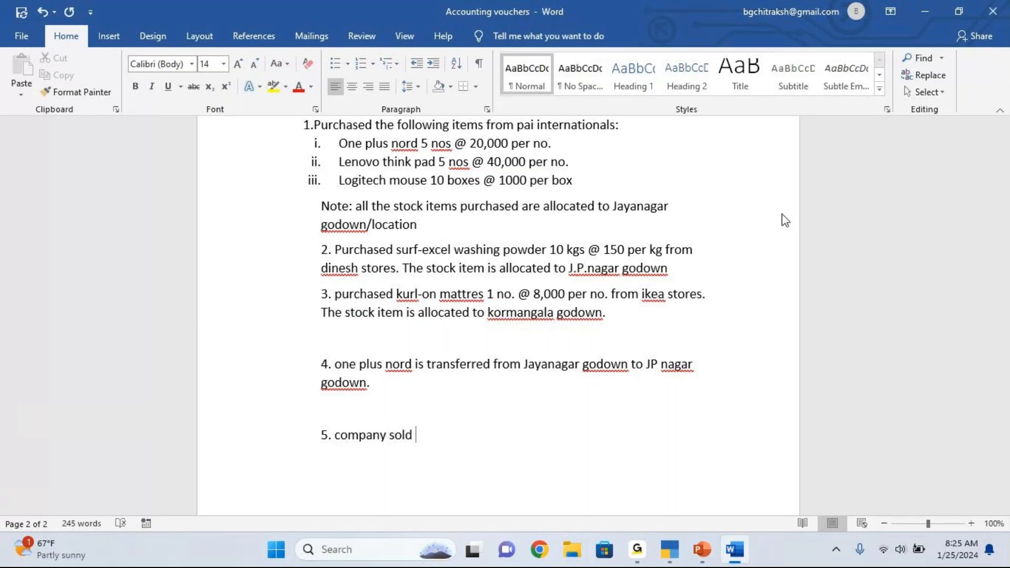
# Continue exercise 5 with the sale details "Lenovo think pad 5 nos @ 43,000 per no."
pyautogui.write('lenovo think pad')
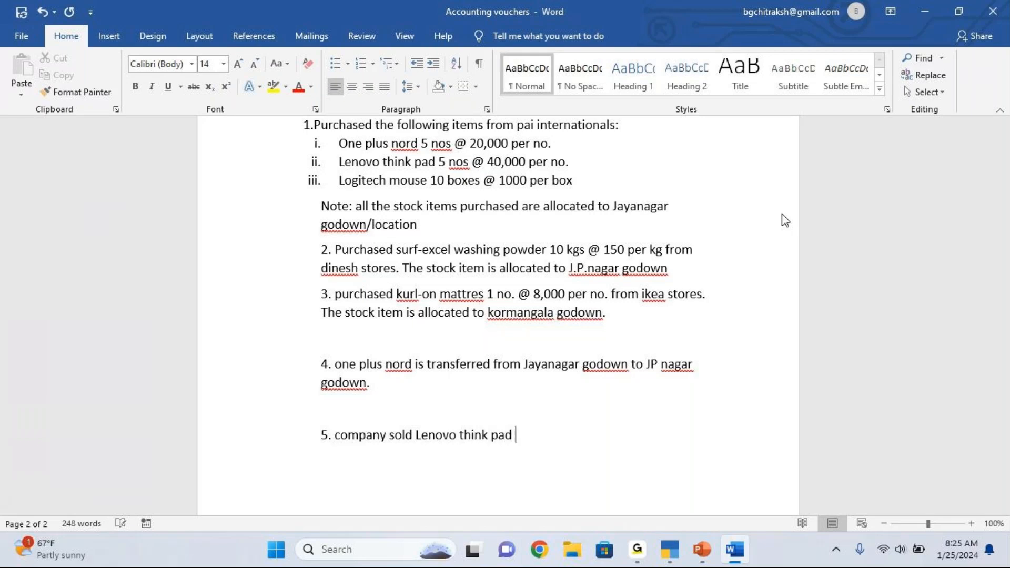
pyautogui.write(' 5 nos @ ')
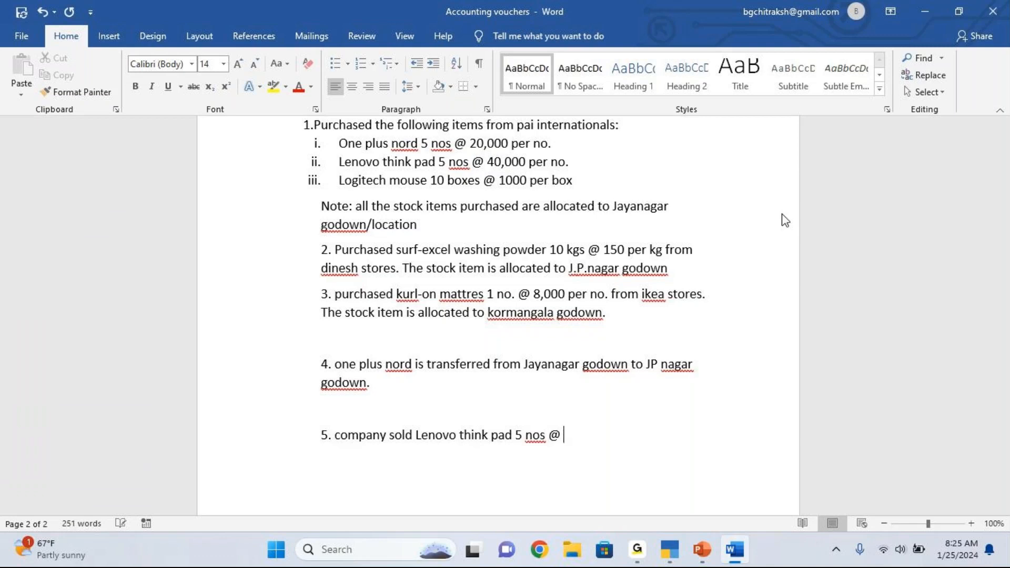
pyautogui.write('43,ooo')
pyautogui.press('BackSpace')
pyautogui.press('BackSpace')
pyautogui.press('BackSpace')
pyautogui.press('BackSpace')
pyautogui.write(',000 per no.')
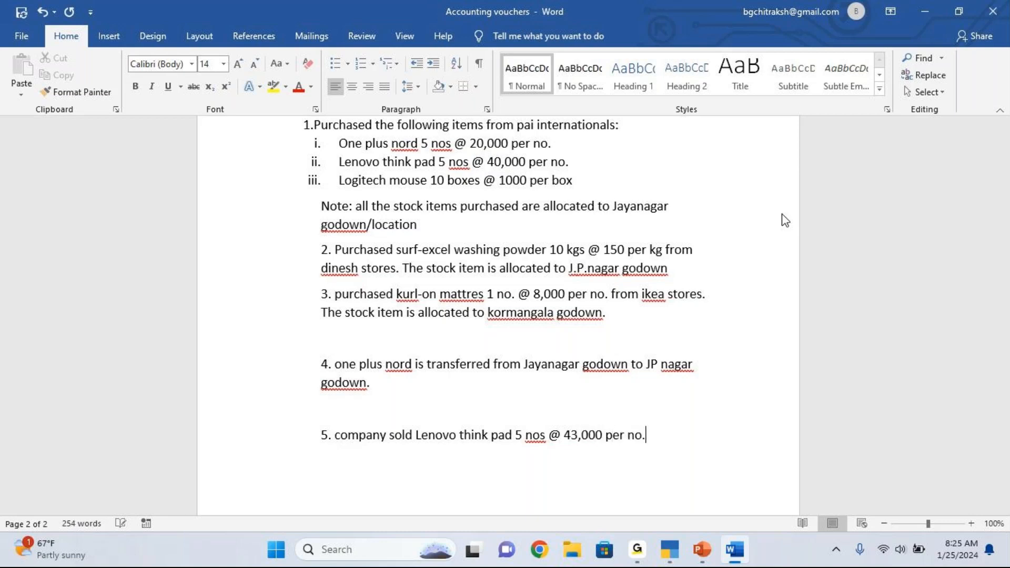
# Continue exercise 5 with a second sold item, "one plus nord 5 nos"
pyautogui.write(' cne olus nord')
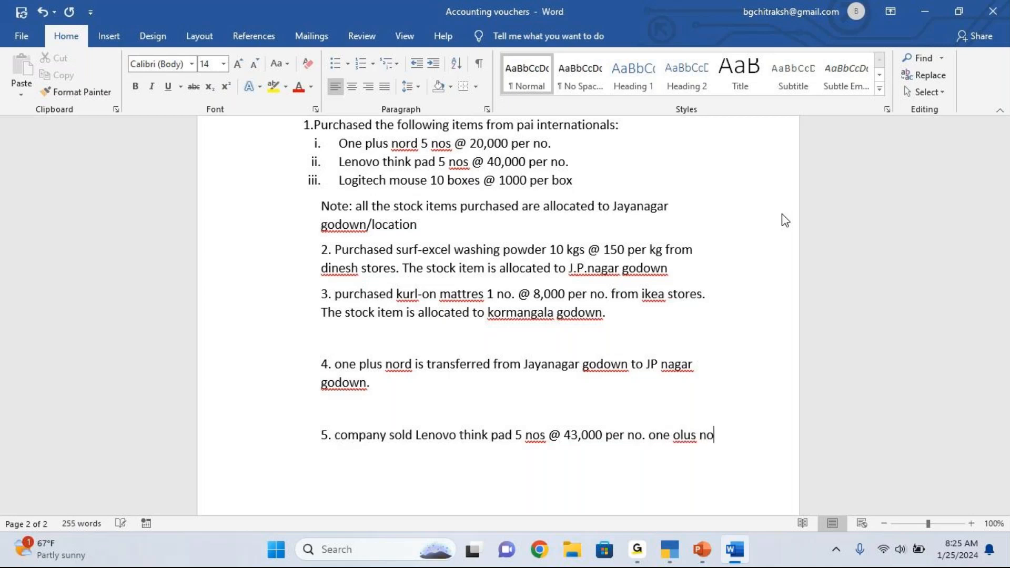
pyautogui.press('BackSpace')
pyautogui.press('BackSpace')
pyautogui.press('BackSpace')
pyautogui.press('BackSpace')
pyautogui.press('BackSpace')
pyautogui.press('BackSpace')
pyautogui.press('BackSpace')
pyautogui.press('BackSpace')
pyautogui.press('BackSpace')
pyautogui.write('plus nord ')
pyautogui.write('5 nos ')
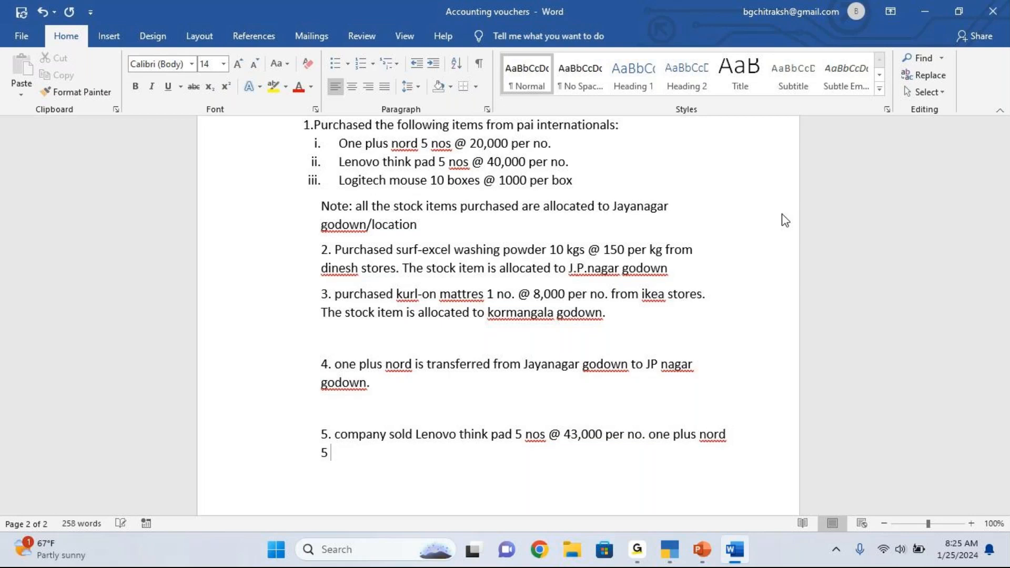
# Complete exercise 5 with the rate and buyer, "@ 22,000 per no, to Sangeetha stores."
pyautogui.write('fr')
pyautogui.press('BackSpace')
pyautogui.press('BackSpace')
pyautogui.write('@ 22,000 per no ')
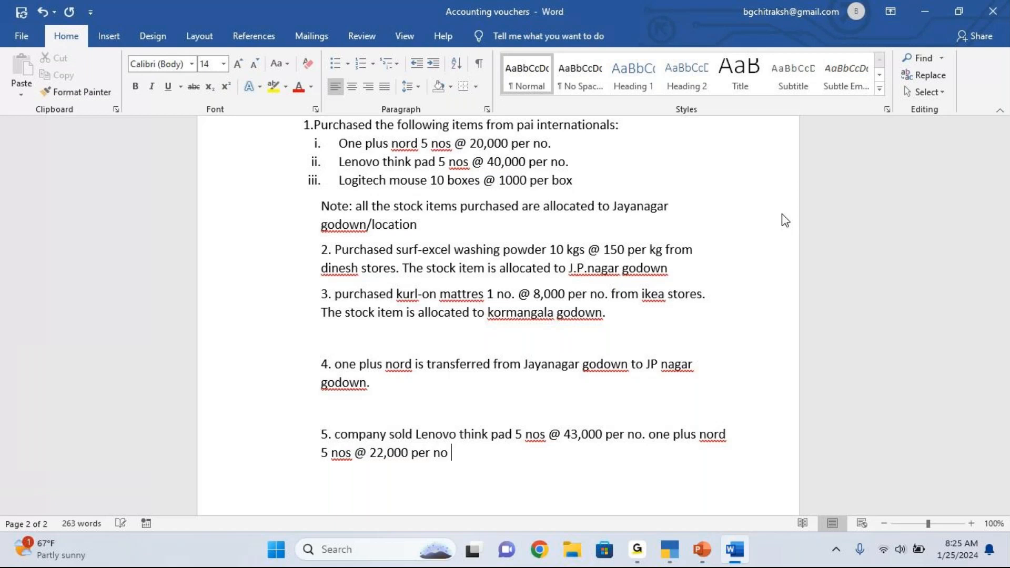
pyautogui.write('to')
pyautogui.press('BackSpace')
pyautogui.press('BackSpace')
pyautogui.press('BackSpace')
pyautogui.write(', to sangeetha s')
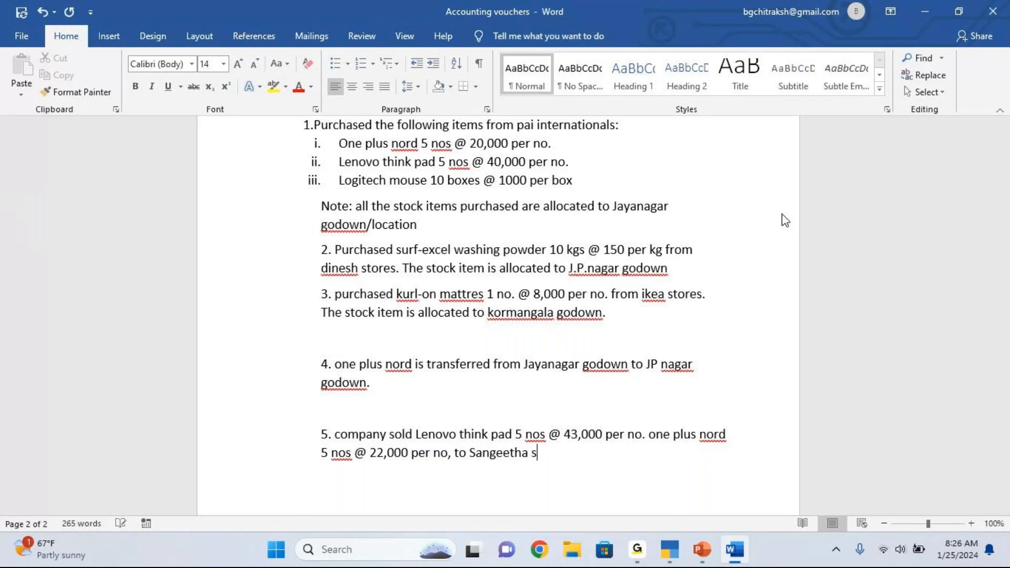
pyautogui.write('tores.')
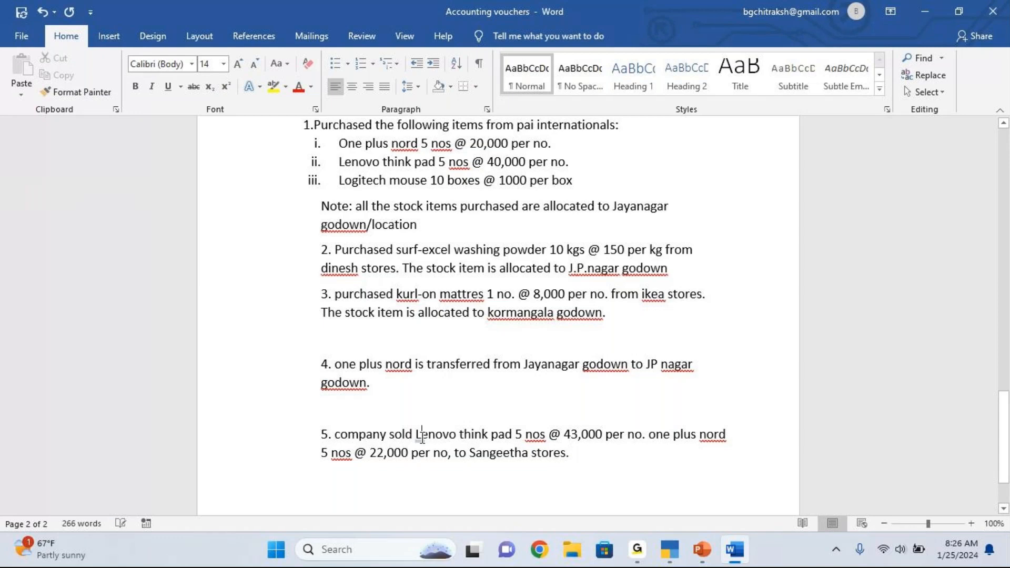
pyautogui.click(422, 438)
# Switch to TallyPrime and open a new Sales voucher in Item Invoice mode
pyautogui.moveTo(674, 560)
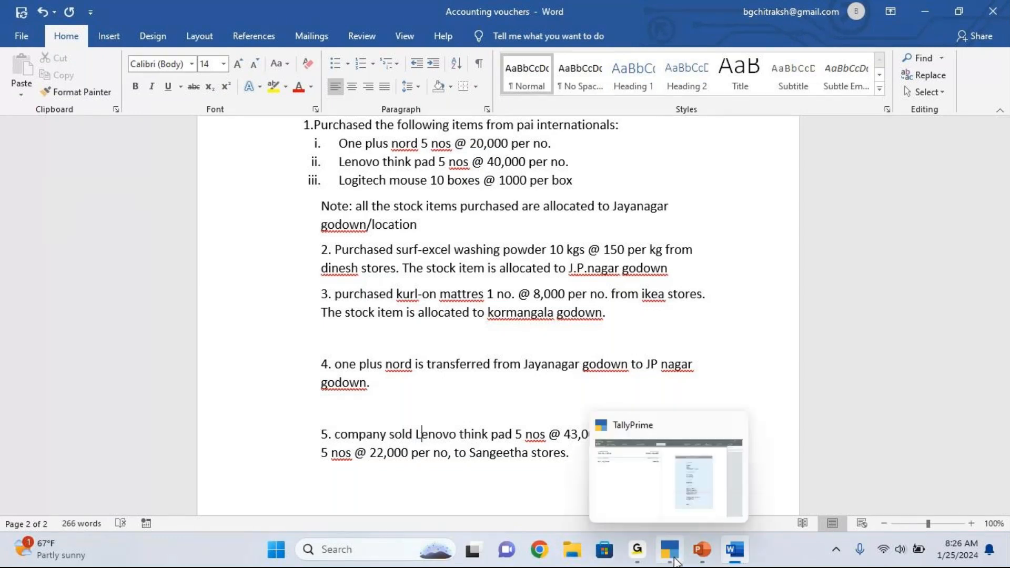
pyautogui.click(674, 560)
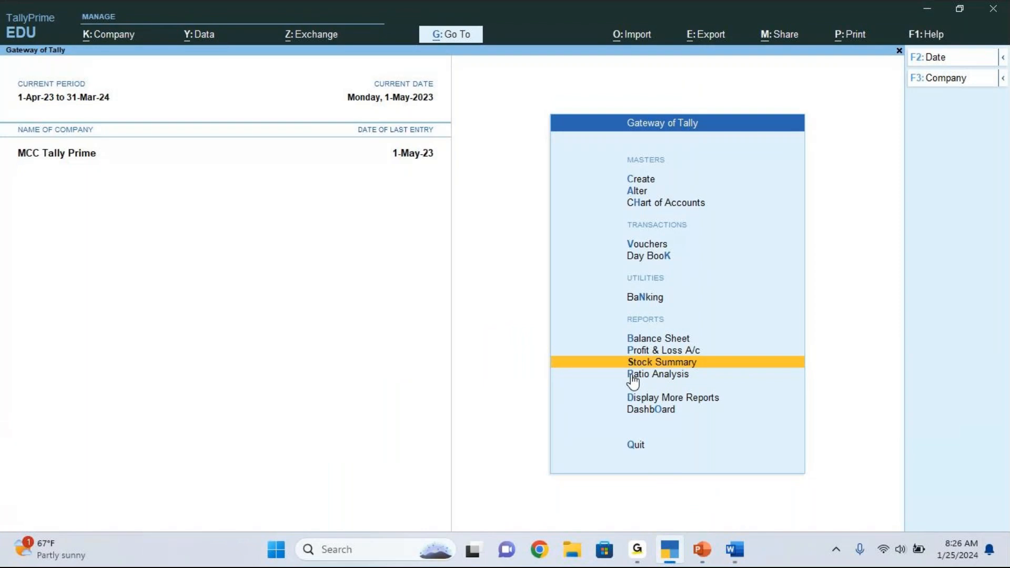
pyautogui.press('Up')
pyautogui.press('Up')
pyautogui.press('Up')
pyautogui.press('Up')
pyautogui.press('Up')
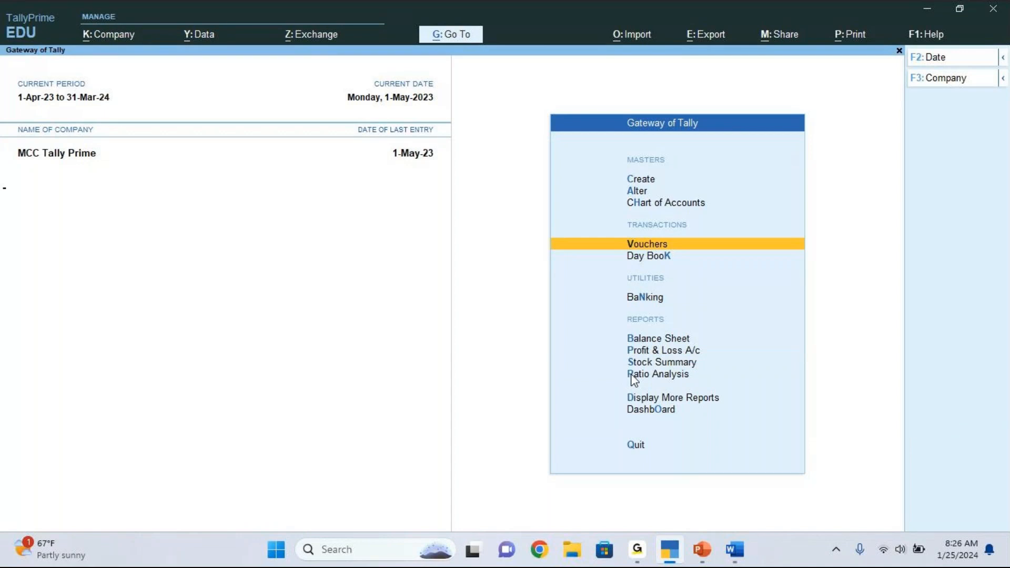
pyautogui.press('Return')
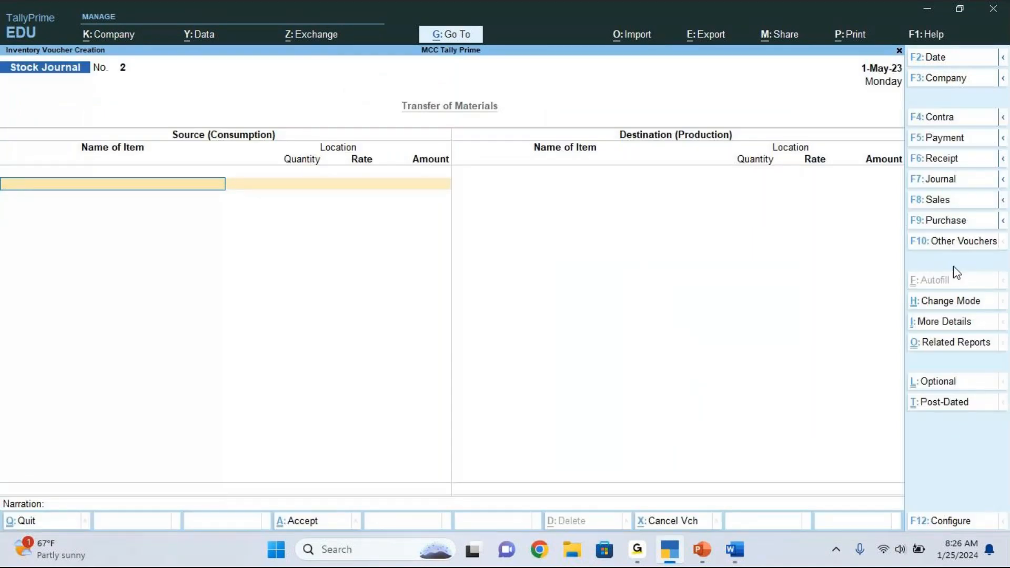
pyautogui.click(939, 200)
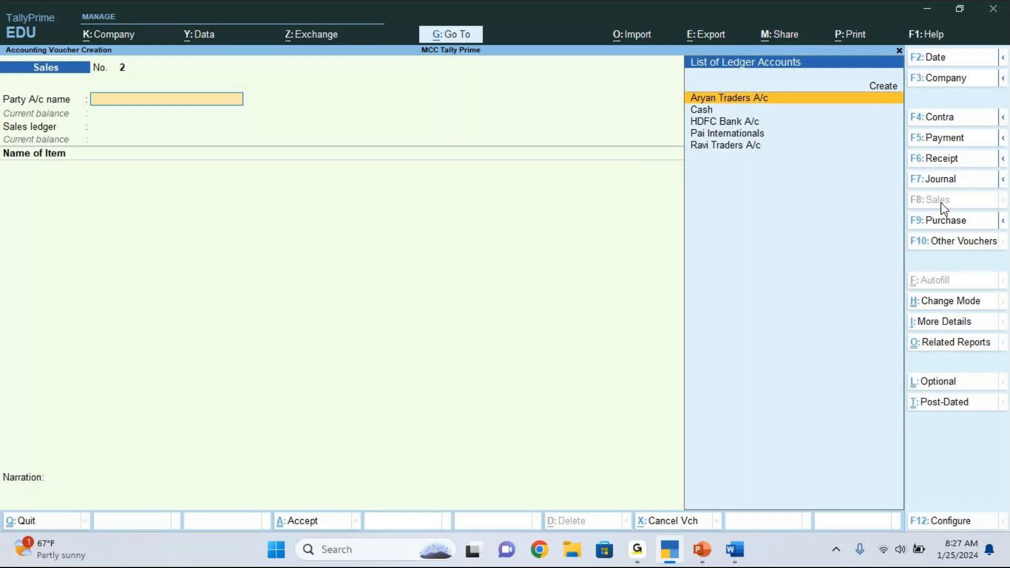
pyautogui.hotkey('ctrl', 'h')
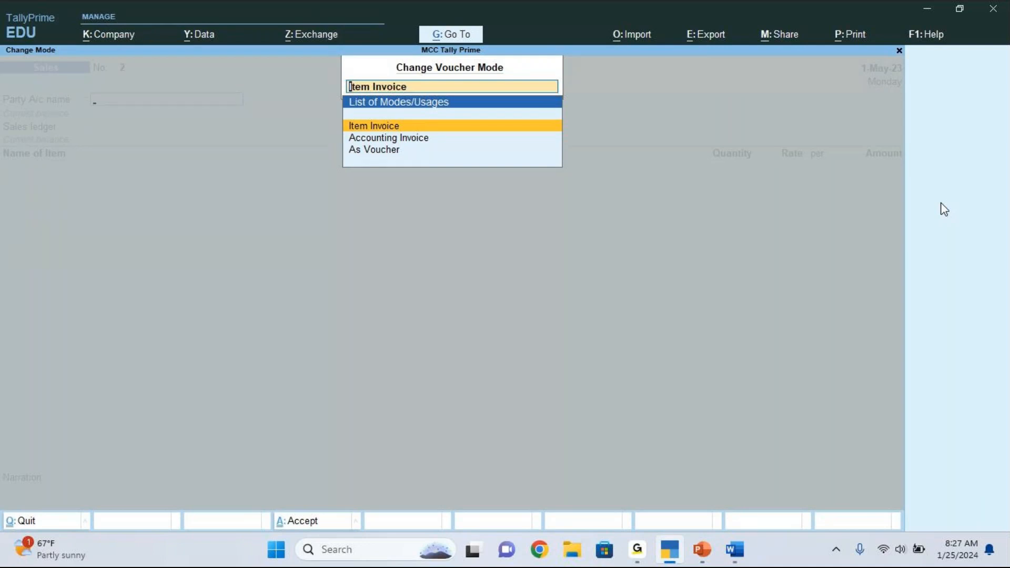
pyautogui.press('Return')
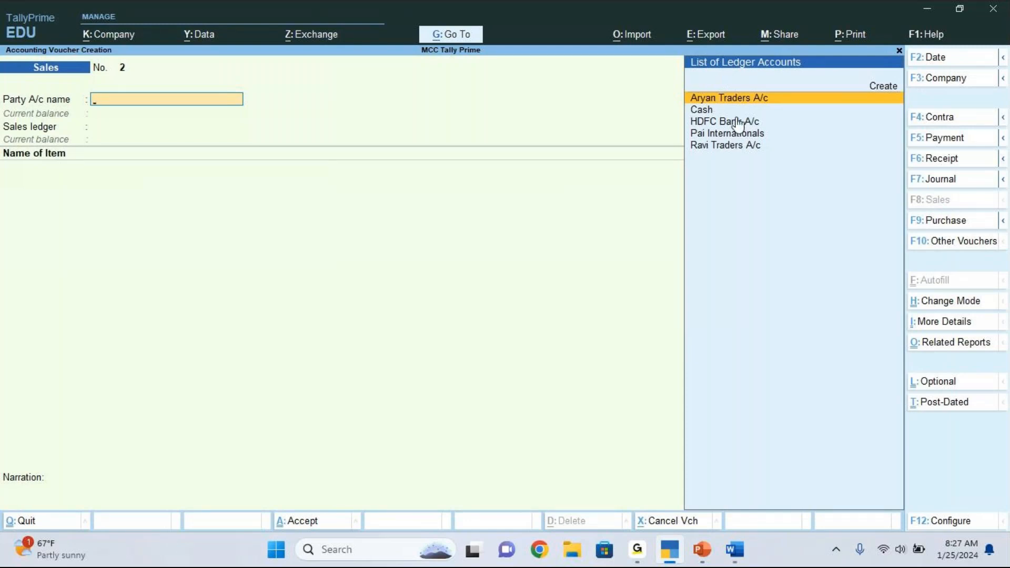
# Start a new party ledger from the Sales voucher and name it Sangeetha Stores, without an alias
pyautogui.press('Up')
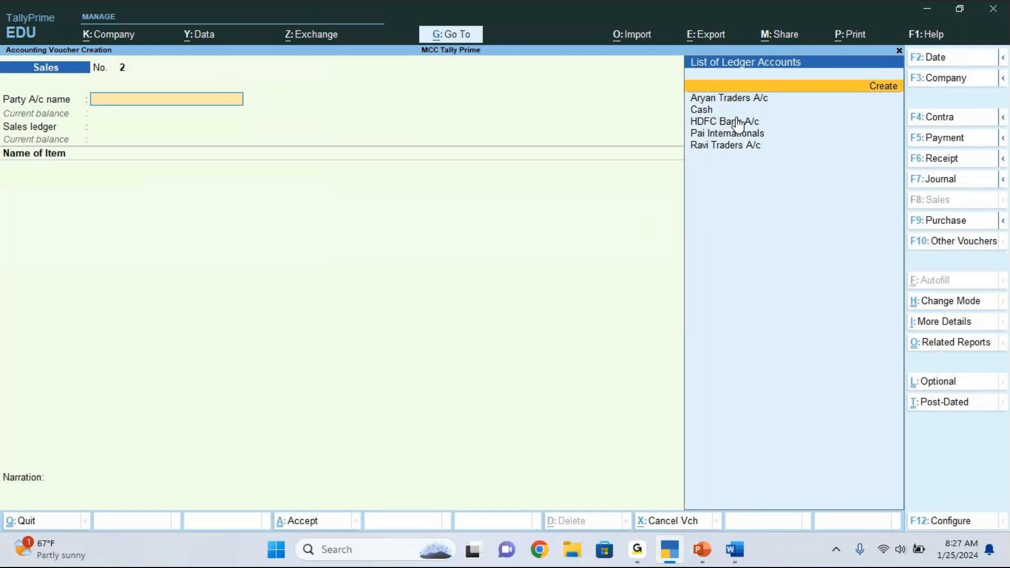
pyautogui.press('Return')
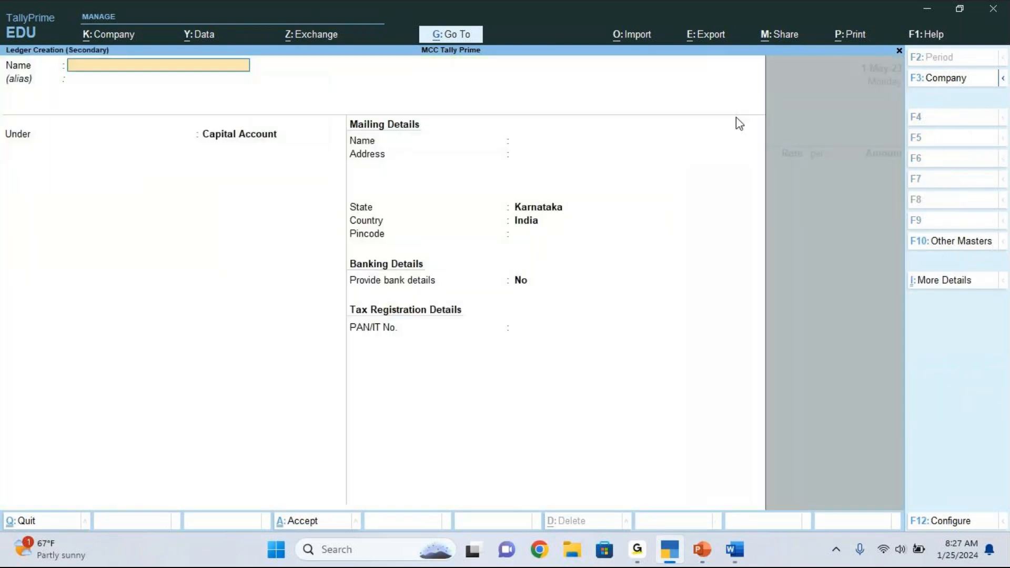
pyautogui.write('Sangeetha Stores')
pyautogui.click(667, 89)
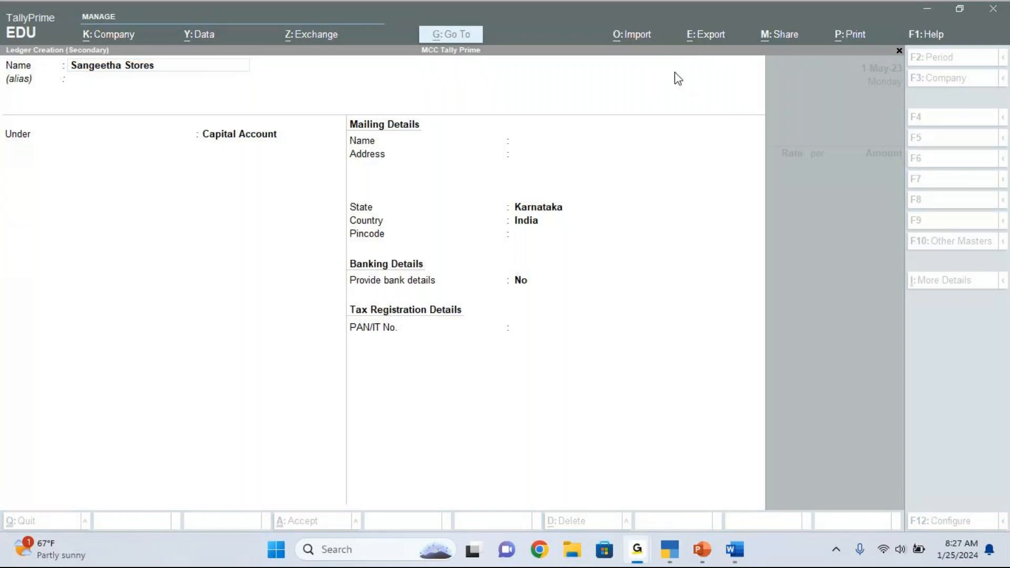
pyautogui.click(255, 190)
pyautogui.press('Return')
pyautogui.press('Return')
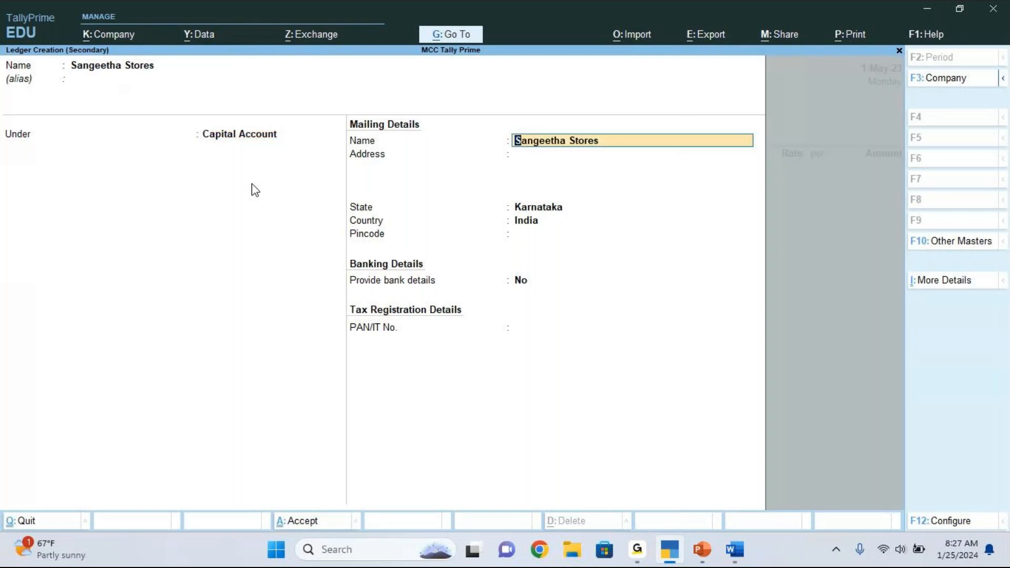
# Place the Sangeetha Stores ledger under Sundry Debtors and save it
pyautogui.press('BackSpace')
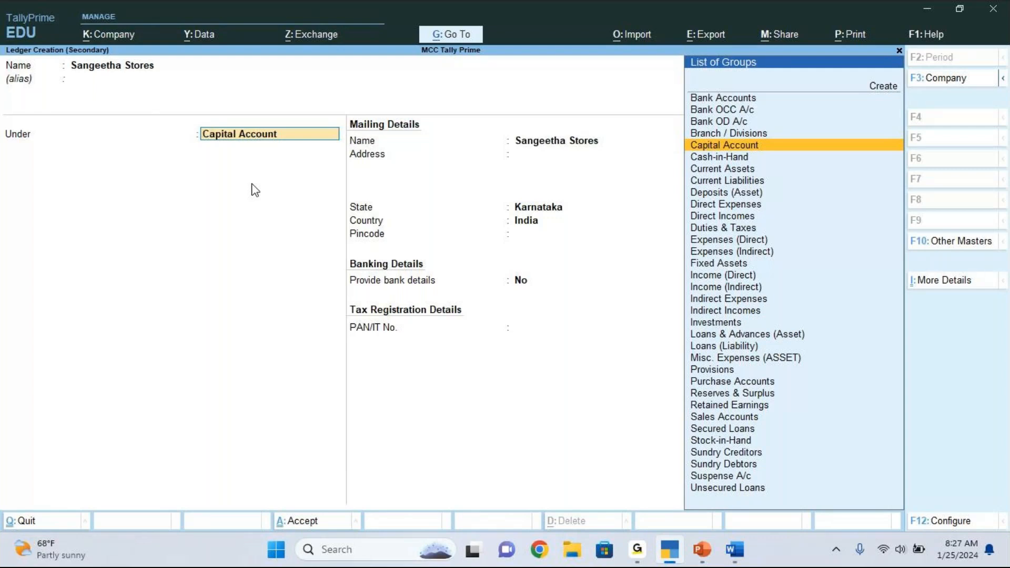
pyautogui.press('Down')
pyautogui.press('Down')
pyautogui.press('Down')
pyautogui.press('Down')
pyautogui.press('Down')
pyautogui.press('Down')
pyautogui.press('Down')
pyautogui.press('Down')
pyautogui.press('Down')
pyautogui.press('Down')
pyautogui.press('Down')
pyautogui.press('Down')
pyautogui.press('Down')
pyautogui.press('Down')
pyautogui.press('Down')
pyautogui.press('Down')
pyautogui.press('Down')
pyautogui.press('Down')
pyautogui.press('Down')
pyautogui.press('Down')
pyautogui.press('Down')
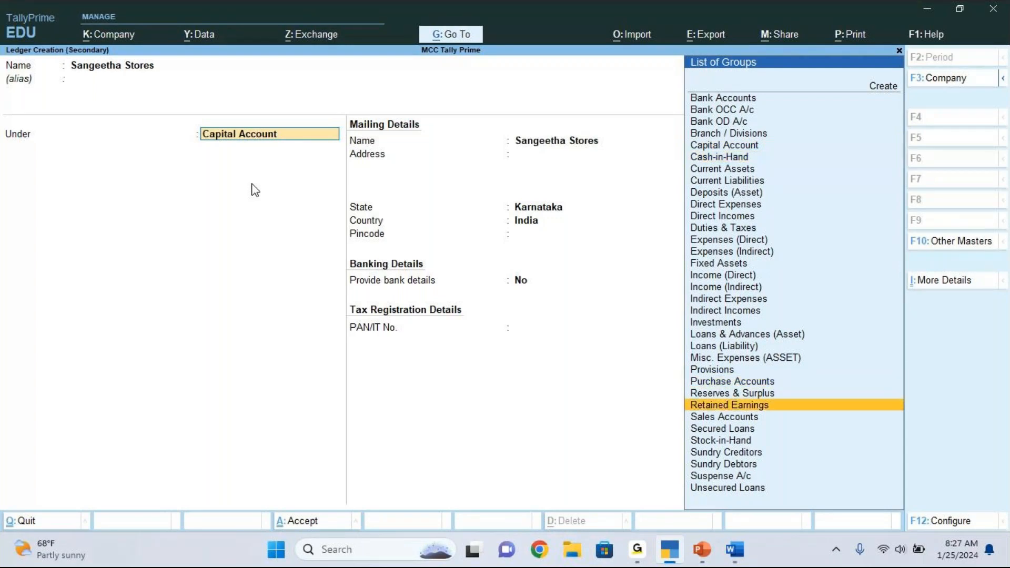
pyautogui.press('Return')
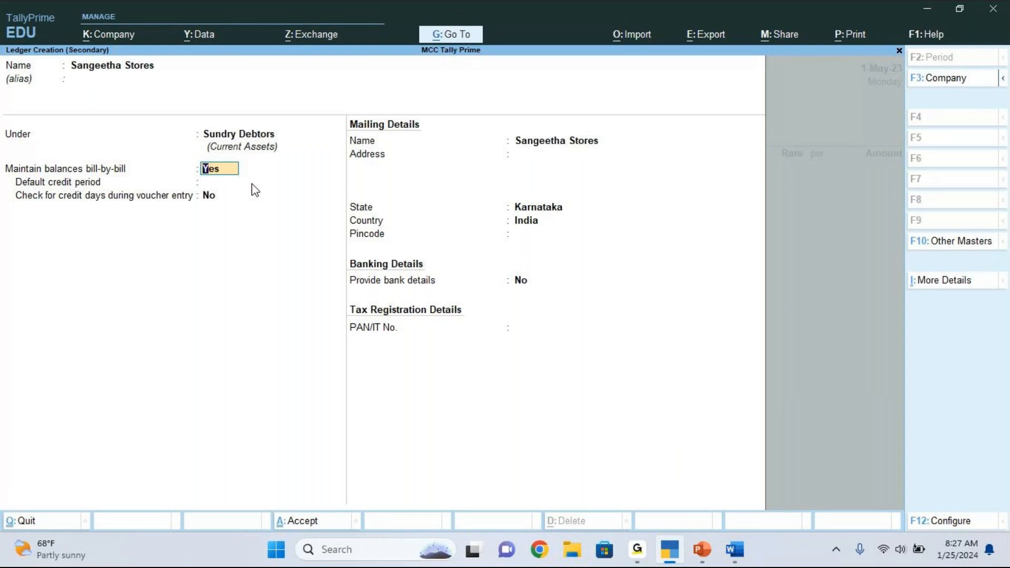
pyautogui.hotkey('ctrl', 'a')
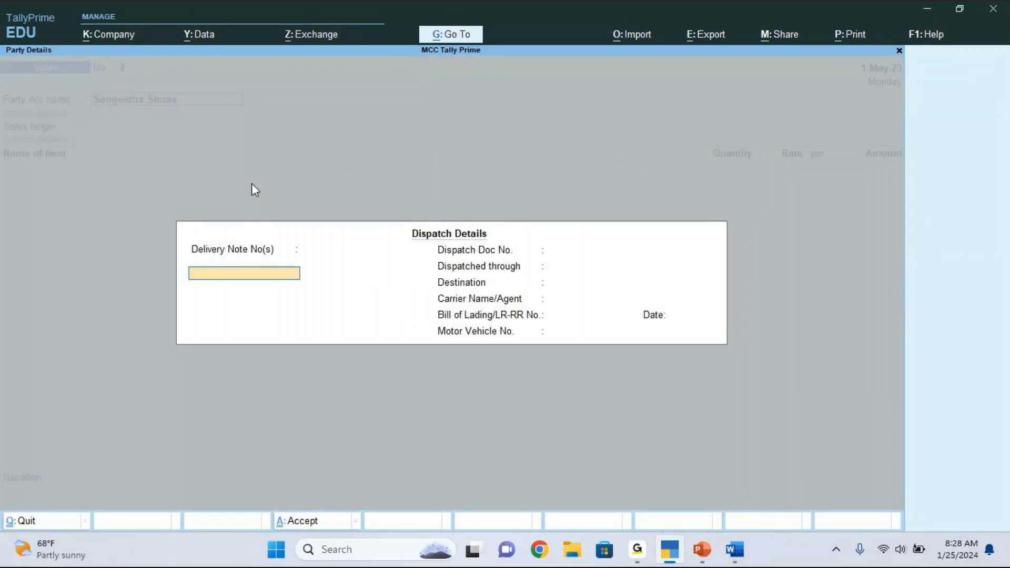
# Accept the dispatch and party details unchanged and choose Sales A/c as the sales ledger
pyautogui.hotkey('ctrl', 'a')
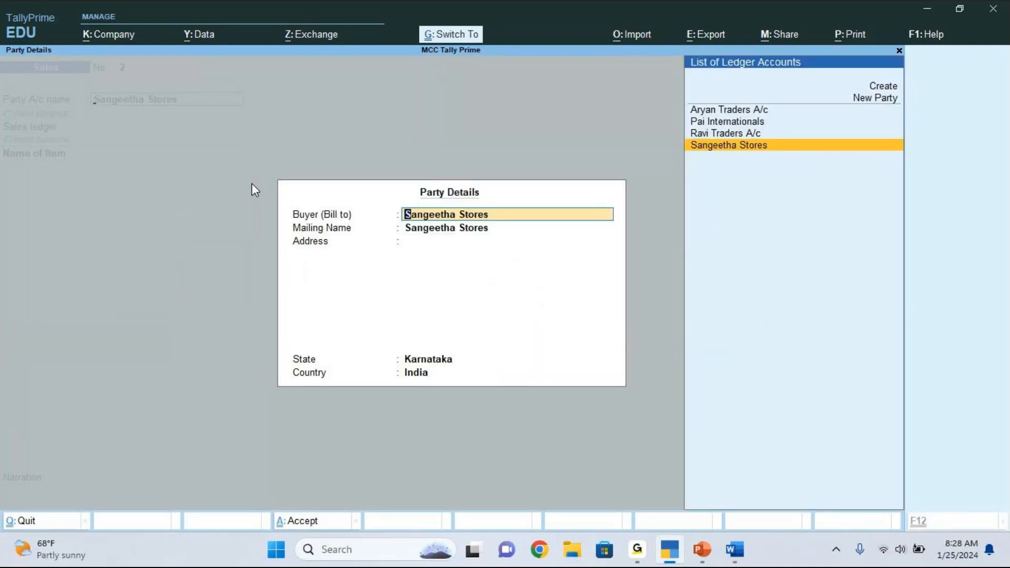
pyautogui.hotkey('ctrl', 'a')
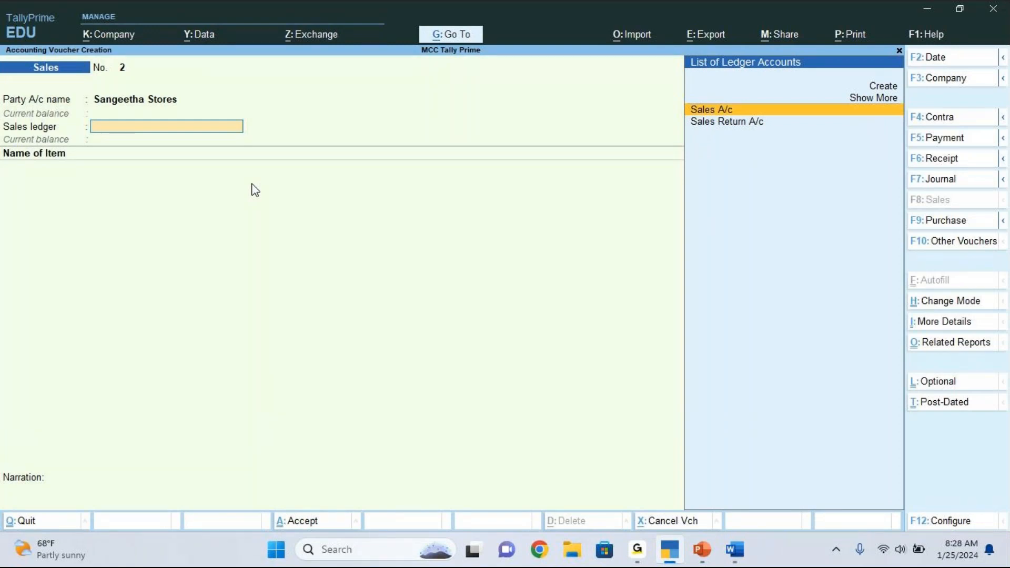
pyautogui.press('Return')
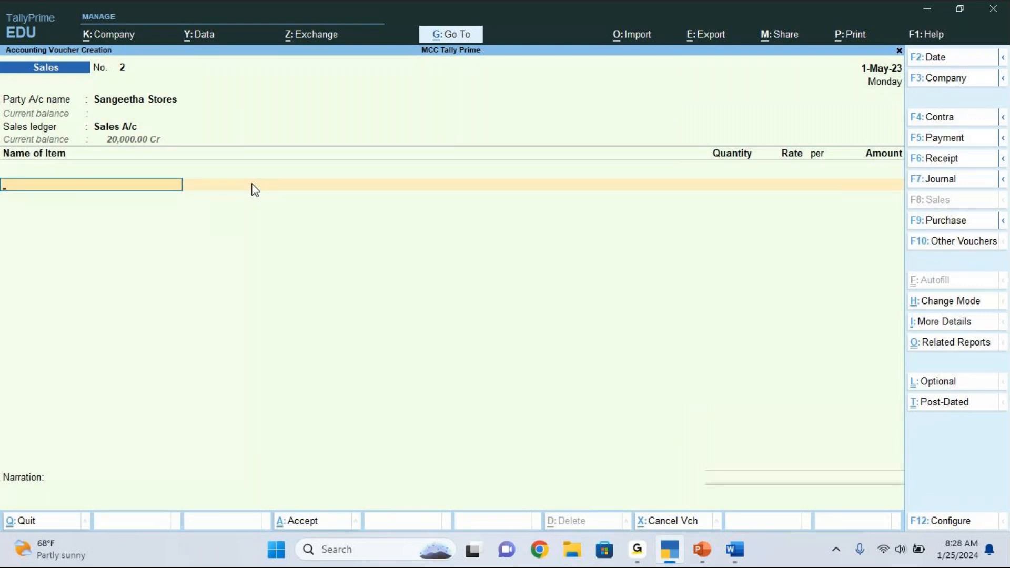
# Add Lenovo Think Pad as the first stock item of the Sales voucher
pyautogui.press('space')
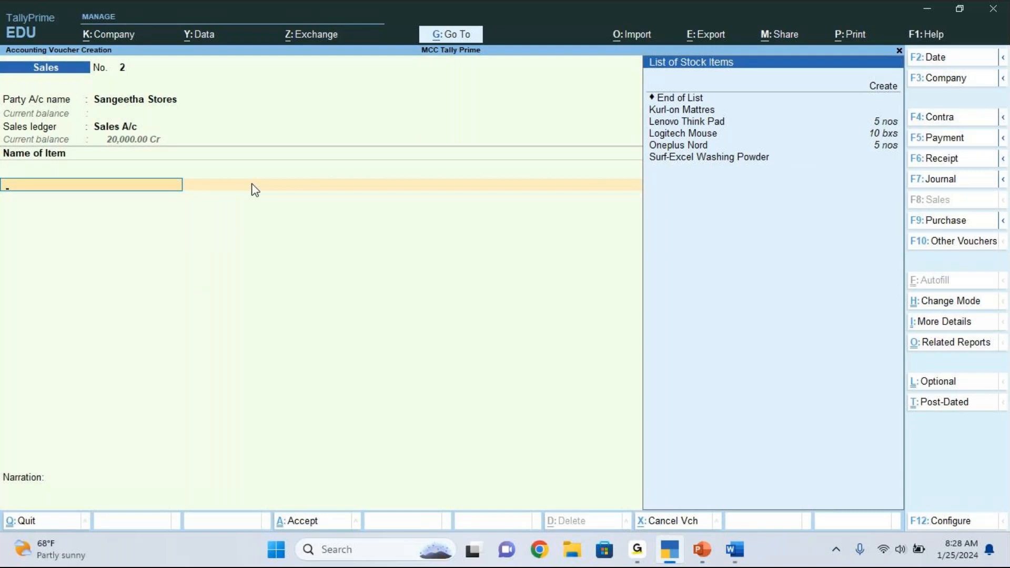
pyautogui.press('Down')
pyautogui.press('Down')
pyautogui.press('Down')
pyautogui.press('Down')
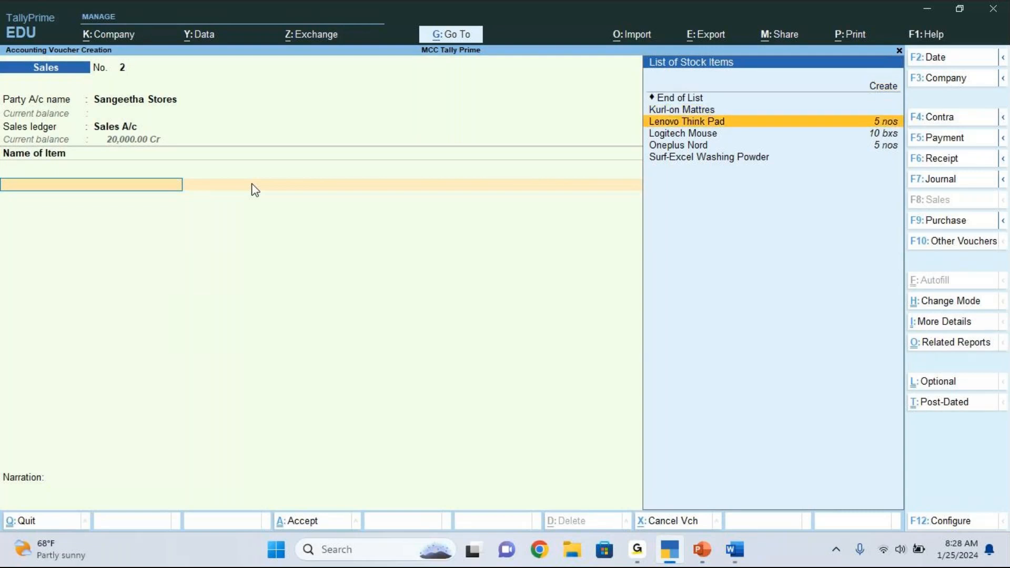
pyautogui.press('Return')
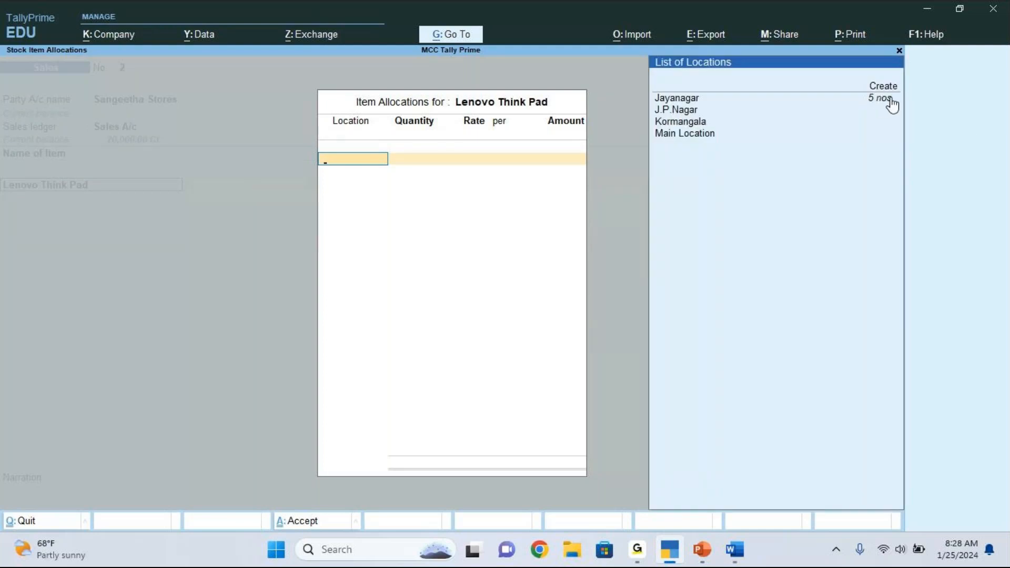
# Allocate 5 nos of Lenovo Think Pad from the Jayanagar location at a rate of 44,000 per no
pyautogui.click(695, 99)
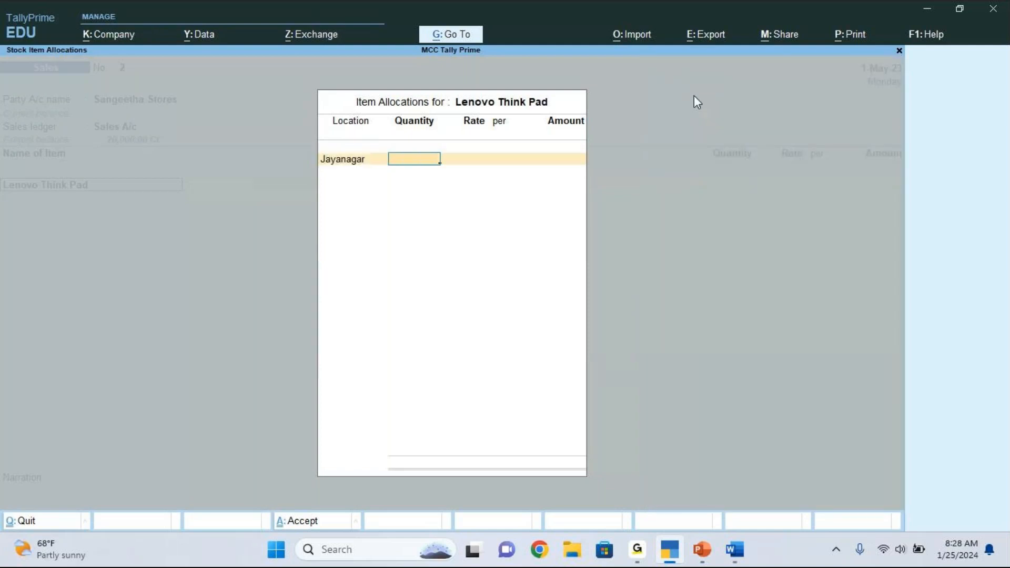
pyautogui.write('5')
pyautogui.press('Return')
pyautogui.write('4')
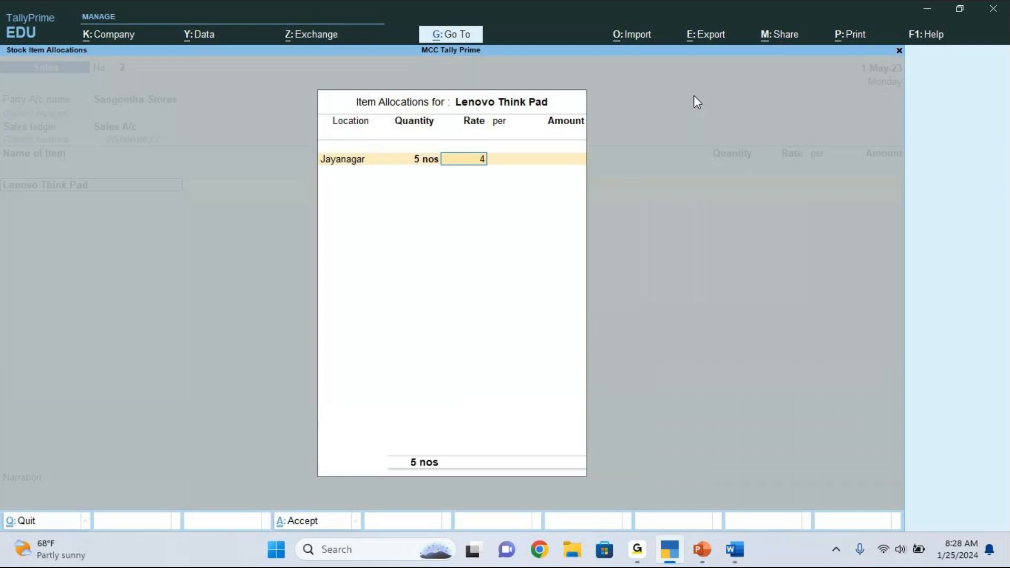
pyautogui.write('4000')
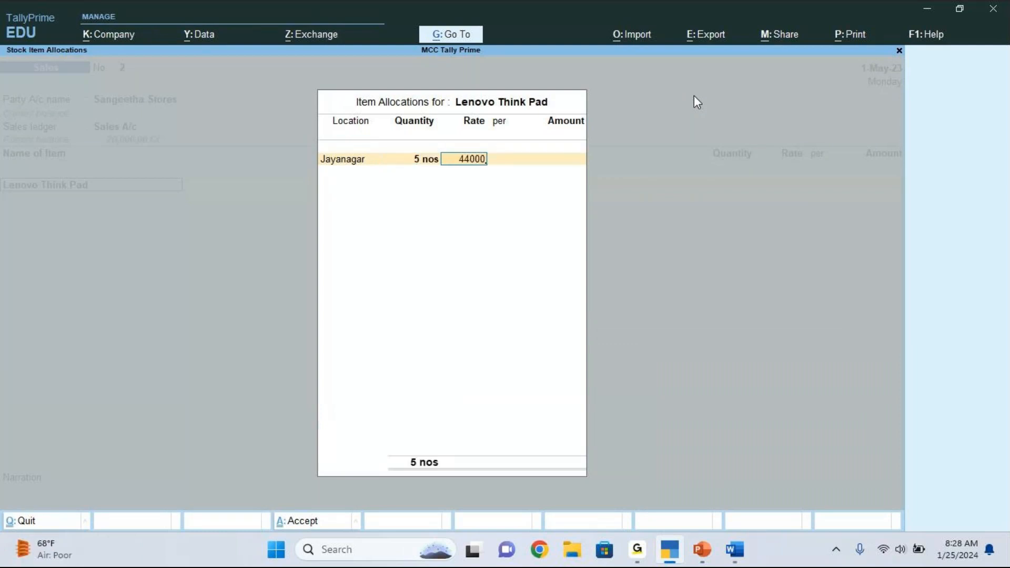
pyautogui.press('Return')
pyautogui.press('Return')
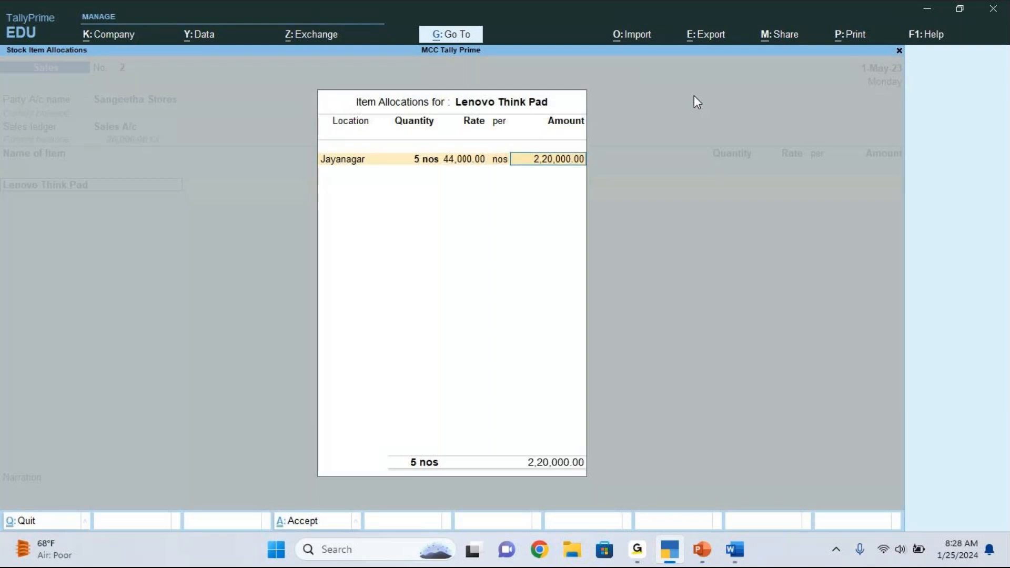
pyautogui.press('Return')
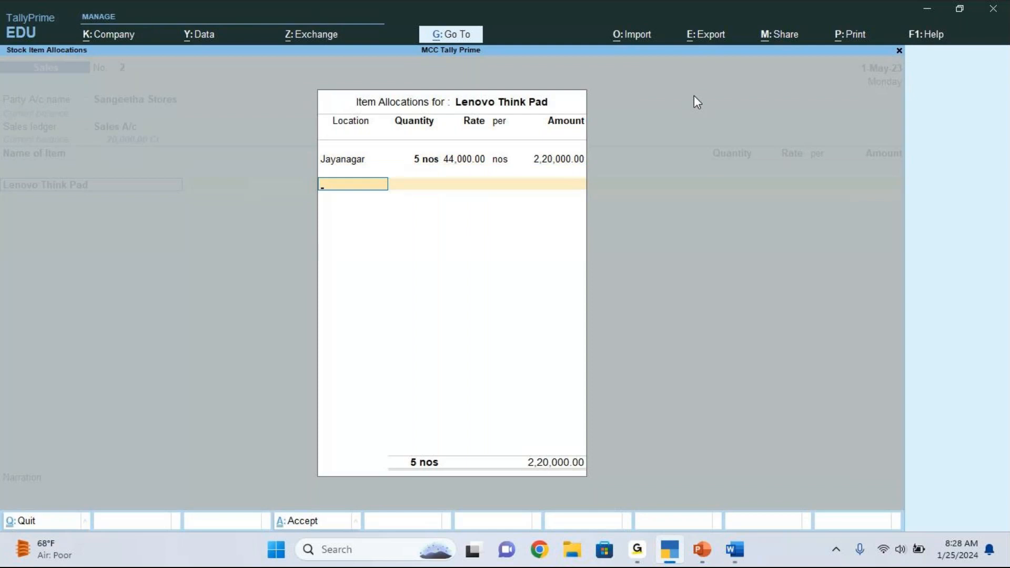
pyautogui.press('Return')
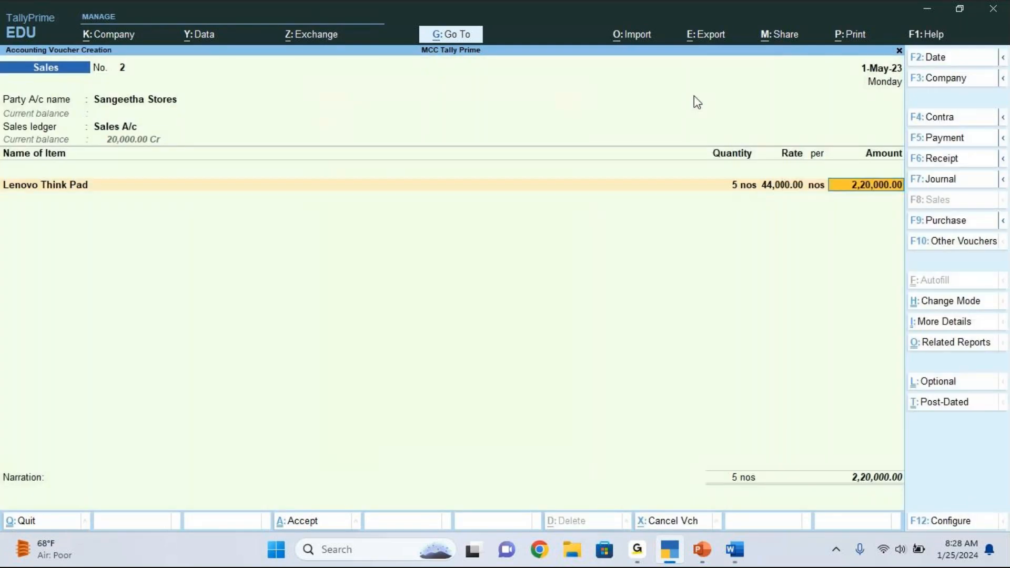
pyautogui.press('Return')
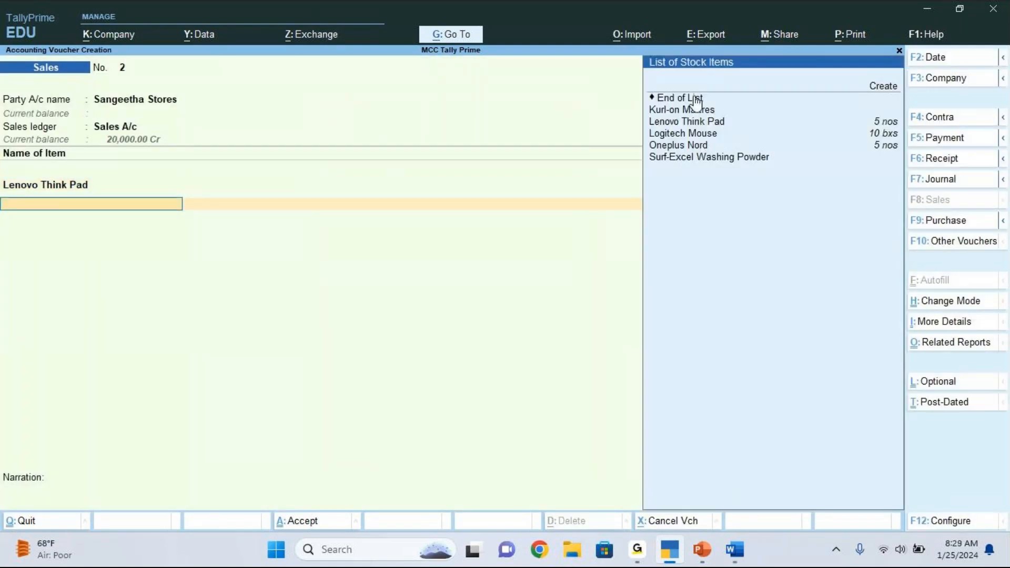
# Add Oneplus Nord as the second stock item of the Sales voucher
pyautogui.press('Down')
pyautogui.press('Down')
pyautogui.press('Down')
pyautogui.press('Down')
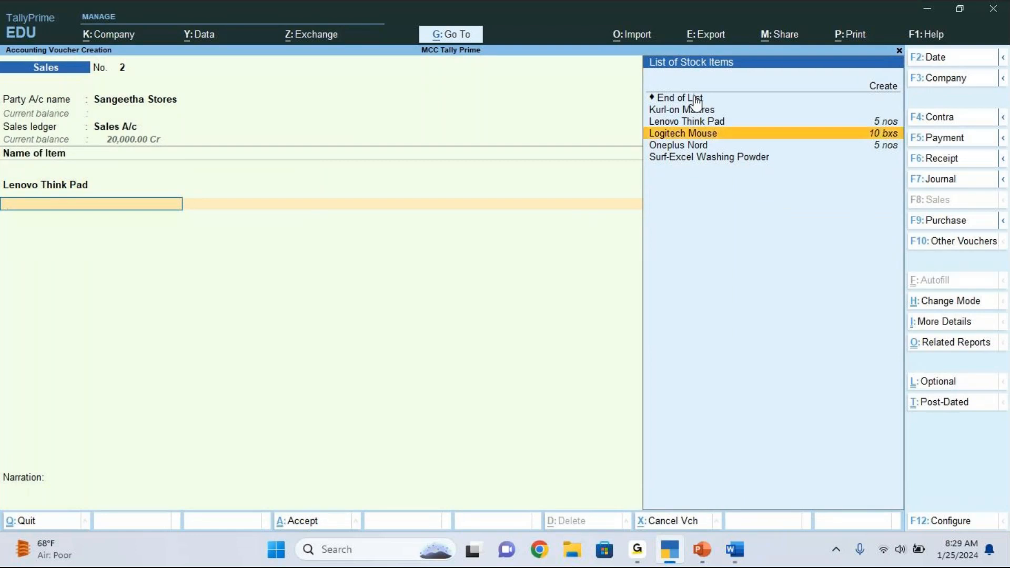
pyautogui.press('Return')
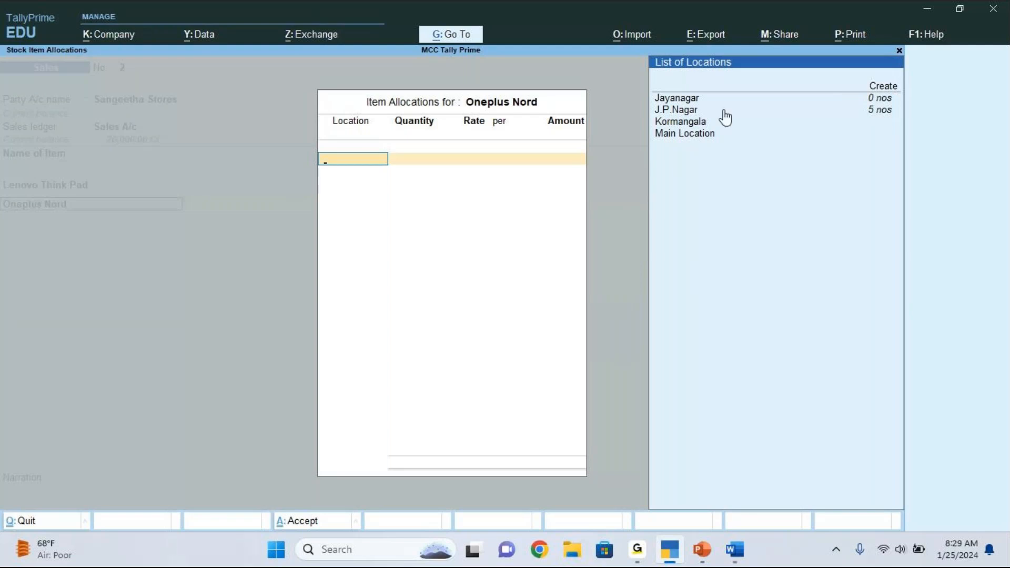
# Allocate 5 nos of Oneplus Nord from the J.P.Nagar location at a rate of 22,000 per no
pyautogui.click(690, 111)
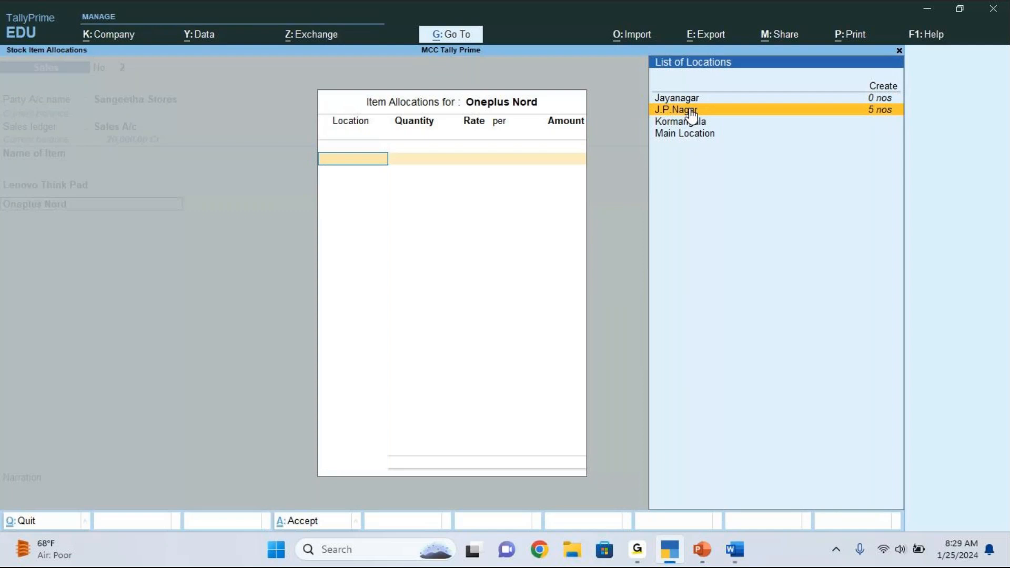
pyautogui.click(690, 111)
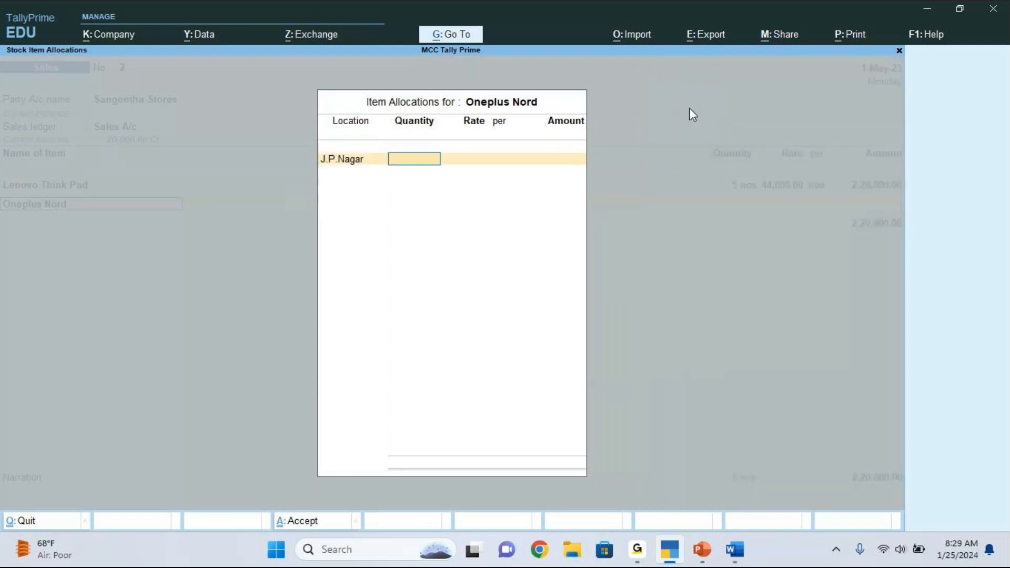
pyautogui.write('5')
pyautogui.press('Return')
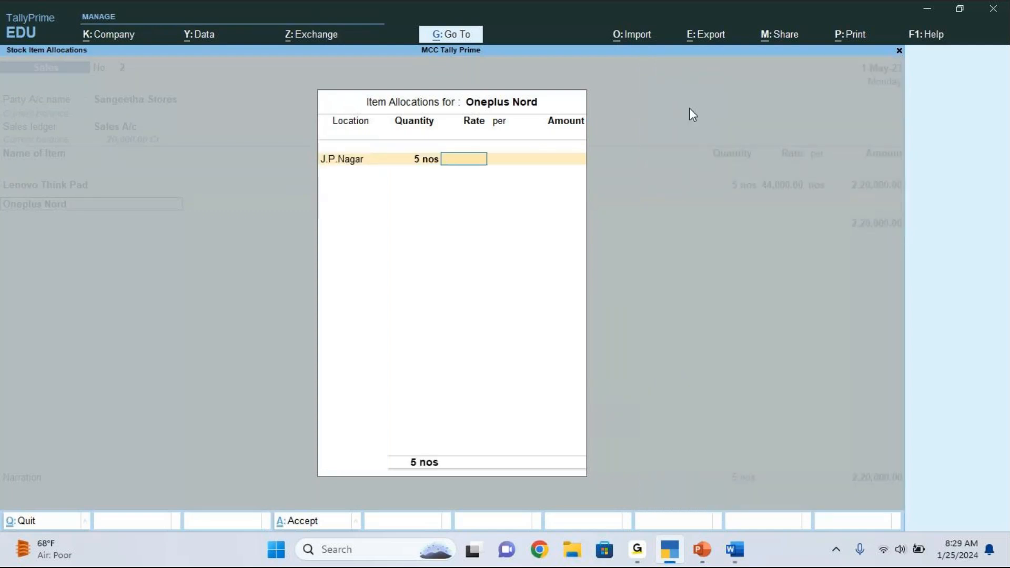
pyautogui.write('22,000')
pyautogui.press('Return')
pyautogui.press('Return')
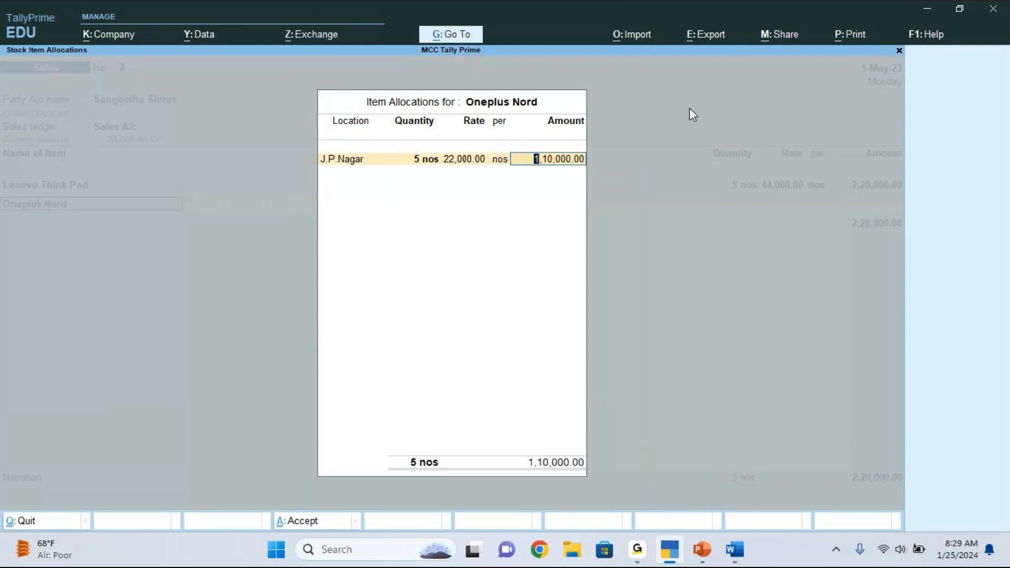
pyautogui.press('Return')
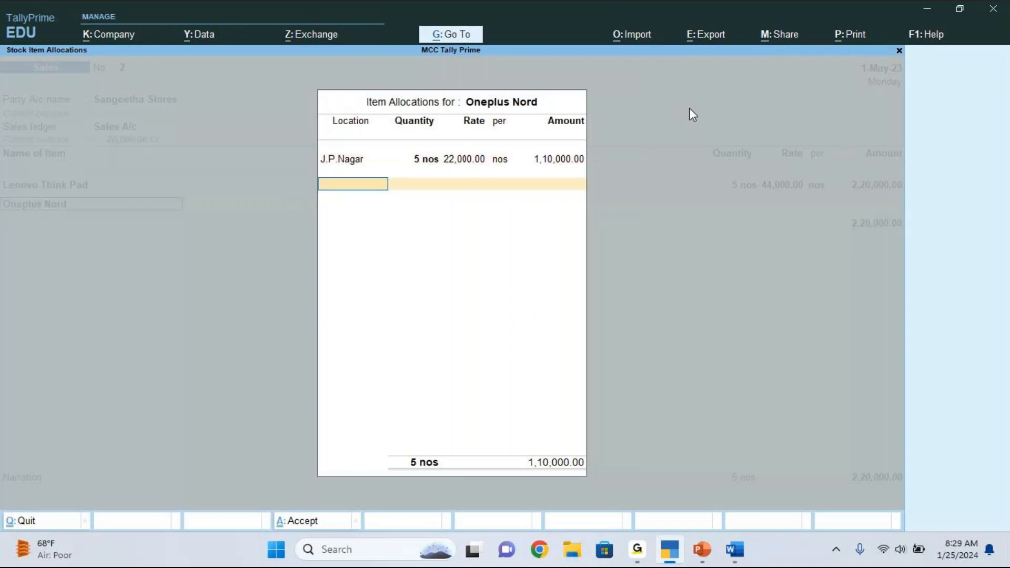
pyautogui.press('Return')
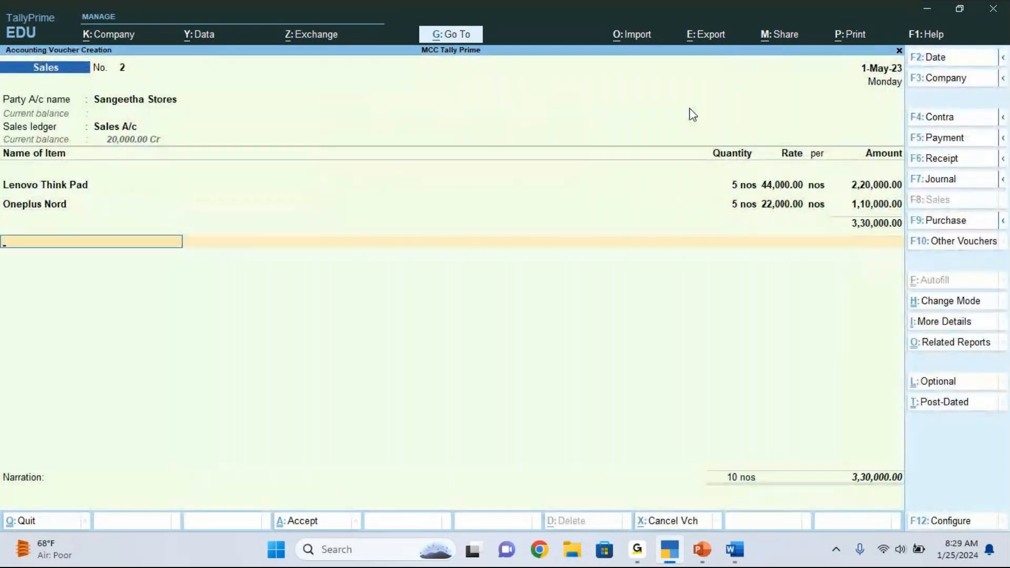
# End the item list and record the Sangeetha Stores bill as a New Ref named SALE-10 for the full amount
pyautogui.press('Return')
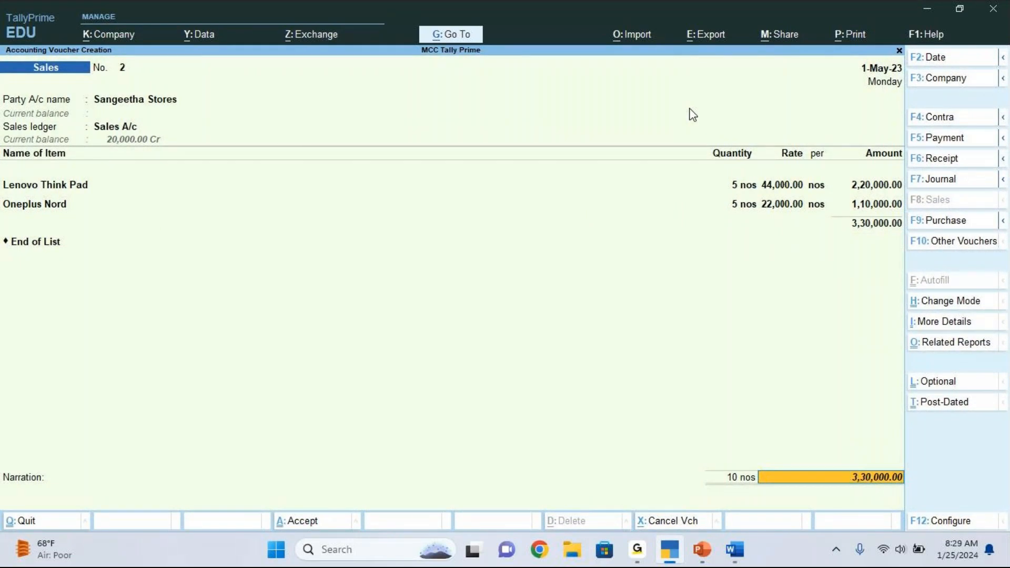
pyautogui.press('Return')
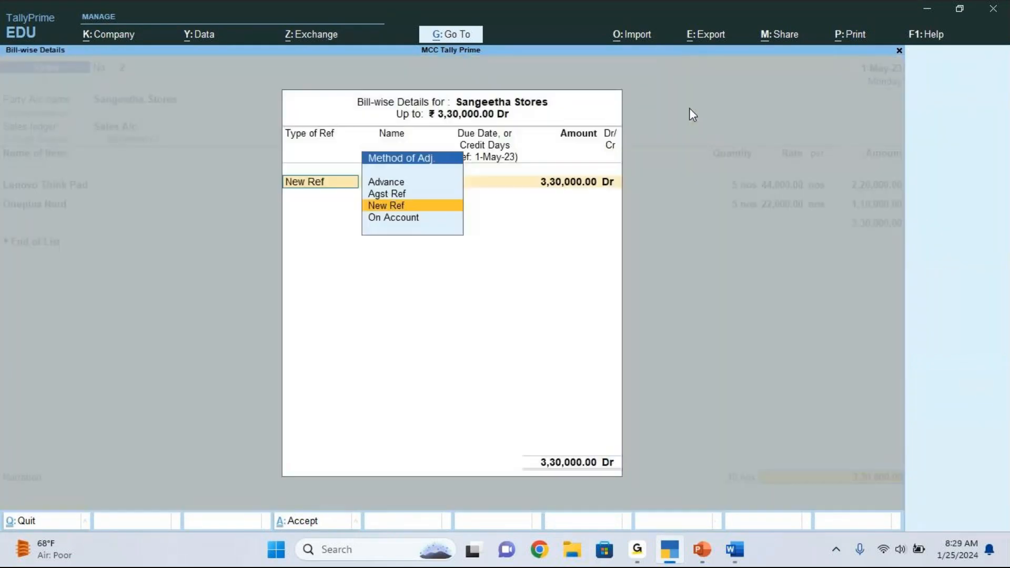
pyautogui.click(391, 205)
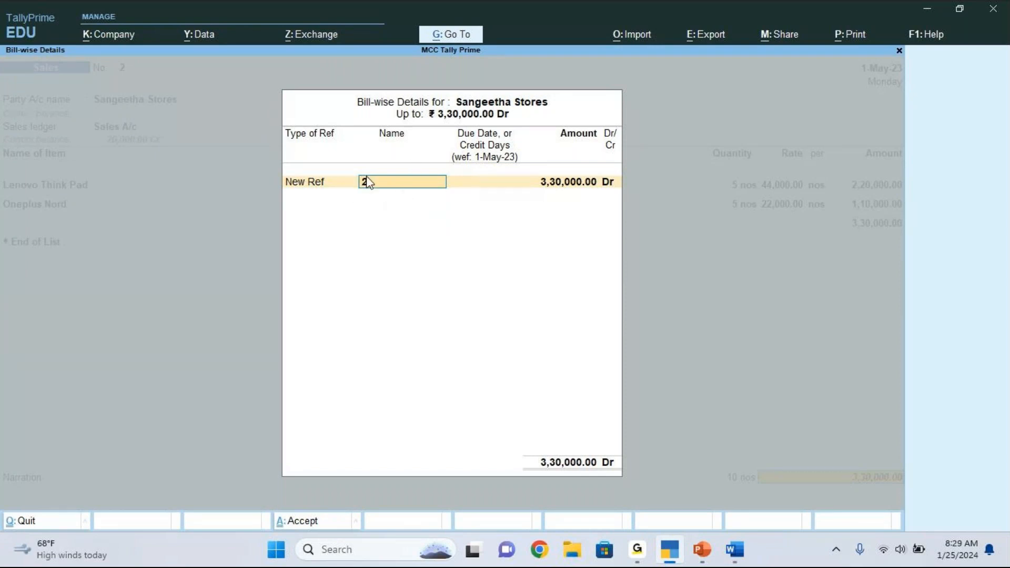
pyautogui.write('SALE-10')
pyautogui.press('Return')
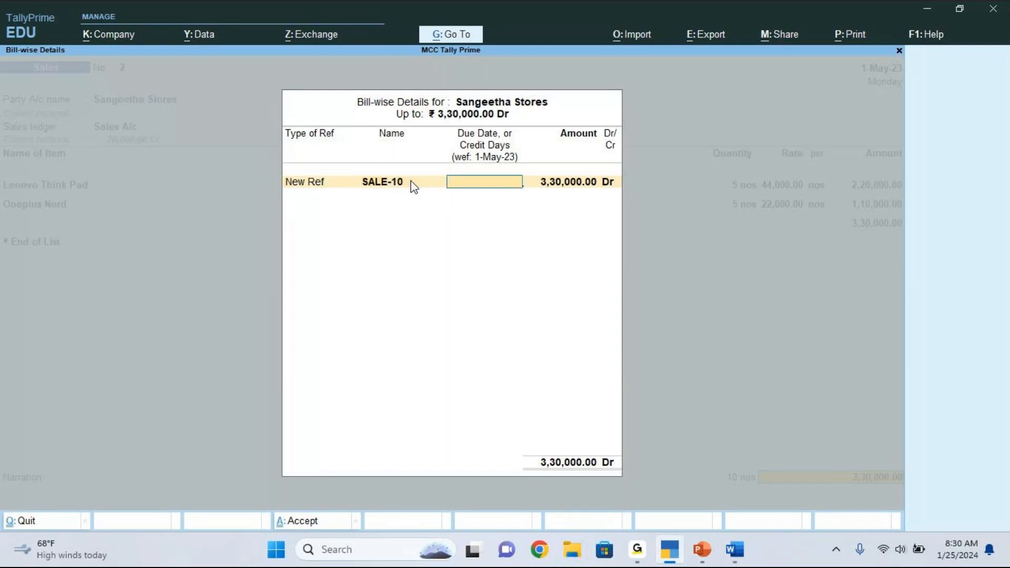
pyautogui.press('Return')
pyautogui.press('Return')
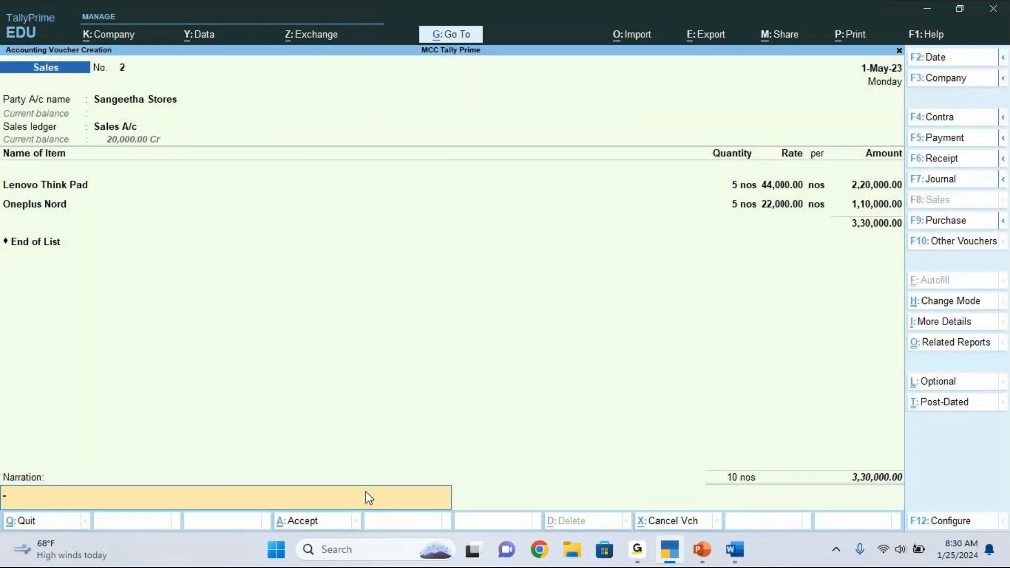
# Save the Sales voucher with a blank narration and return to the Gateway of Tally
pyautogui.press('Return')
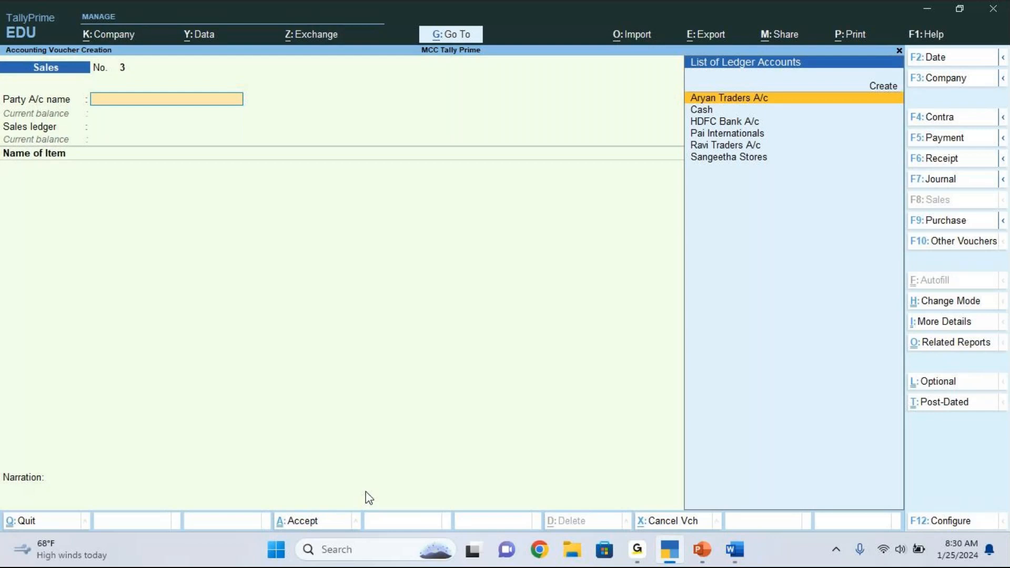
pyautogui.press('Escape')
pyautogui.press('y')
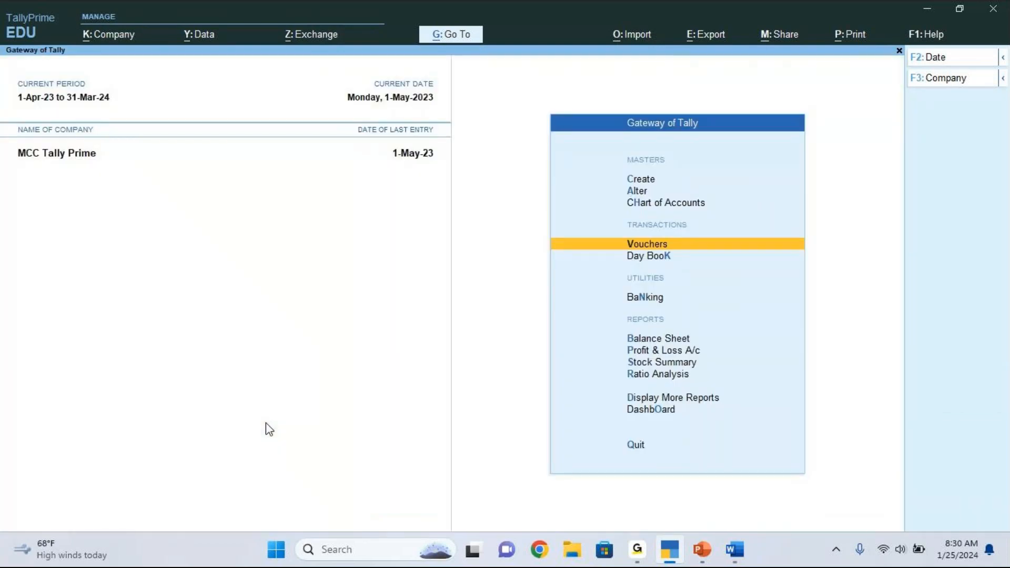
# Switch to the Accounting vouchers document in Word to review transaction 5, and return to TallyPrime
pyautogui.hotkey('alt', 'Tab')
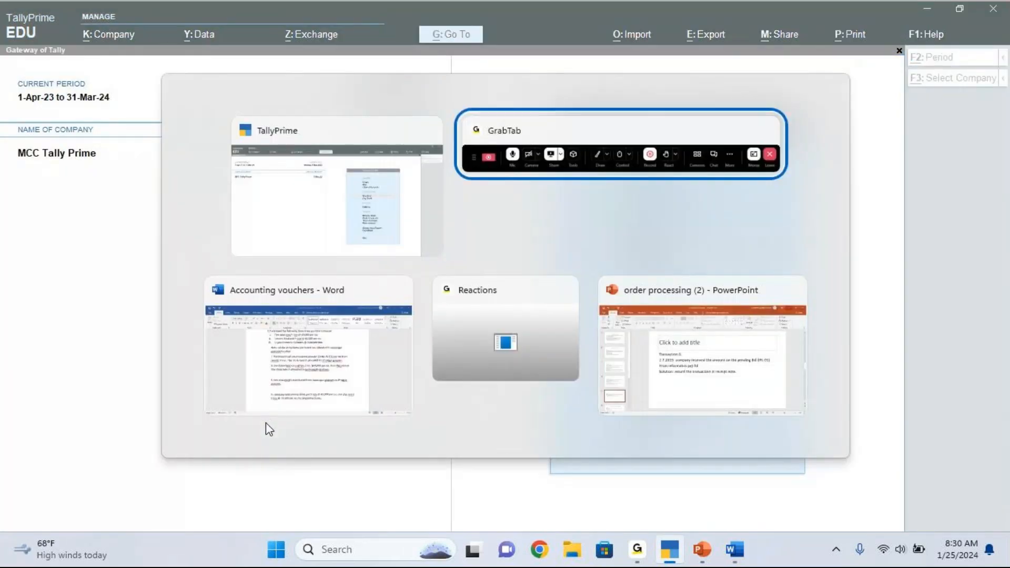
pyautogui.press('Tab')
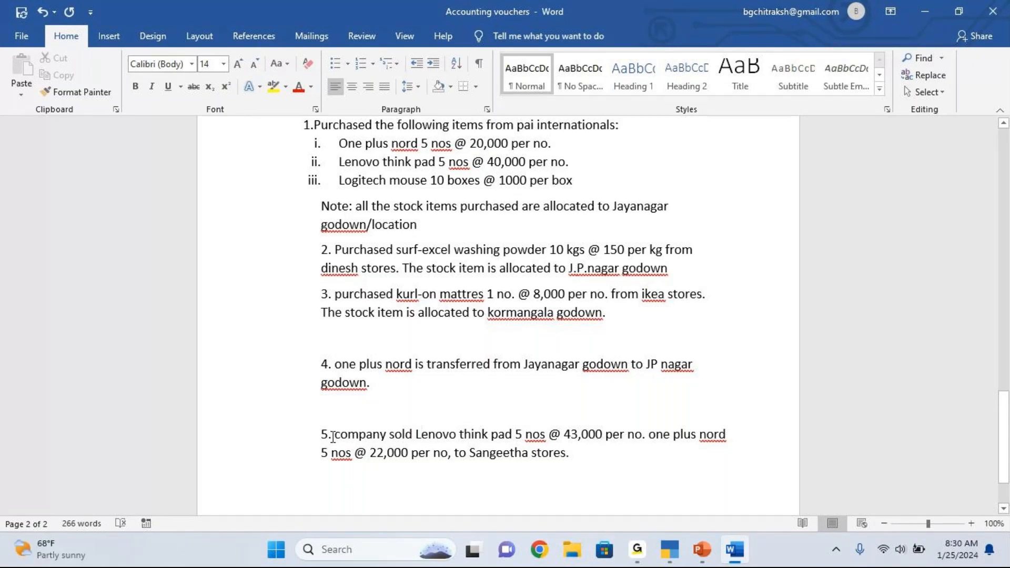
pyautogui.hotkey('alt', 'Tab')
pyautogui.hotkey('alt', 'Tab')
pyautogui.hotkey('alt', 'Tab')
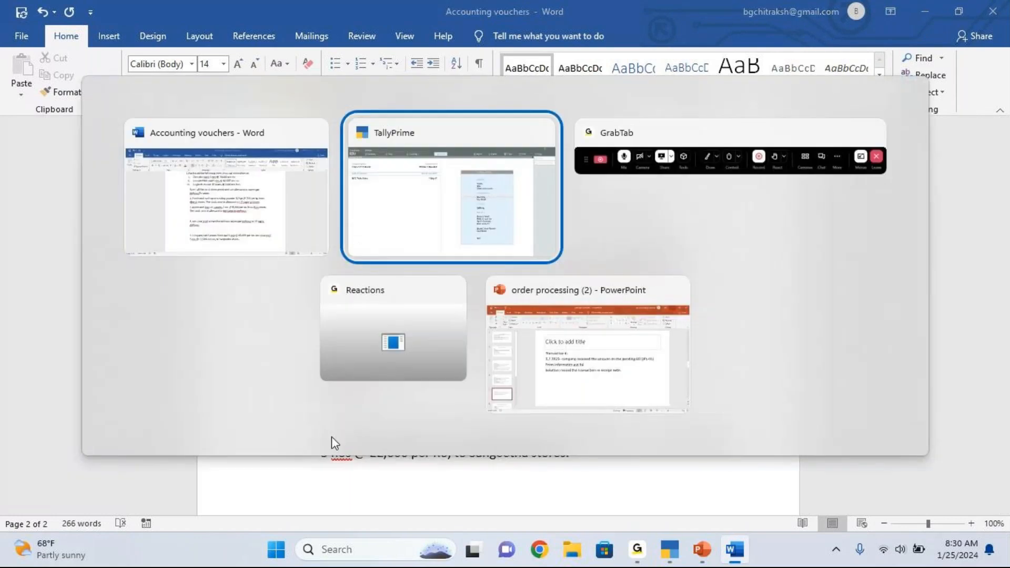
pyautogui.hotkey('alt', 'Tab')
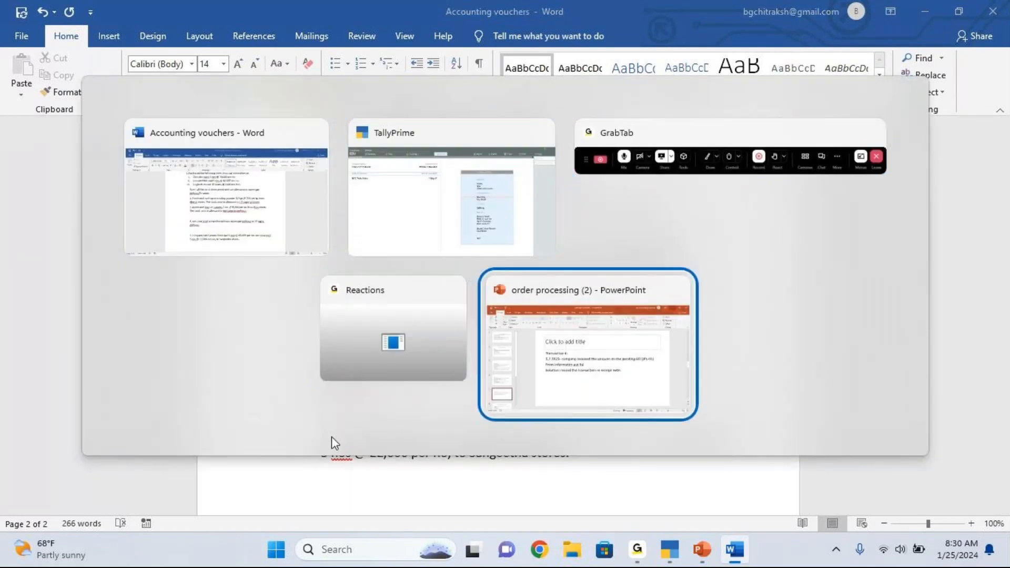
pyautogui.hotkey('alt', 'Tab')
pyautogui.hotkey('alt', 'Tab')
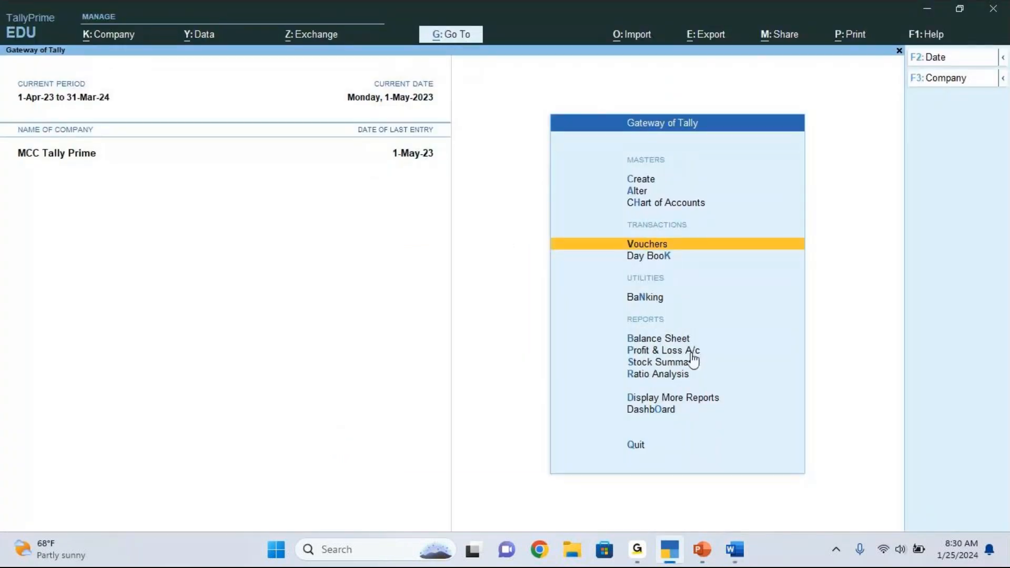
# Reopen the saved Sangeetha Stores Sales voucher for alteration, keeping its date
pyautogui.press('Return')
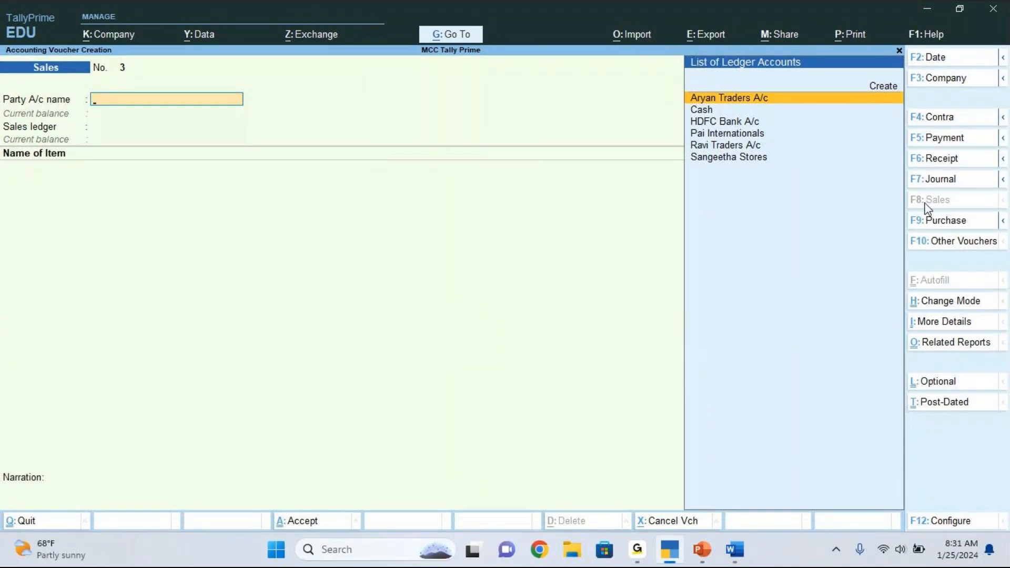
pyautogui.press('pageup')
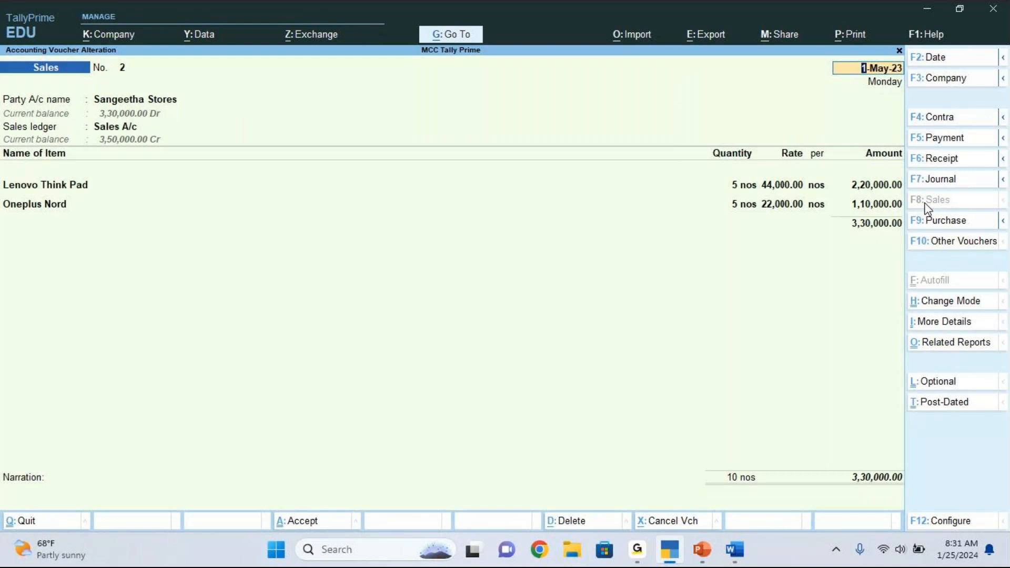
pyautogui.press('Return')
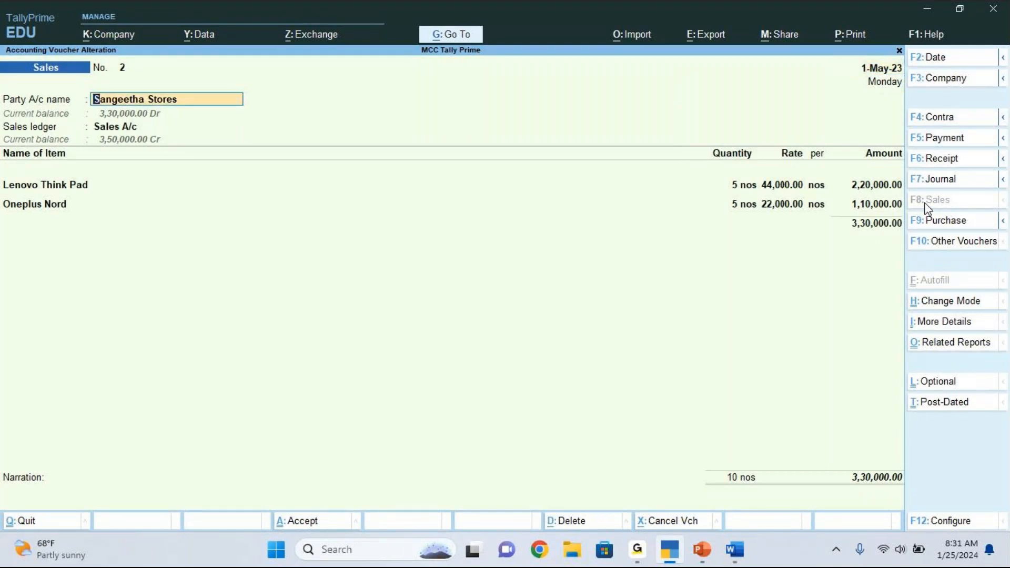
# Review the voucher mode options of the Sales voucher and keep Item Invoice
pyautogui.hotkey('ctrl', 'h')
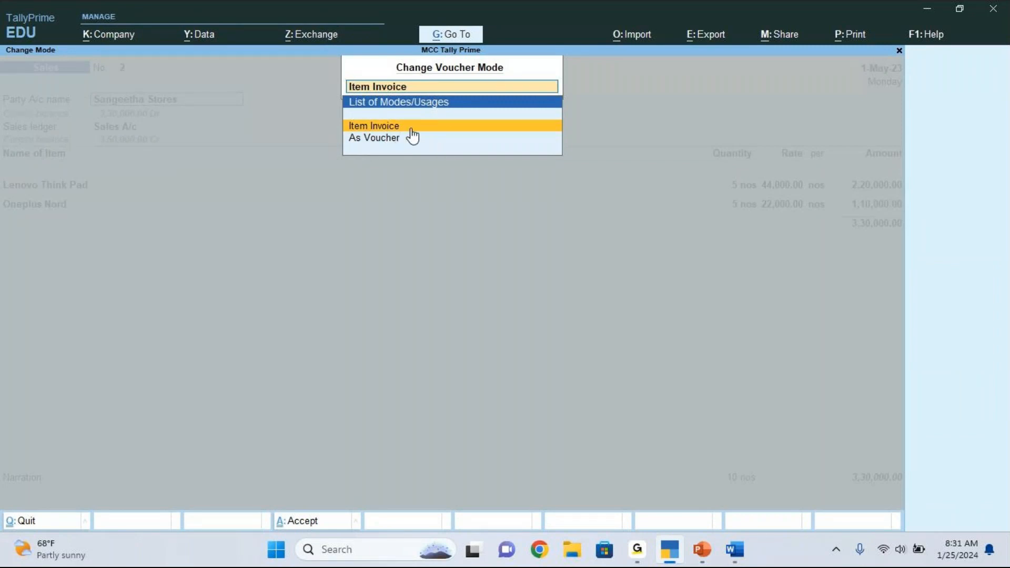
pyautogui.press('BackSpace')
pyautogui.press('Return')
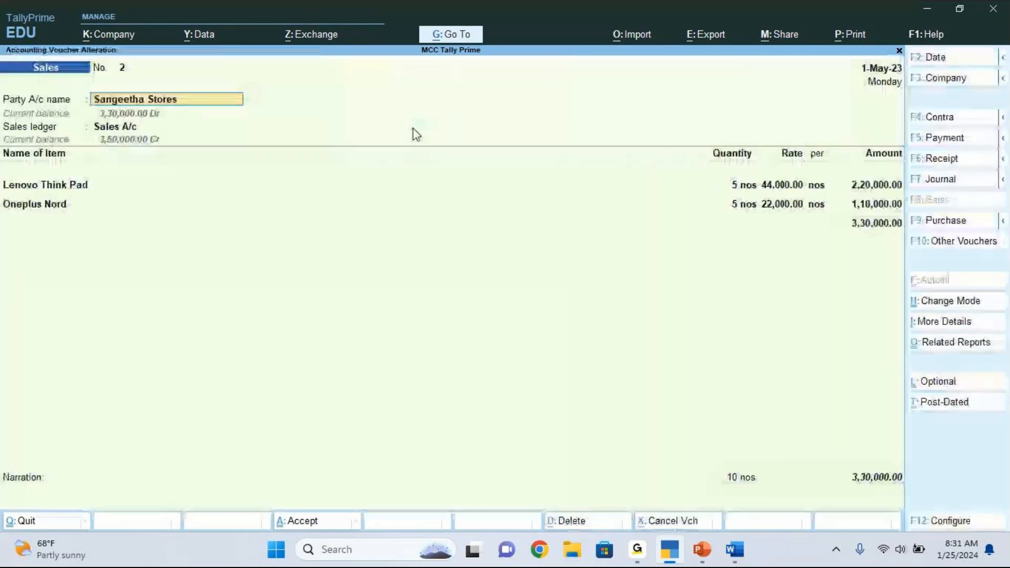
pyautogui.hotkey('ctrl', 'h')
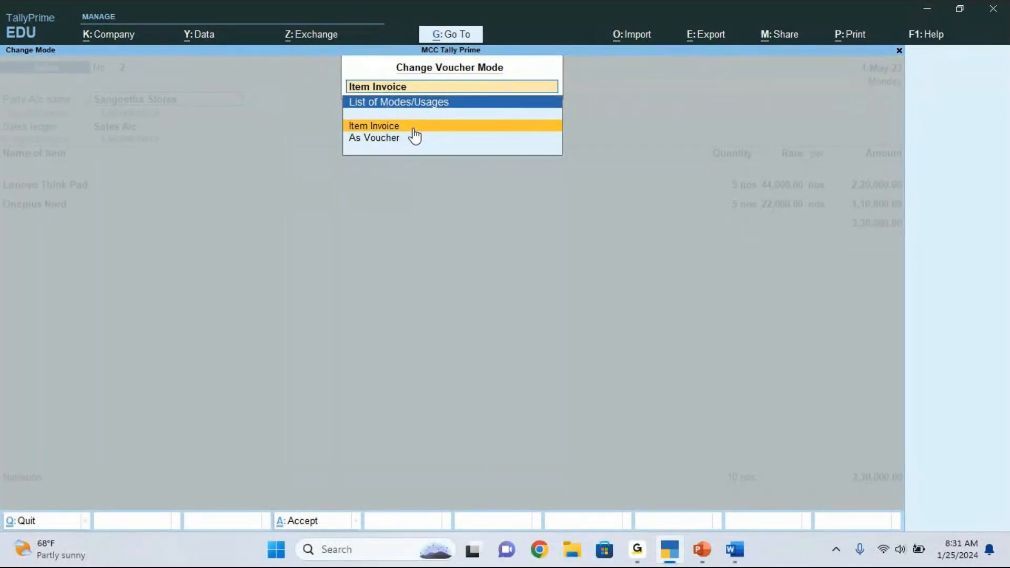
pyautogui.click(375, 126)
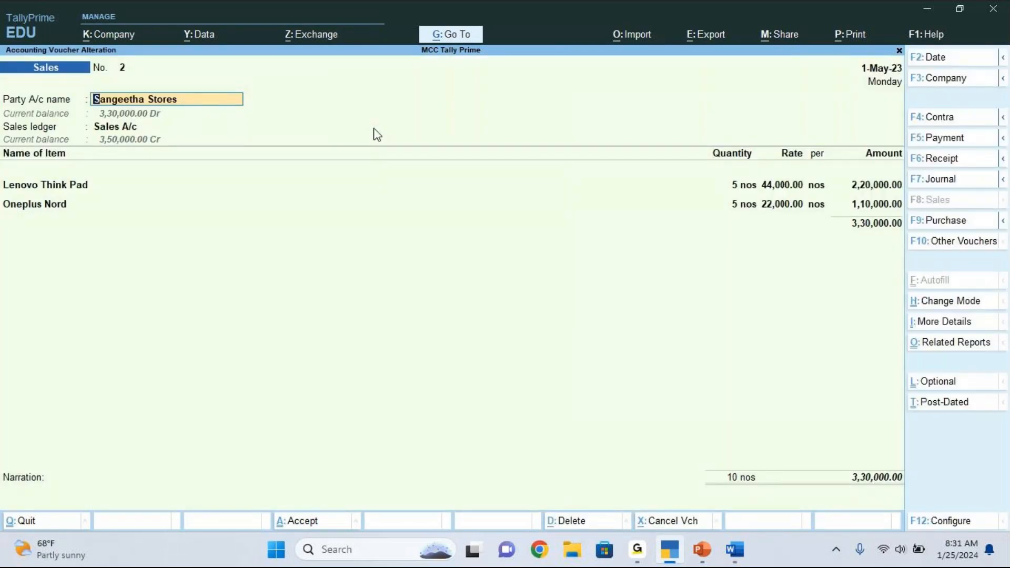
# Open the new ledger form from the voucher's party account field, examine its default group, and leave without saving
pyautogui.press('BackSpace')
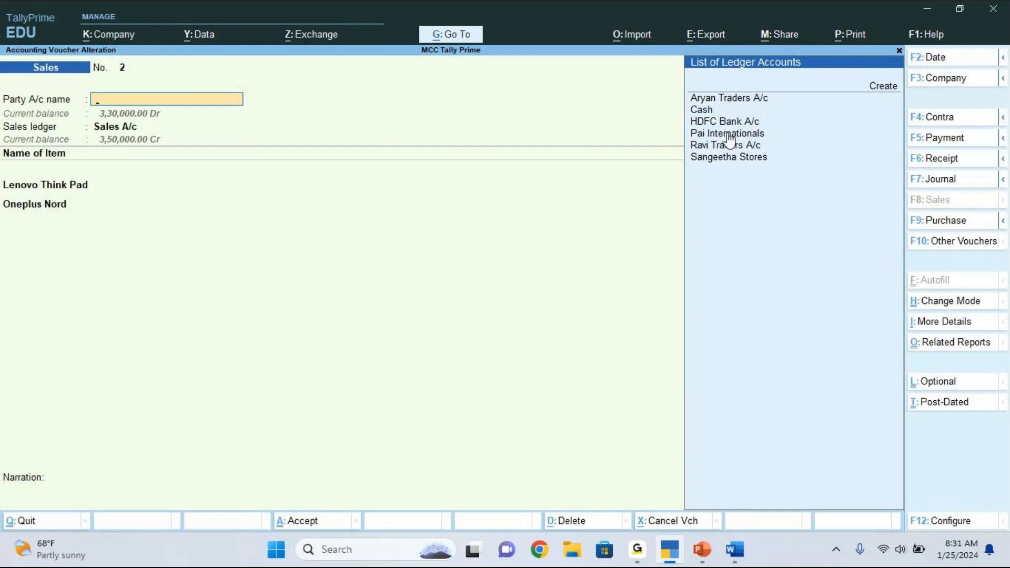
pyautogui.press('Up')
pyautogui.press('Up')
pyautogui.press('Up')
pyautogui.press('Up')
pyautogui.press('Up')
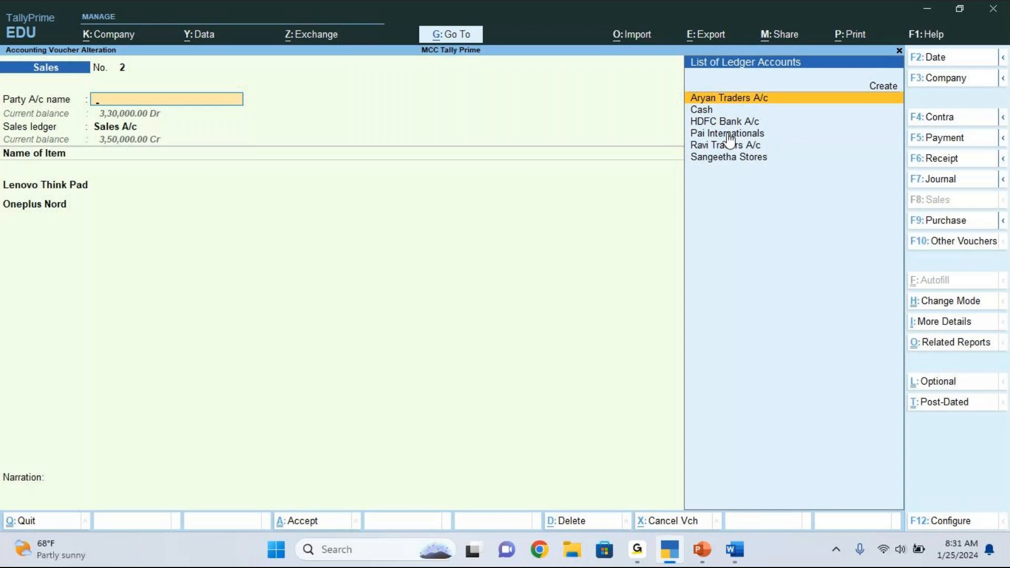
pyautogui.press('Up')
pyautogui.press('Return')
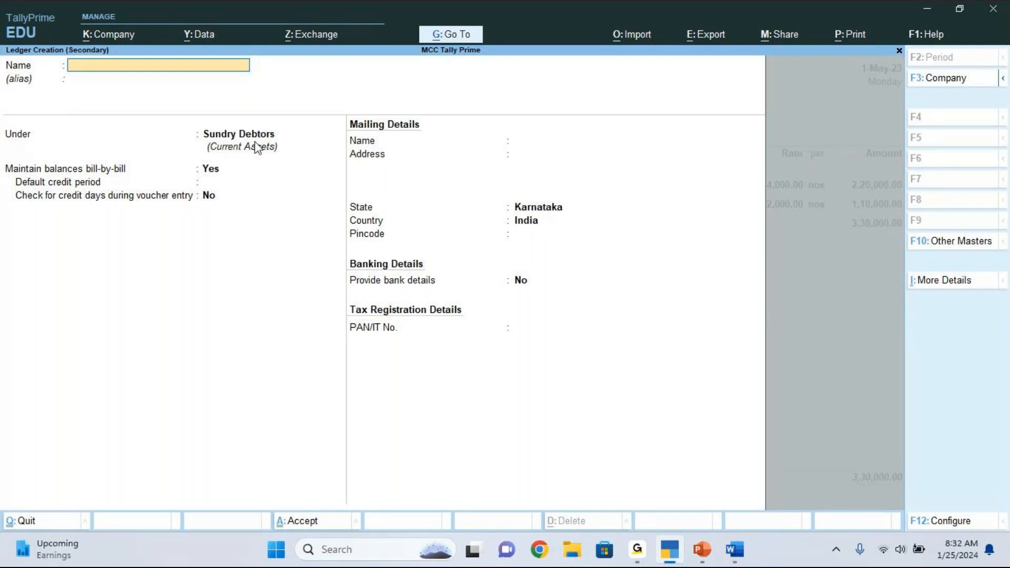
pyautogui.press('ctrl')
pyautogui.press('Escape')
pyautogui.press('y')
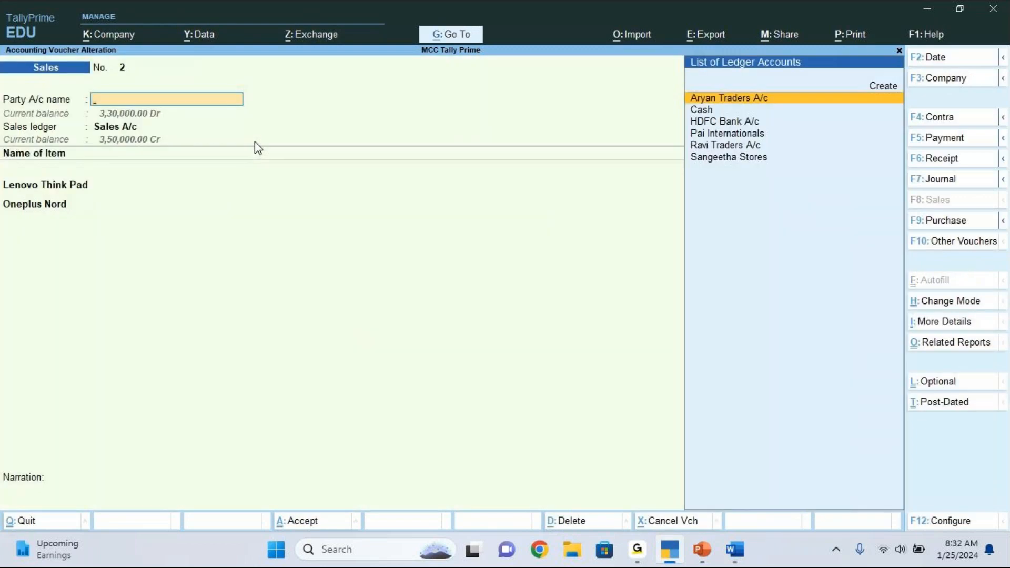
# Select Sangeetha Stores again as the party account of the Sales voucher
pyautogui.press('Down')
pyautogui.press('Down')
pyautogui.press('Down')
pyautogui.press('Down')
pyautogui.press('Down')
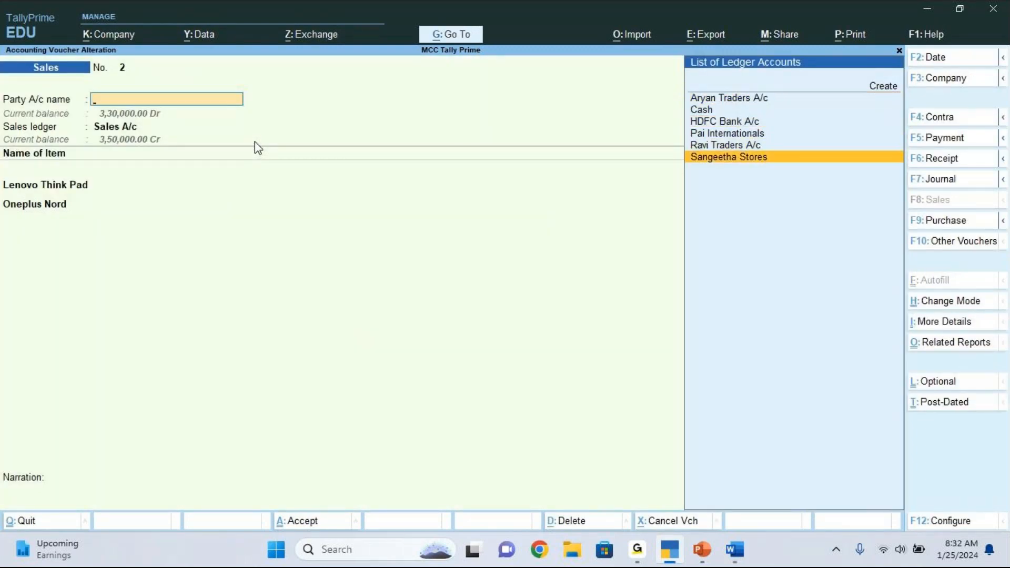
pyautogui.press('Return')
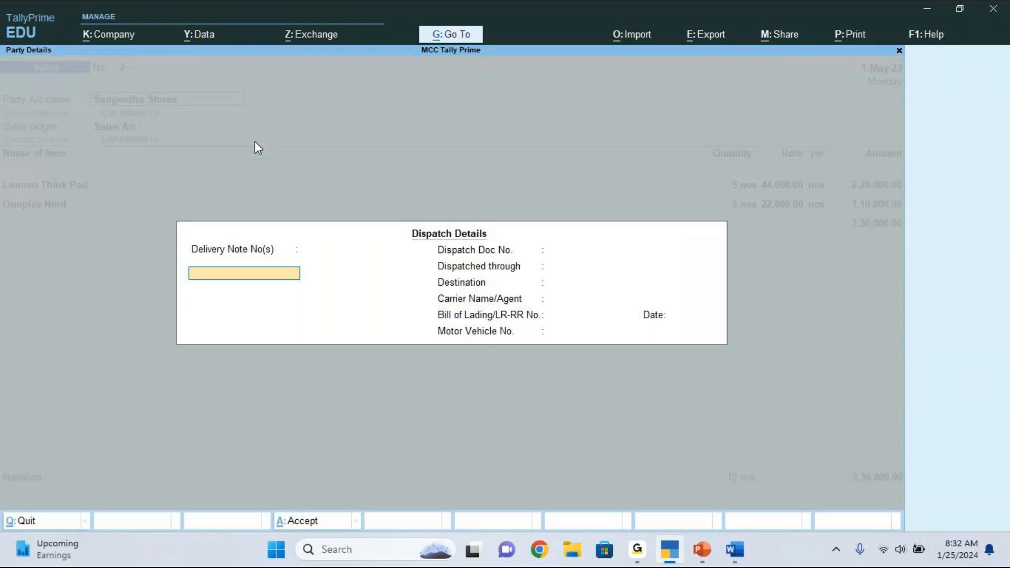
# Keep the existing dispatch and party details and reselect Sales A/c as the voucher's sales ledger
pyautogui.press('ctrl')
pyautogui.hotkey('ctrl', 'a')
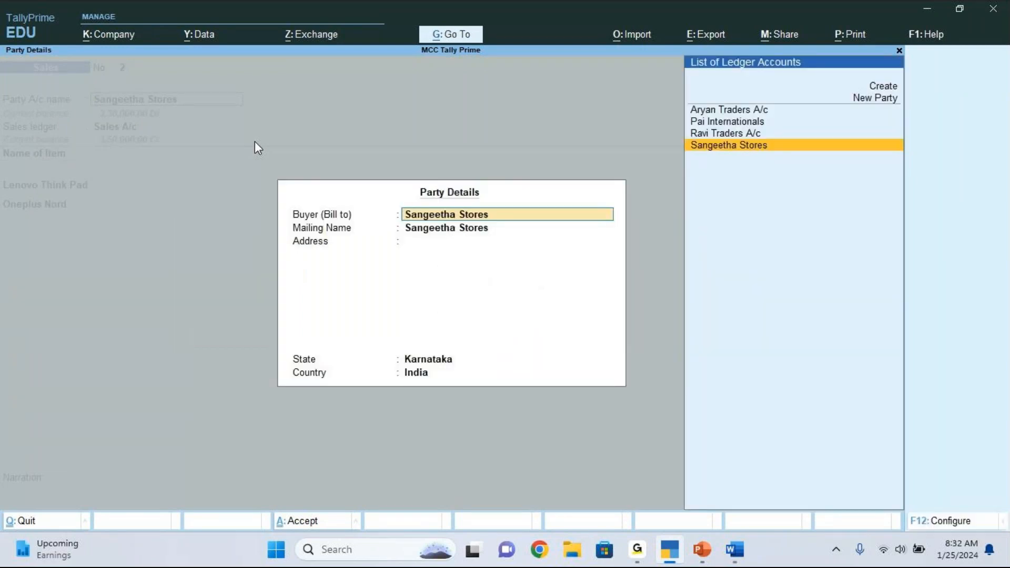
pyautogui.hotkey('ctrl', 'a')
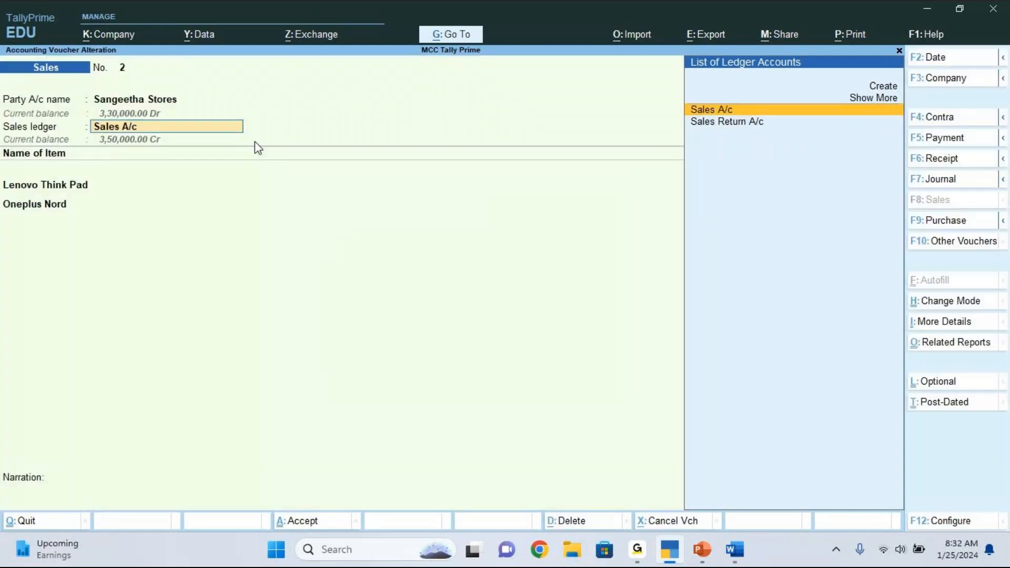
pyautogui.click(715, 111)
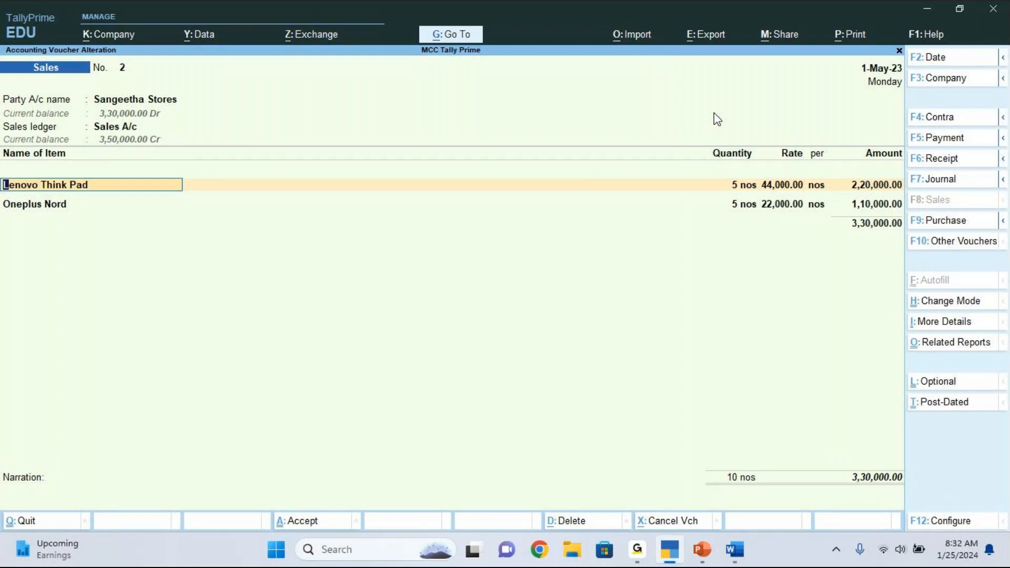
# Reselect Lenovo Think Pad as the Sales voucher's first item and keep its Jayanagar allocation of 5 nos at 44,000.00
pyautogui.press('BackSpace')
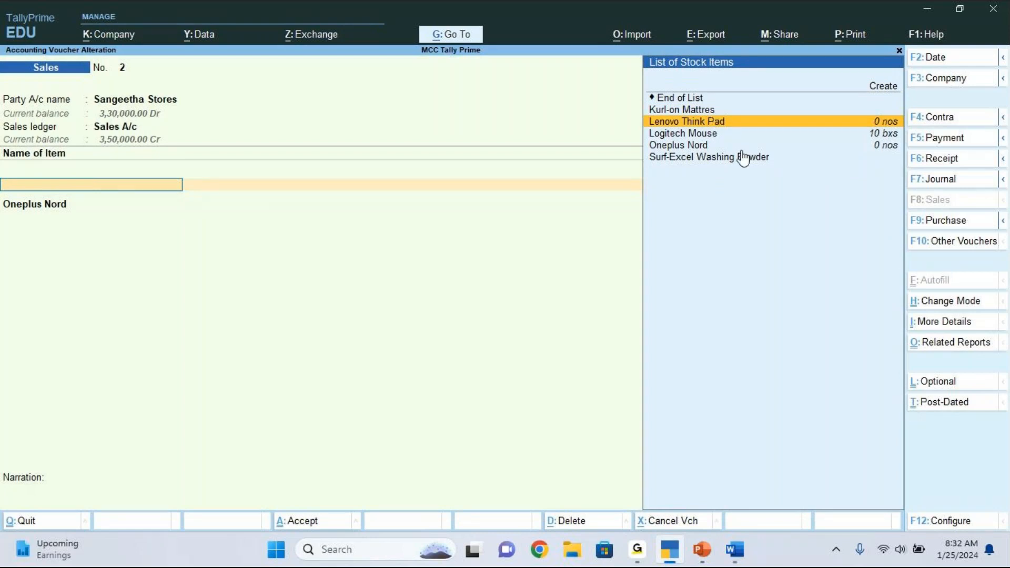
pyautogui.press('Return')
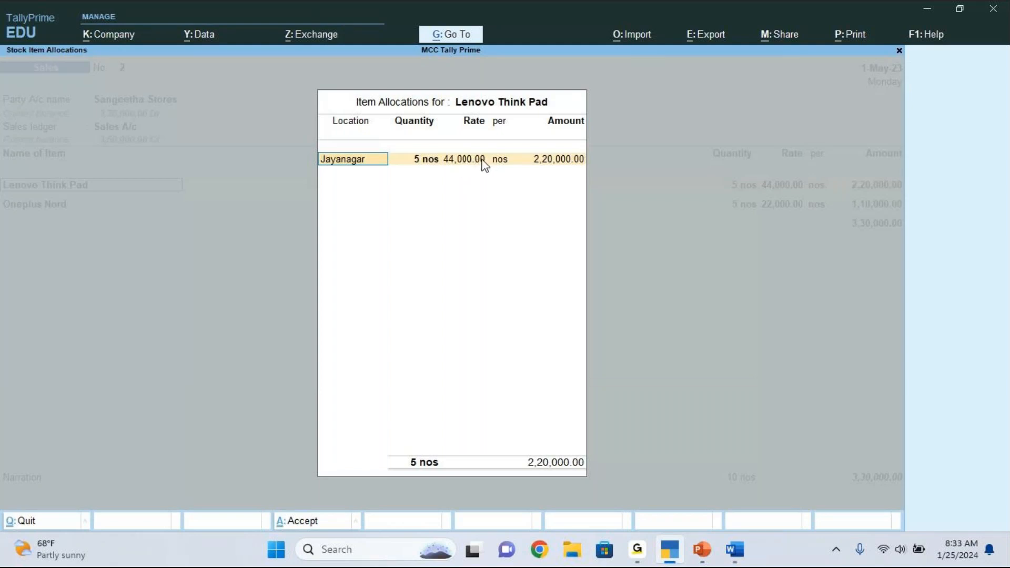
pyautogui.press('BackSpace')
pyautogui.press('Escape')
pyautogui.press('y')
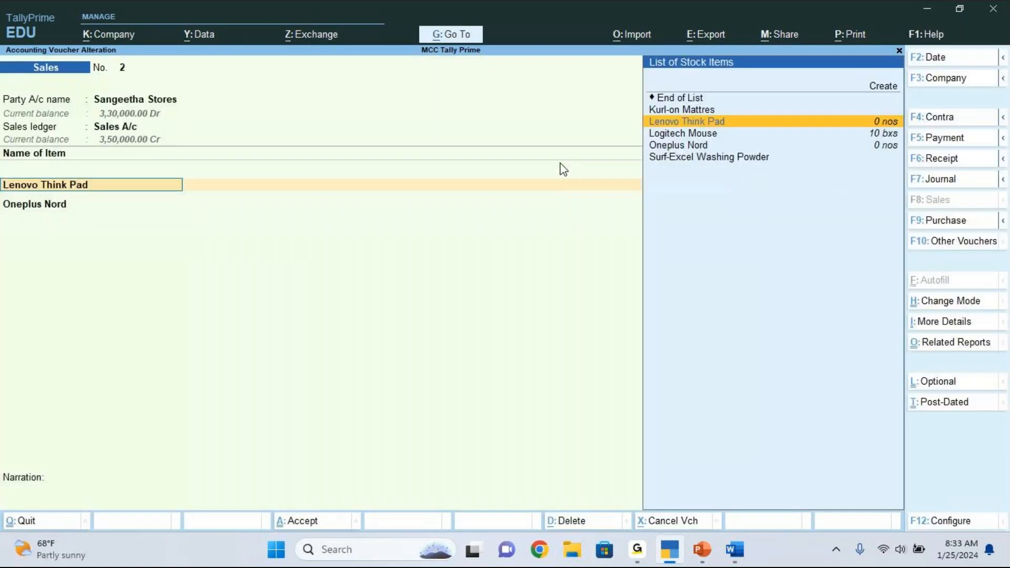
pyautogui.press('Return')
pyautogui.press('Return')
pyautogui.press('Return')
pyautogui.press('Return')
pyautogui.press('Return')
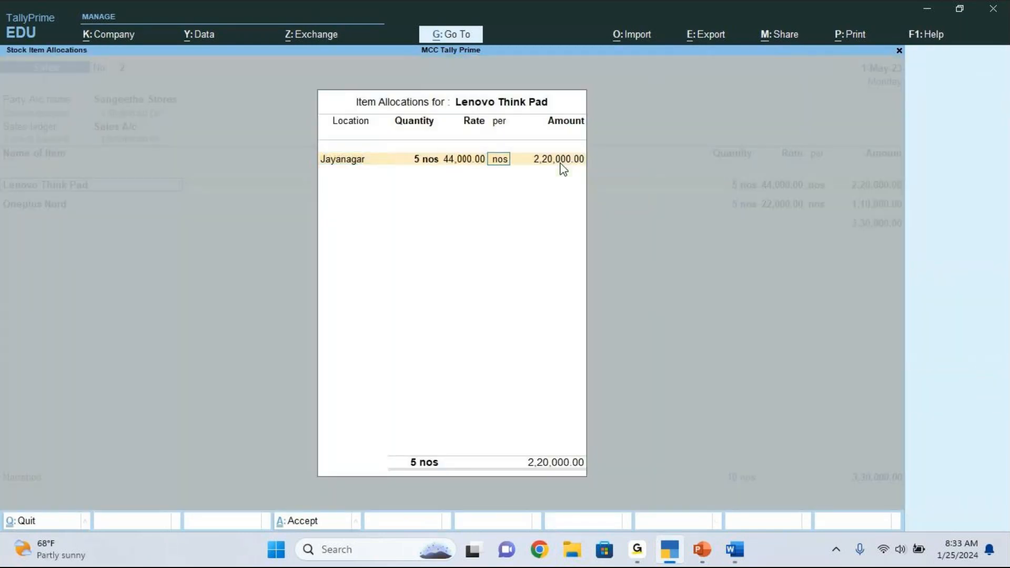
pyautogui.press('Return')
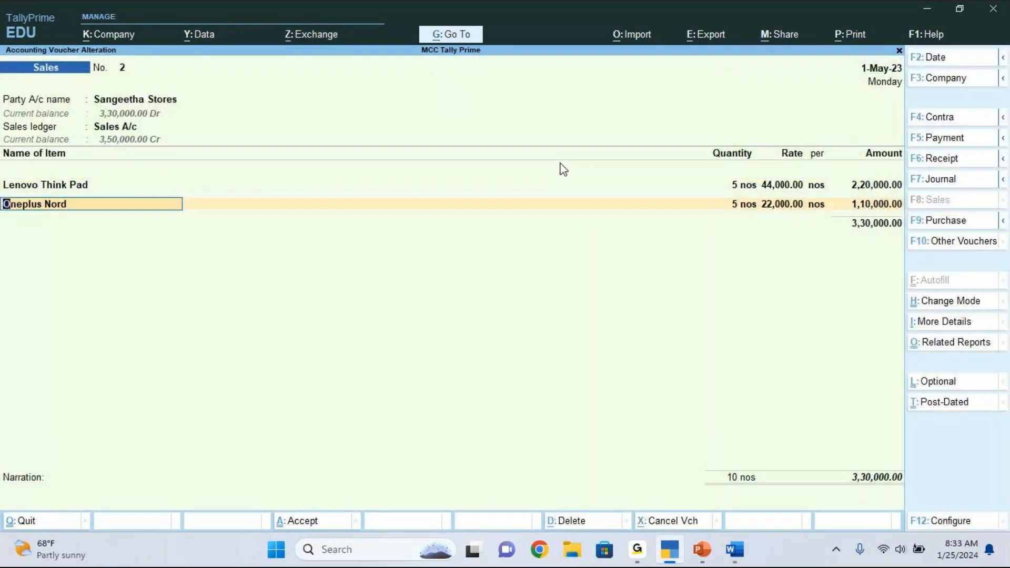
# Reselect Oneplus Nord as the voucher's second stock item and open its item allocations
pyautogui.press('BackSpace')
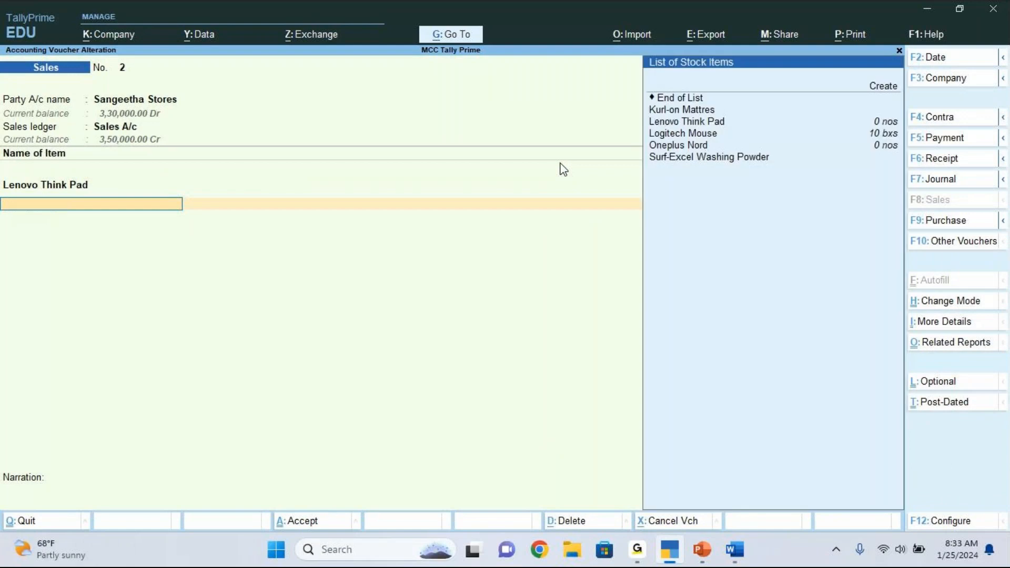
pyautogui.press('Down')
pyautogui.press('Down')
pyautogui.press('Down')
pyautogui.press('Down')
pyautogui.press('Down')
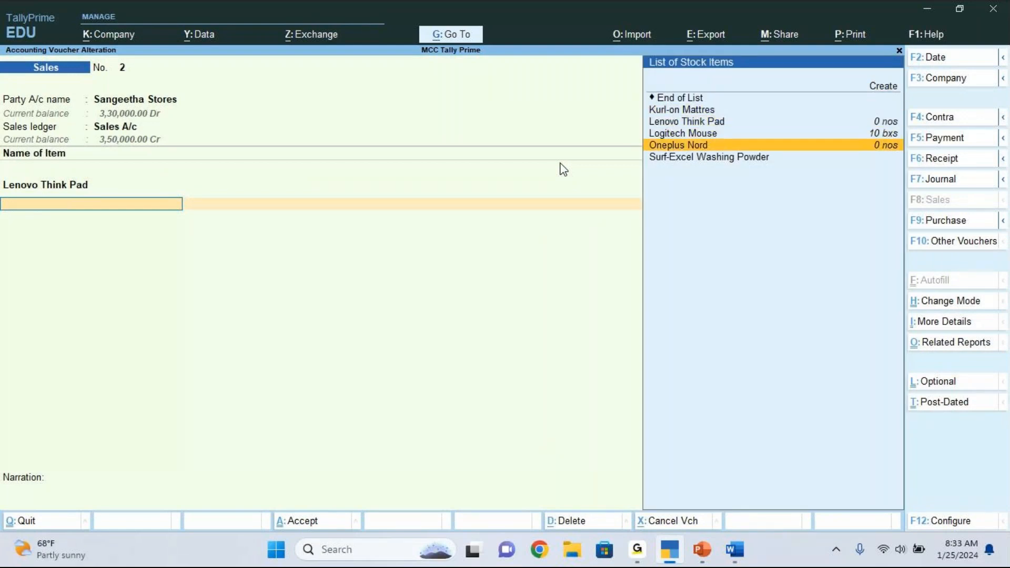
pyautogui.press('Return')
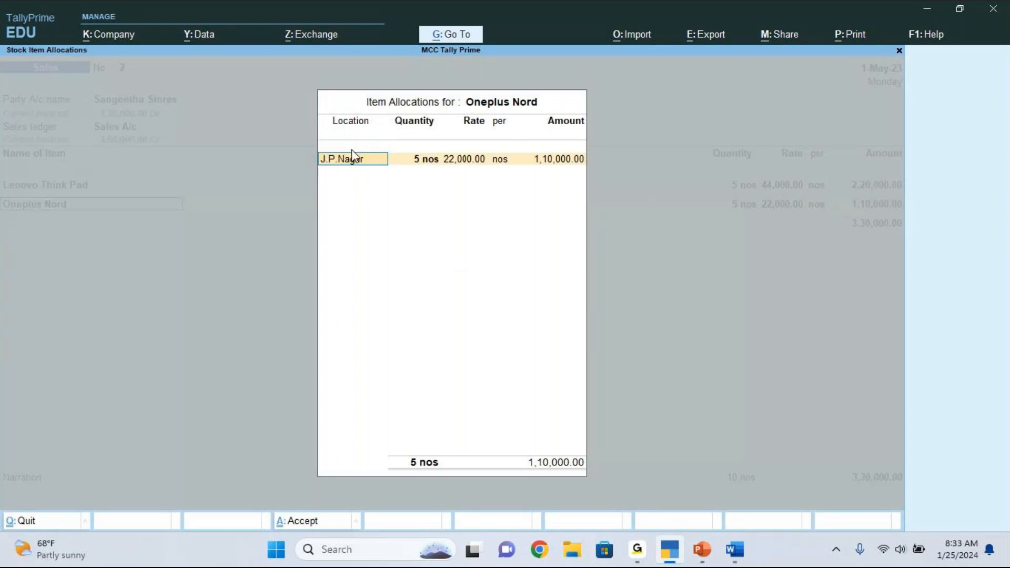
# Keep the Oneplus Nord allocation of 5 nos at 22,000.00 from J.P.Nagar and end the voucher's item list
pyautogui.press('Return')
pyautogui.press('Return')
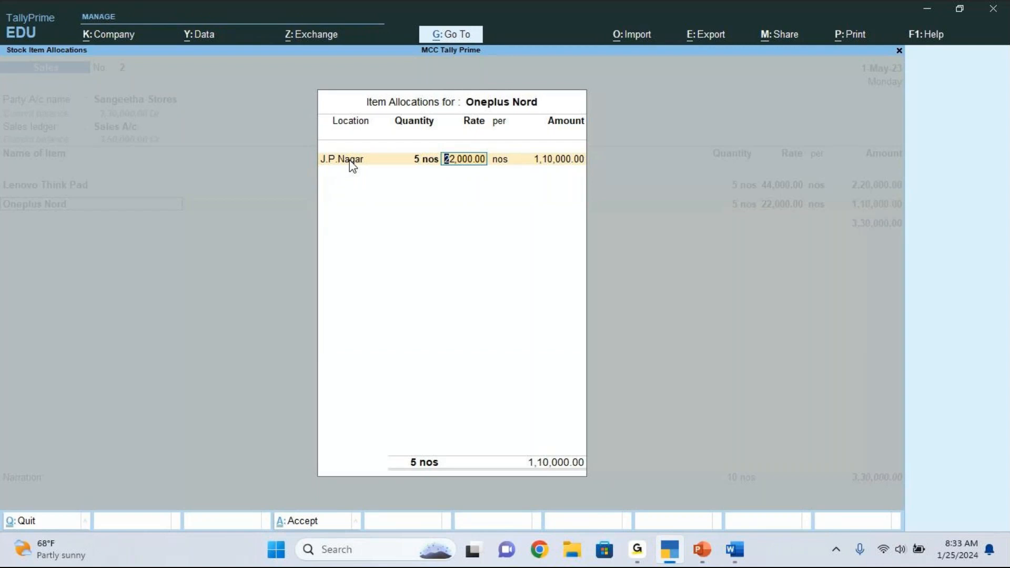
pyautogui.press('Return')
pyautogui.press('Return')
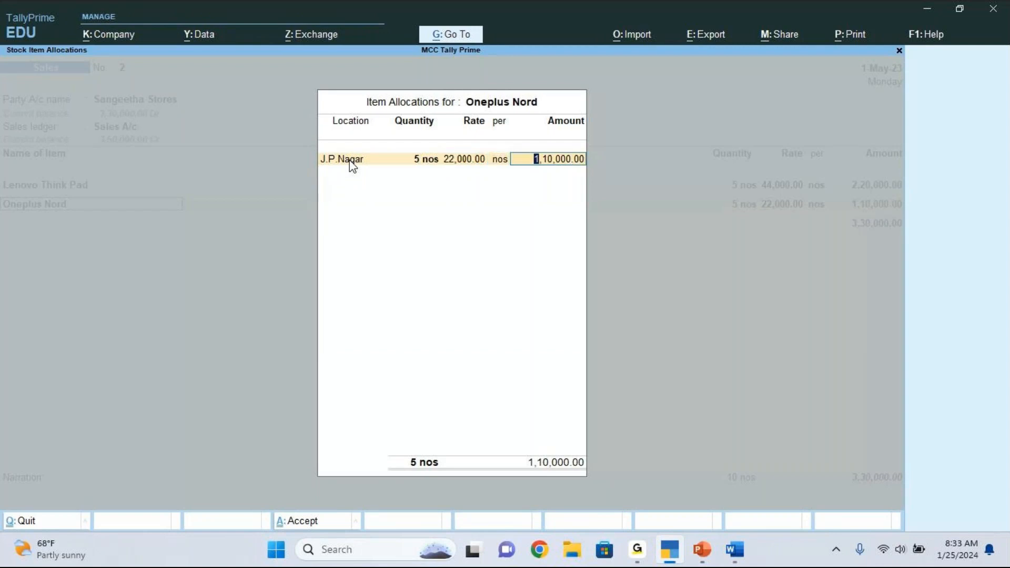
pyautogui.press('Return')
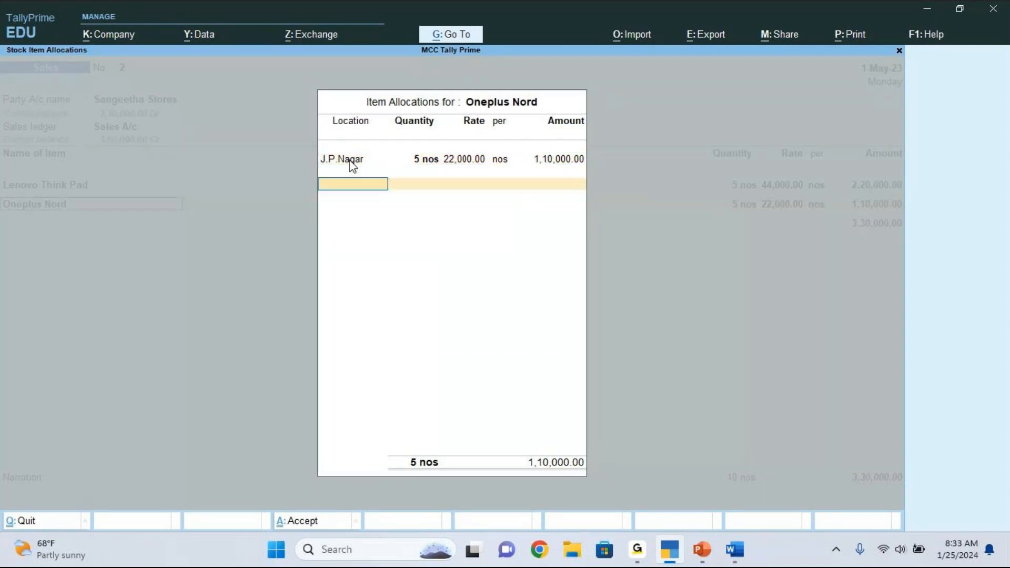
pyautogui.press('Return')
pyautogui.press('Return')
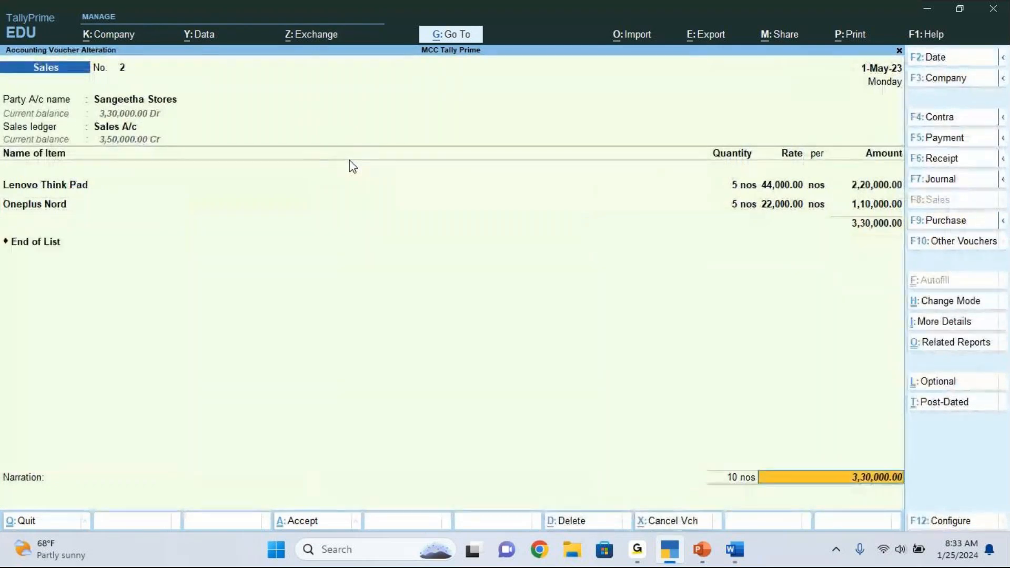
# Keep the New Ref bill SALE-10 for 3,30,000.00 Dr and save the Sales voucher without a narration
pyautogui.press('Return')
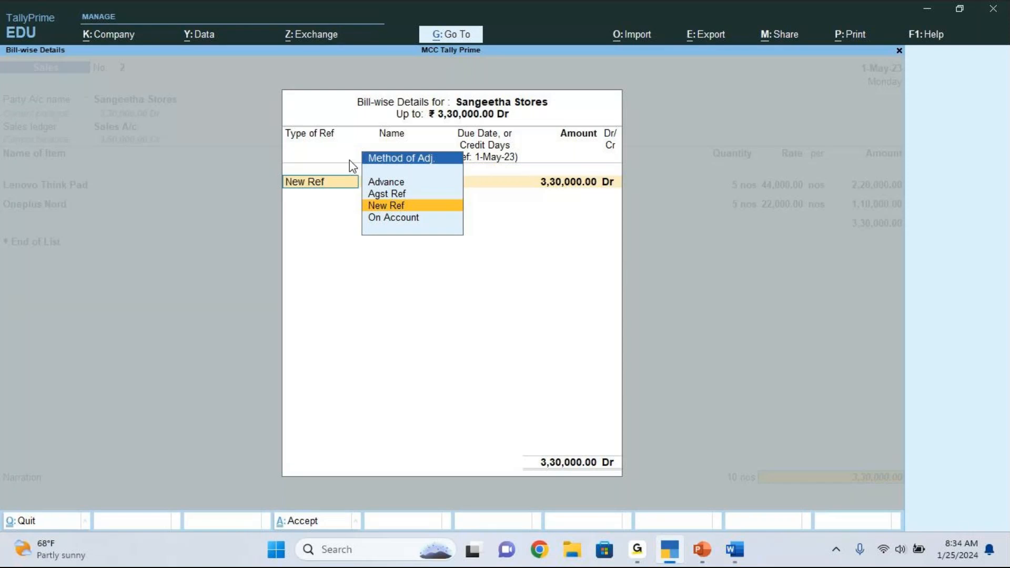
pyautogui.press('Return')
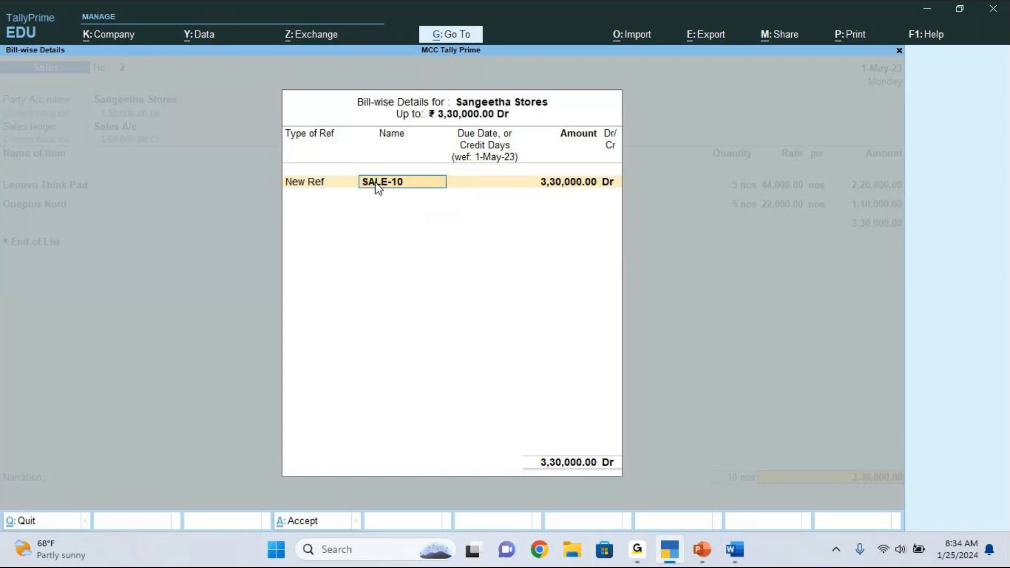
pyautogui.press('Return')
pyautogui.press('Return')
pyautogui.press('Return')
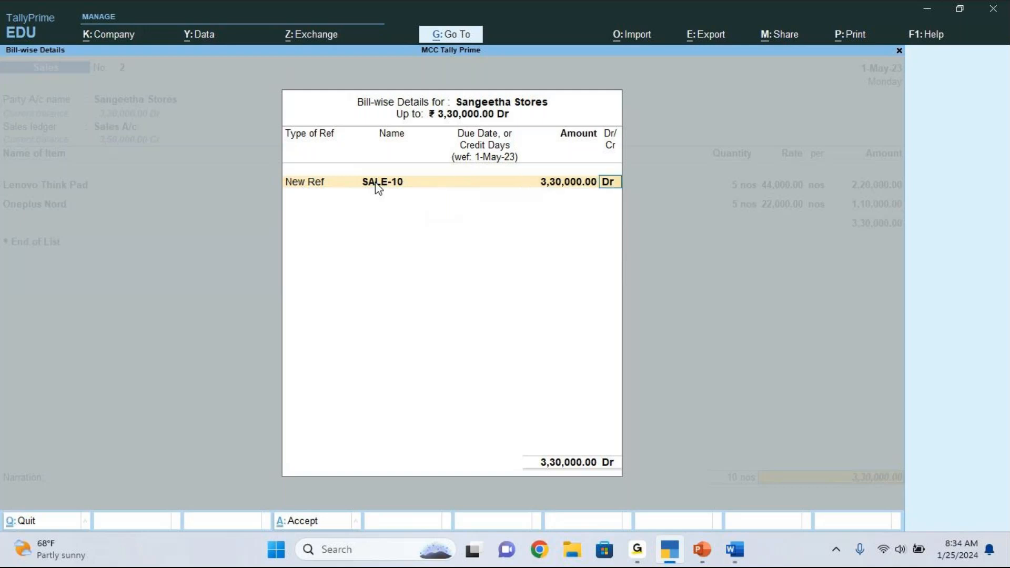
pyautogui.press('Return')
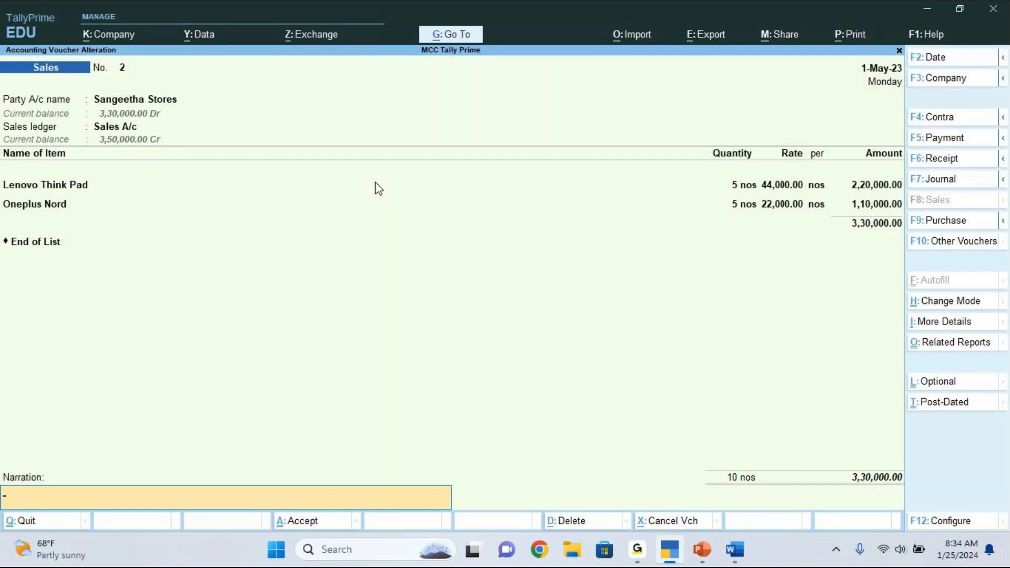
pyautogui.press('Return')
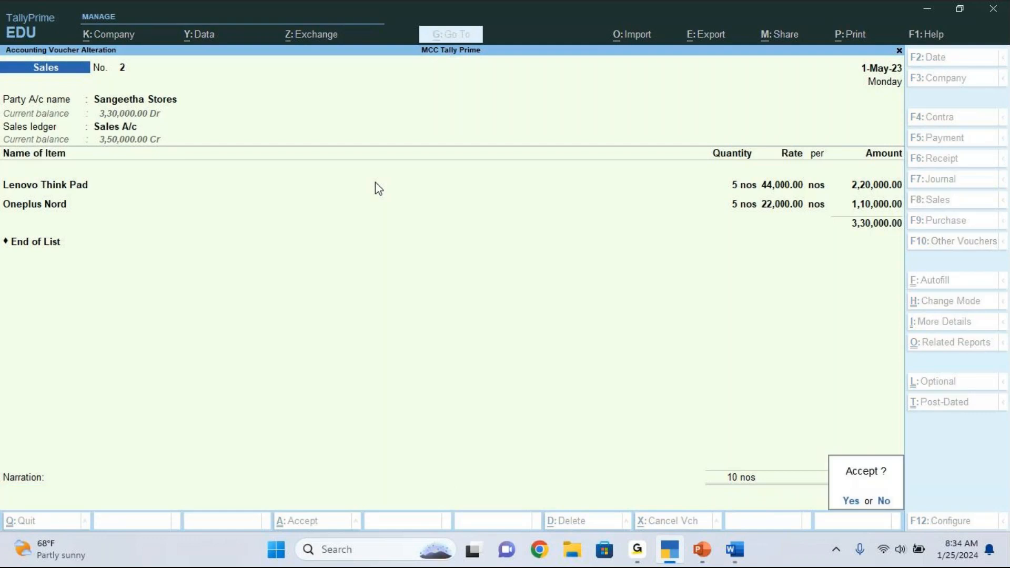
pyautogui.press('Return')
# Leave the blank Sales voucher and open the saved Sangeetha Stores sales voucher from the Day Book
pyautogui.press('Escape')
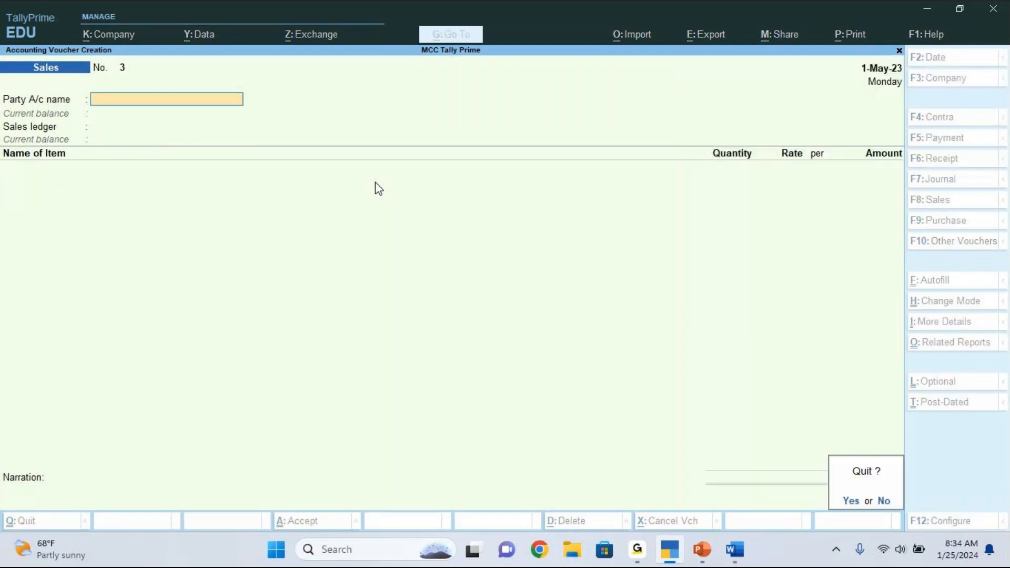
pyautogui.press('Return')
pyautogui.press('Down')
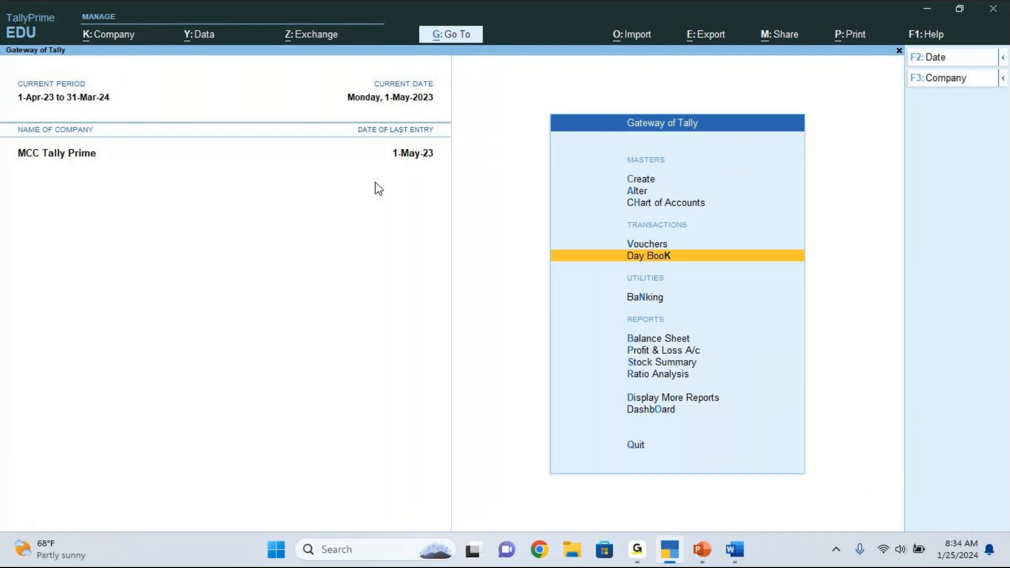
pyautogui.press('Return')
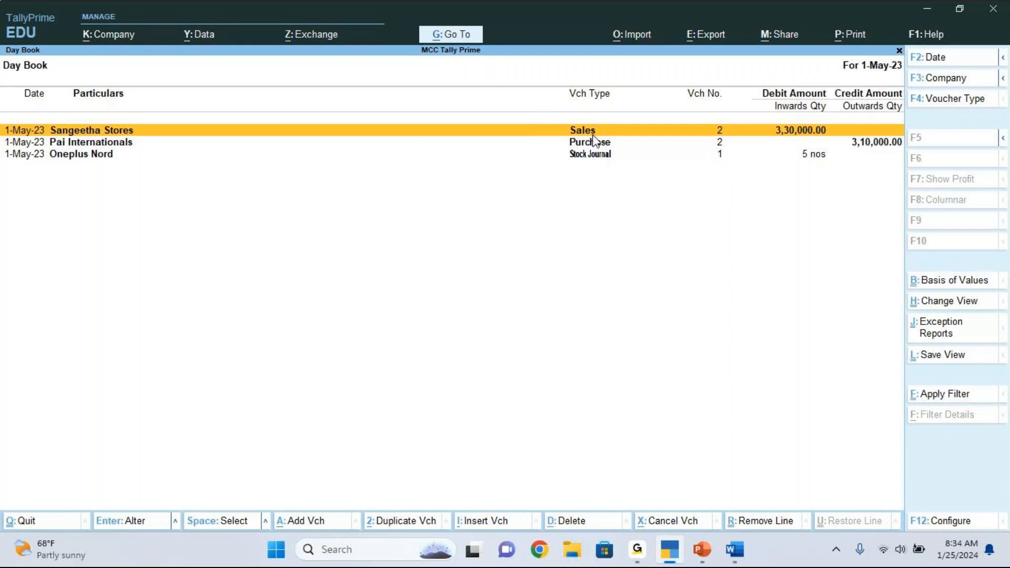
pyautogui.press('Return')
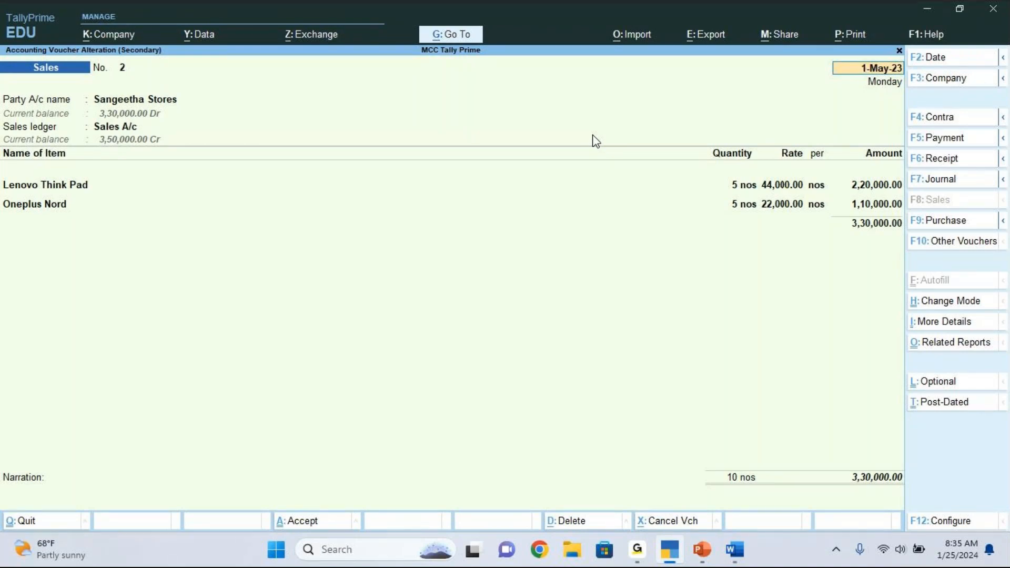
# Open the print preview of the Sangeetha Stores sales invoice and enlarge it
pyautogui.hotkey('alt', 'p')
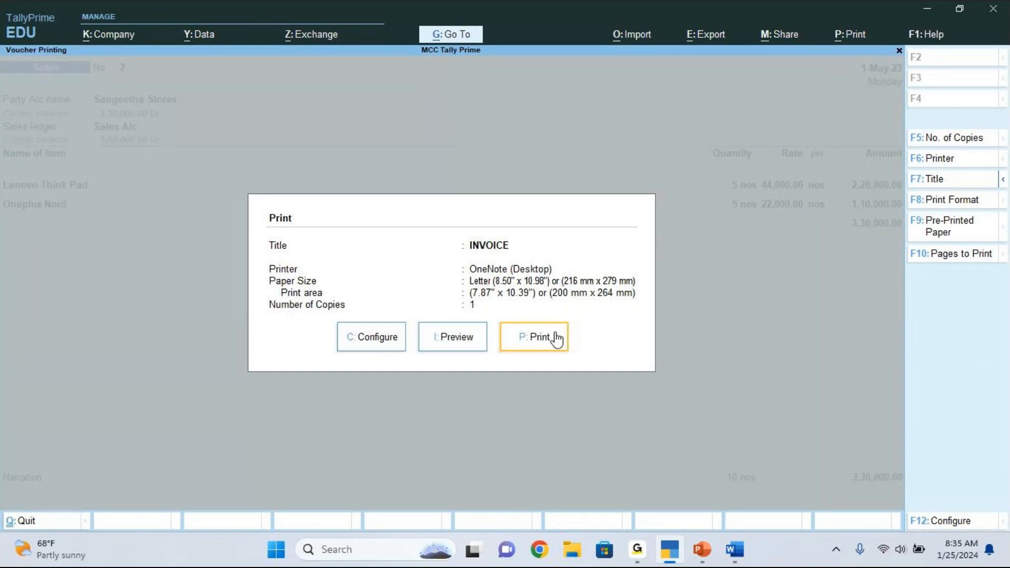
pyautogui.click(457, 348)
pyautogui.click(457, 348)
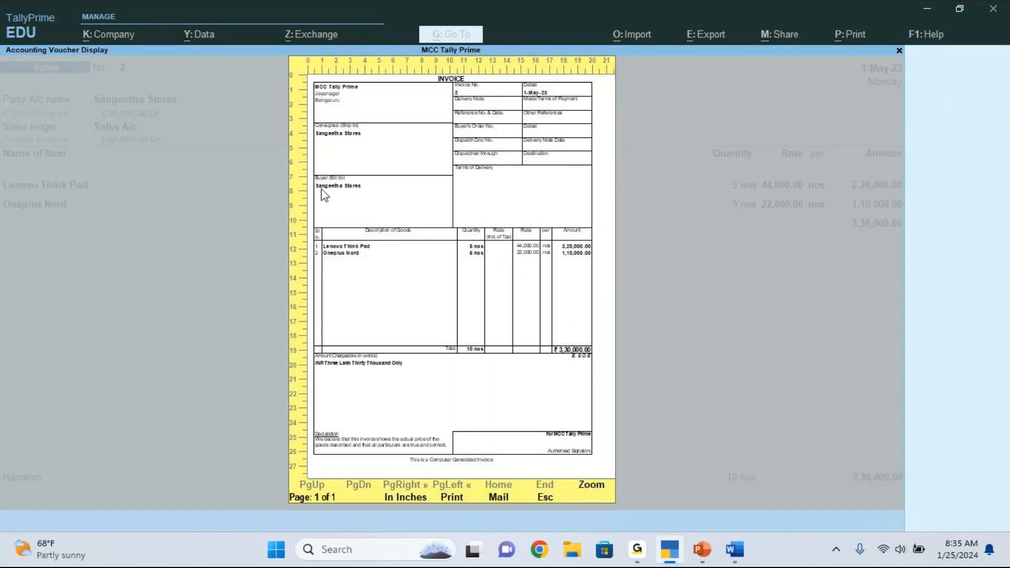
pyautogui.click(493, 213)
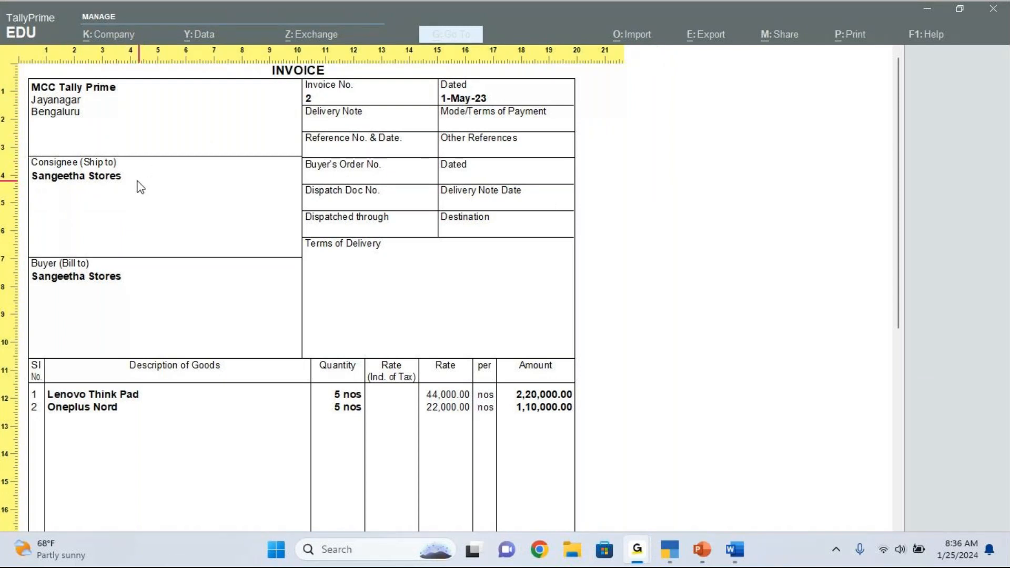
# Examine the invoice's party details, item lines, total and declaration, and return the preview to full-page view
pyautogui.scroll(-5, 227, 357)
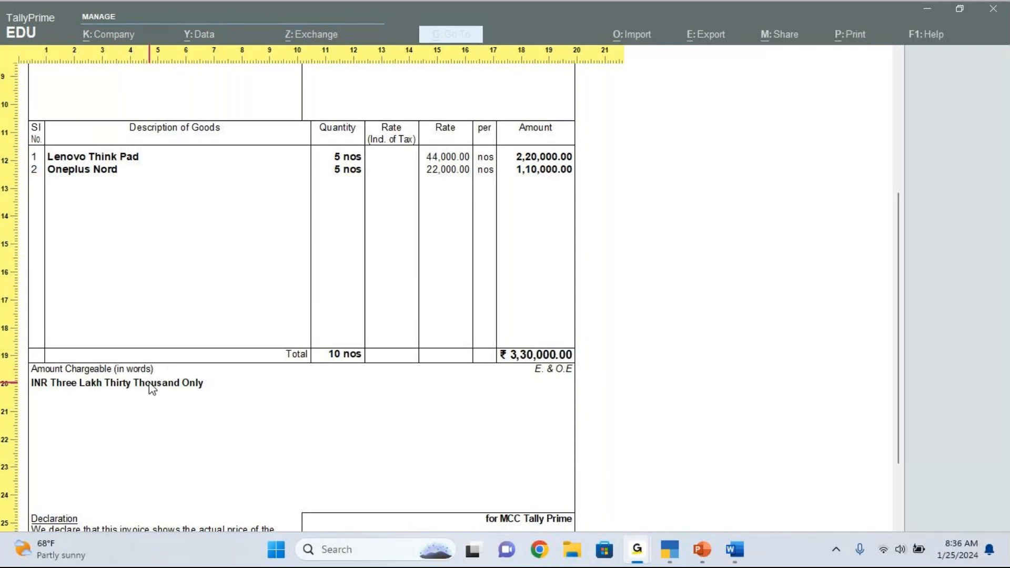
pyautogui.scroll(-3, 151, 388)
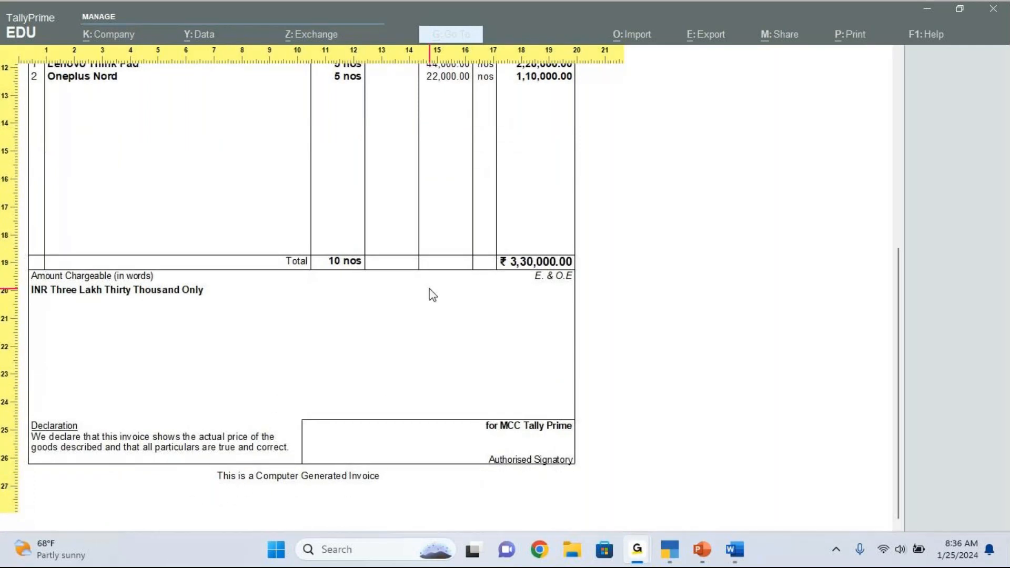
pyautogui.scroll(4, 432, 293)
pyautogui.scroll(2, 432, 295)
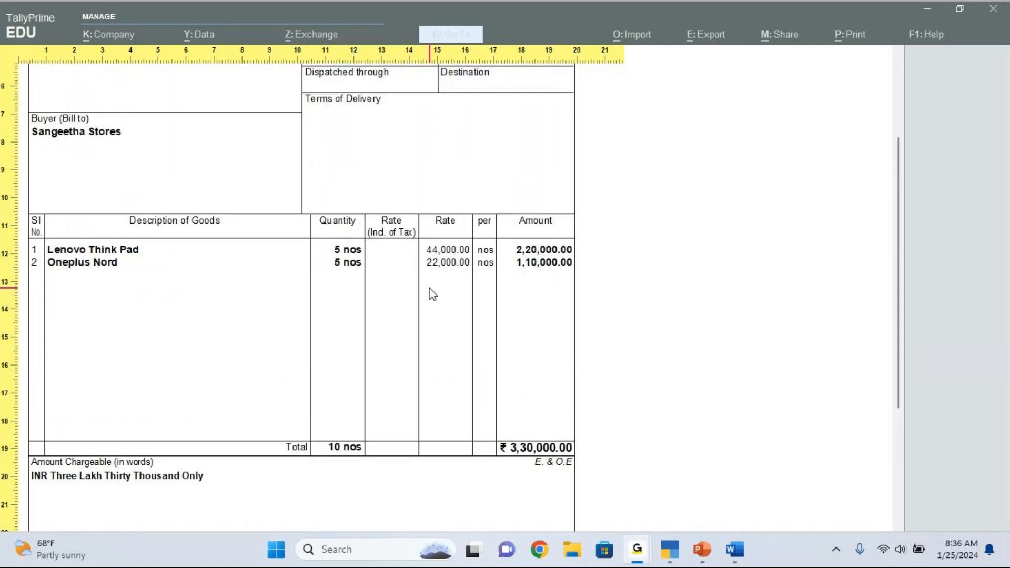
pyautogui.scroll(5, 432, 294)
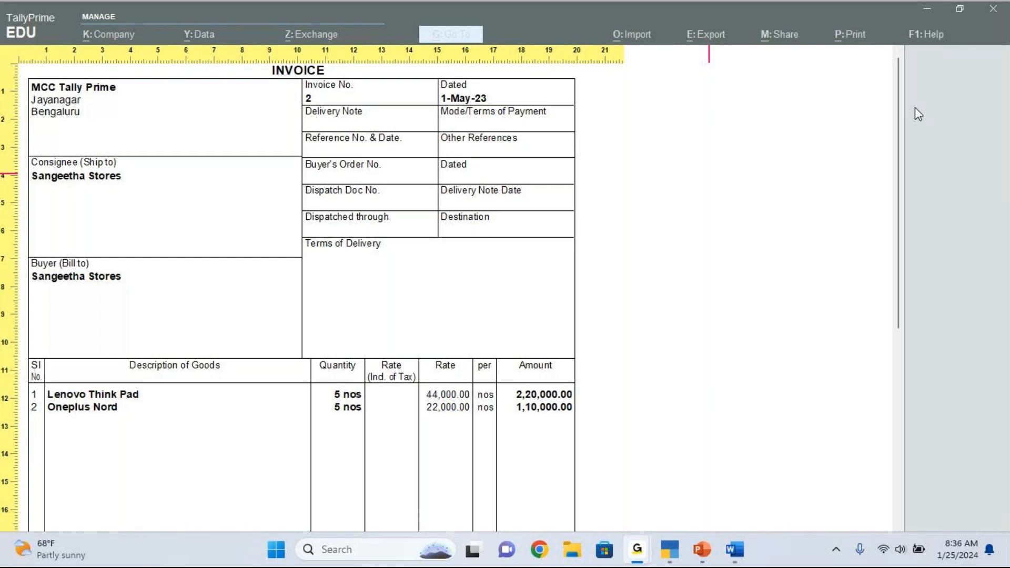
pyautogui.click(781, 233)
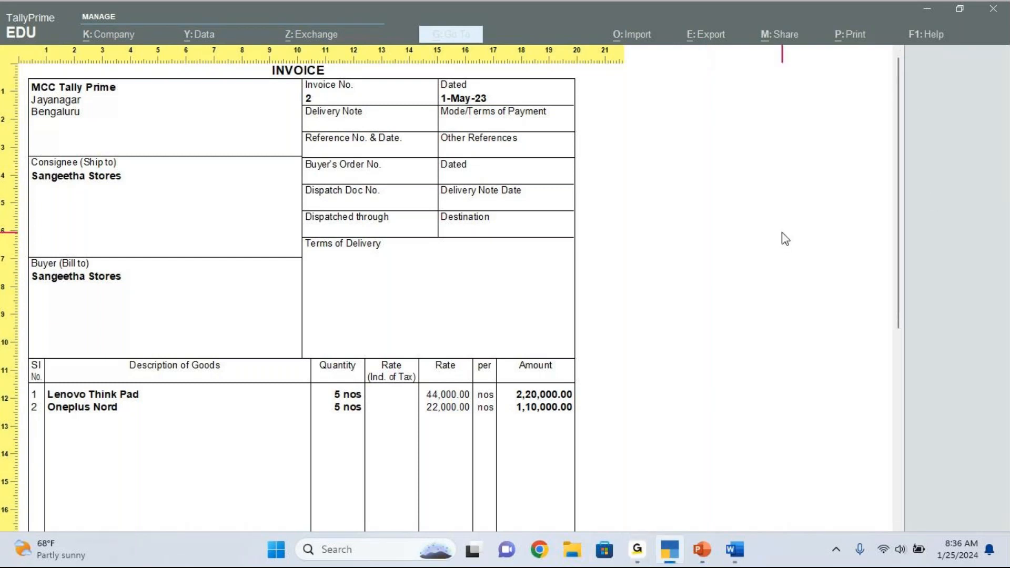
pyautogui.click(538, 263)
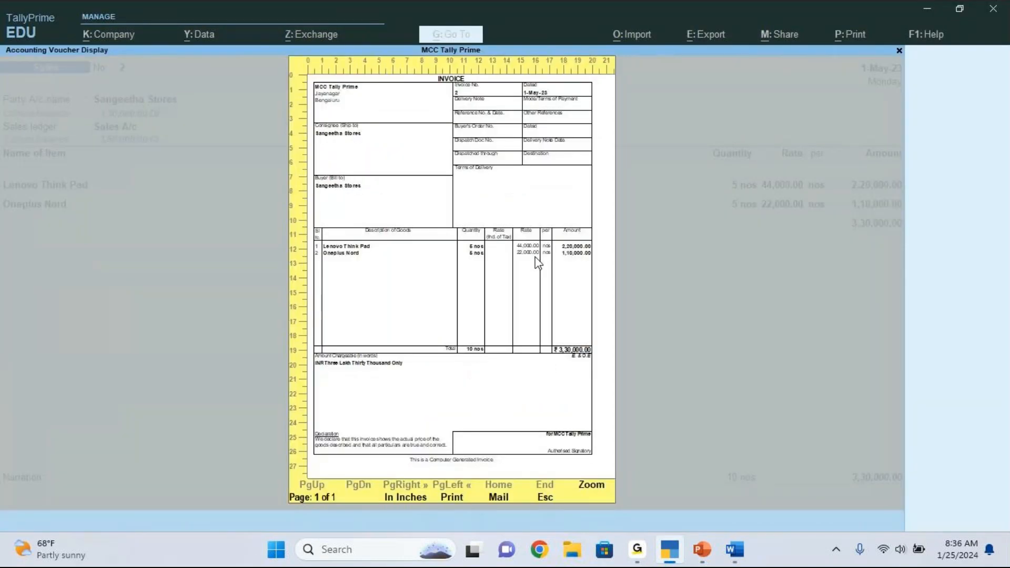
# Close the invoice preview and the Sales voucher without printing, and return to the Gateway of Tally
pyautogui.press('Escape')
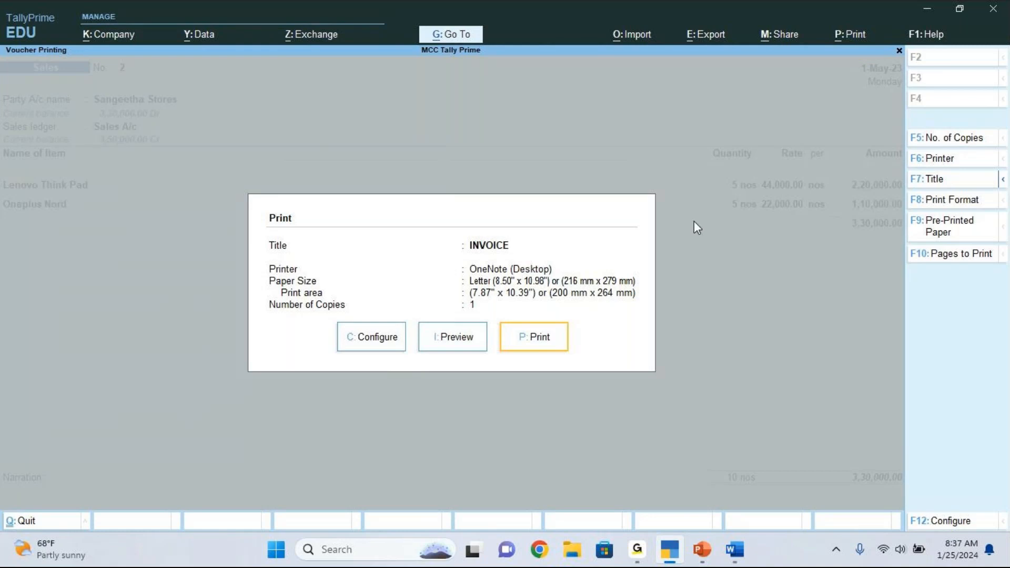
pyautogui.click(913, 109)
pyautogui.click(913, 108)
pyautogui.press('Escape')
pyautogui.press('Escape')
pyautogui.press('y')
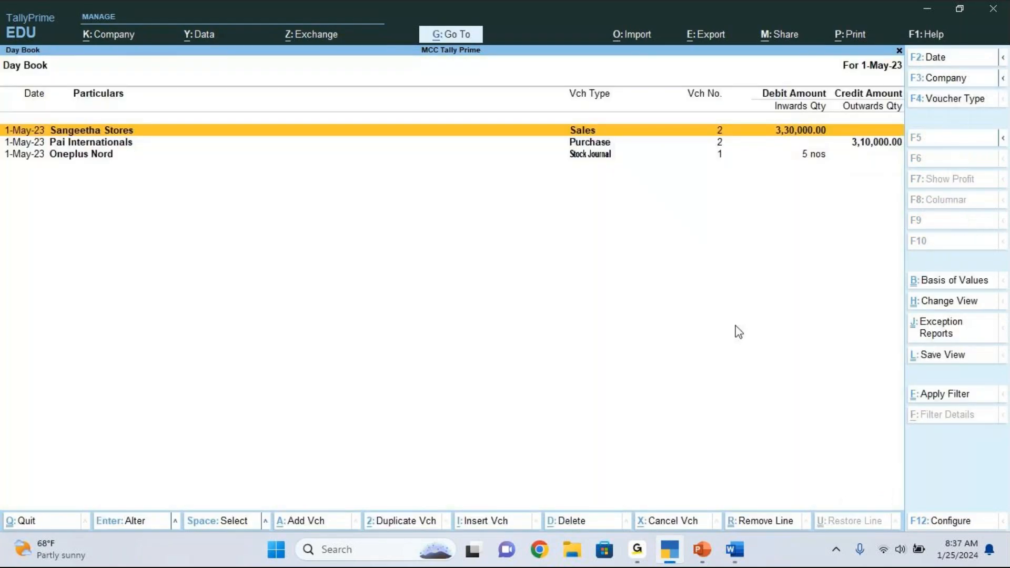
pyautogui.press('Escape')
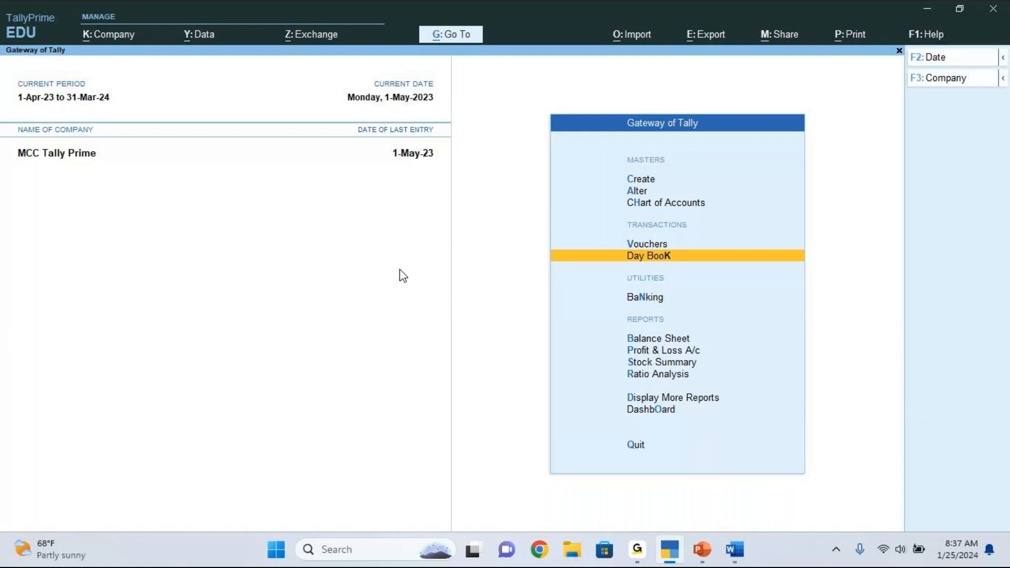
# Open the Day Book again to view the vouchers for 1-May-23
pyautogui.press('Up')
pyautogui.press('Down')
pyautogui.press('Return')
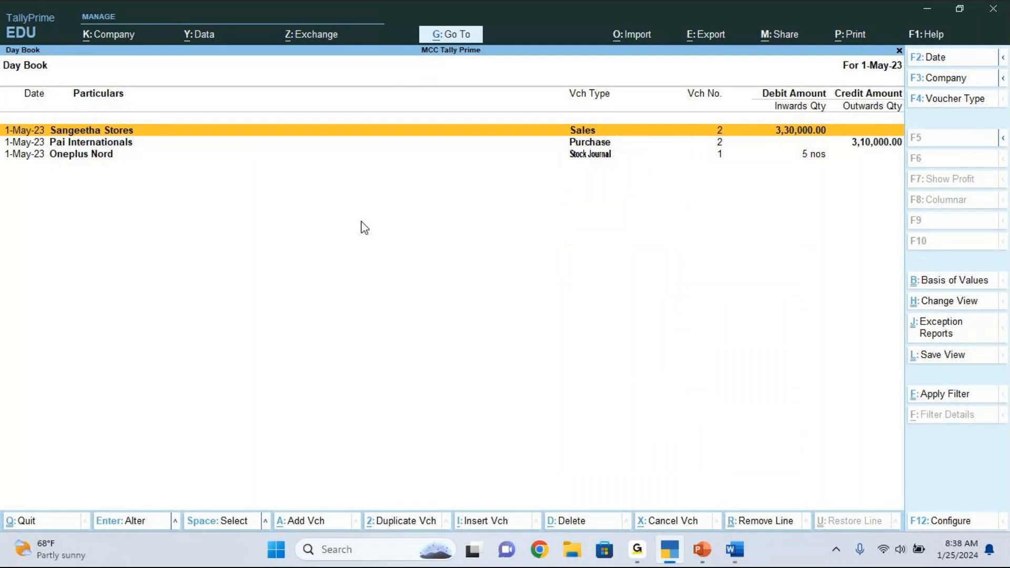
pyautogui.click(916, 108)
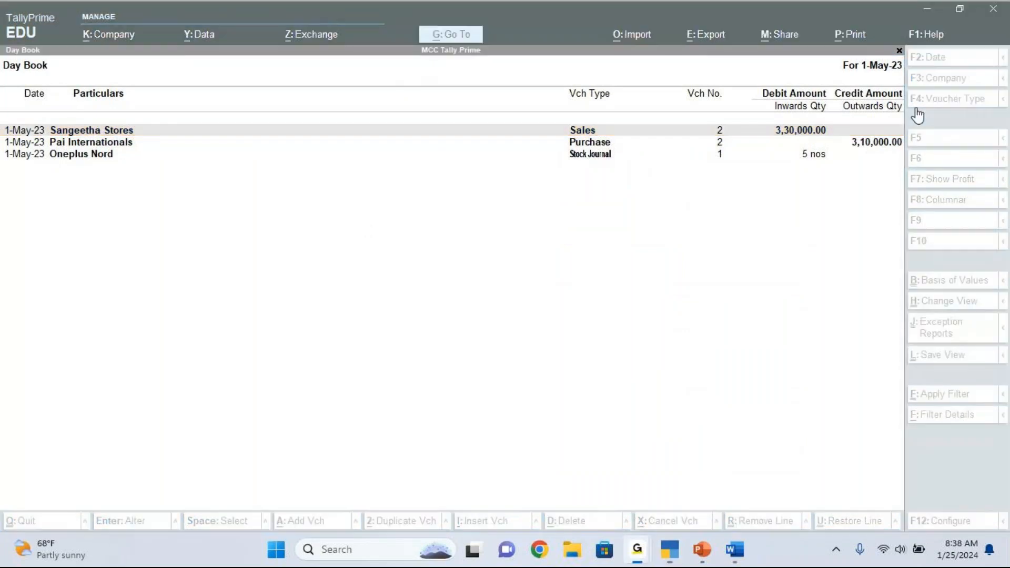
# Open the Sangeetha Stores sales voucher from the Day Book to review its item lines
pyautogui.click(918, 115)
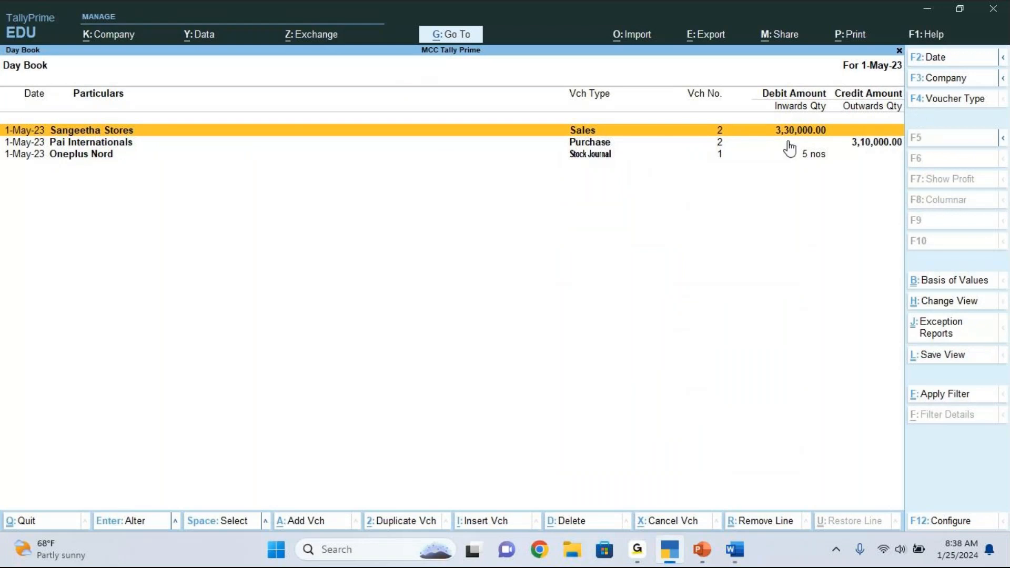
pyautogui.click(586, 133)
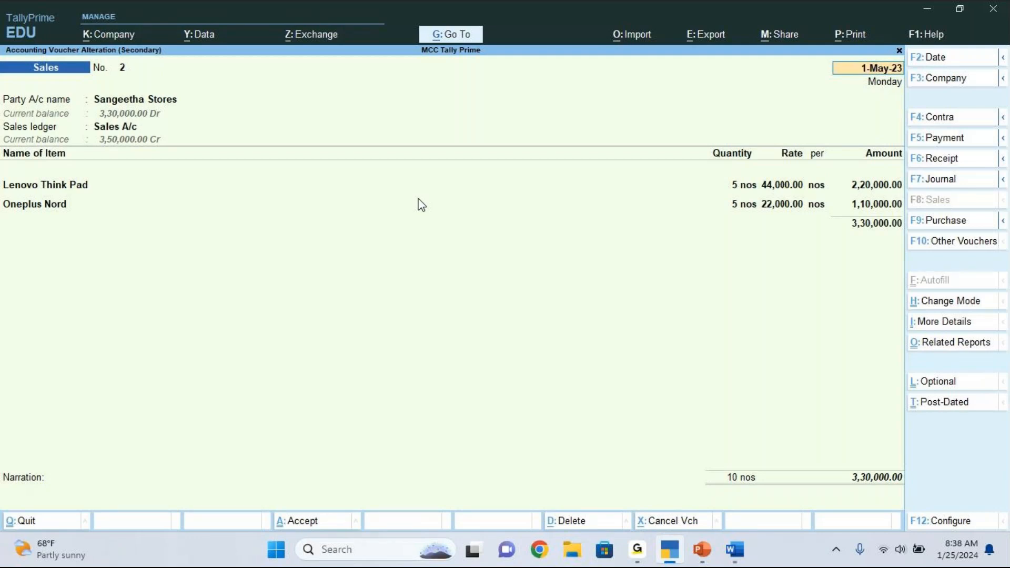
pyautogui.click(917, 101)
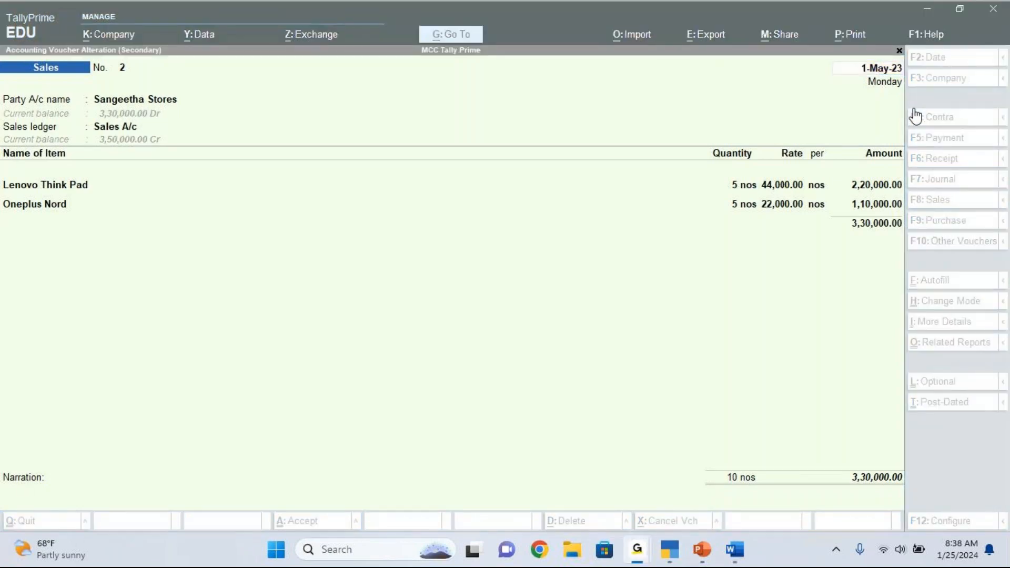
pyautogui.click(633, 271)
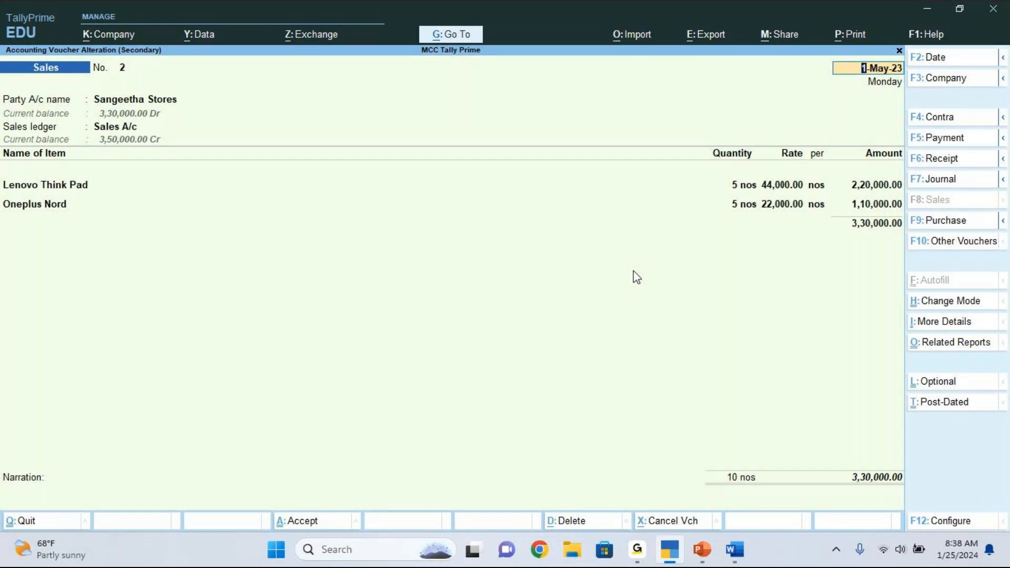
# Preview the printed invoice for this sales voucher and enlarge the preview
pyautogui.hotkey('ctrl', 'p')
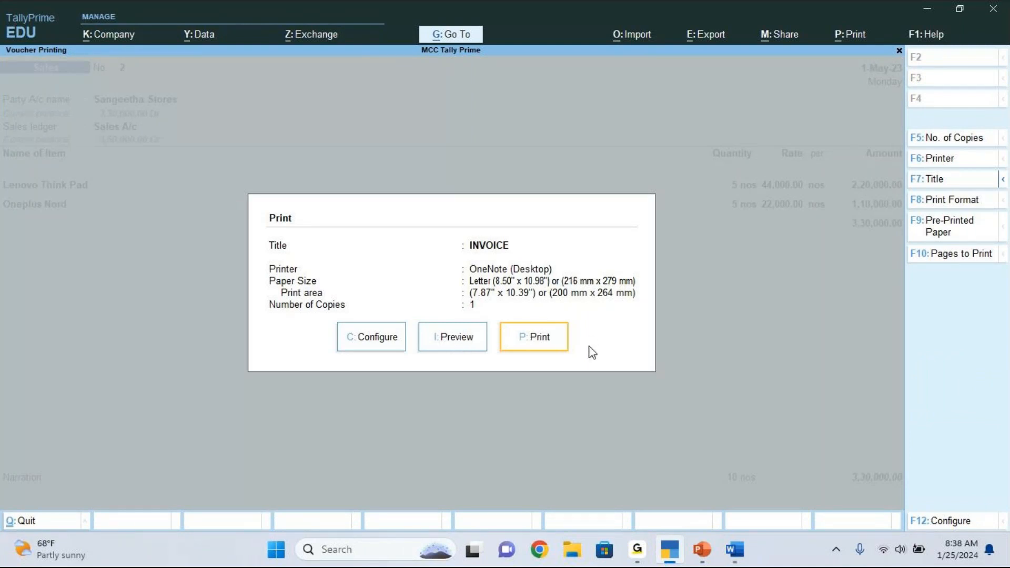
pyautogui.click(458, 343)
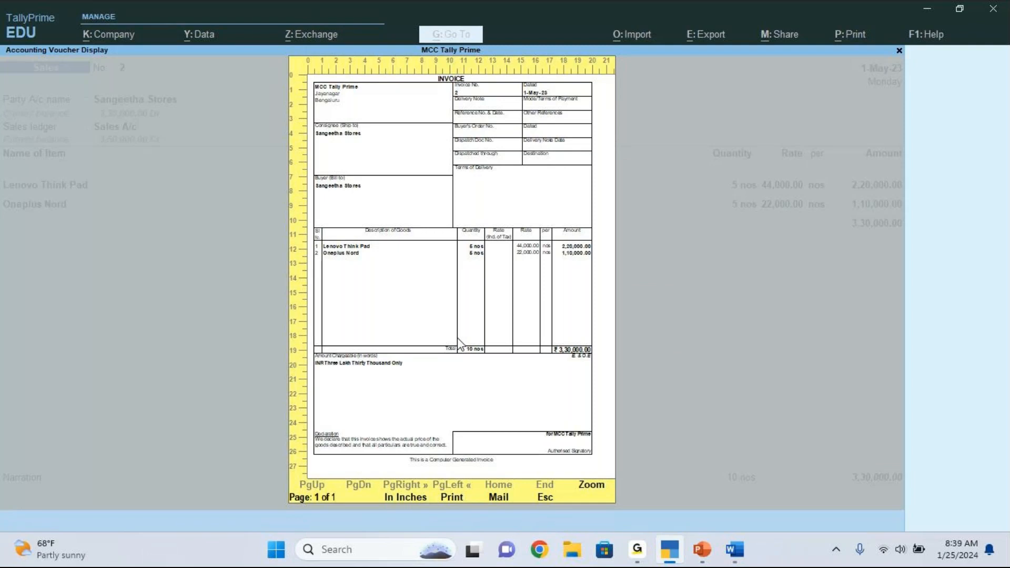
pyautogui.hotkey('alt', 'z')
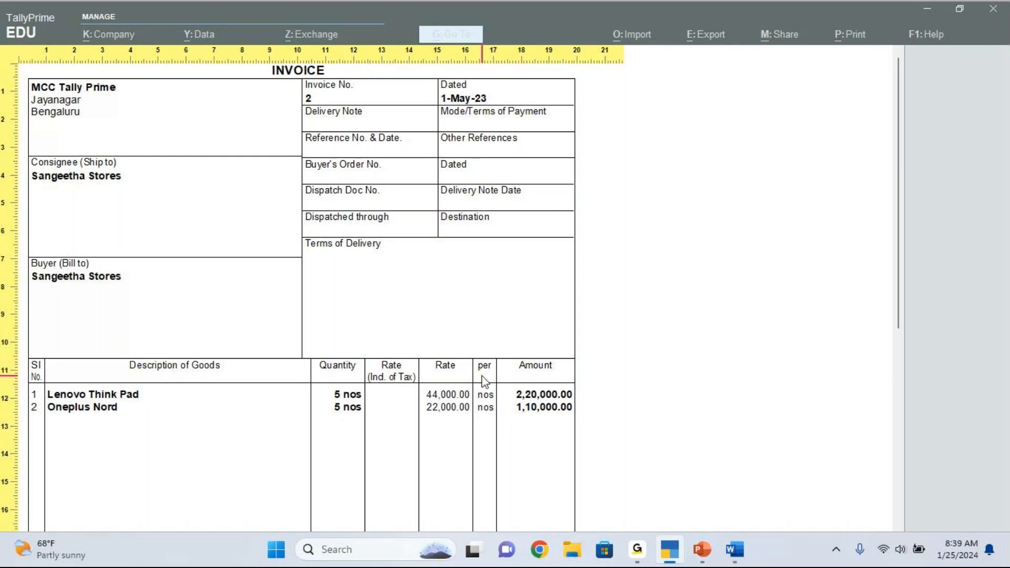
# Examine the enlarged invoice from the item lines to the declaration, and return to the voucher without printing
pyautogui.scroll(-5, 466, 412)
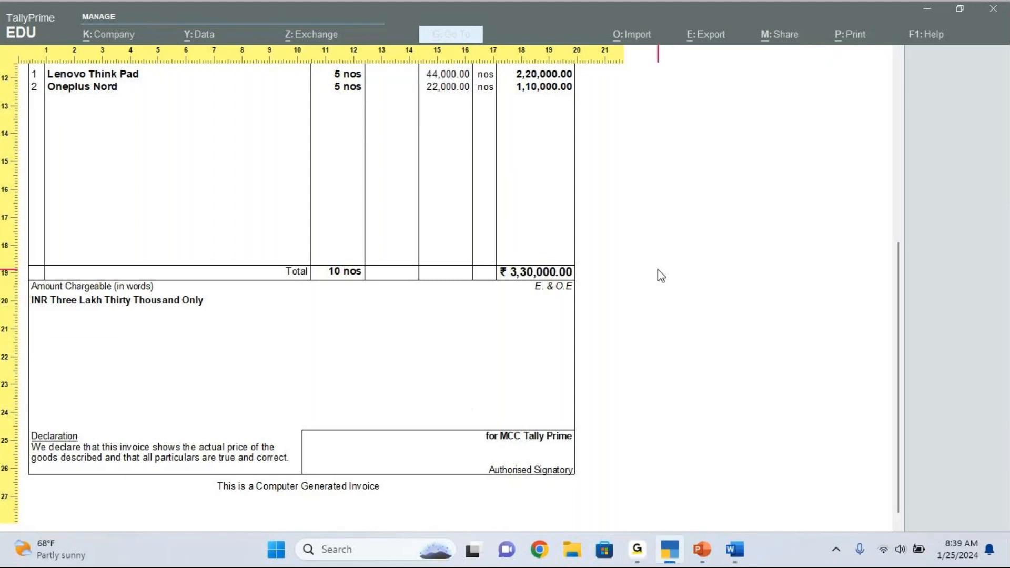
pyautogui.scroll(5, 661, 276)
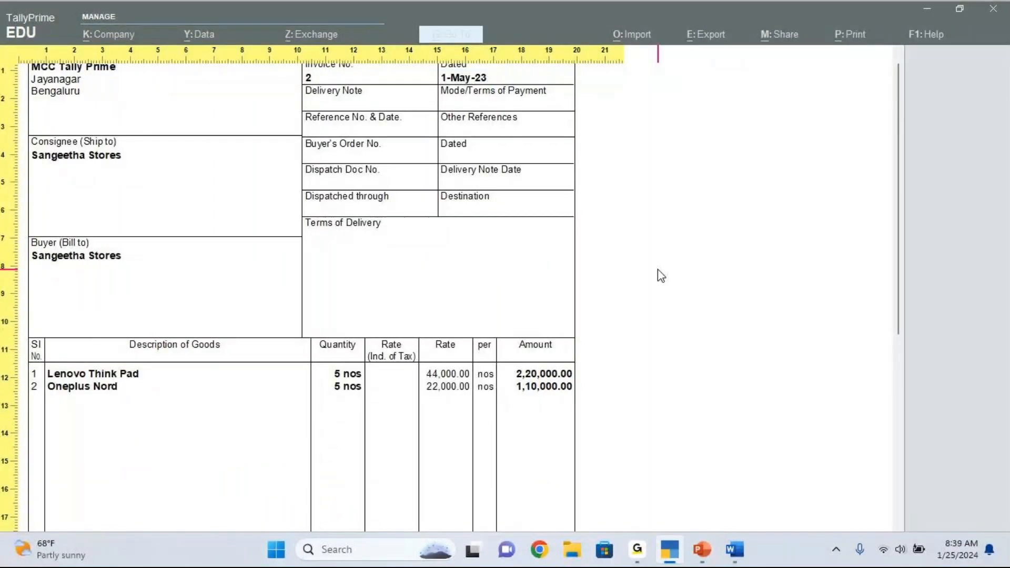
pyautogui.scroll(1, 661, 276)
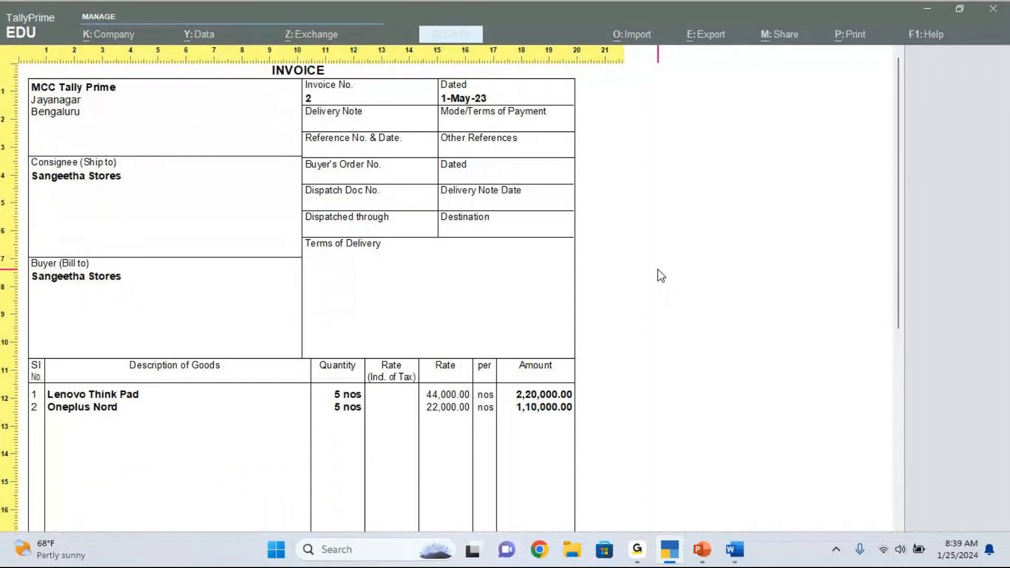
pyautogui.press('Escape')
pyautogui.press('Escape')
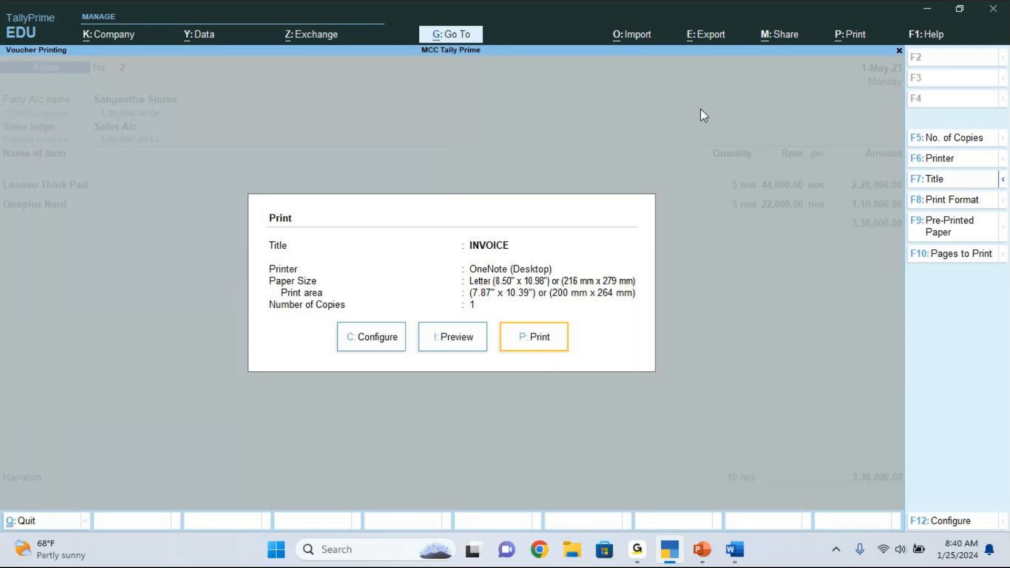
pyautogui.press('Escape')
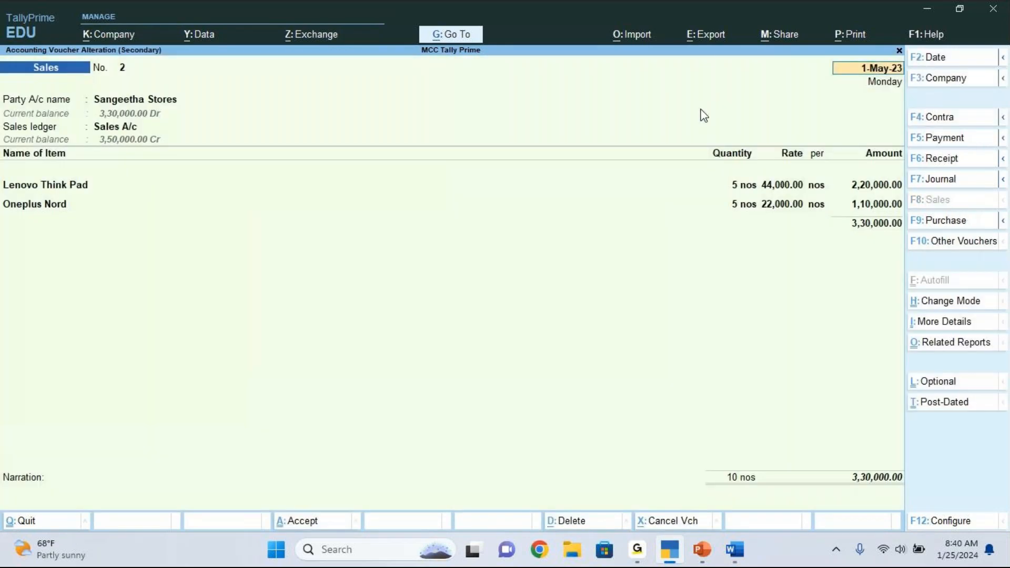
# Quit the Sangeetha Stores voucher without saving, return to the Gateway of Tally, and dismiss the WhatsApp notification
pyautogui.click(694, 48)
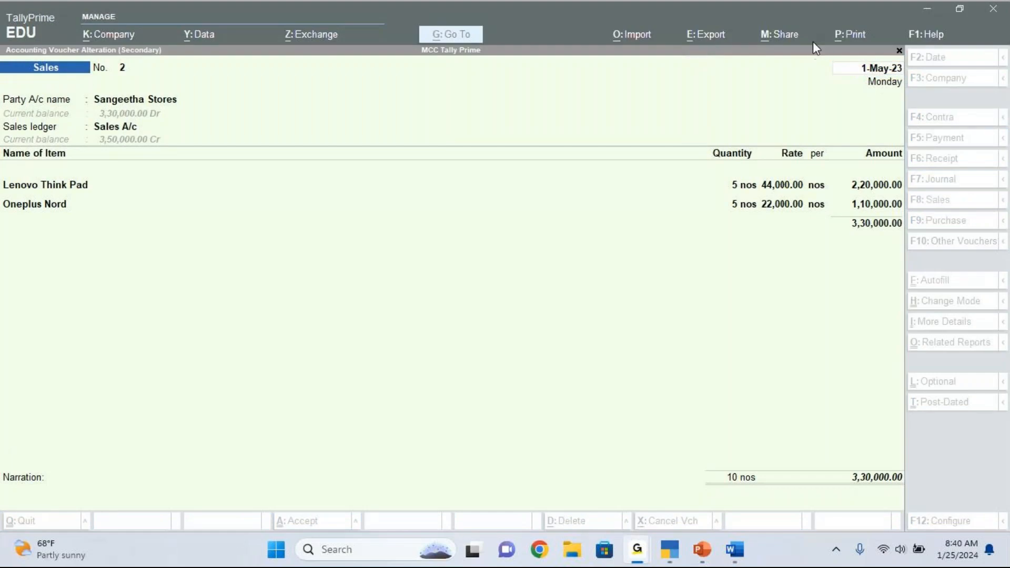
pyautogui.click(624, 273)
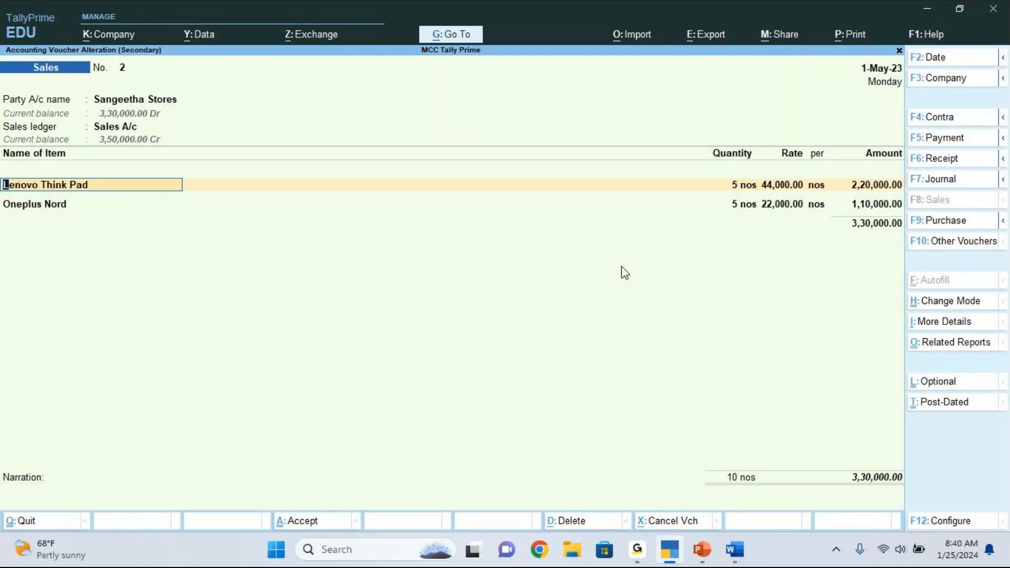
pyautogui.press('BackSpace')
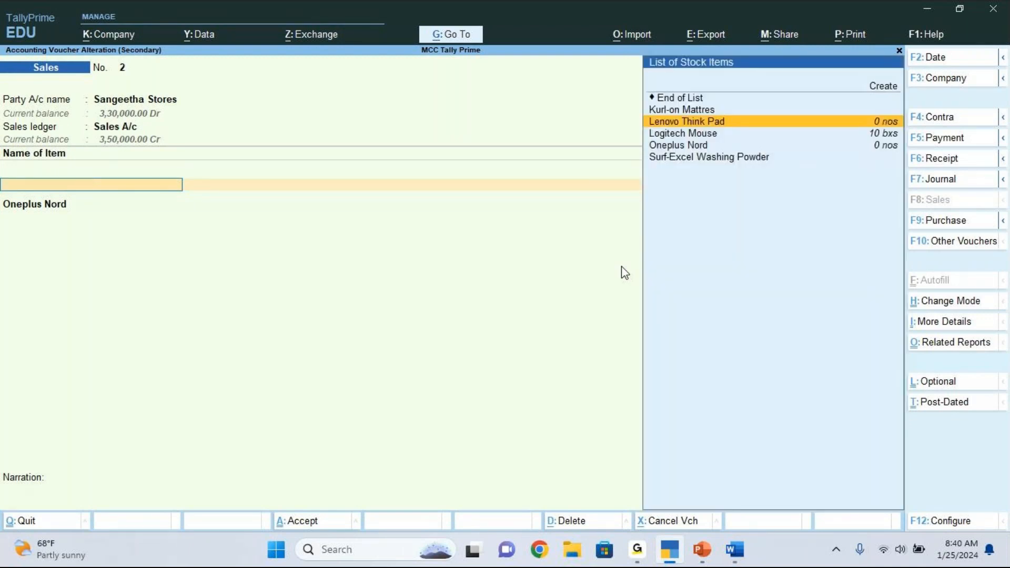
pyautogui.press('Escape')
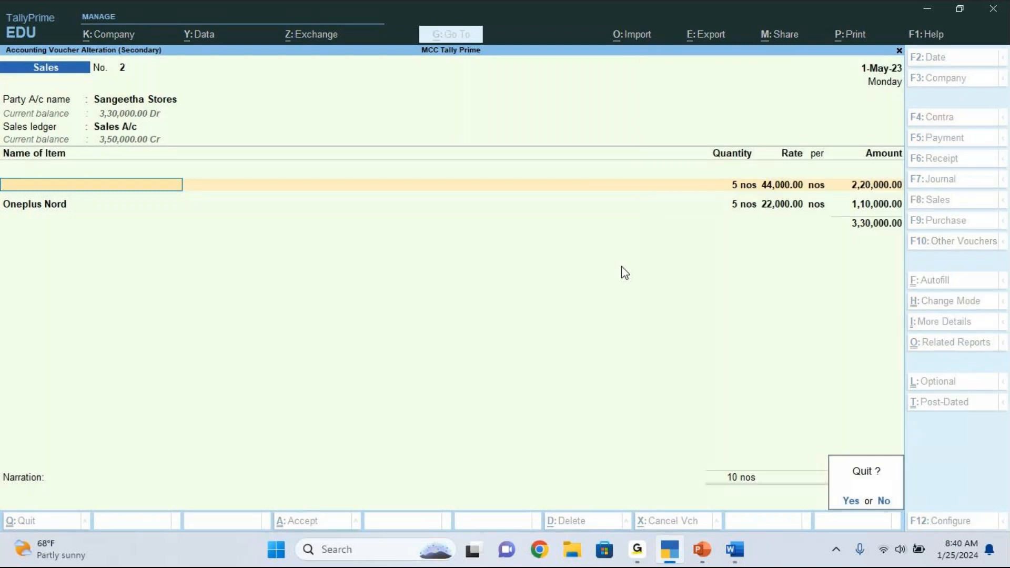
pyautogui.press('y')
pyautogui.press('Escape')
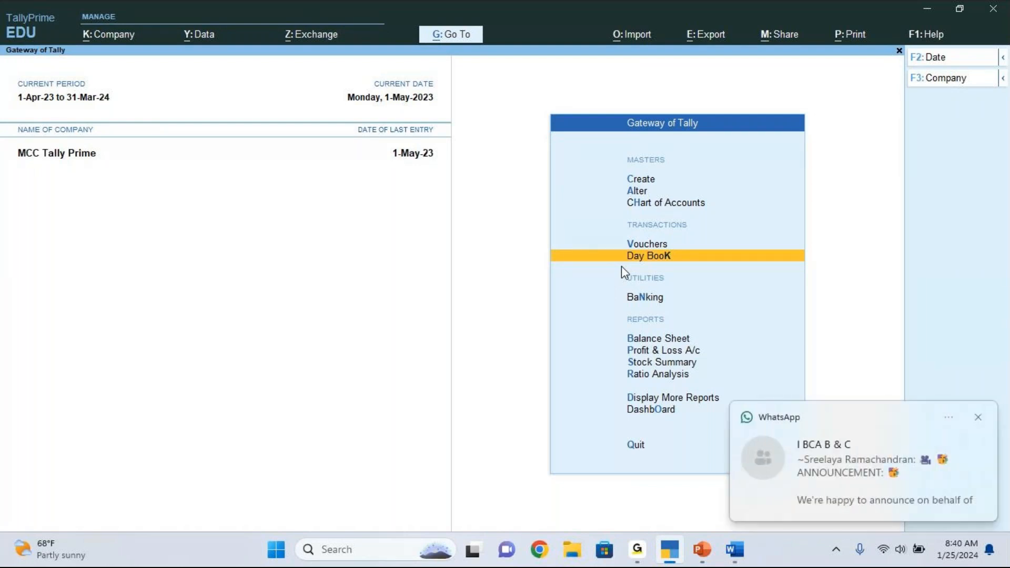
pyautogui.click(979, 418)
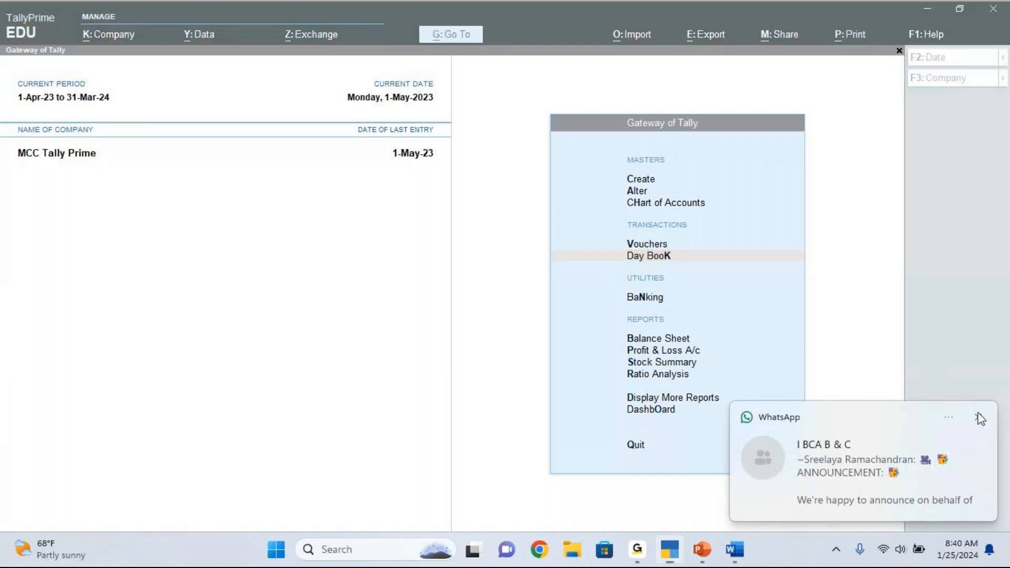
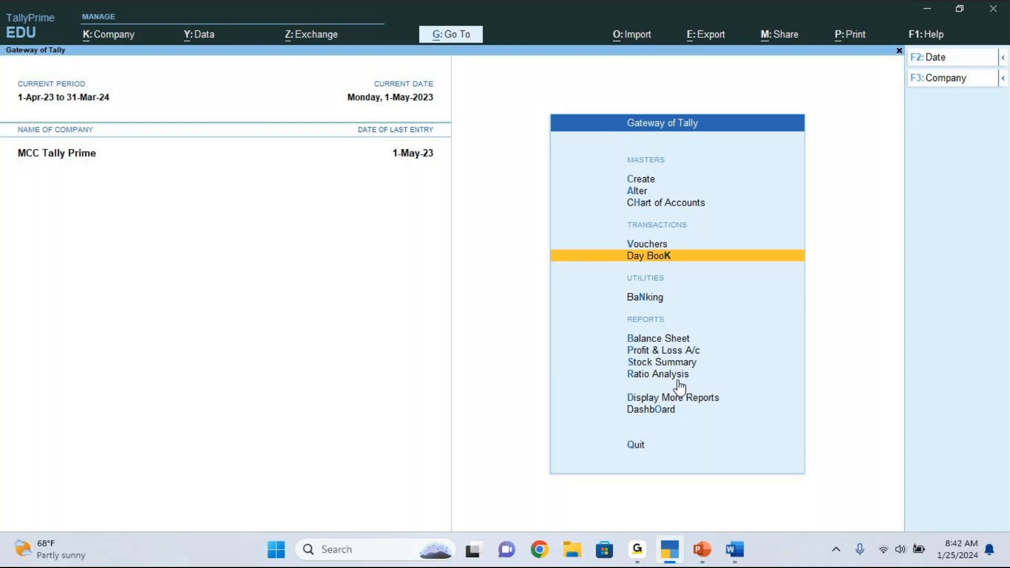
# Open the Balance Sheet and confirm its reporting period as 1-Apr-23 to 1-May-23
pyautogui.click(646, 343)
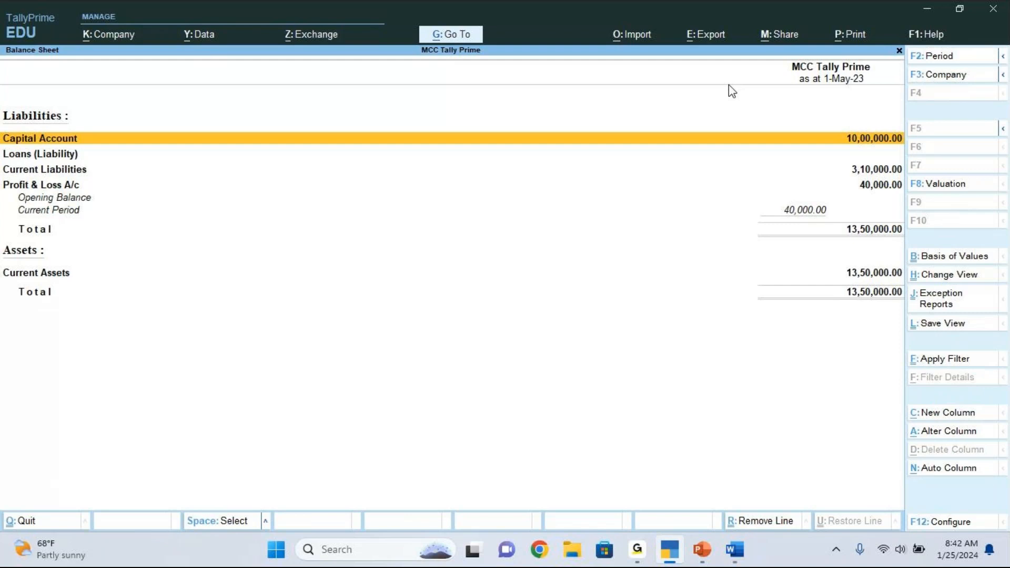
pyautogui.hotkey('alt', 'Tab')
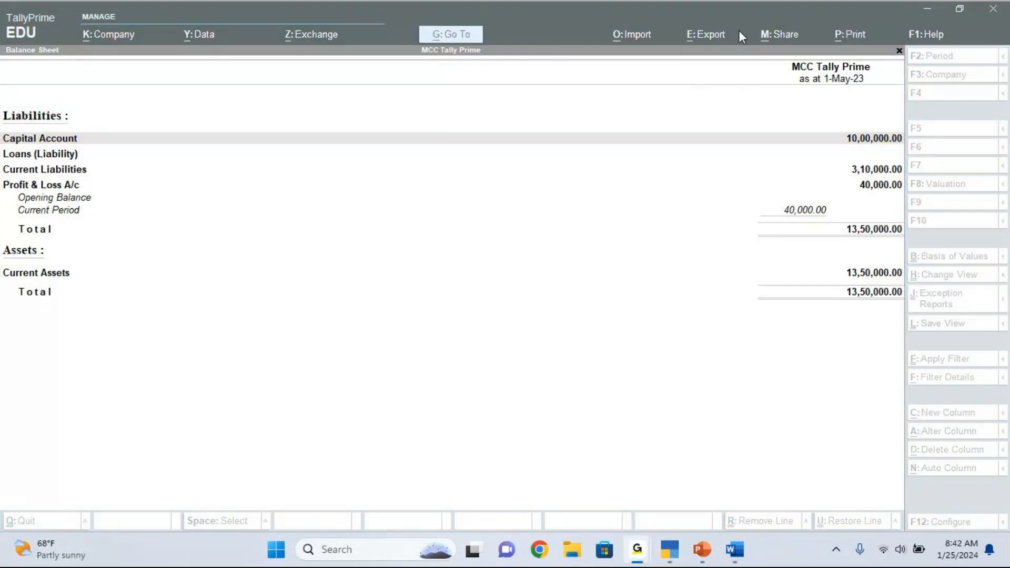
pyautogui.click(807, 239)
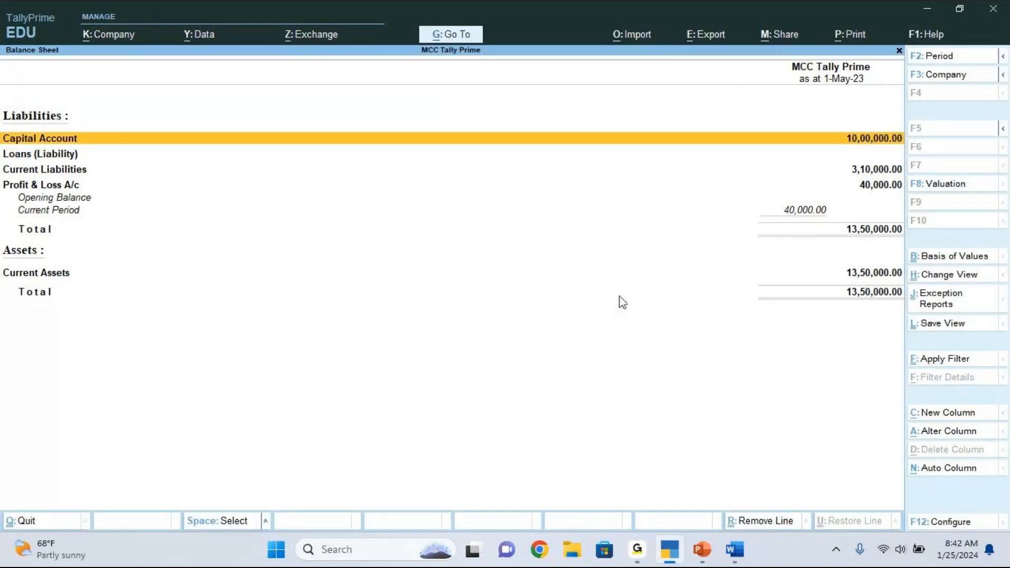
pyautogui.hotkey('alt', 'F2')
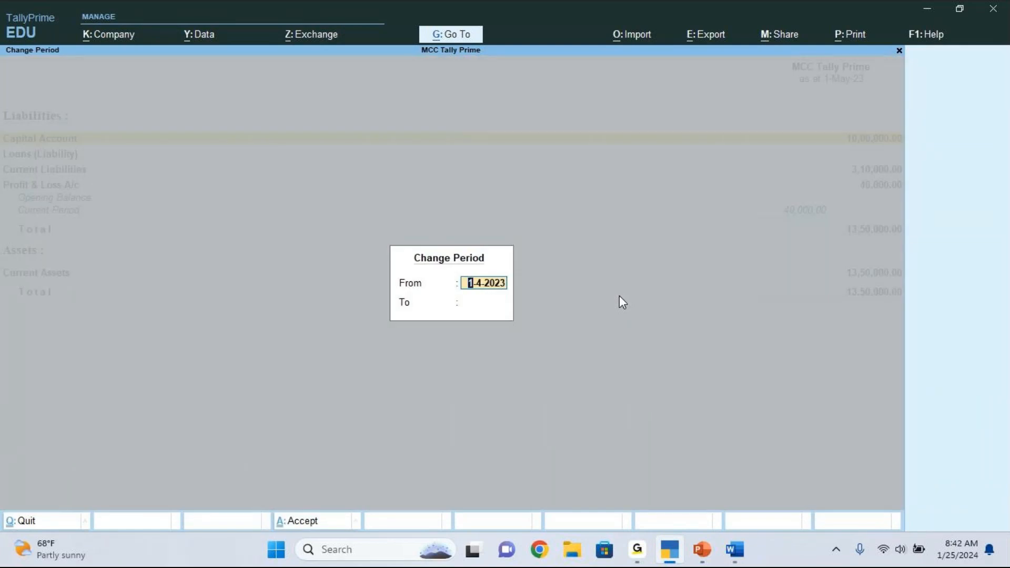
pyautogui.press('space')
pyautogui.press('Return')
pyautogui.press('Return')
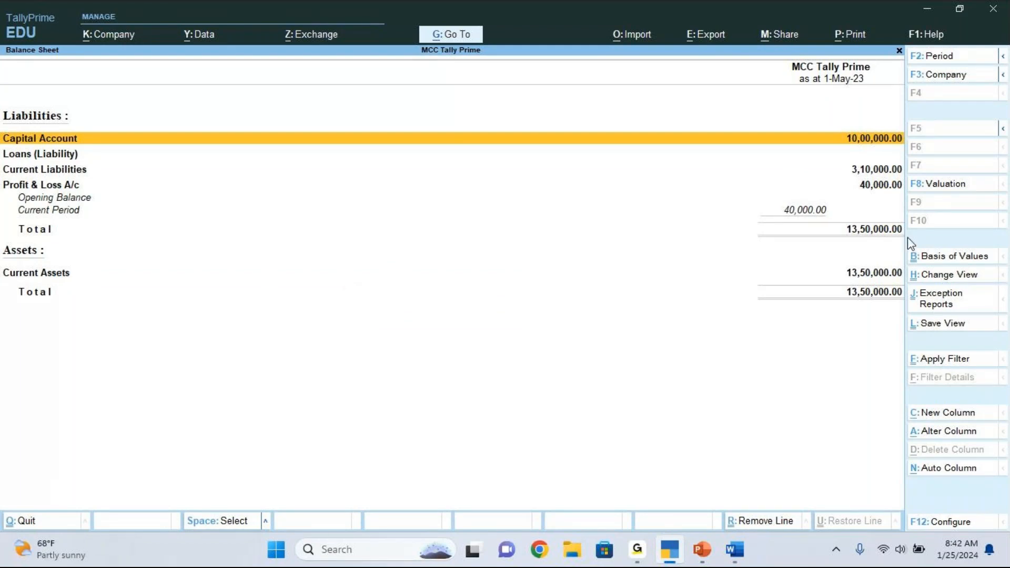
# Switch the Balance Sheet to the Horizontal view and expand it to the detailed format
pyautogui.click(955, 277)
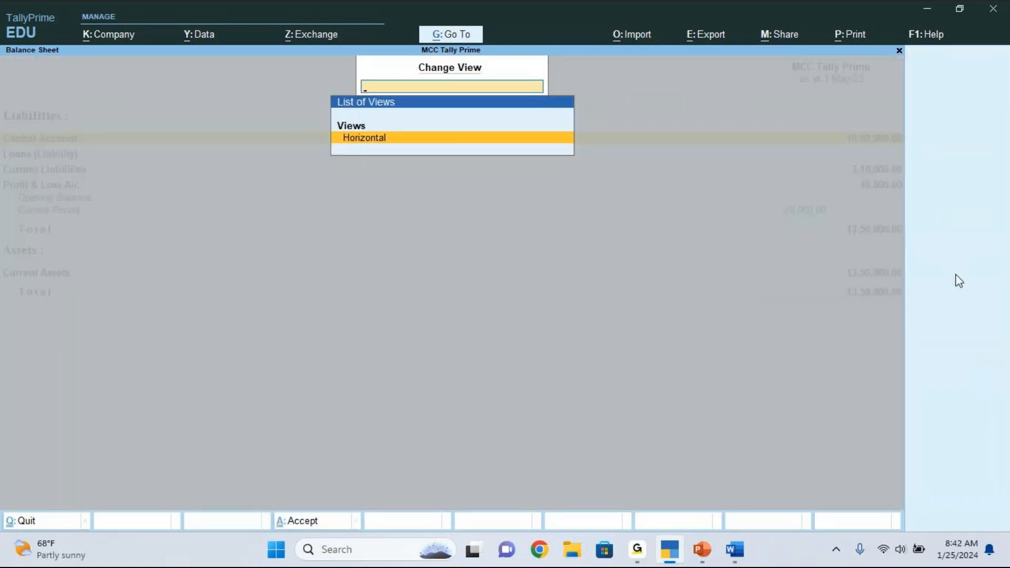
pyautogui.press('Return')
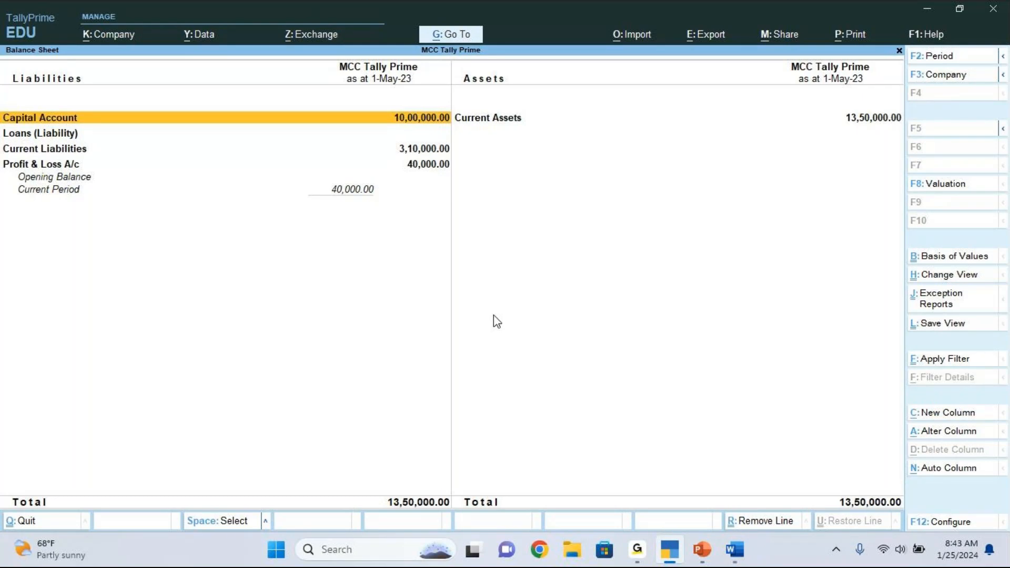
pyautogui.hotkey('alt', 'F5')
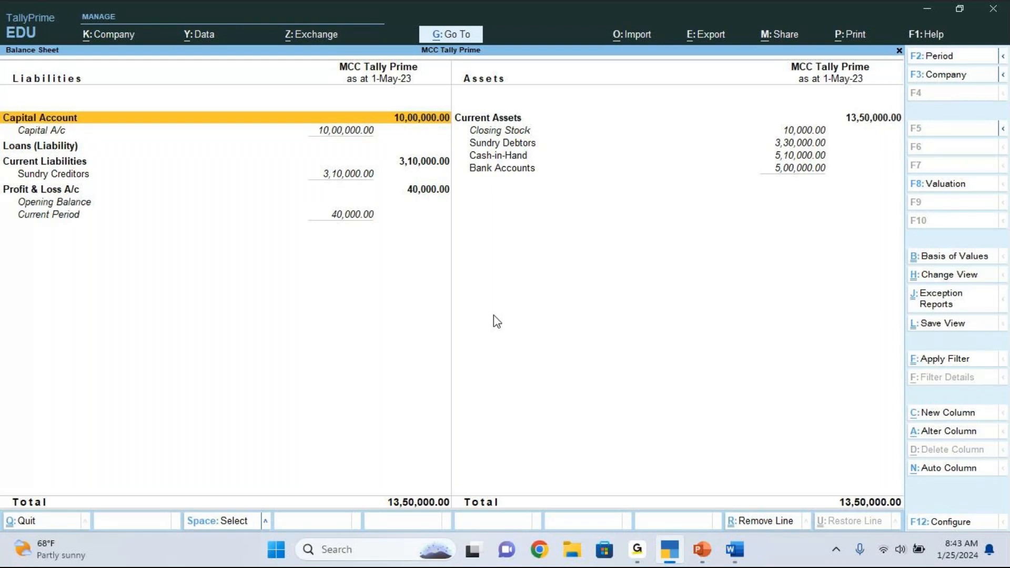
pyautogui.click(914, 110)
pyautogui.click(916, 116)
pyautogui.press('XF86AudioLowerVolume')
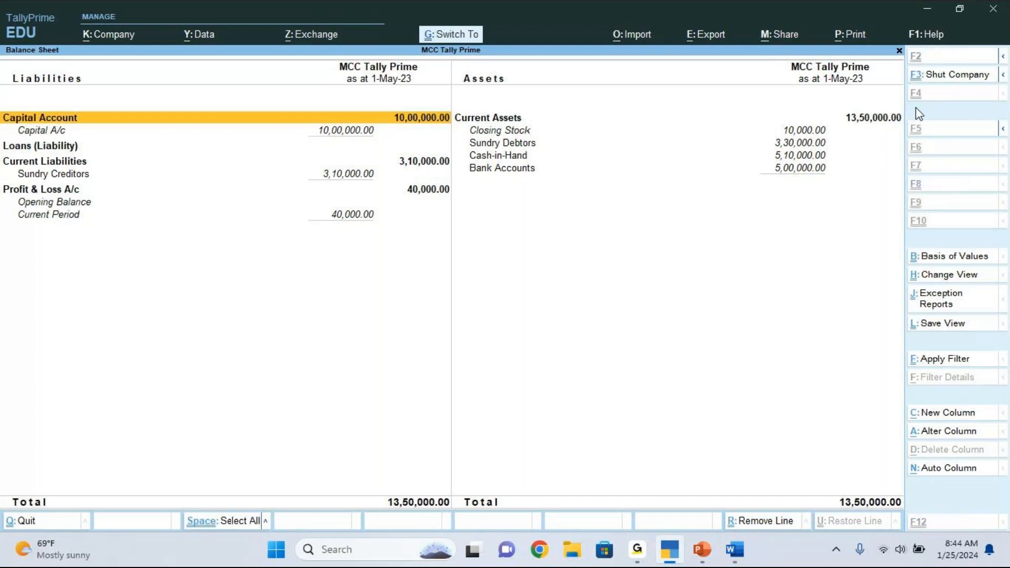
# Open the print preview of the detailed Balance Sheet and enlarge it
pyautogui.hotkey('alt', 'p')
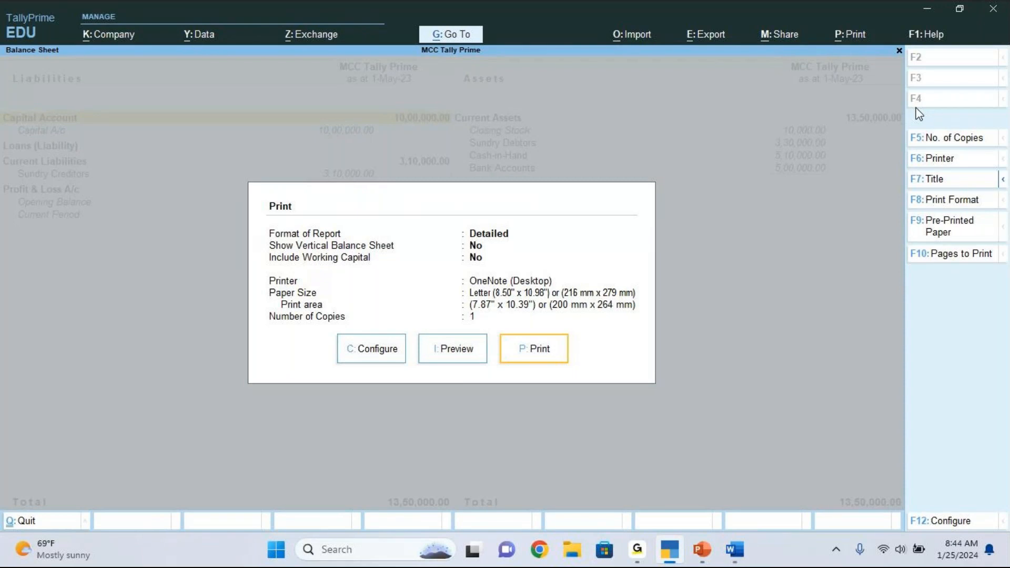
pyautogui.press('Left')
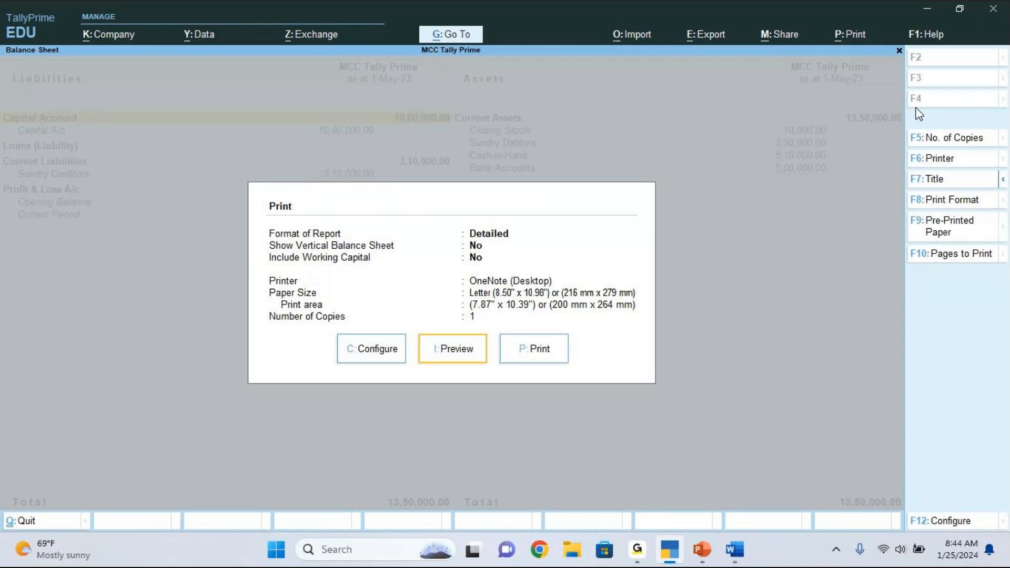
pyautogui.press('Return')
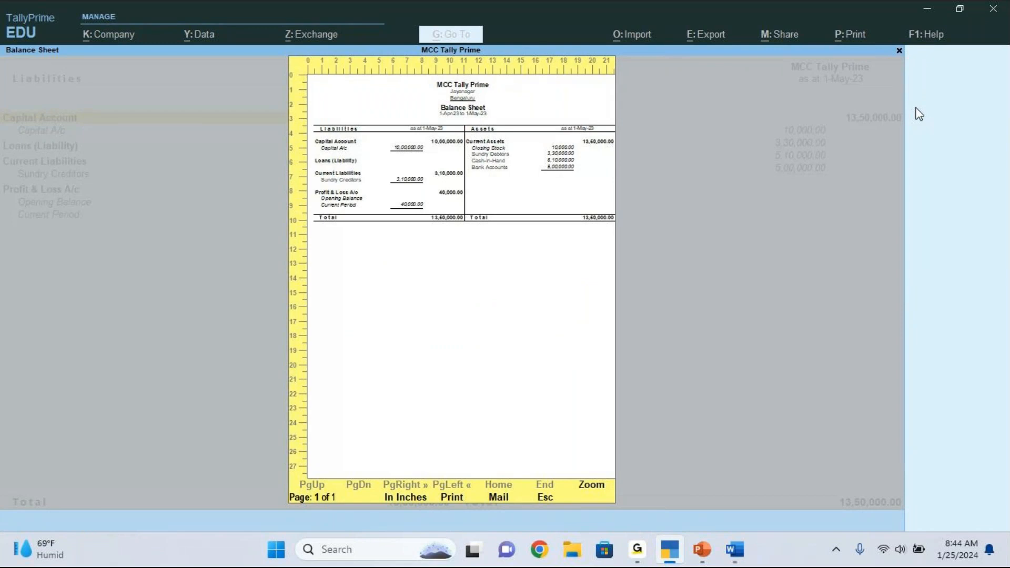
pyautogui.hotkey('alt', 'z')
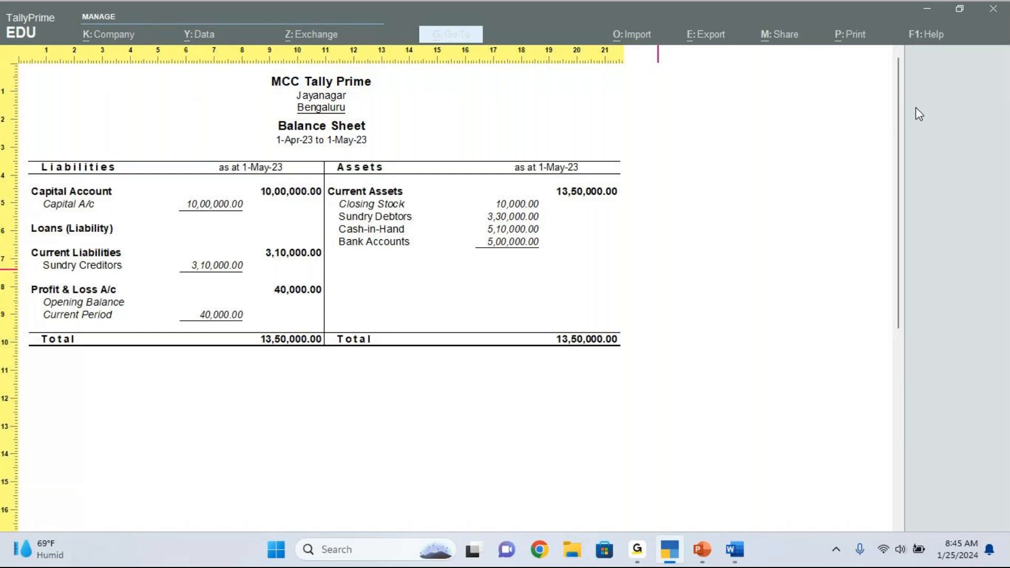
# Close the Balance Sheet preview and report without printing, and return to the Gateway of Tally
pyautogui.press('Escape')
pyautogui.press('Escape')
pyautogui.press('Escape')
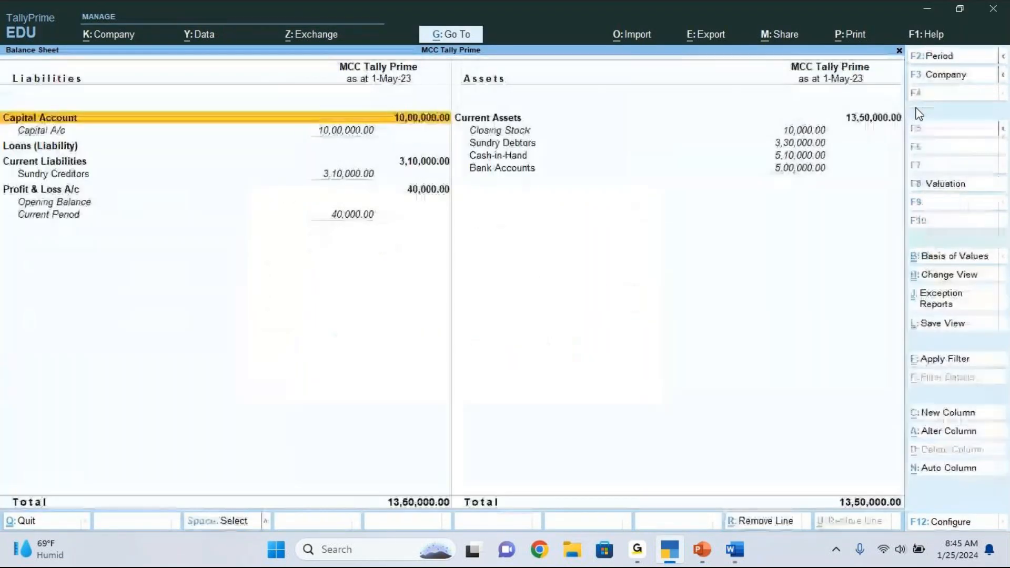
pyautogui.press('Escape')
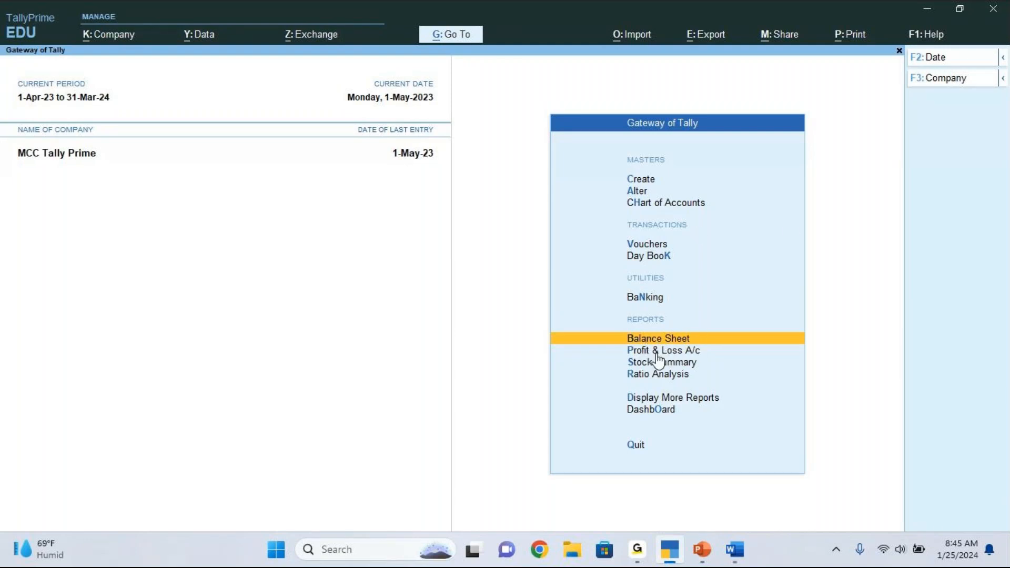
# Open the Profit & Loss A/c, switch it to the Horizontal view and expand it to the detailed format
pyautogui.press('Down')
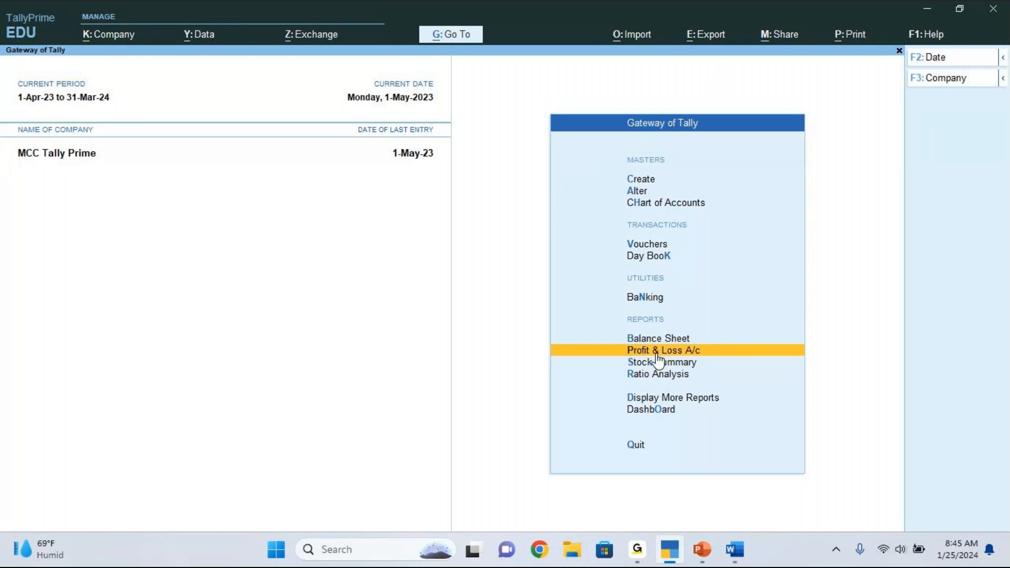
pyautogui.press('Return')
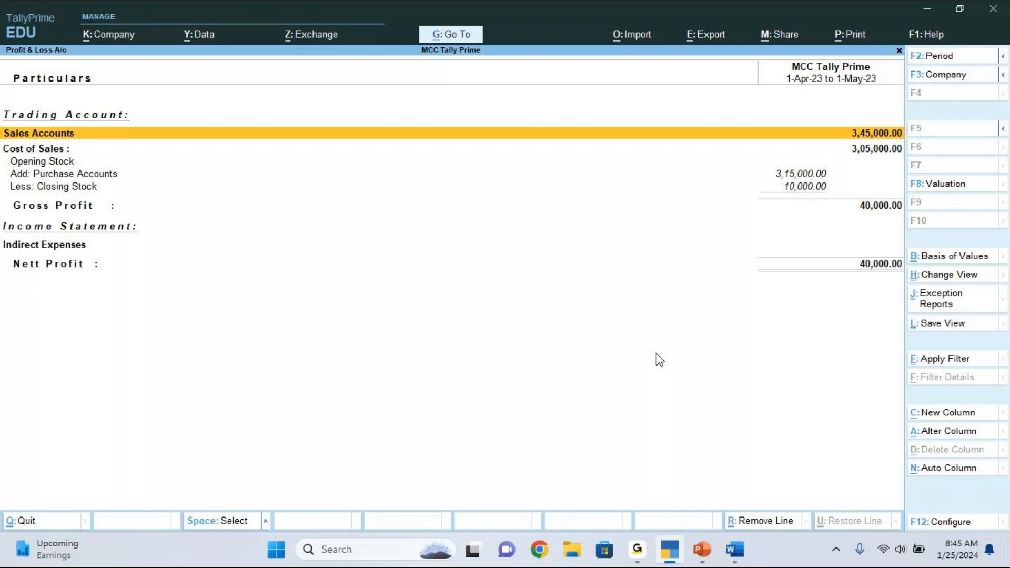
pyautogui.press('h')
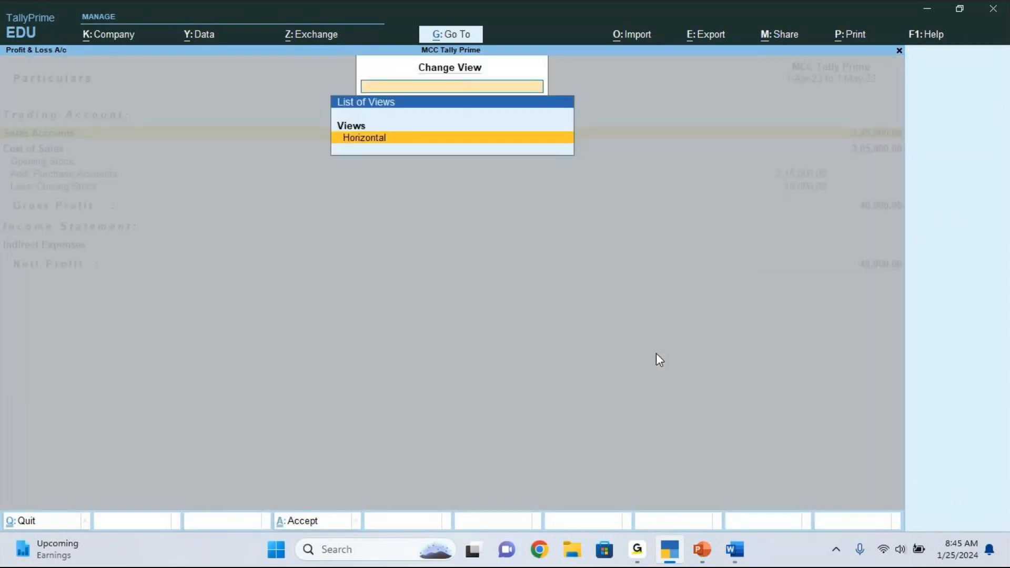
pyautogui.press('Return')
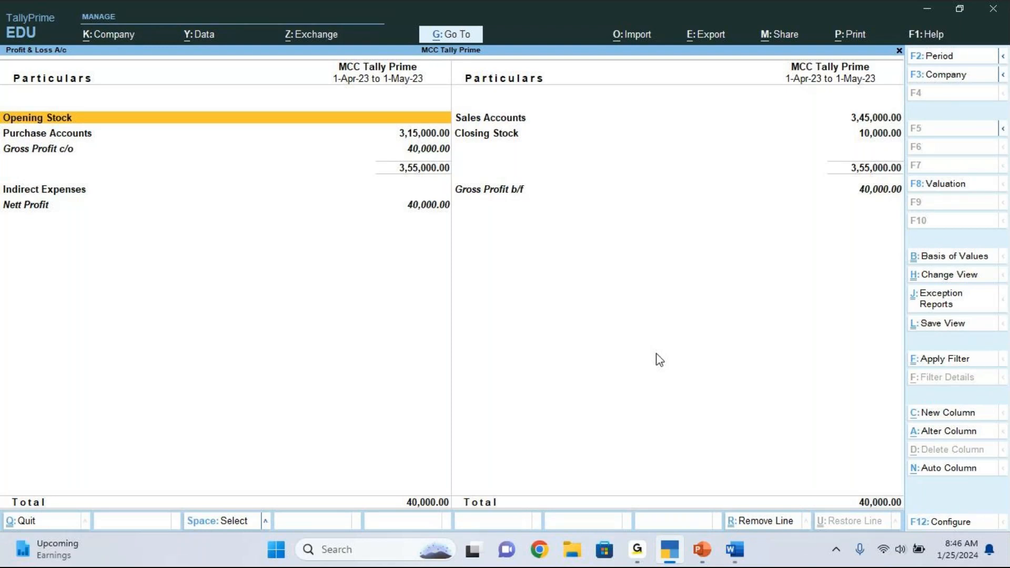
pyautogui.press('alt')
pyautogui.hotkey('alt', 'F5')
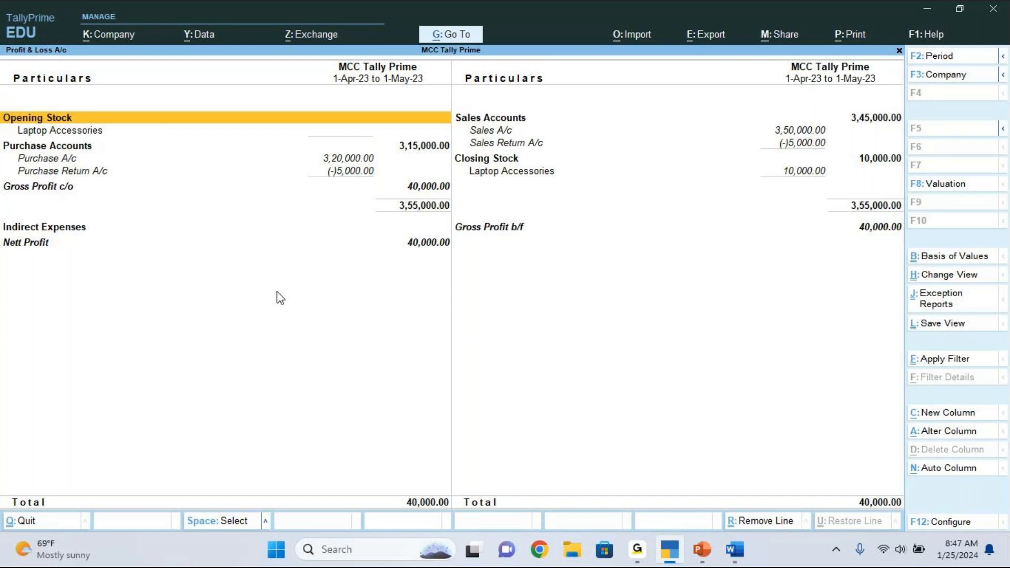
# Open the print preview of the detailed Profit & Loss A/c and enlarge it
pyautogui.hotkey('ctrl', 'p')
pyautogui.press('Left')
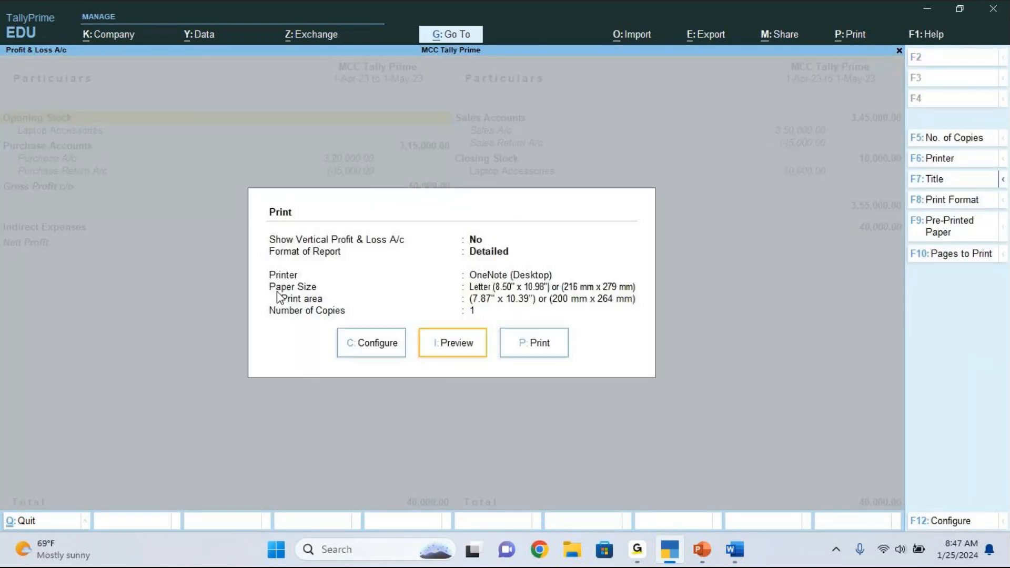
pyautogui.press('Return')
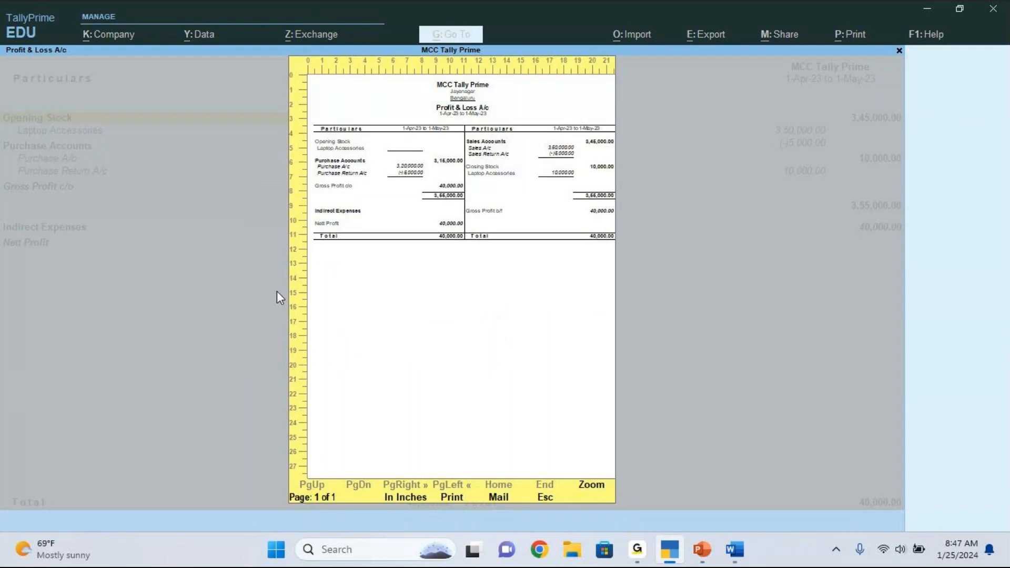
pyautogui.hotkey('alt', 'z')
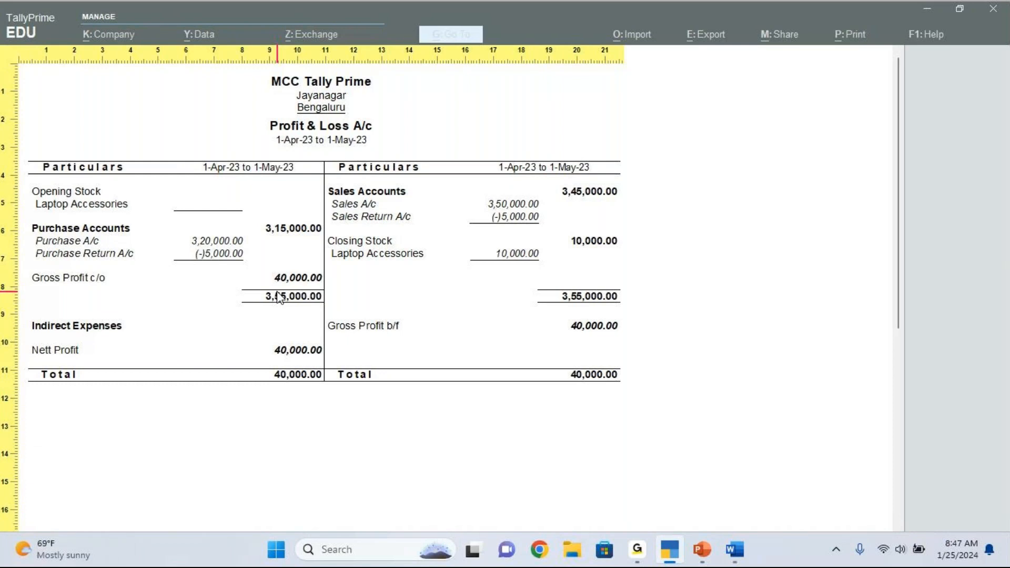
# Close the Profit & Loss A/c preview and report without printing, and return to the Gateway of Tally
pyautogui.press('Escape')
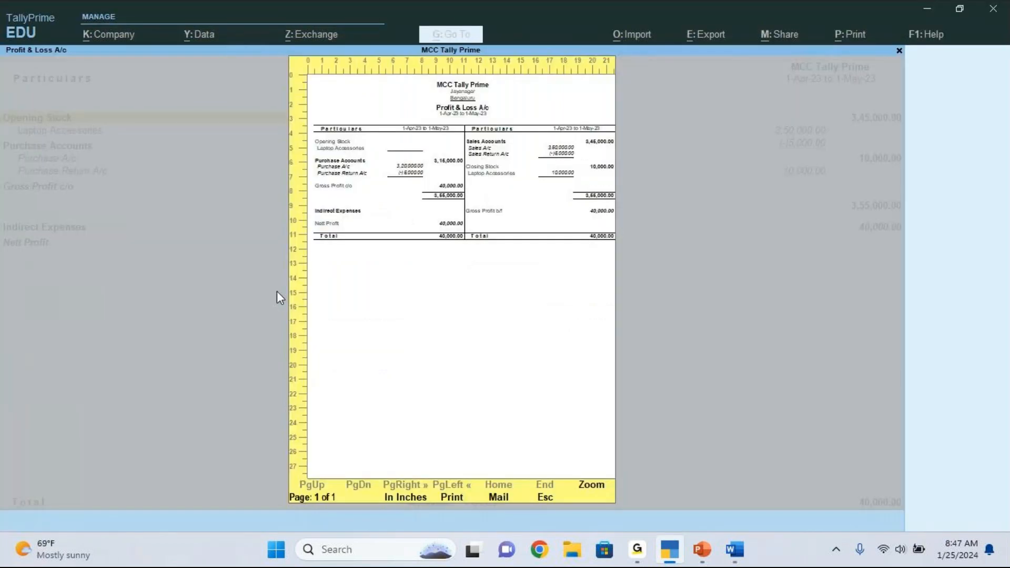
pyautogui.press('Escape')
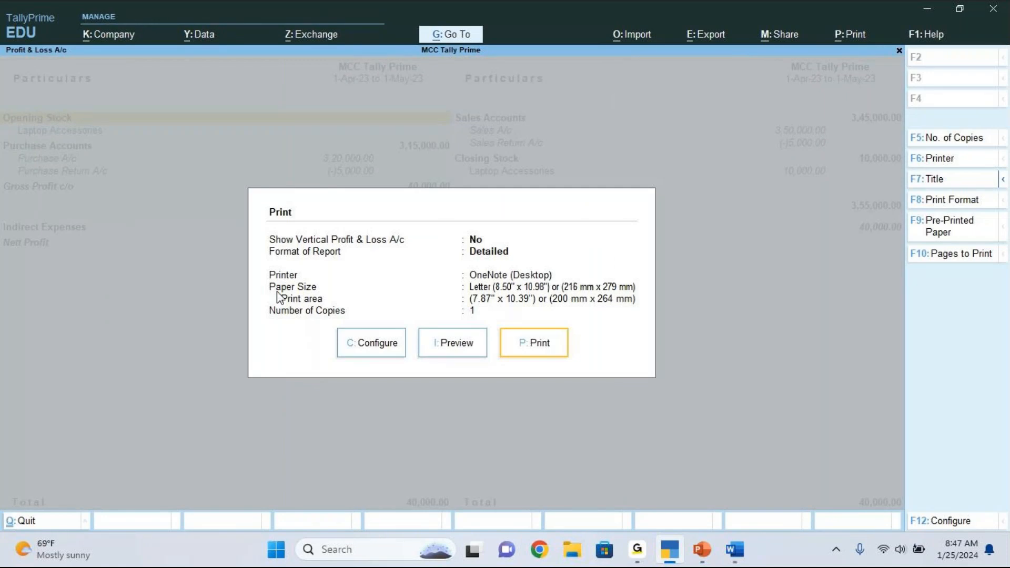
pyautogui.press('Escape')
pyautogui.press('Escape')
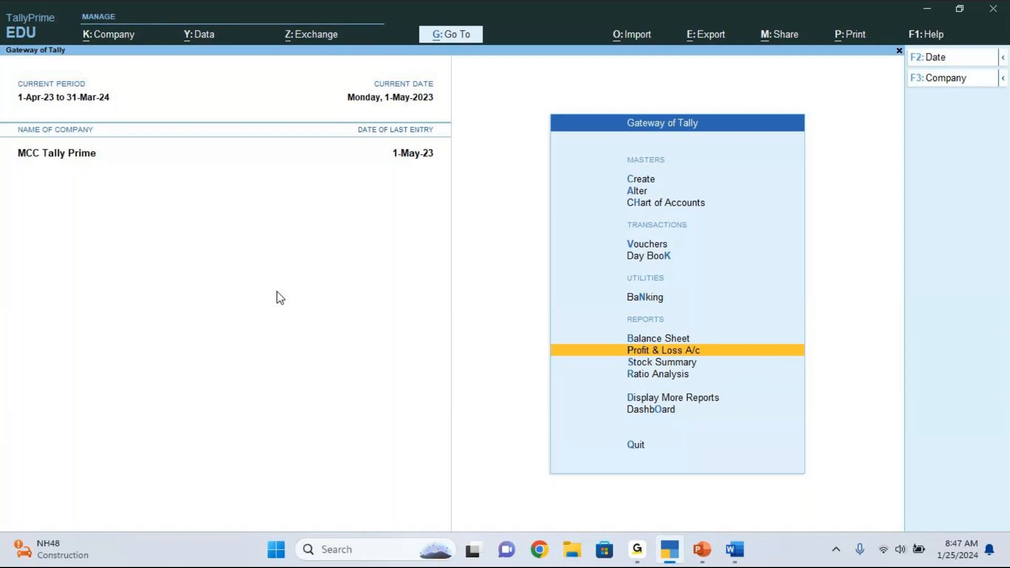
pyautogui.click(922, 110)
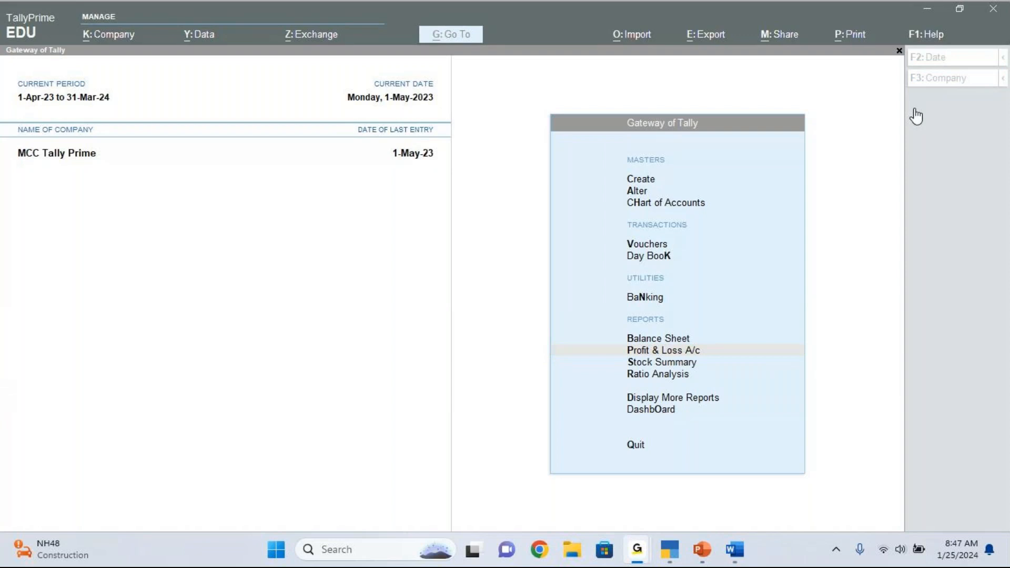
pyautogui.click(917, 116)
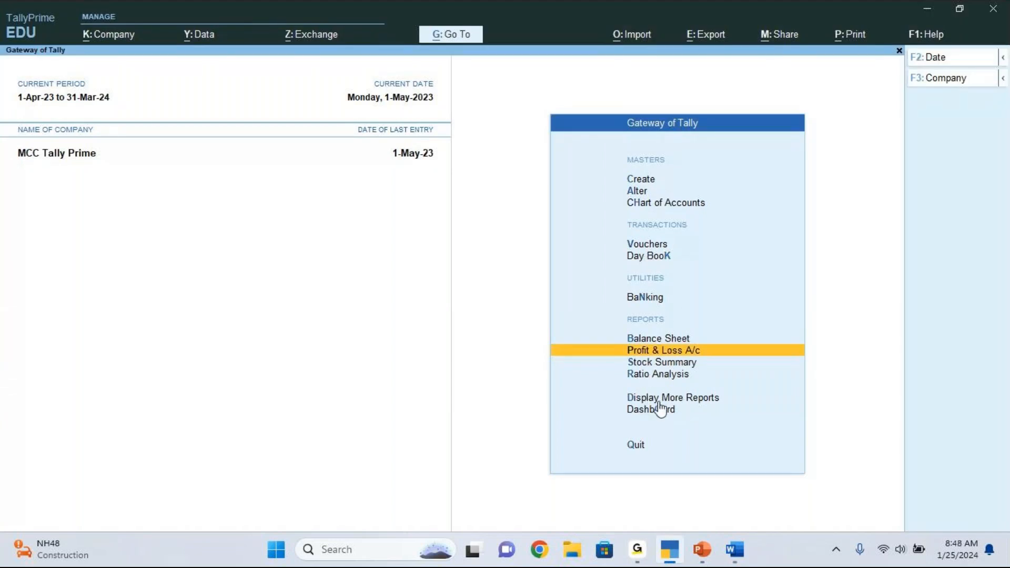
# Open the Ratio Analysis report, examine its principal groups and principal ratios, and close it
pyautogui.press('Down')
pyautogui.press('Down')
pyautogui.press('Down')
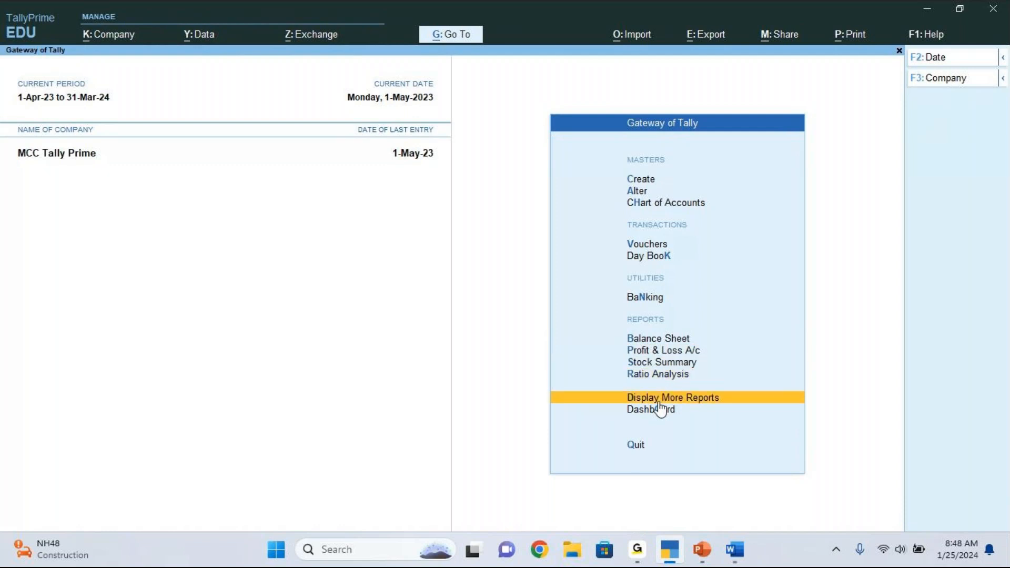
pyautogui.press('Up')
pyautogui.press('Up')
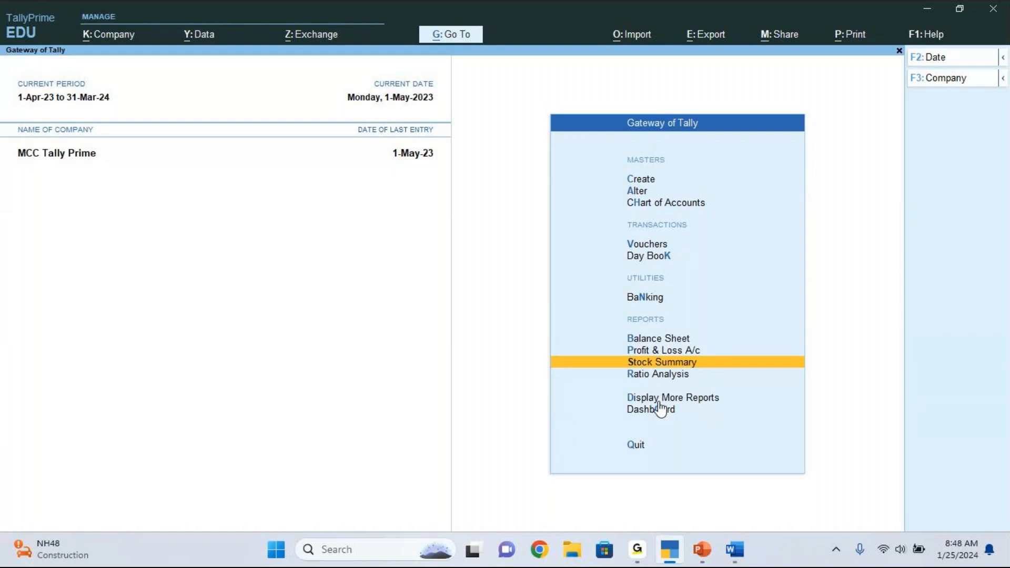
pyautogui.press('Down')
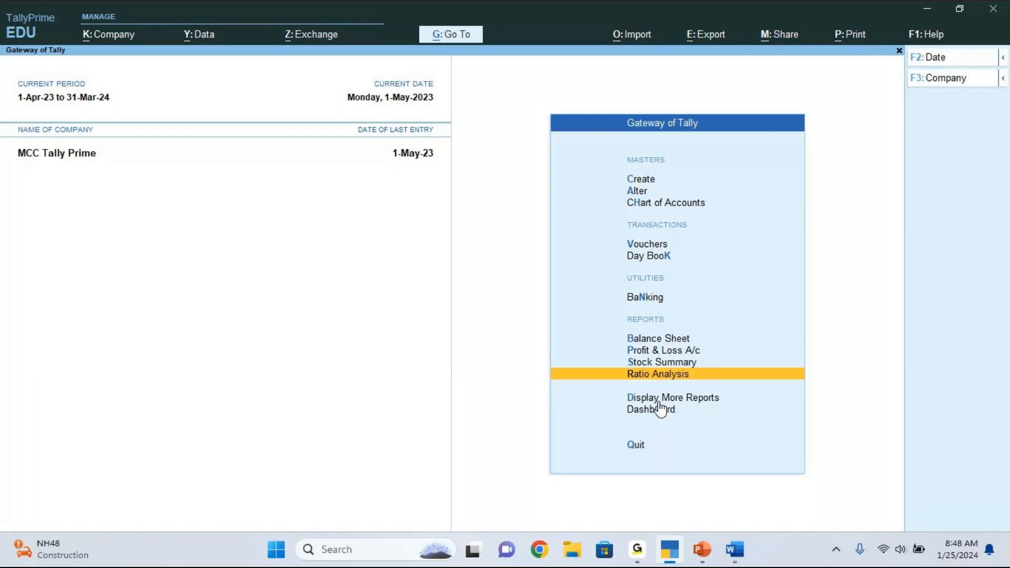
pyautogui.press('Return')
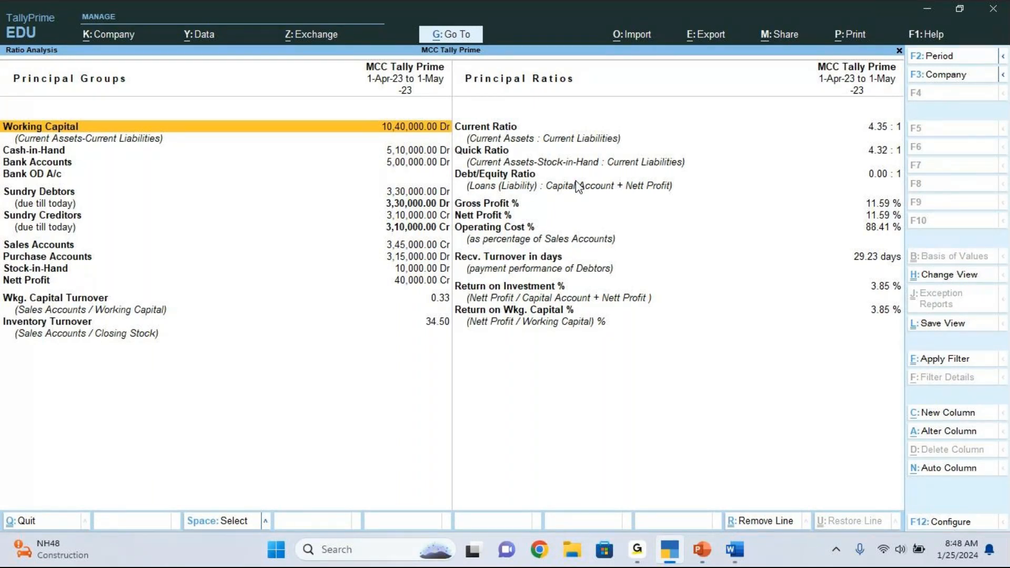
pyautogui.press('Escape')
# Open the Trial Balance from the additional reports and expand it to the detailed format
pyautogui.press('Down')
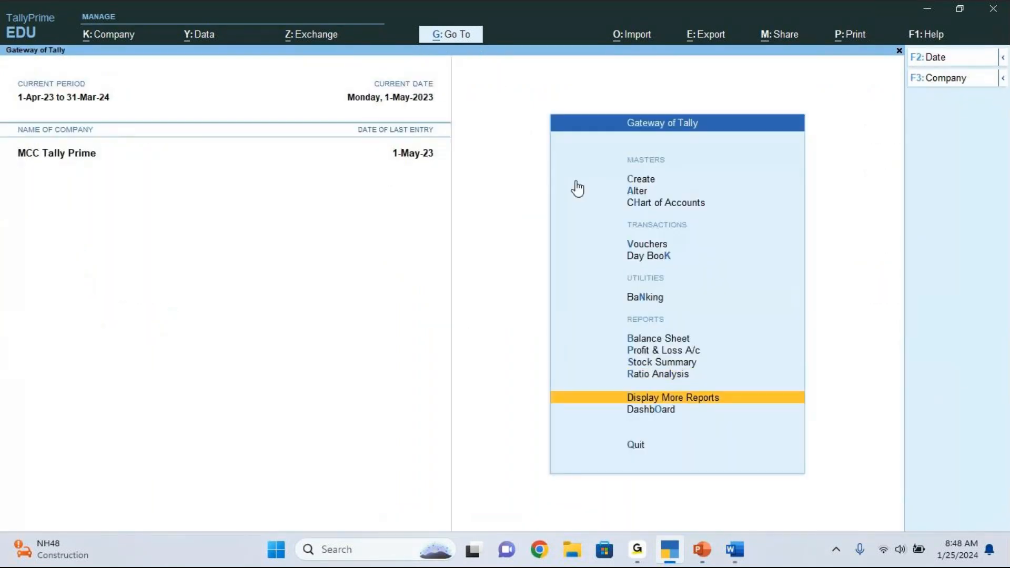
pyautogui.press('Return')
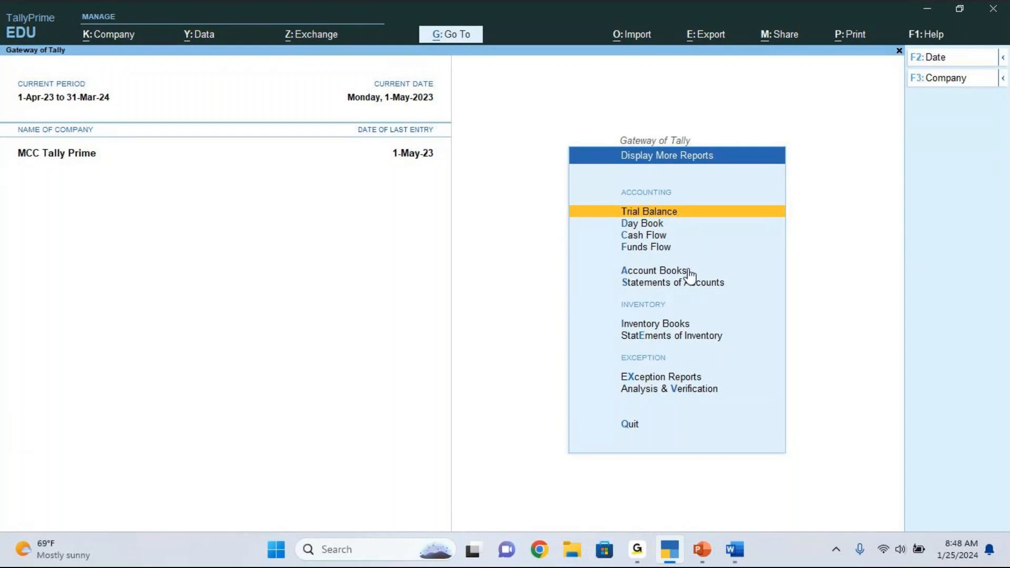
pyautogui.click(656, 213)
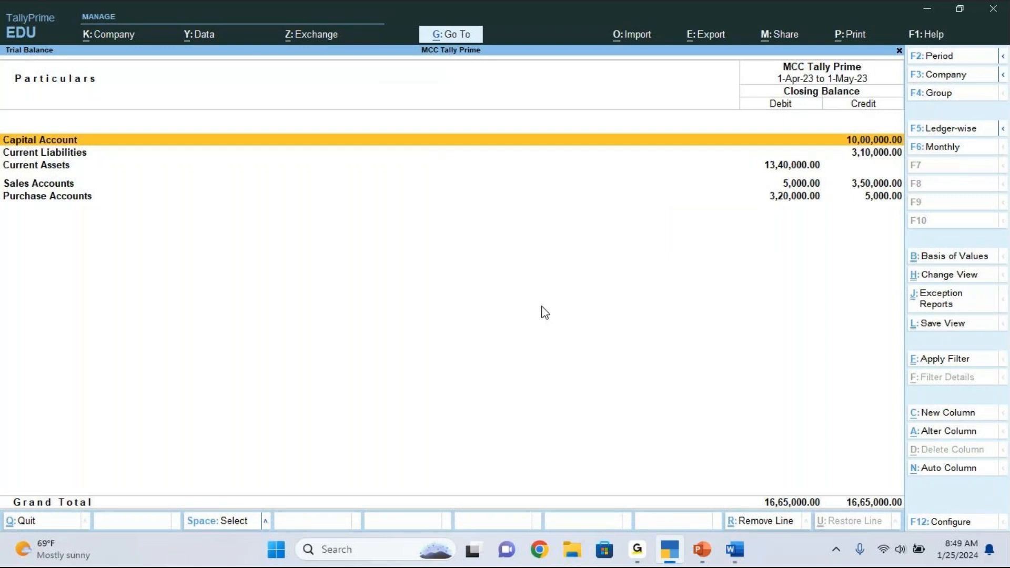
pyautogui.hotkey('alt', 'F5')
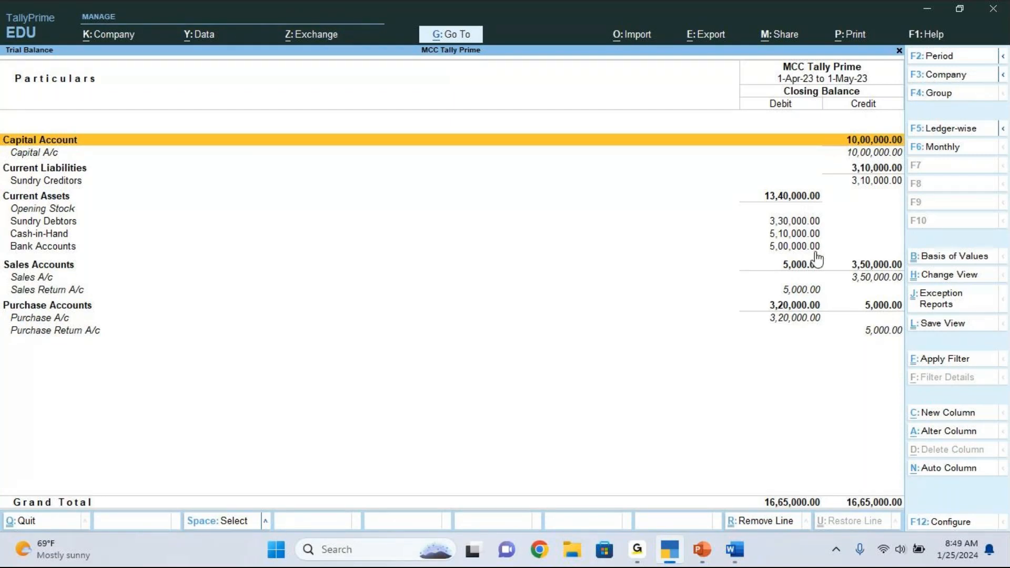
# Check the alternative views offered for the Trial Balance without changing the view, and close the report
pyautogui.hotkey('ctrl', 'h')
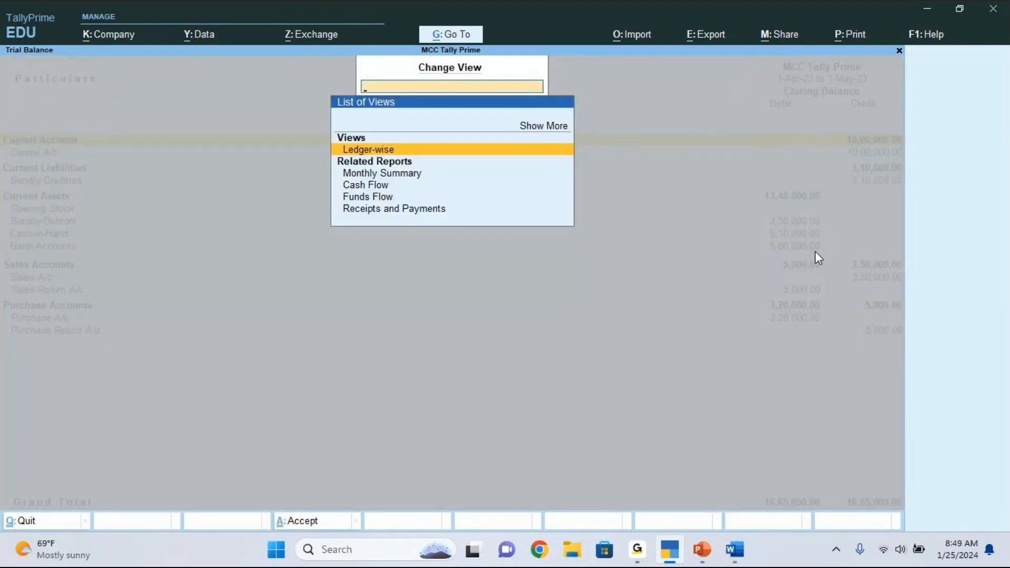
pyautogui.press('Escape')
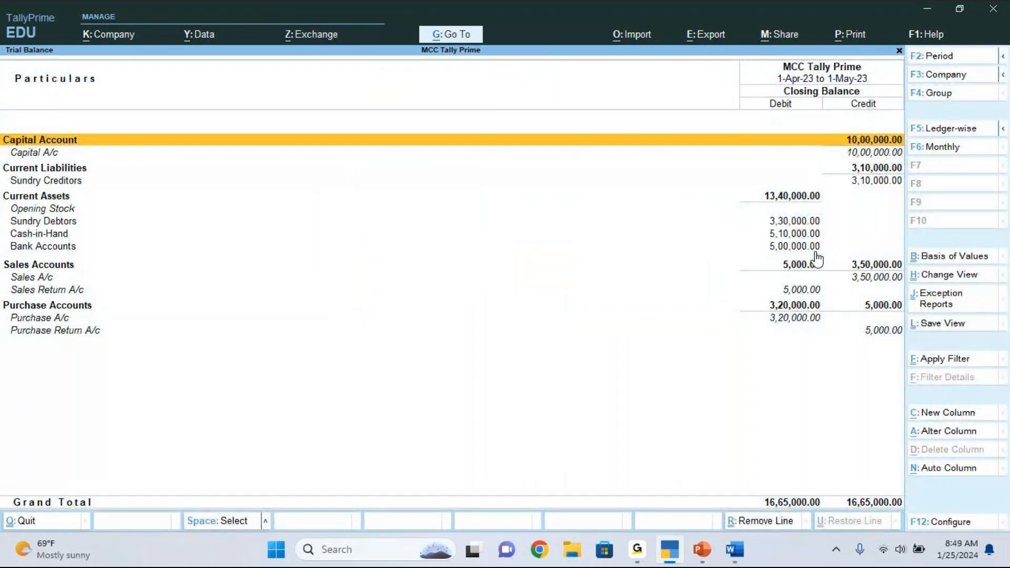
pyautogui.press('Escape')
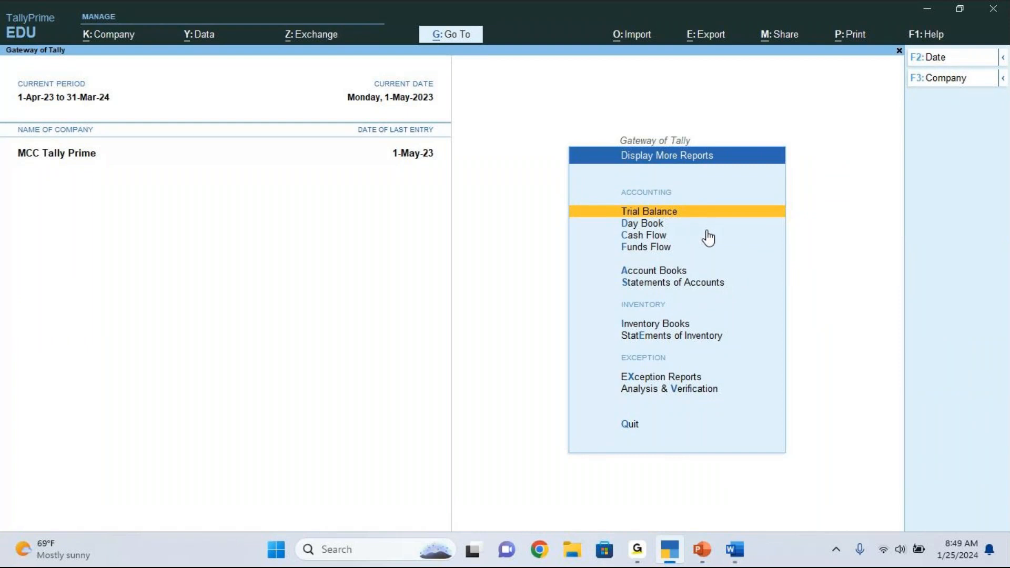
# Open the Account Books list among the additional accounting reports
pyautogui.press('Down')
pyautogui.press('Down')
pyautogui.press('Down')
pyautogui.press('Down')
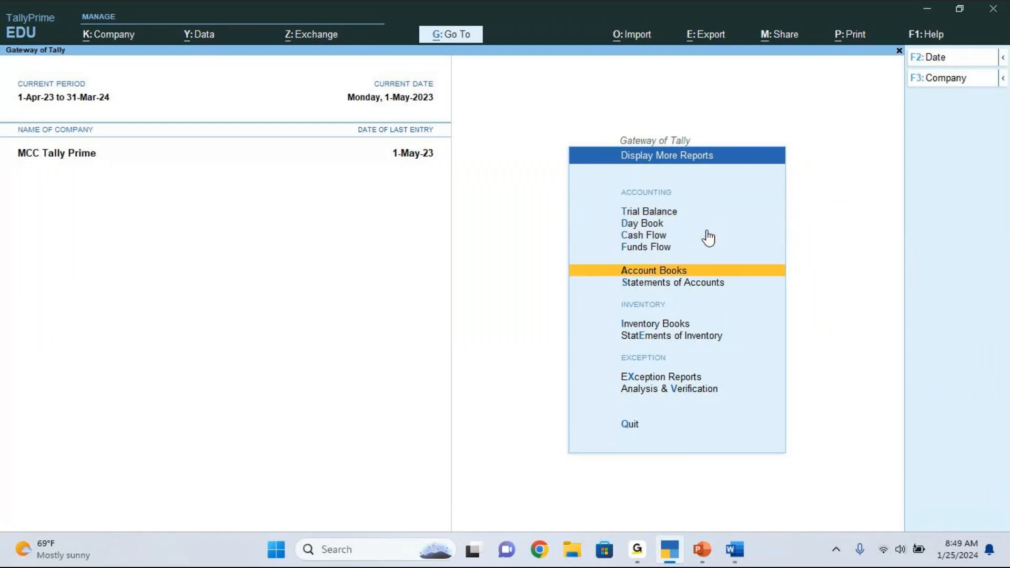
pyautogui.press('Return')
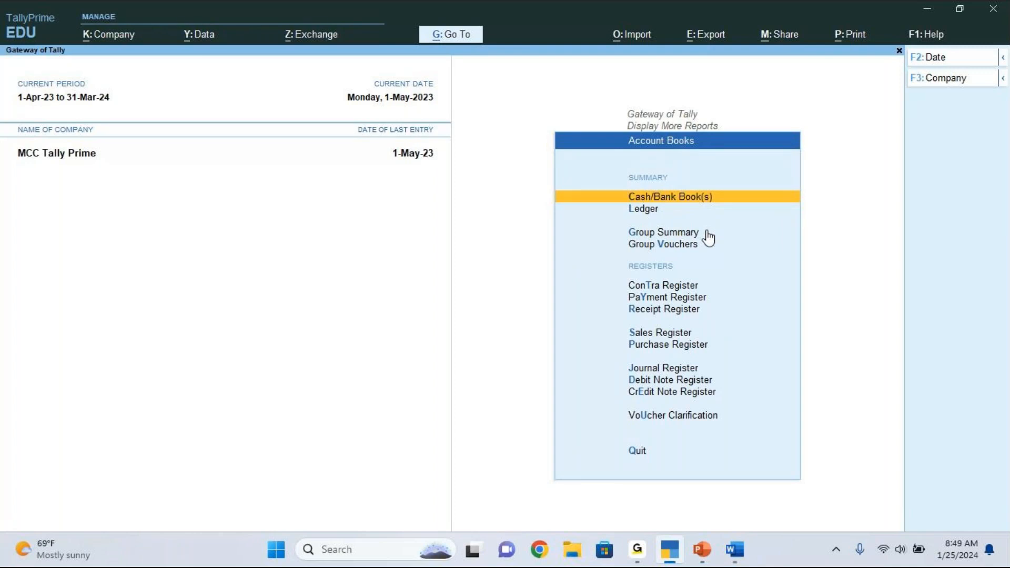
# Open the Sales Register to view the company's monthly sales
pyautogui.press('Down')
pyautogui.press('Down')
pyautogui.press('Down')
pyautogui.press('Down')
pyautogui.press('Down')
pyautogui.press('Down')
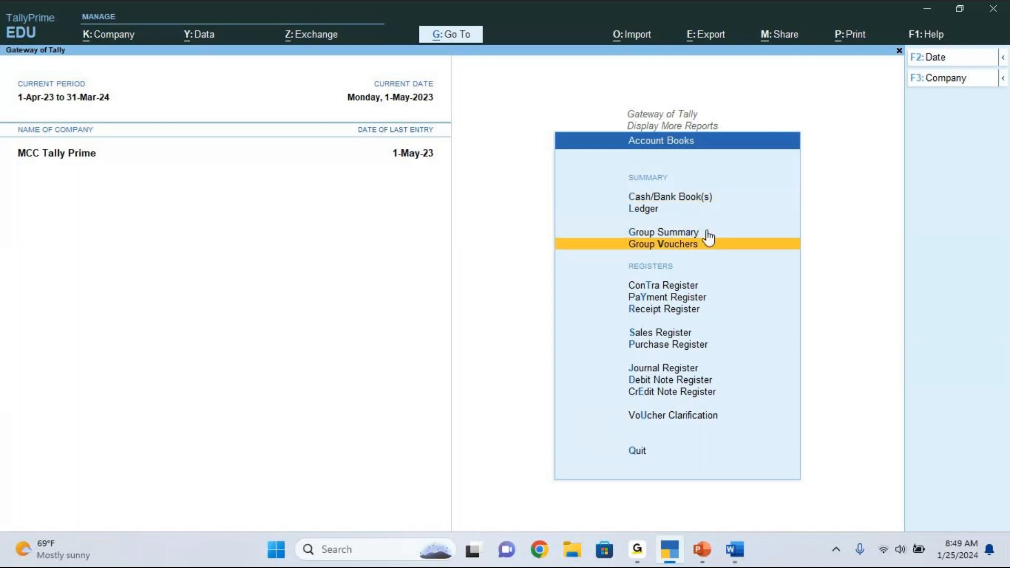
pyautogui.press('Down')
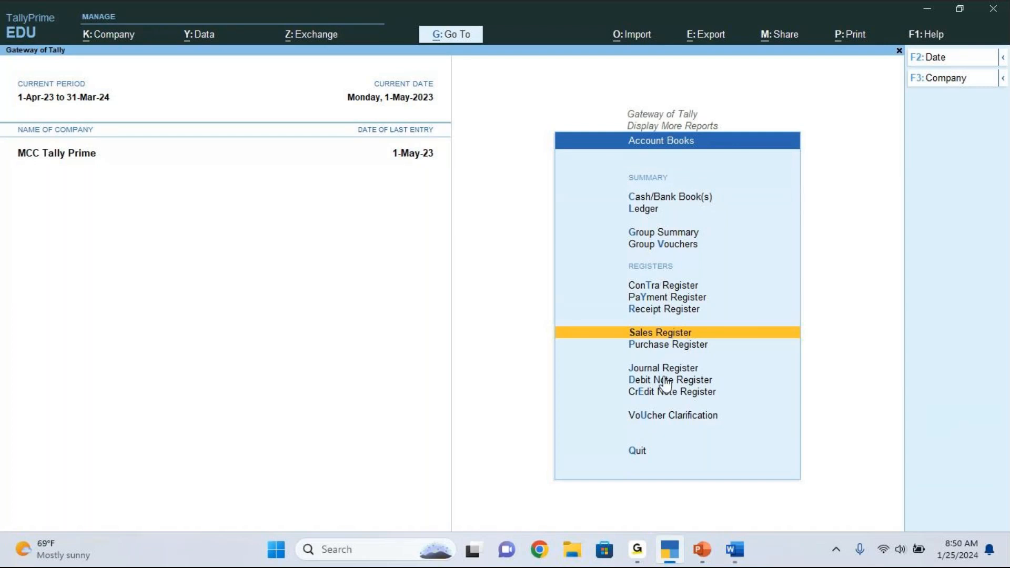
pyautogui.press('Return')
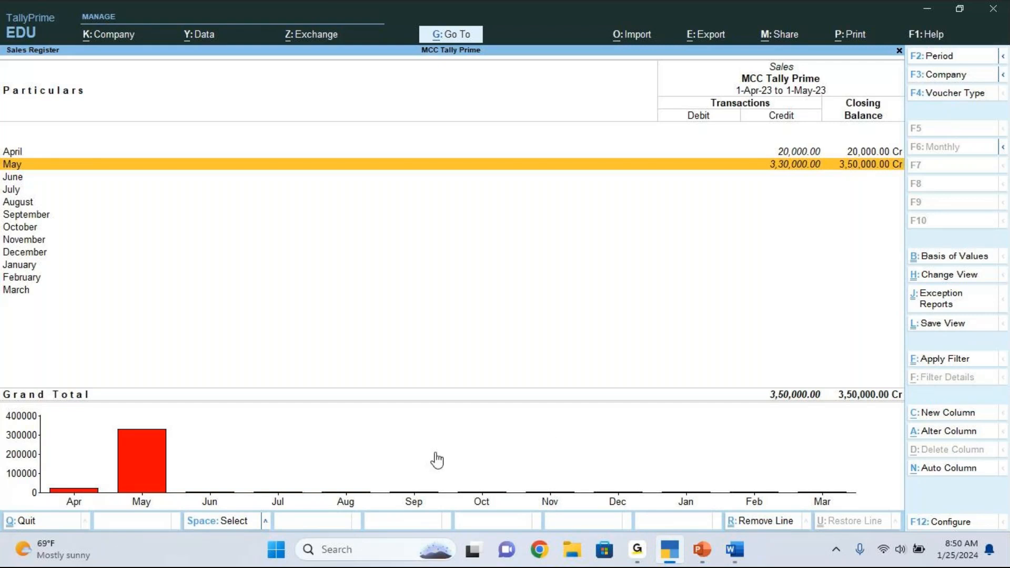
# Examine the April and May sales vouchers from the Sales Register, and return to the Account Books list
pyautogui.press('Up')
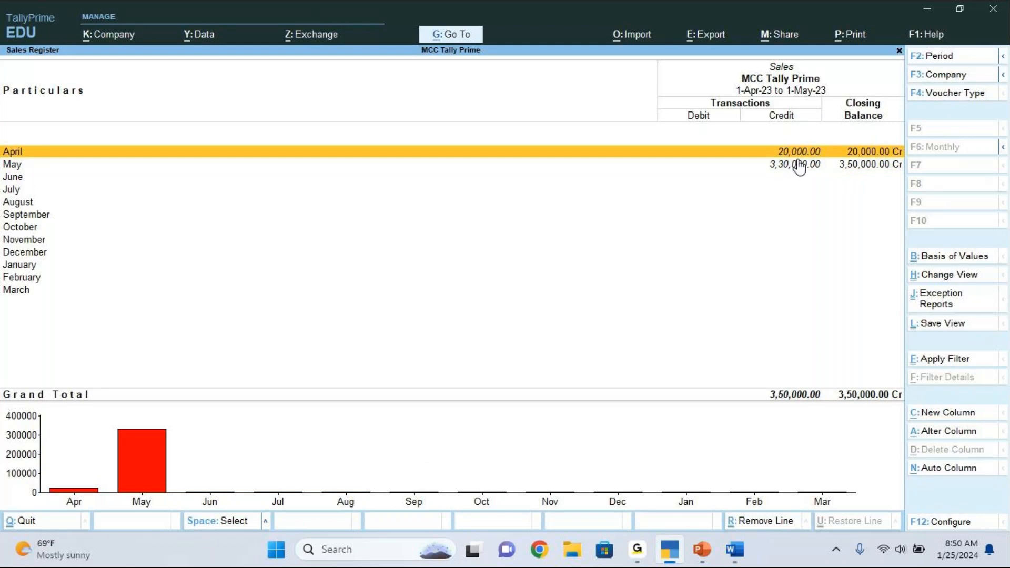
pyautogui.press('Return')
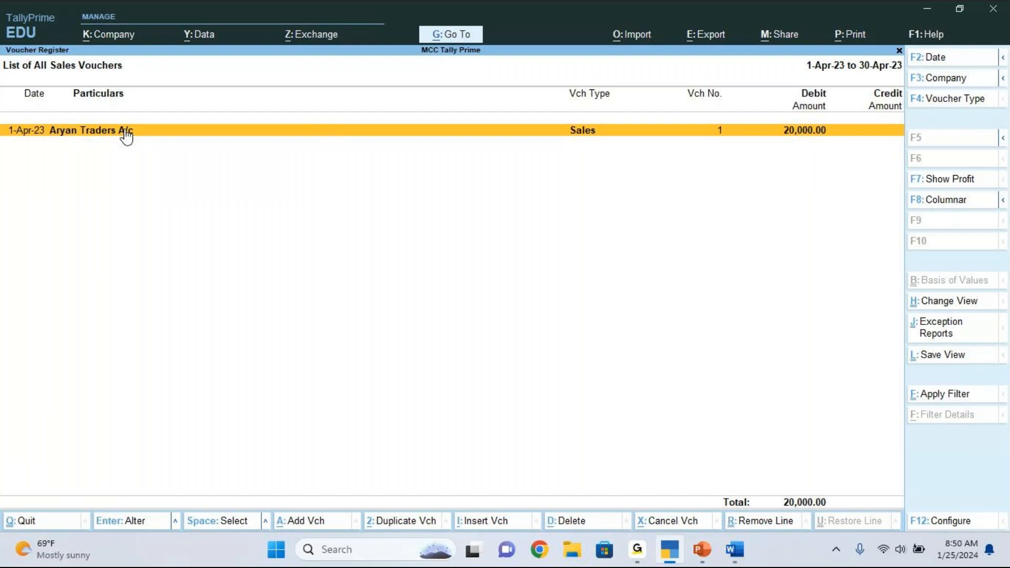
pyautogui.press('Escape')
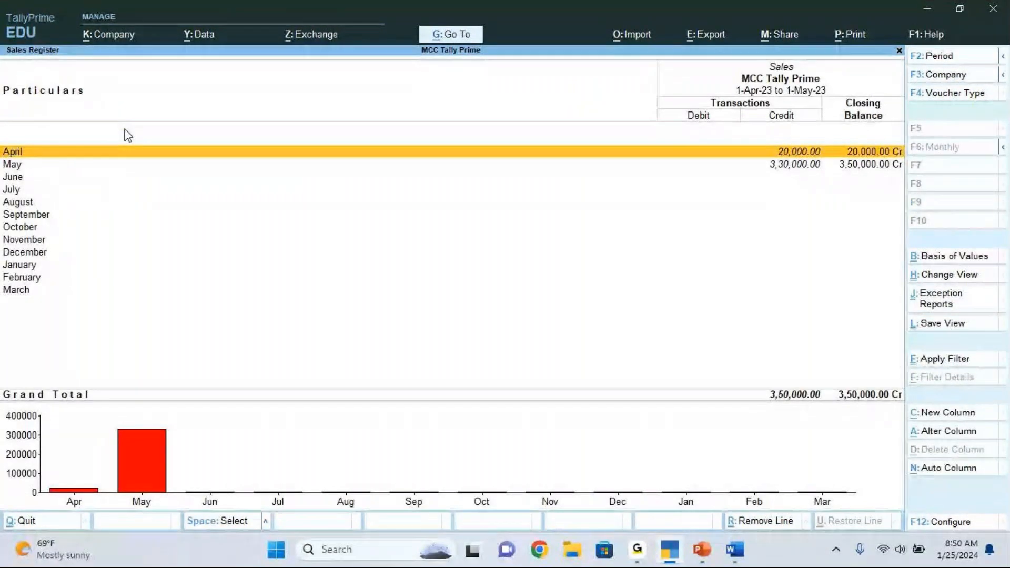
pyautogui.press('Down')
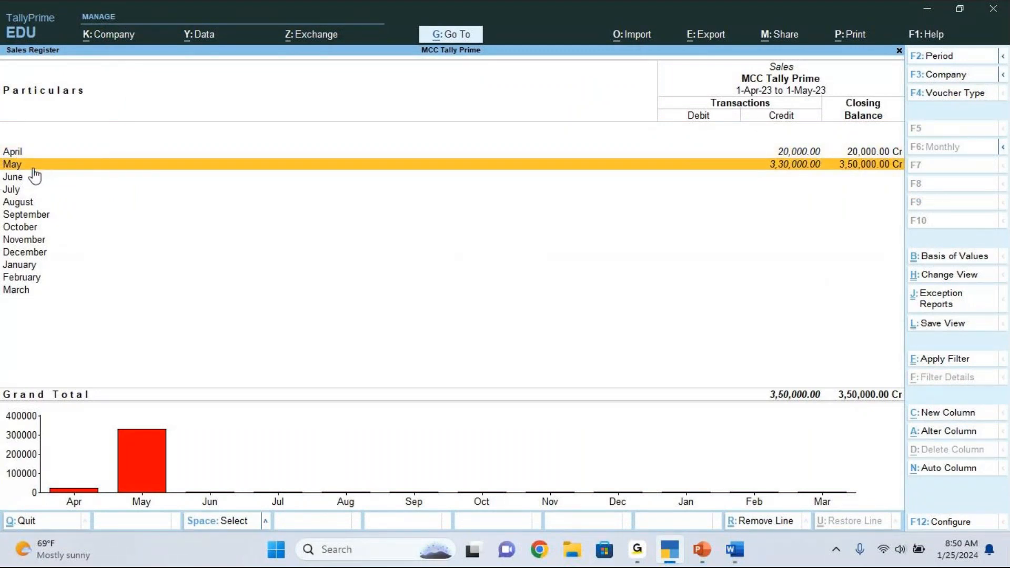
pyautogui.click(793, 170)
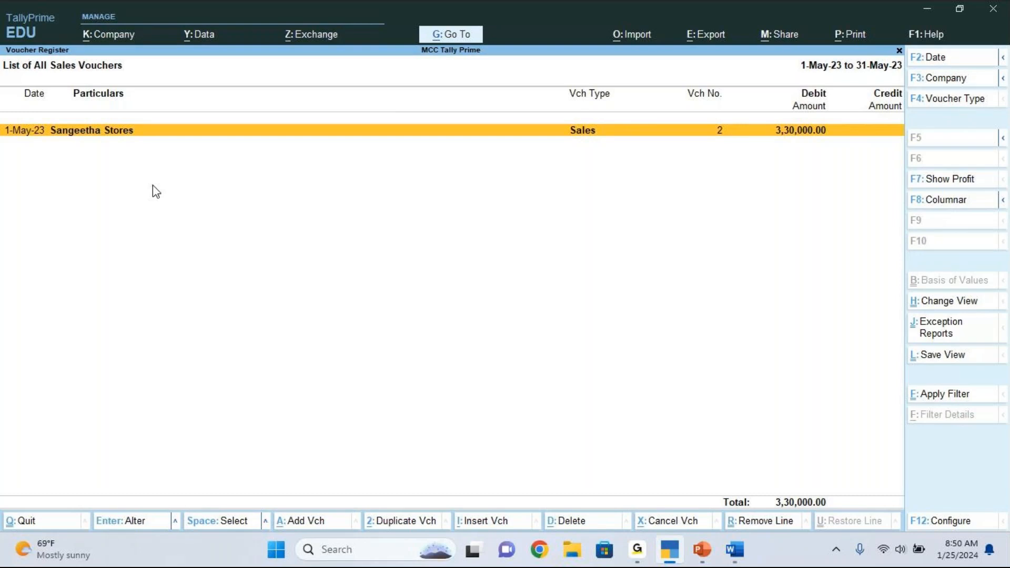
pyautogui.press('Escape')
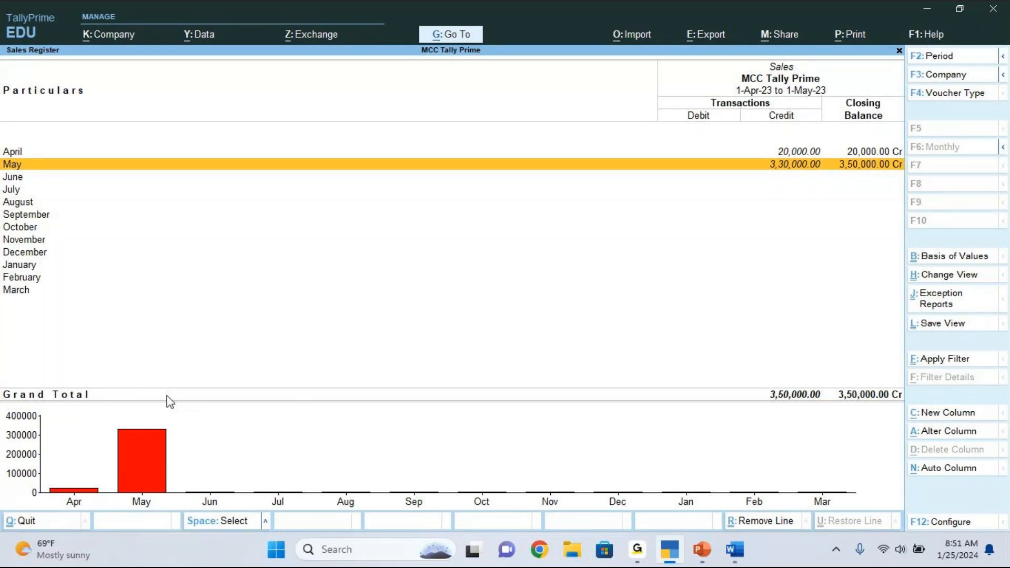
pyautogui.press('Escape')
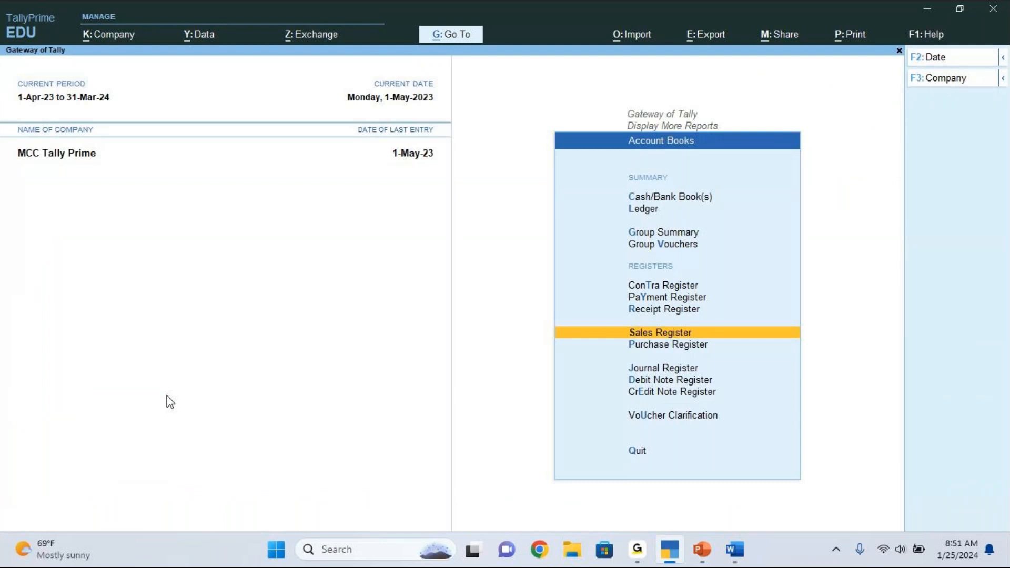
# Review the April and May entries in the Purchase Register, and return to the Gateway of Tally
pyautogui.press('Down')
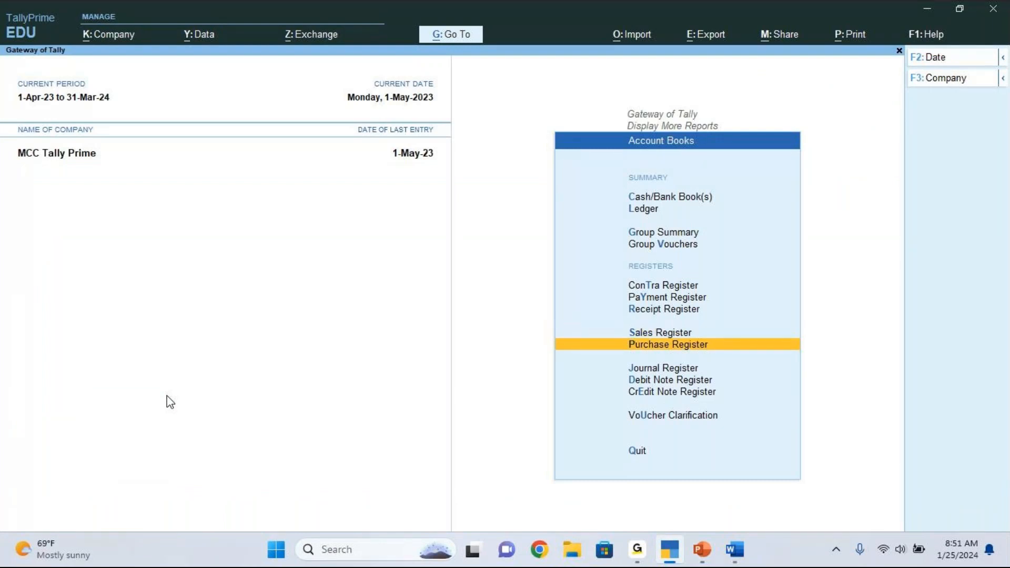
pyautogui.press('Return')
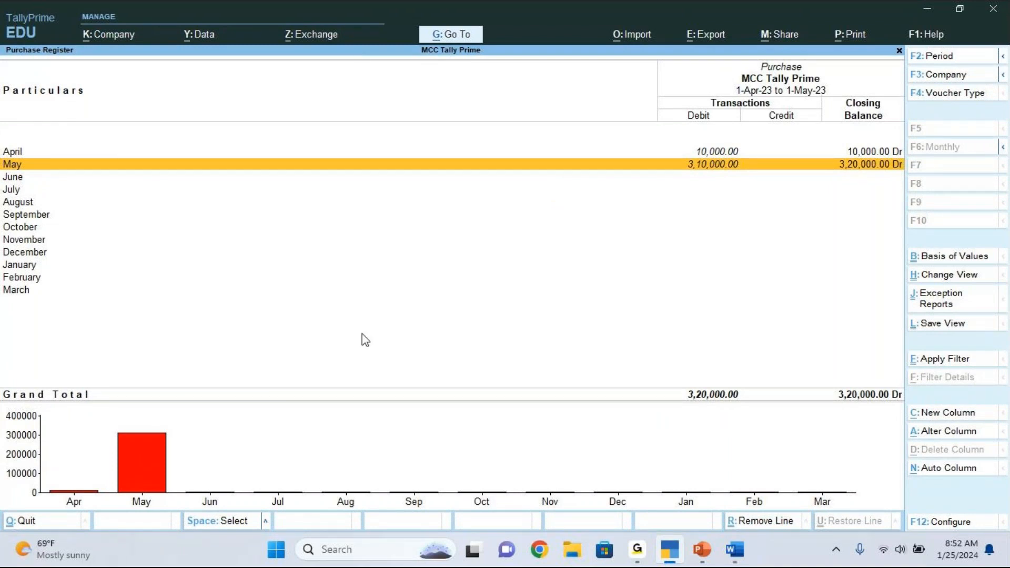
pyautogui.press('Up')
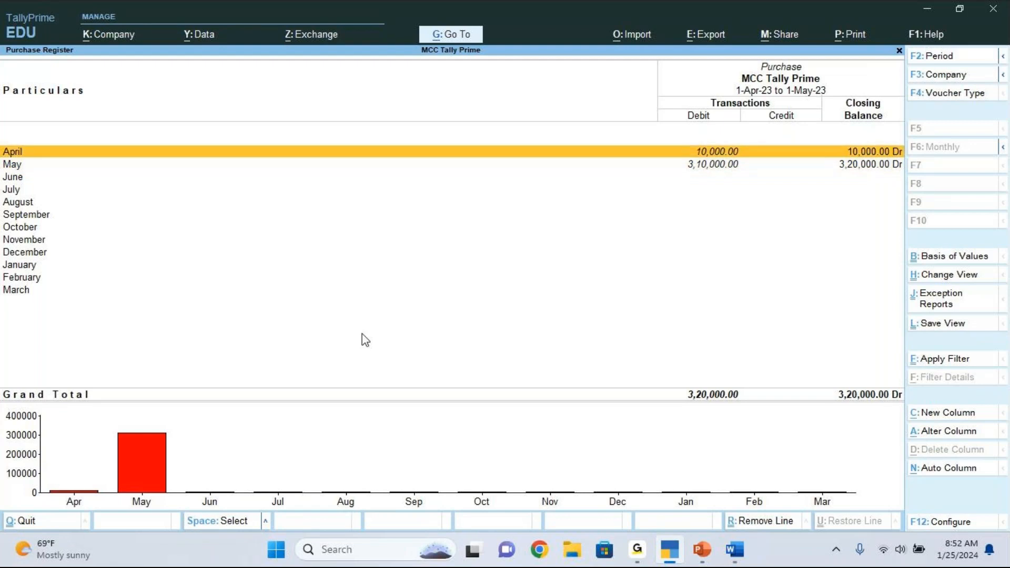
pyautogui.press('Down')
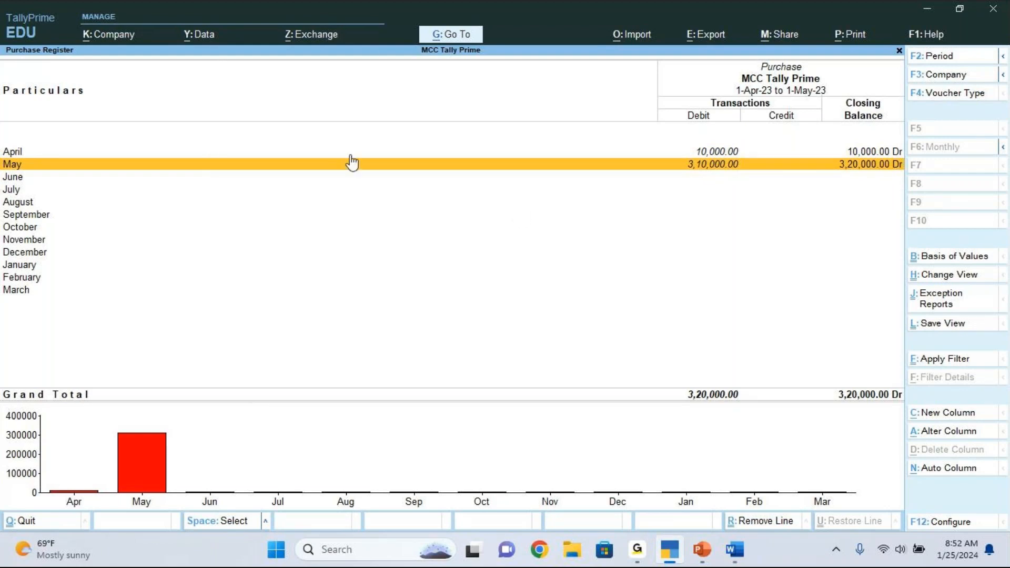
pyautogui.press('Escape')
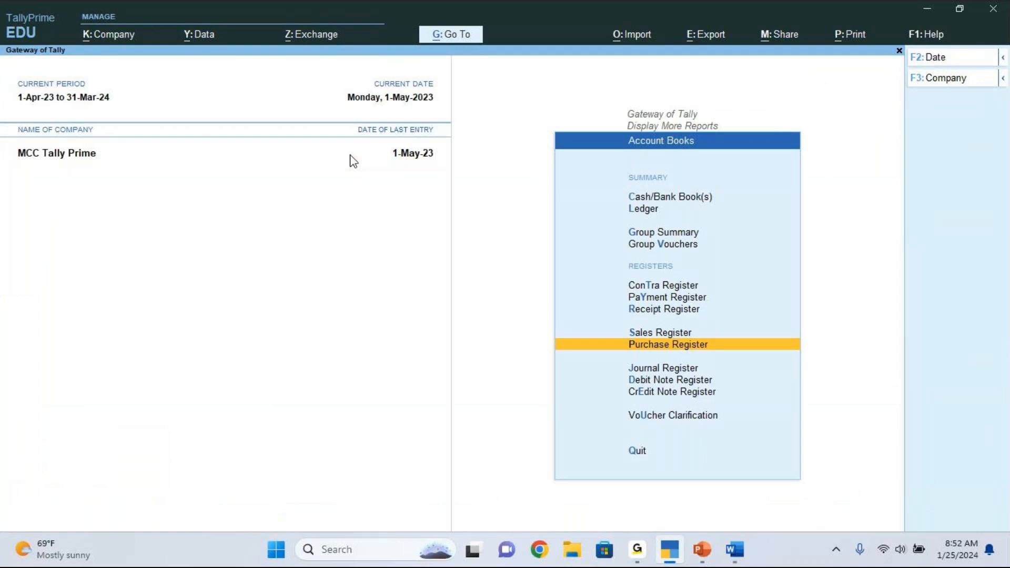
pyautogui.press('Escape')
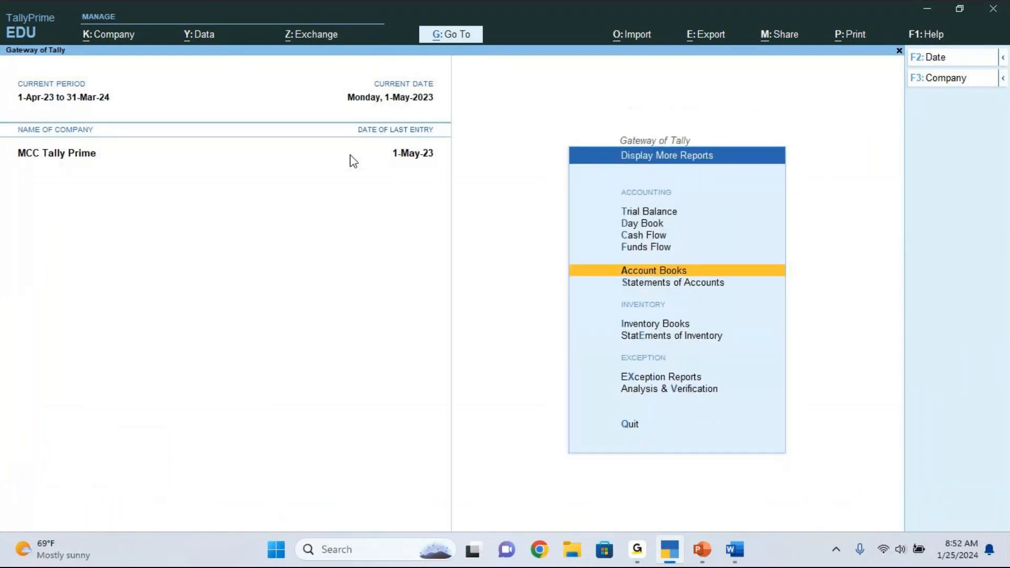
pyautogui.press('Escape')
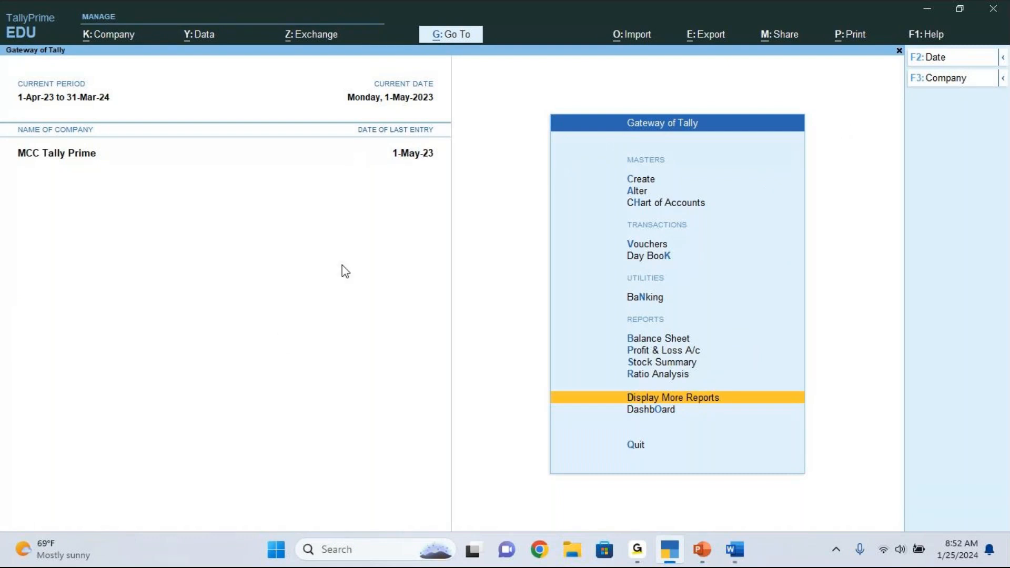
# Revisit the Account Books list to locate the Sales and Purchase Registers, and go back to the Gateway of Tally
pyautogui.click(647, 400)
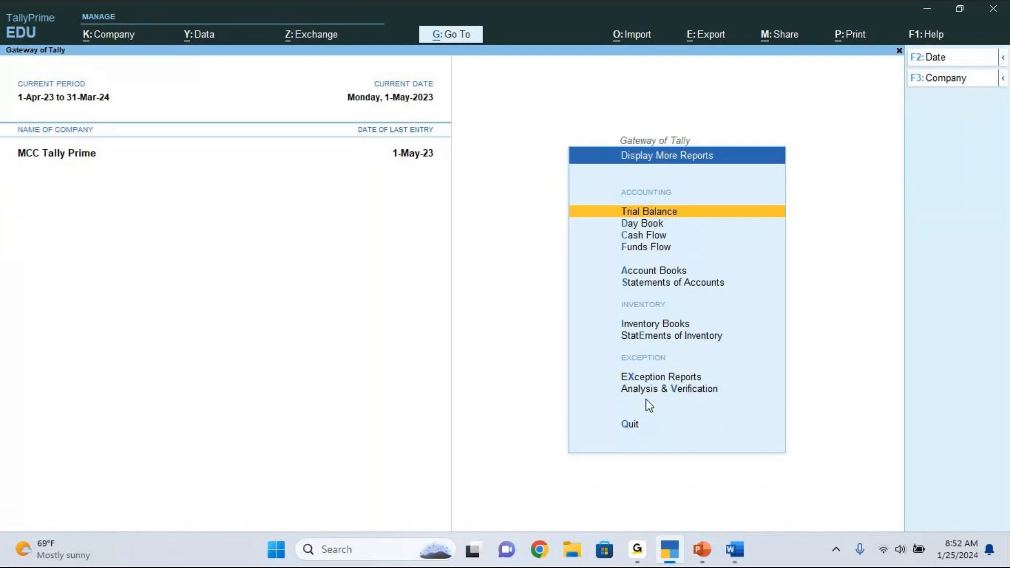
pyautogui.press('Down')
pyautogui.press('Down')
pyautogui.press('Down')
pyautogui.press('Down')
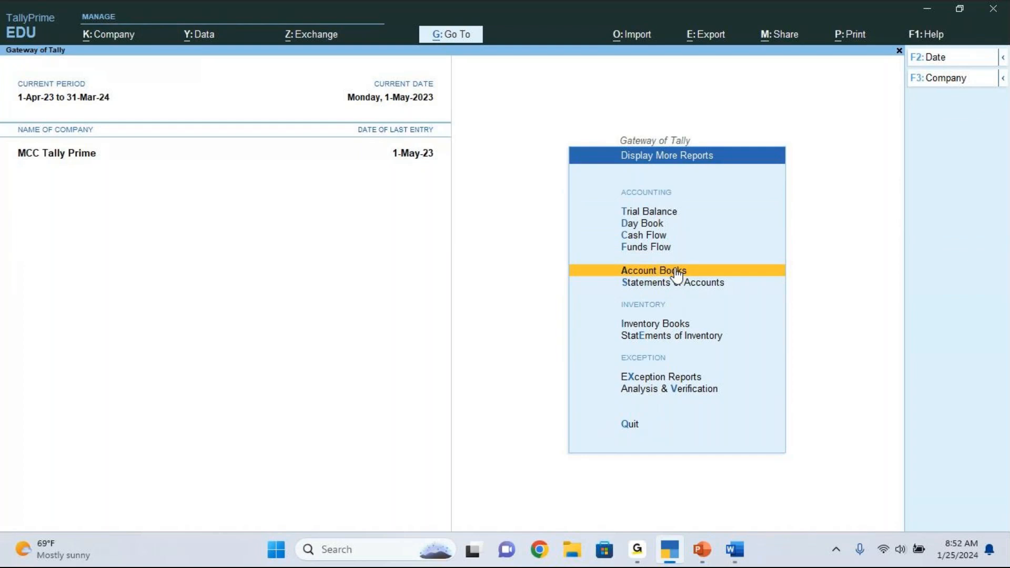
pyautogui.click(677, 273)
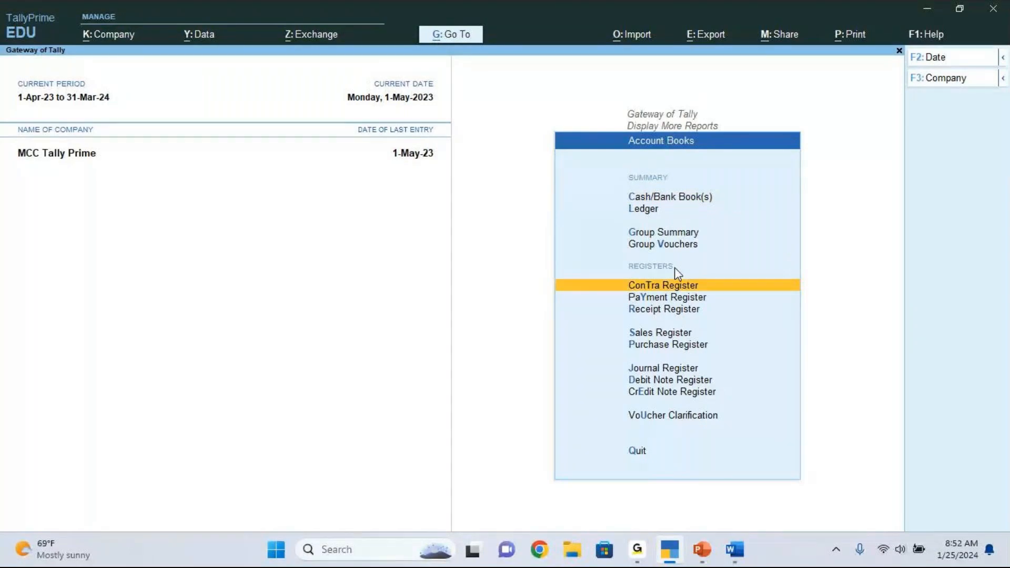
pyautogui.press('Down')
pyautogui.press('Down')
pyautogui.press('Down')
pyautogui.press('Down')
pyautogui.press('Up')
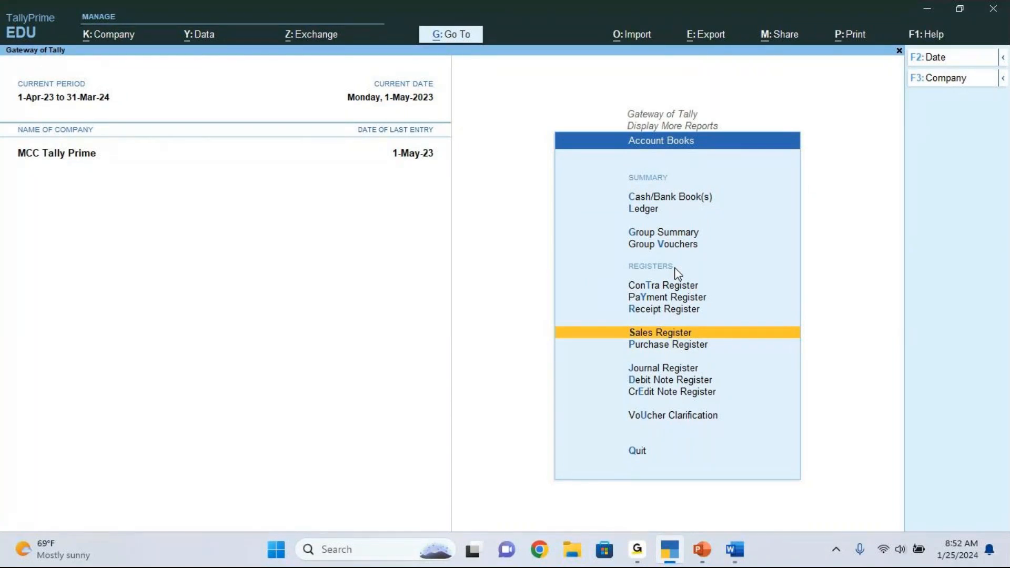
pyautogui.click(912, 115)
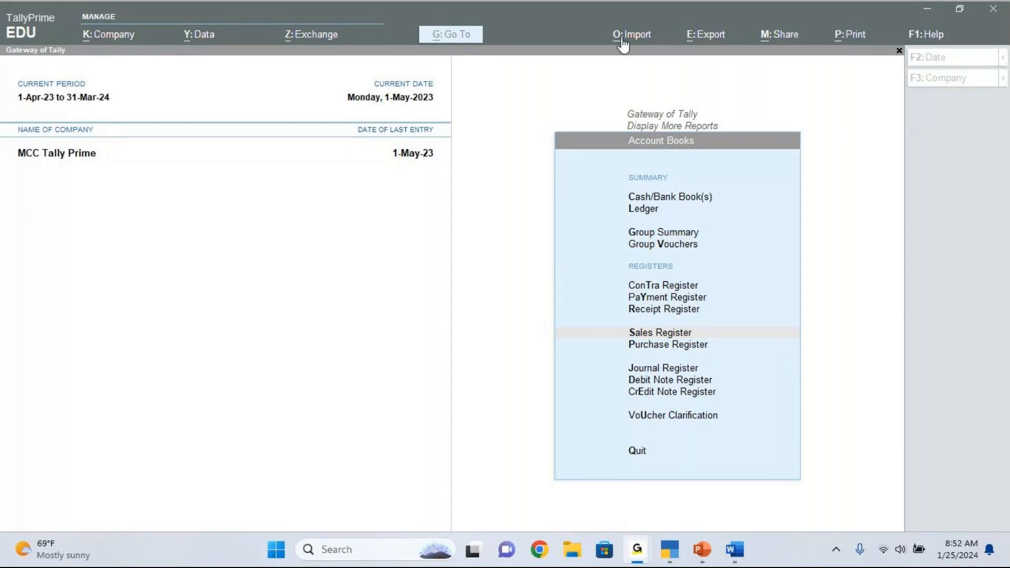
pyautogui.click(637, 74)
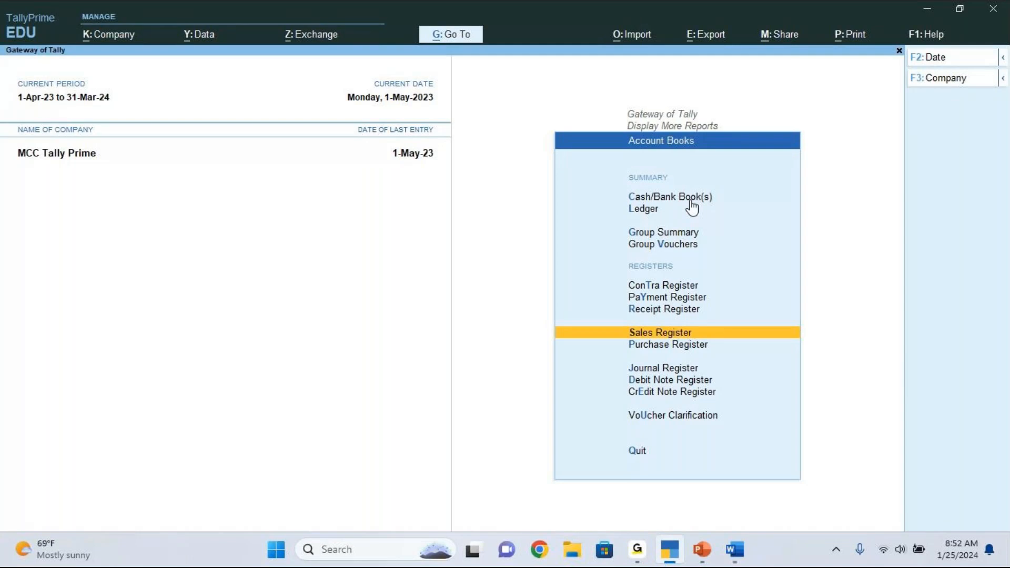
pyautogui.press('Escape')
pyautogui.press('Escape')
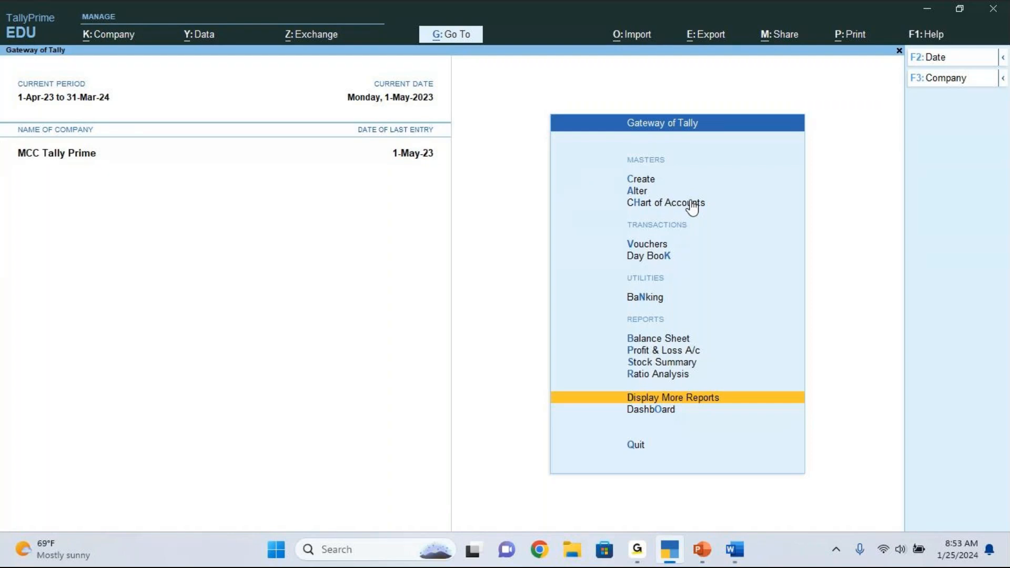
pyautogui.click(636, 17)
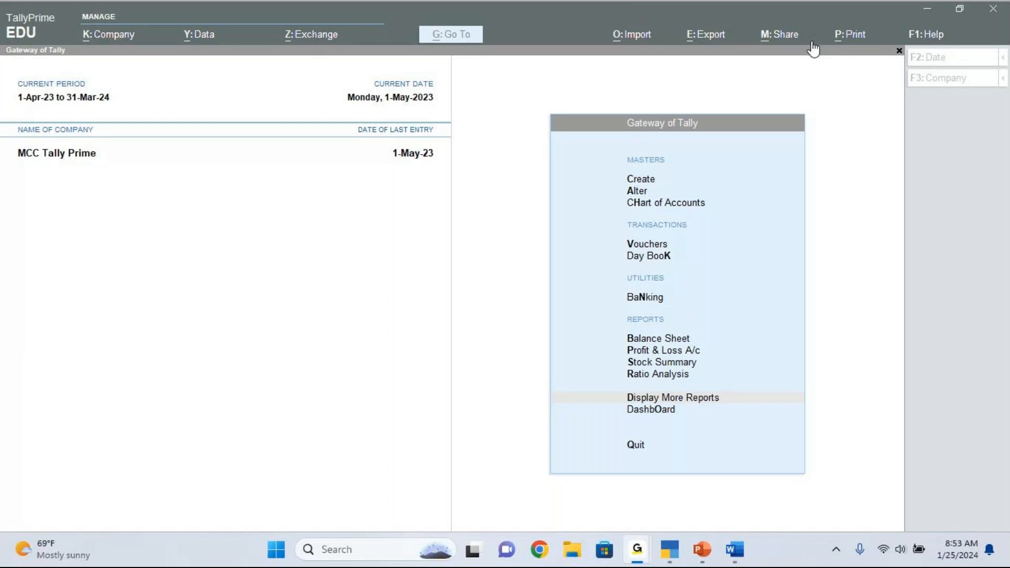
pyautogui.click(664, 126)
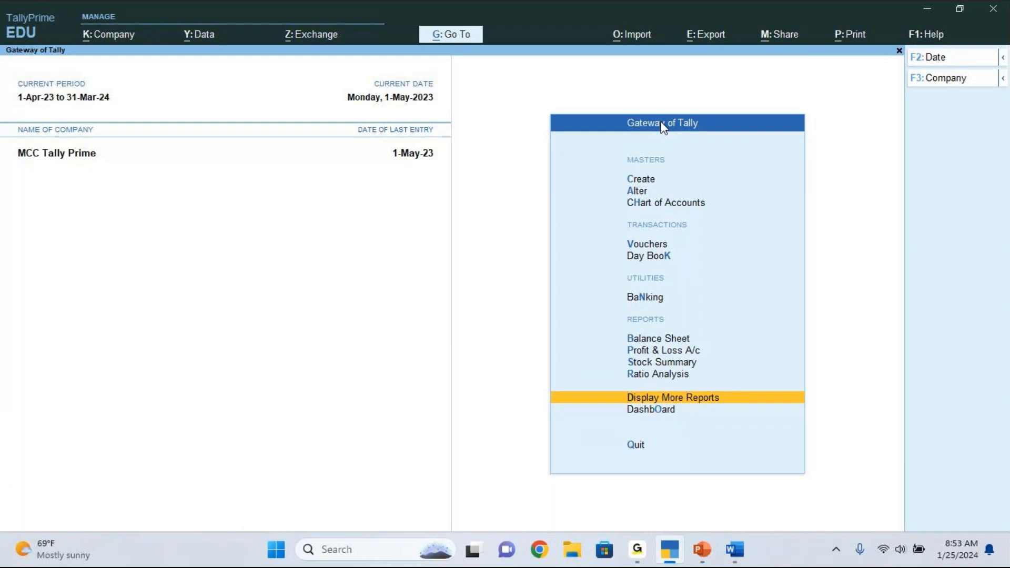
# Switch to the order processing presentation in PowerPoint and read the first slide, Order Processing
pyautogui.click(707, 559)
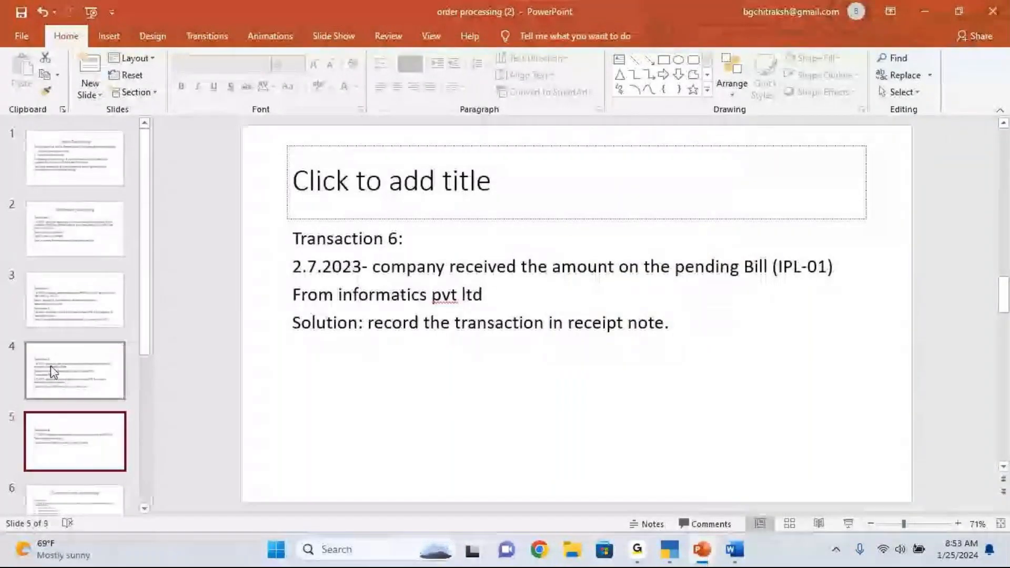
pyautogui.click(103, 164)
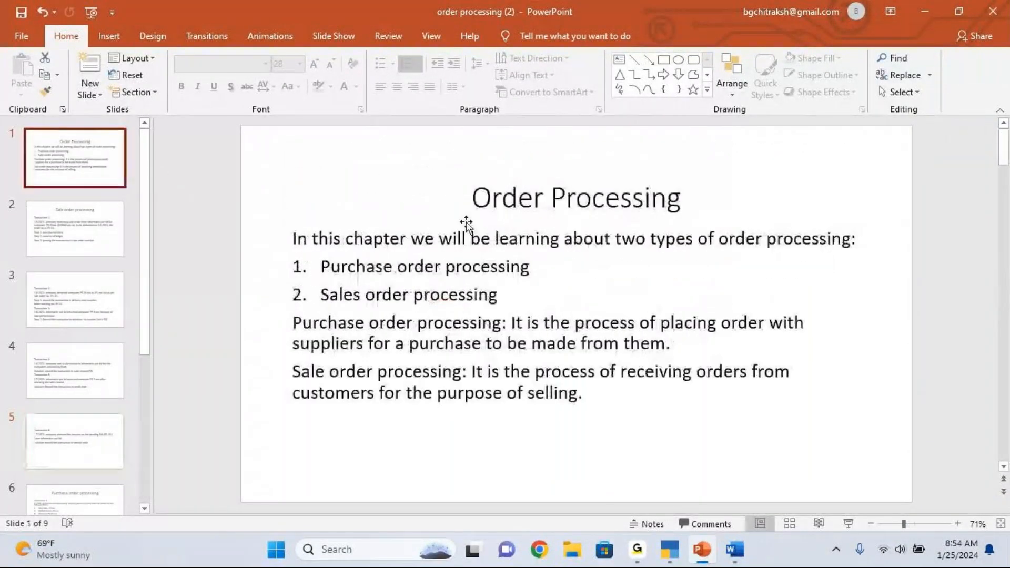
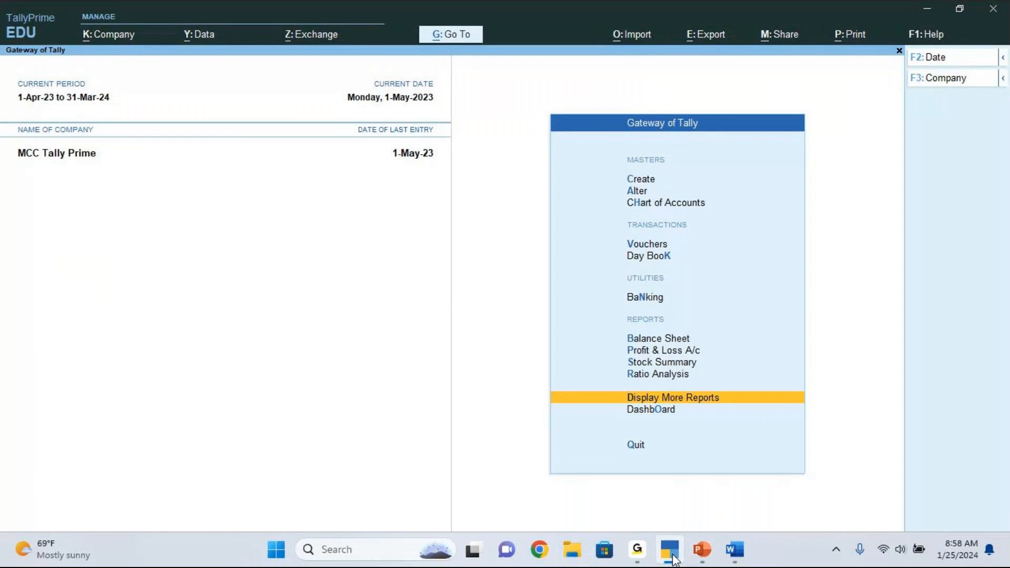
# Start creating a new ledger from the Gateway of Tally and name it Informatics Pvt Ltd
pyautogui.press('Up')
pyautogui.press('Up')
pyautogui.press('Up')
pyautogui.press('Up')
pyautogui.press('Up')
pyautogui.press('Up')
pyautogui.press('Up')
pyautogui.press('Up')
pyautogui.press('Up')
pyautogui.press('Up')
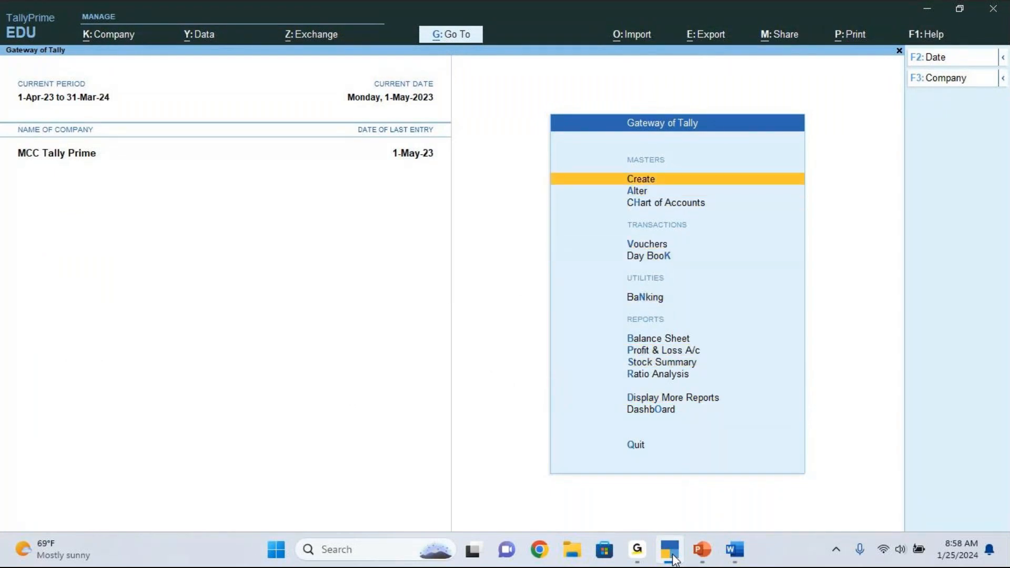
pyautogui.press('Return')
pyautogui.press('Down')
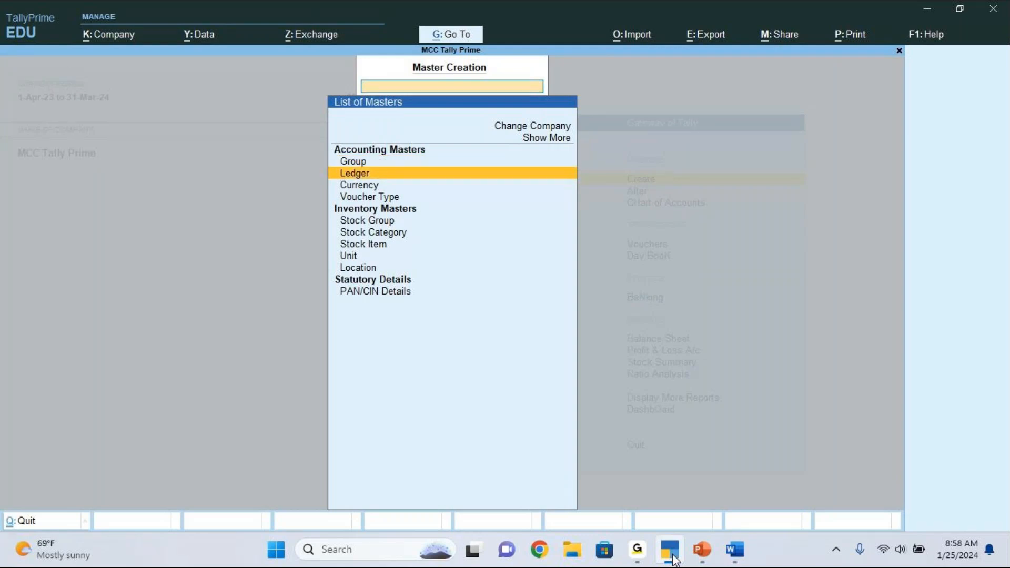
pyautogui.press('Return')
pyautogui.write('Informatics Pvt Ltd')
pyautogui.press('Return')
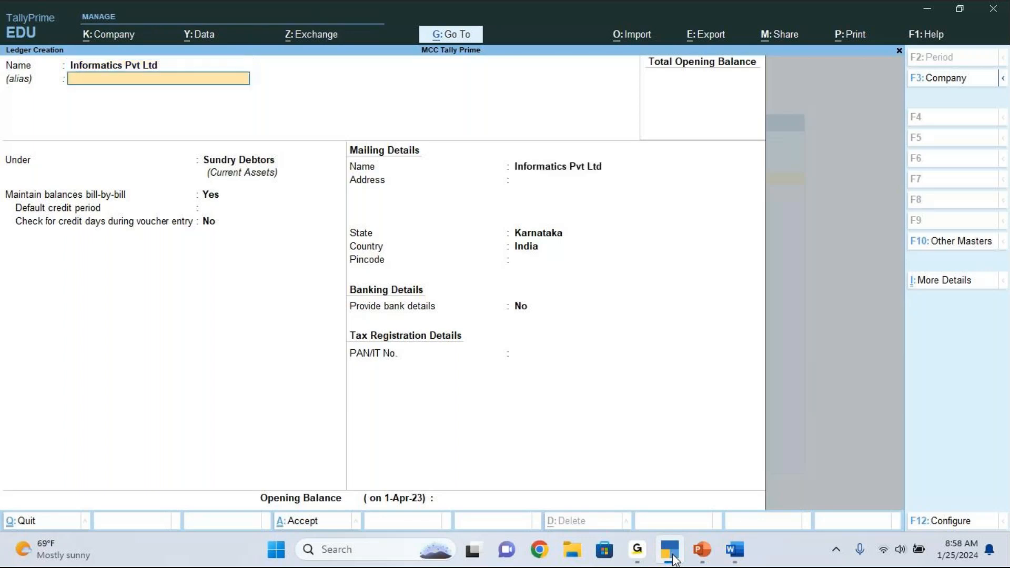
# Keep the ledger under Sundry Debtors without an alias, save it, and leave ledger creation
pyautogui.press('Return')
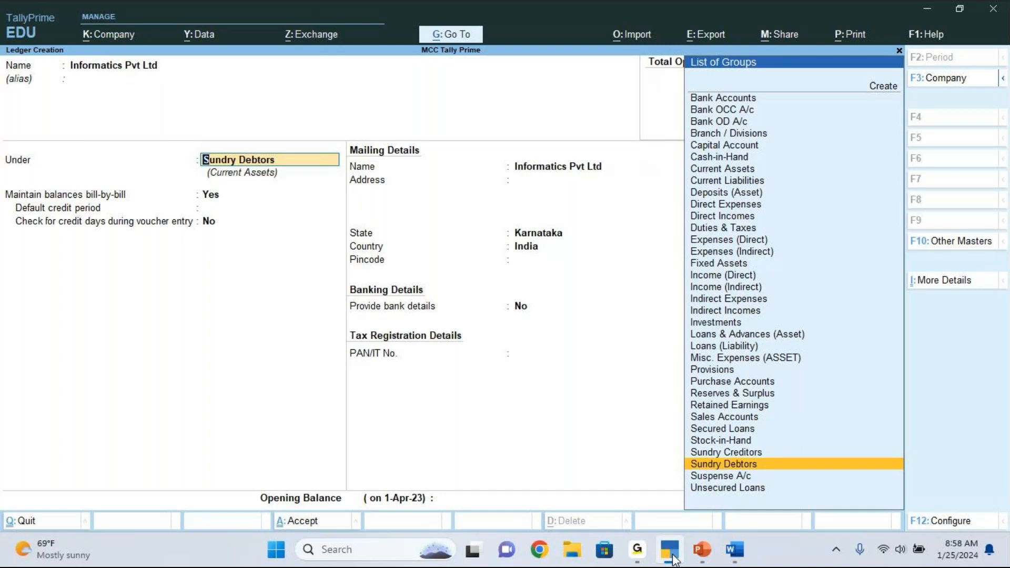
pyautogui.press('Return')
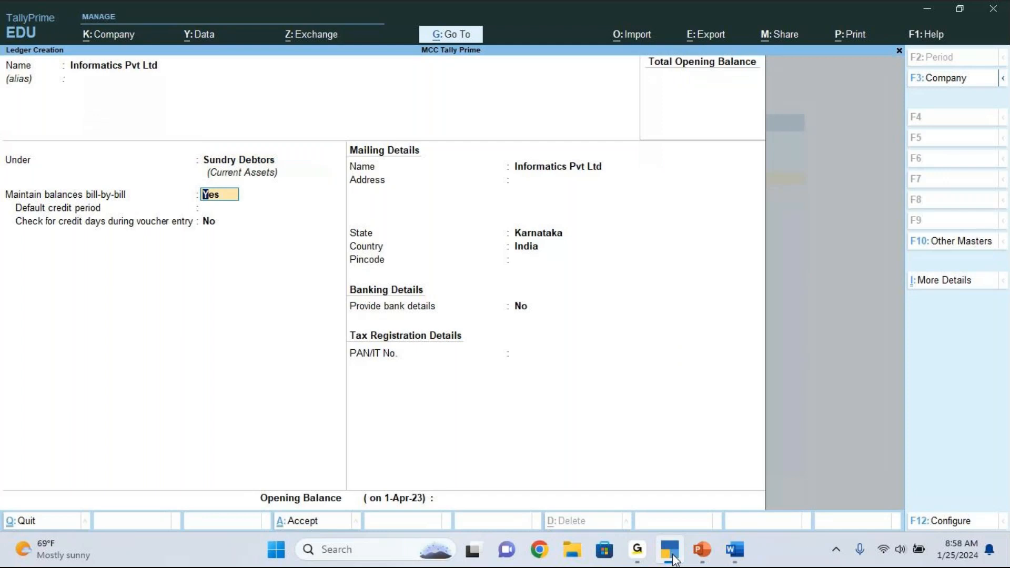
pyautogui.press('ctrl')
pyautogui.hotkey('ctrl', 'a')
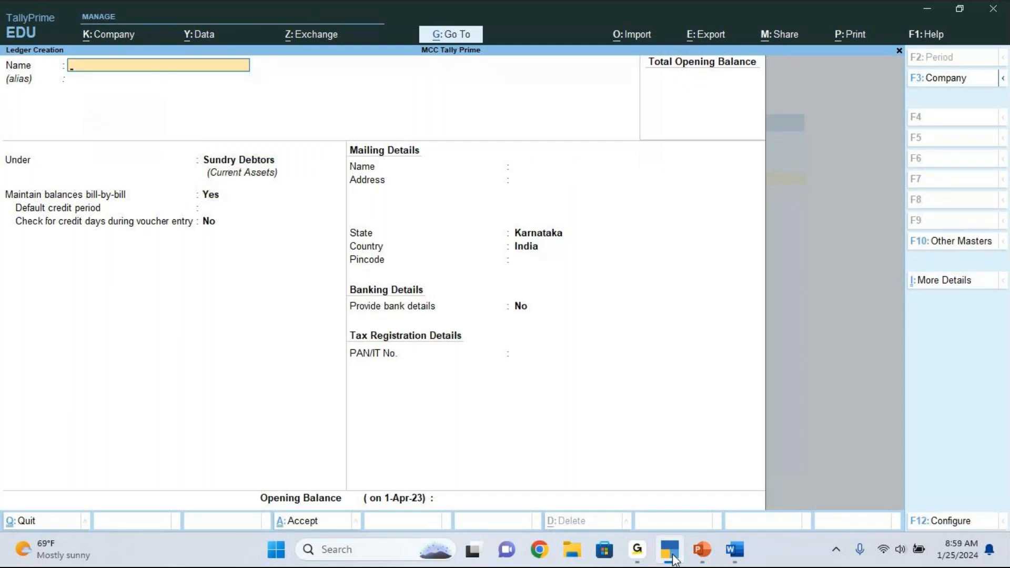
pyautogui.press('Escape')
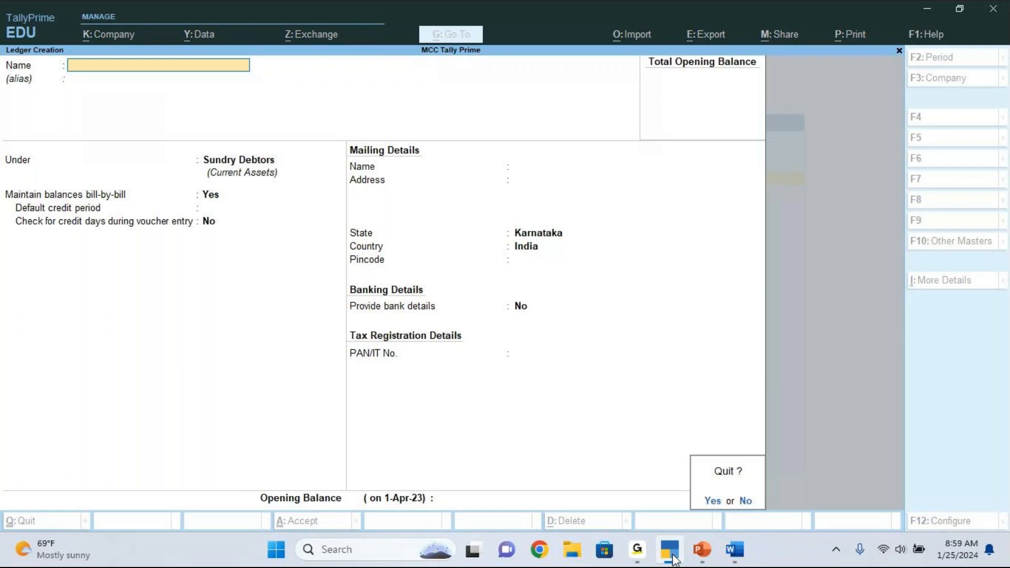
pyautogui.press('y')
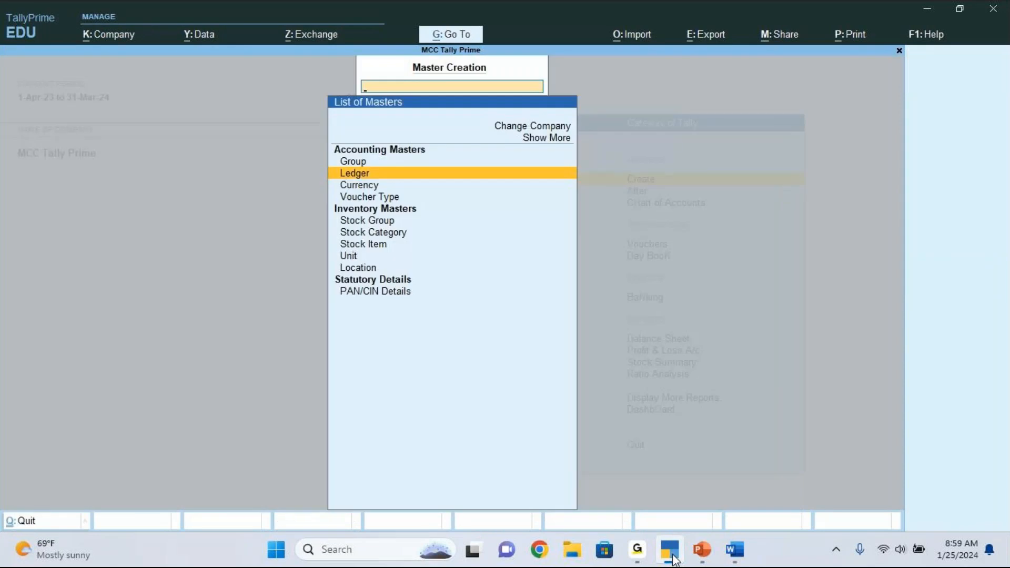
# Start creating a new stock item and name it Computer P5
pyautogui.press('Down')
pyautogui.press('Down')
pyautogui.press('Down')
pyautogui.press('Down')
pyautogui.press('Down')
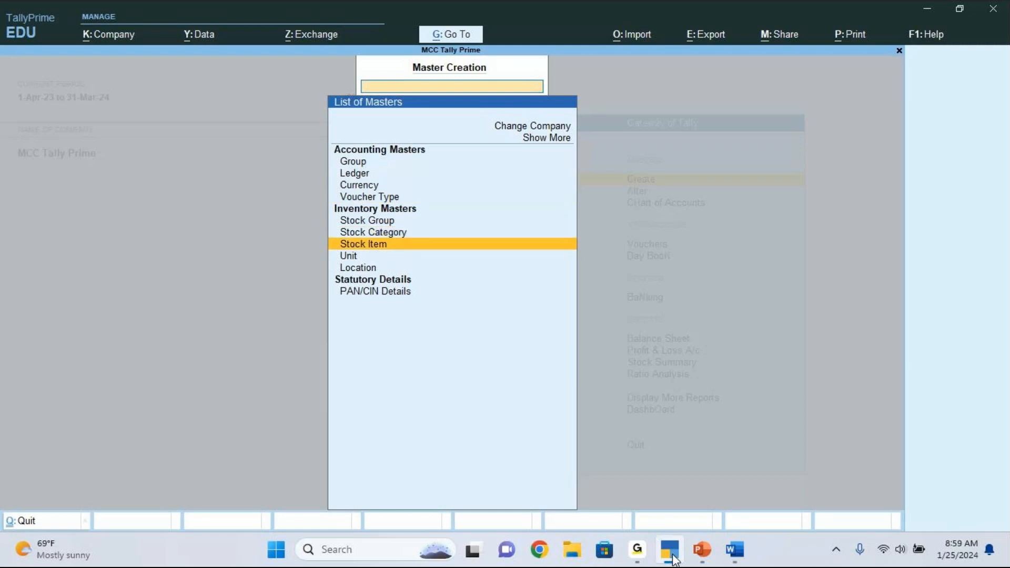
pyautogui.press('Return')
pyautogui.write('Co')
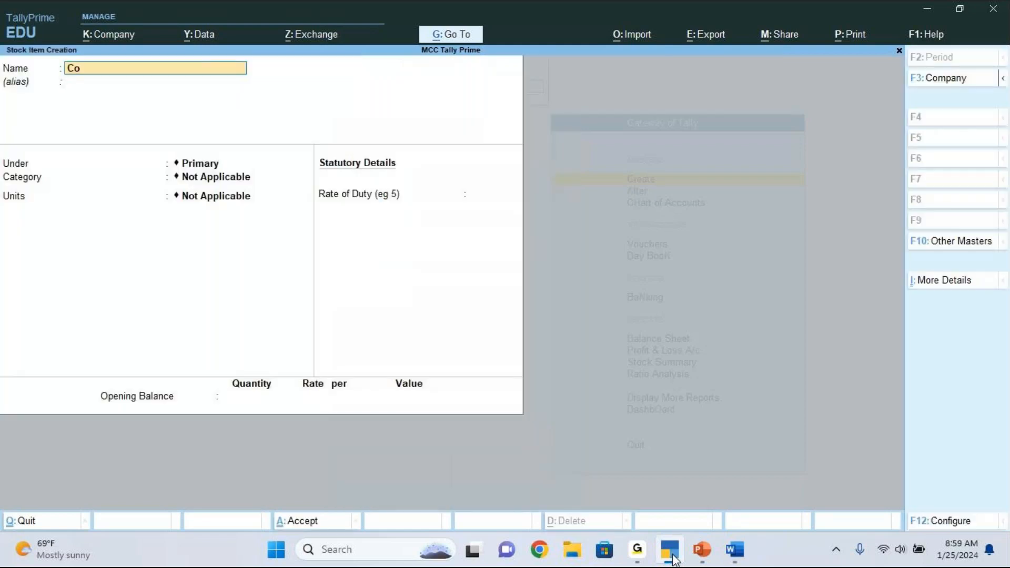
pyautogui.write('mputer P5')
pyautogui.press('Return')
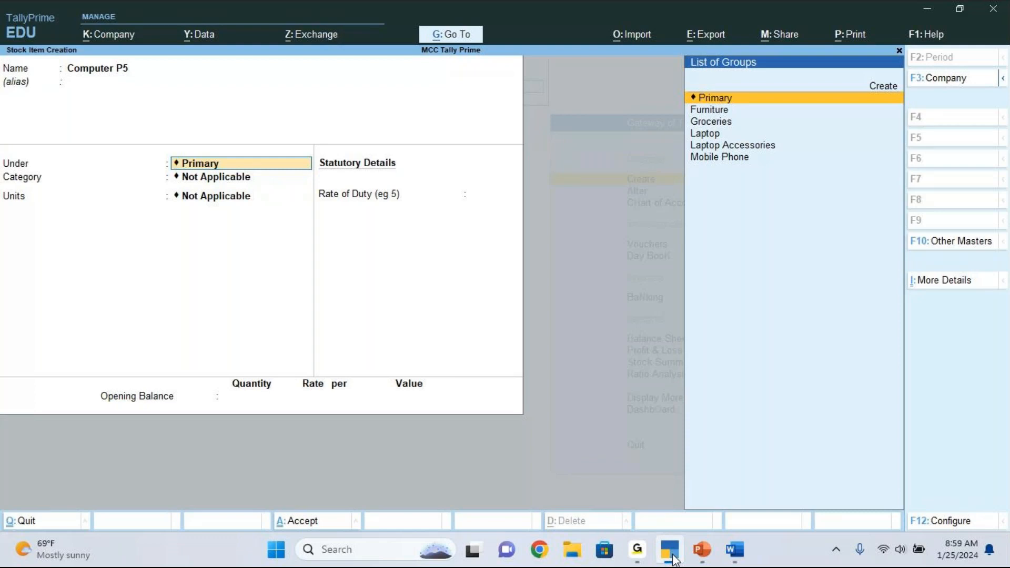
# Keep the stock item under Primary, and set its category to Electronic Items and its units to nos
pyautogui.press('Return')
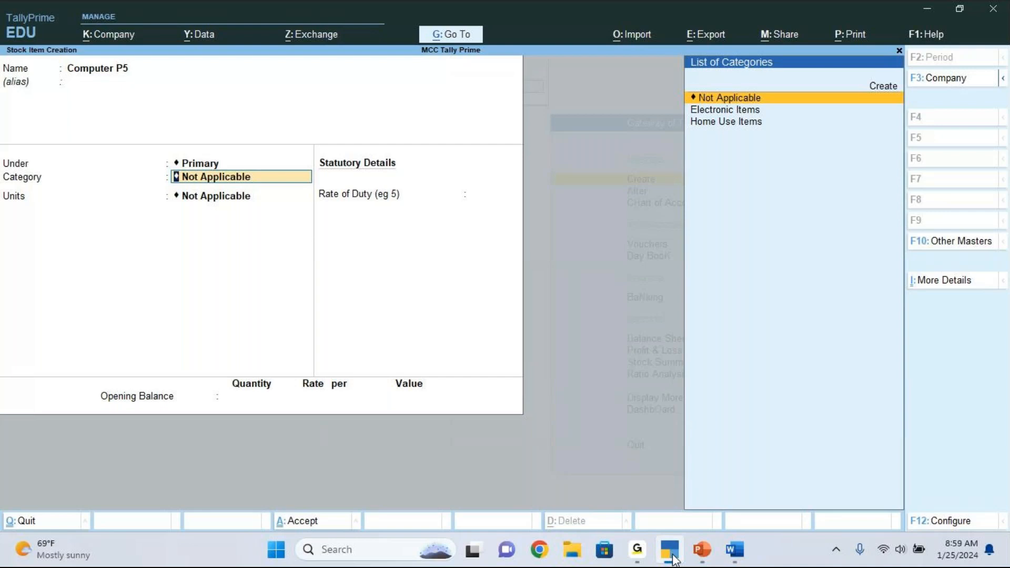
pyautogui.press('Down')
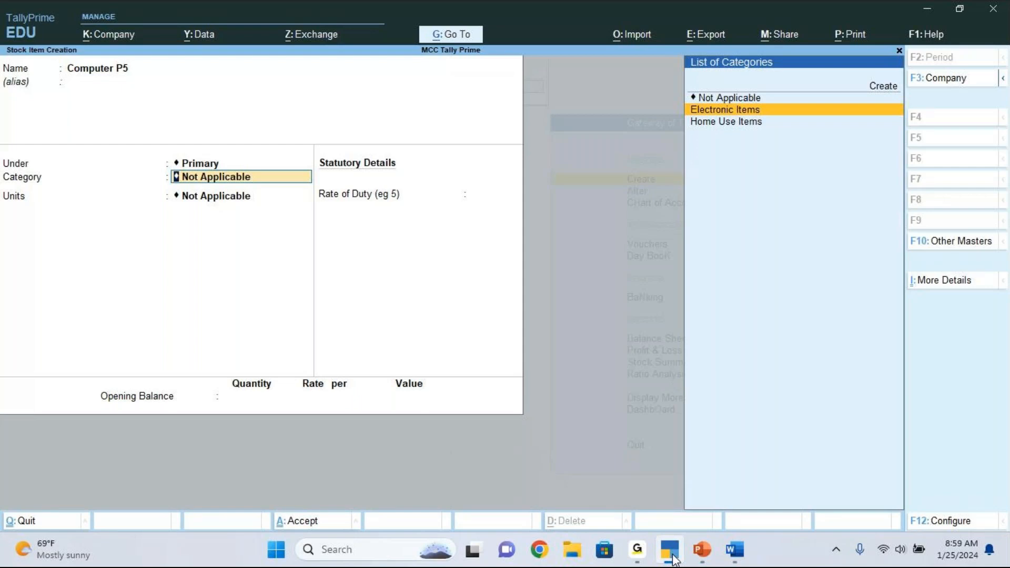
pyautogui.press('Return')
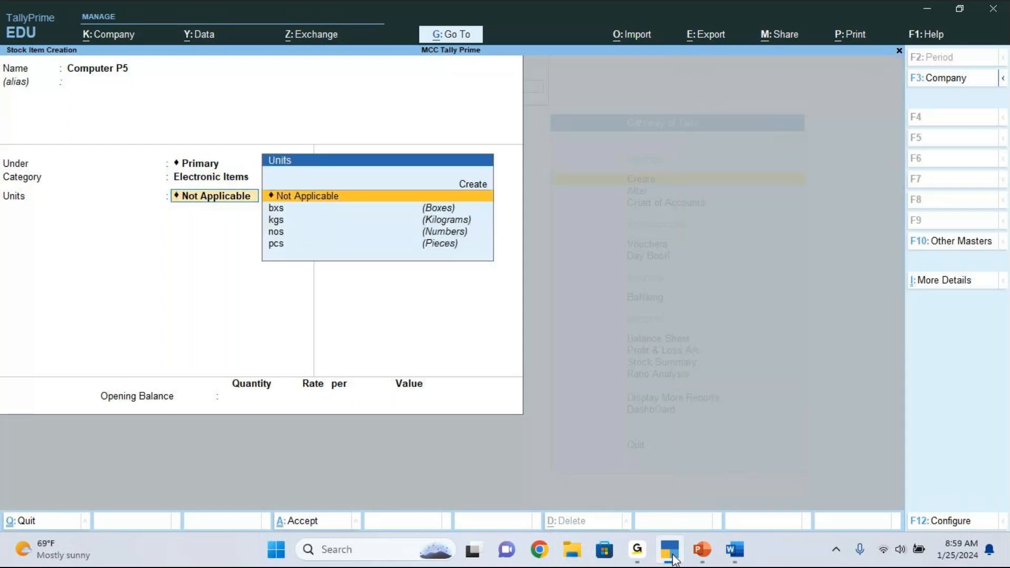
pyautogui.press('Down')
pyautogui.press('Down')
pyautogui.press('Down')
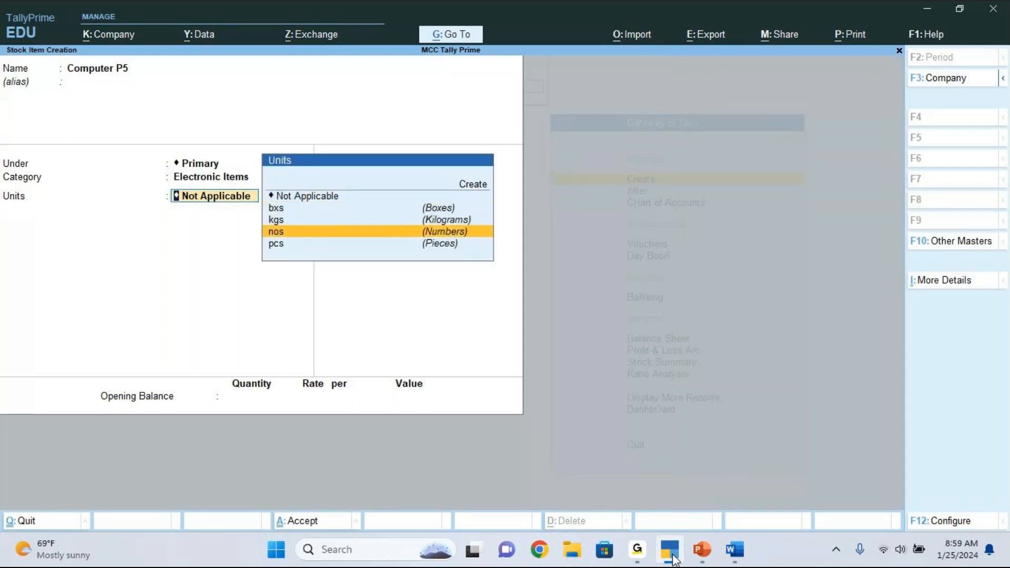
pyautogui.press('Return')
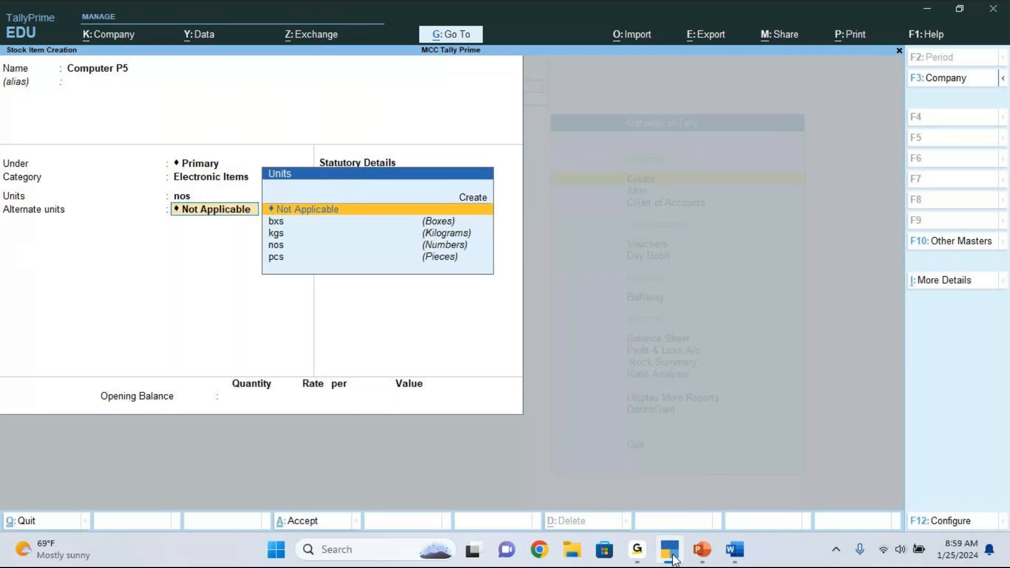
# Save the stock item with no alternate units or opening balance and a duty rate of 0, and return to the Gateway of Tally
pyautogui.press('Return')
pyautogui.press('Return')
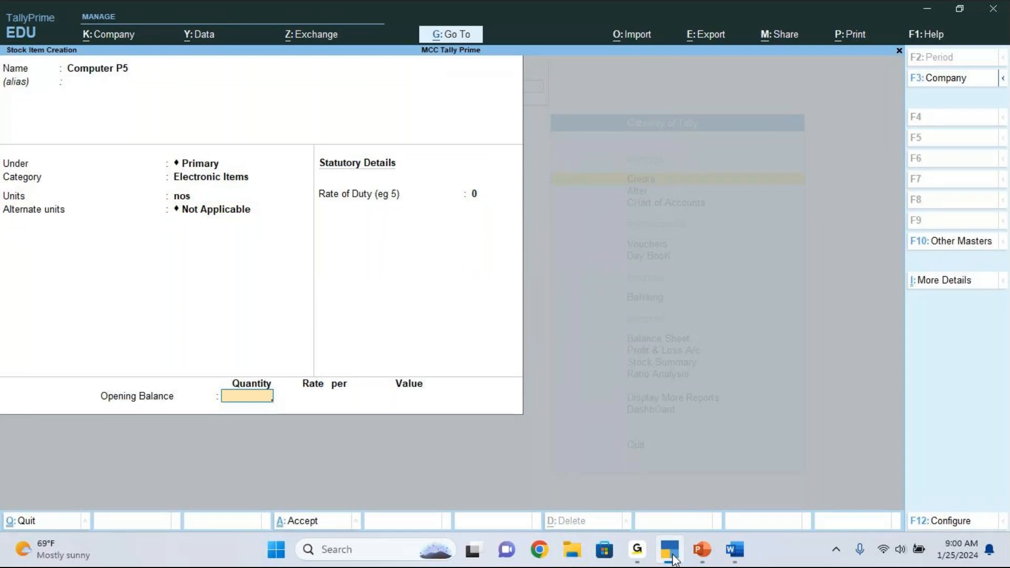
pyautogui.press('Return')
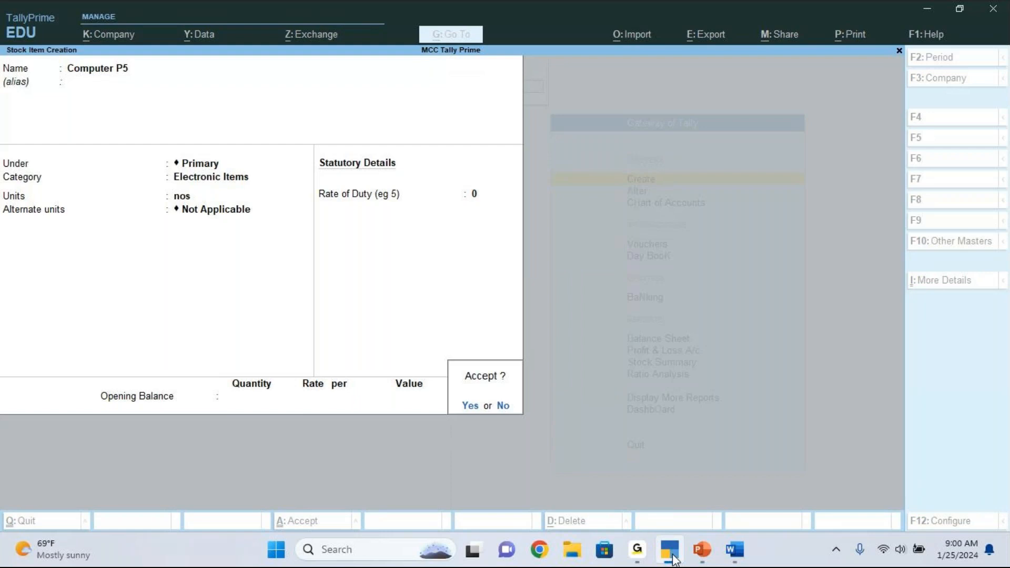
pyautogui.press('Return')
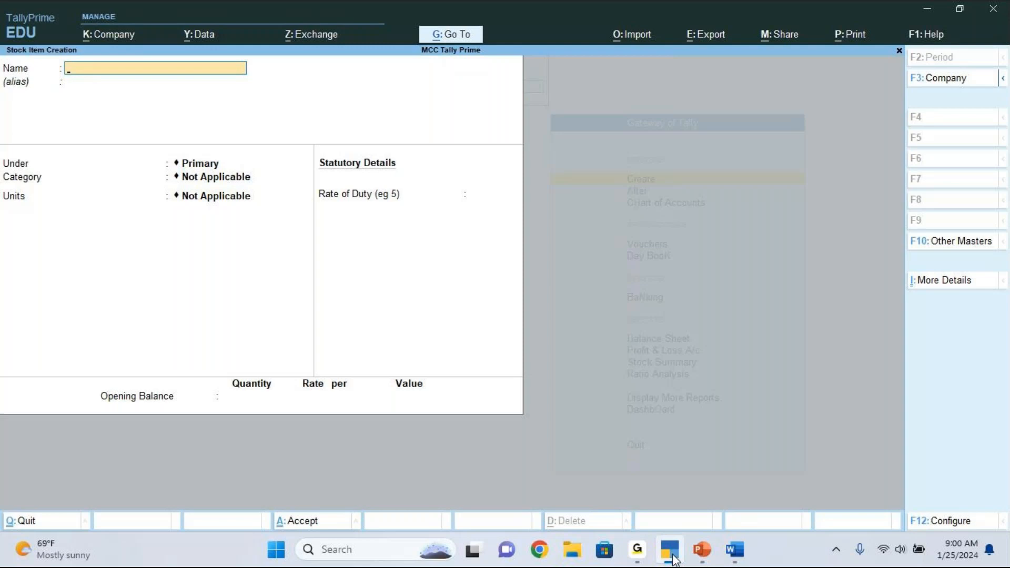
pyautogui.press('Escape')
pyautogui.press('Return')
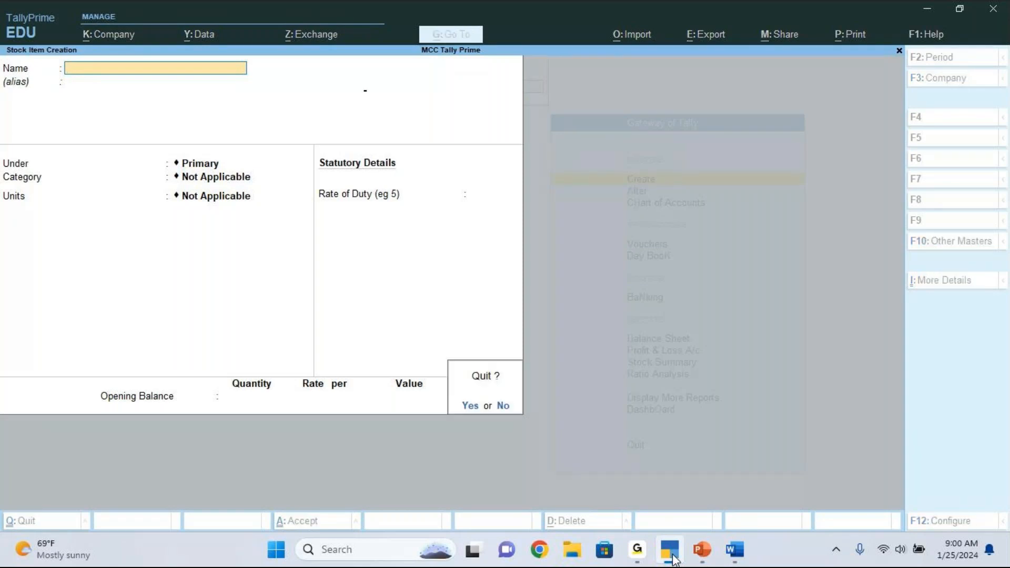
pyautogui.press('Escape')
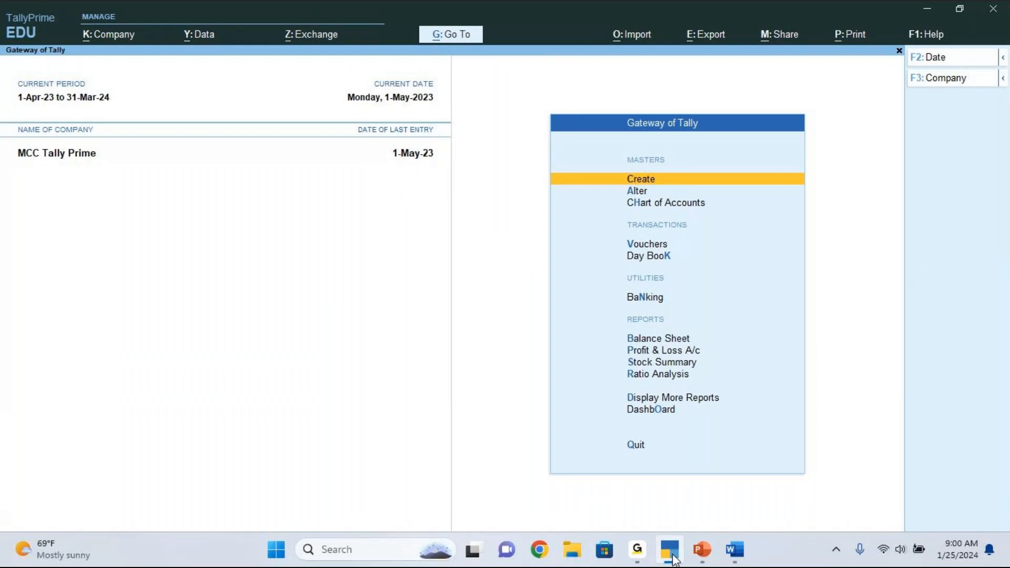
# Look at the ledger accounts offered in a new sales voucher, and return to the Gateway of Tally
pyautogui.press('Down')
pyautogui.press('Down')
pyautogui.press('Down')
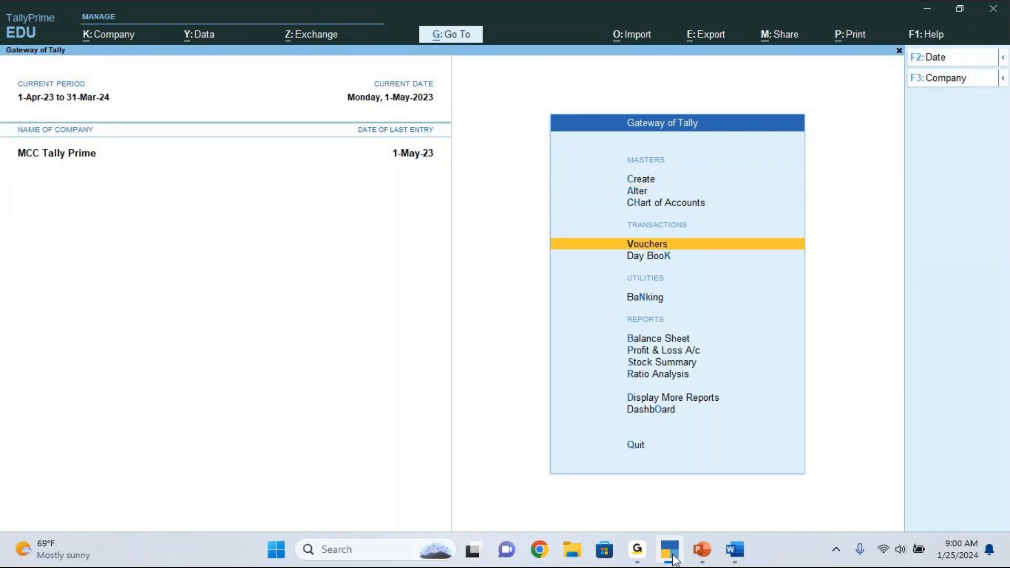
pyautogui.press('Return')
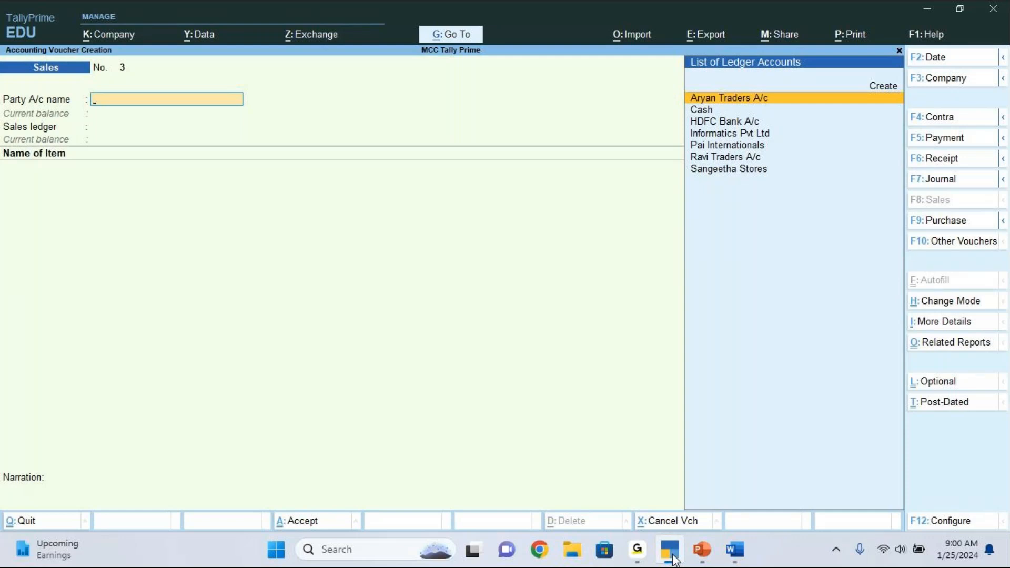
pyautogui.press('Escape')
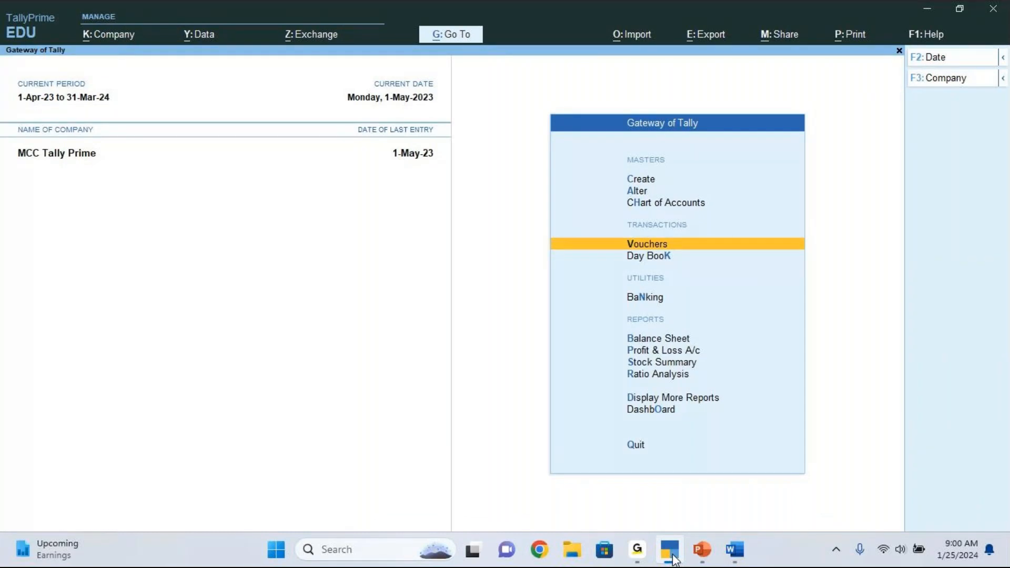
pyautogui.press('Up')
pyautogui.press('Up')
pyautogui.press('Up')
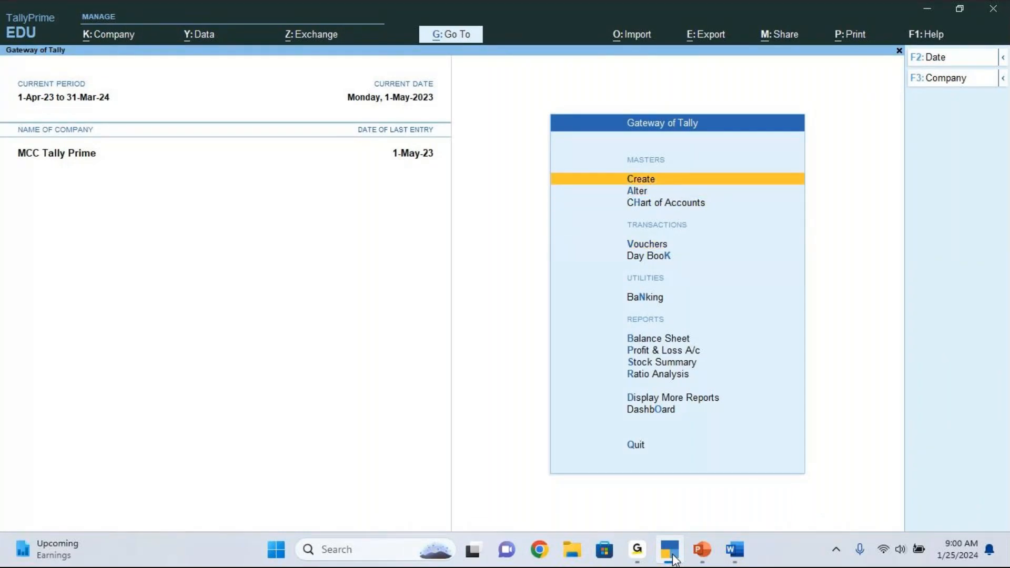
pyautogui.press('Return')
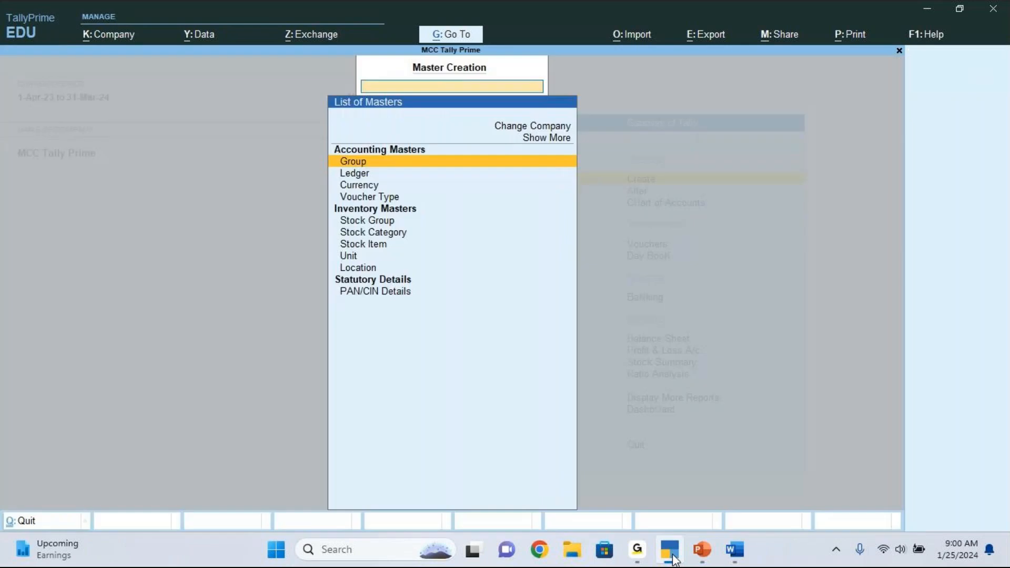
pyautogui.press('Down')
pyautogui.press('Down')
pyautogui.press('Down')
pyautogui.press('Down')
pyautogui.press('Down')
pyautogui.press('Down')
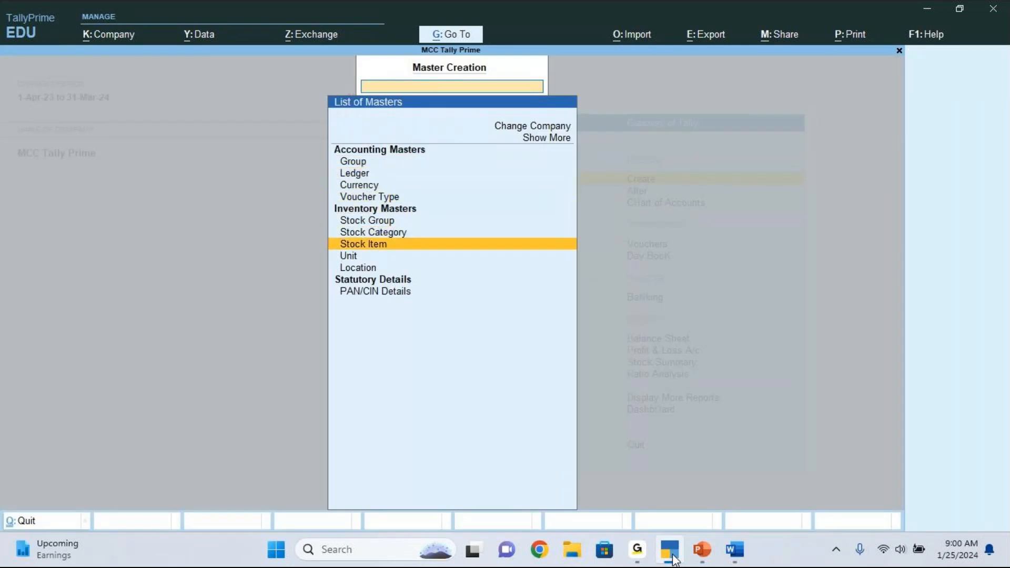
pyautogui.press('Escape')
# Open the Computer P5 stock item for alteration from the stock item masters
pyautogui.press('Down')
pyautogui.press('Return')
pyautogui.press('Down')
pyautogui.press('Down')
pyautogui.press('Down')
pyautogui.press('Down')
pyautogui.press('Down')
pyautogui.press('Down')
pyautogui.press('Down')
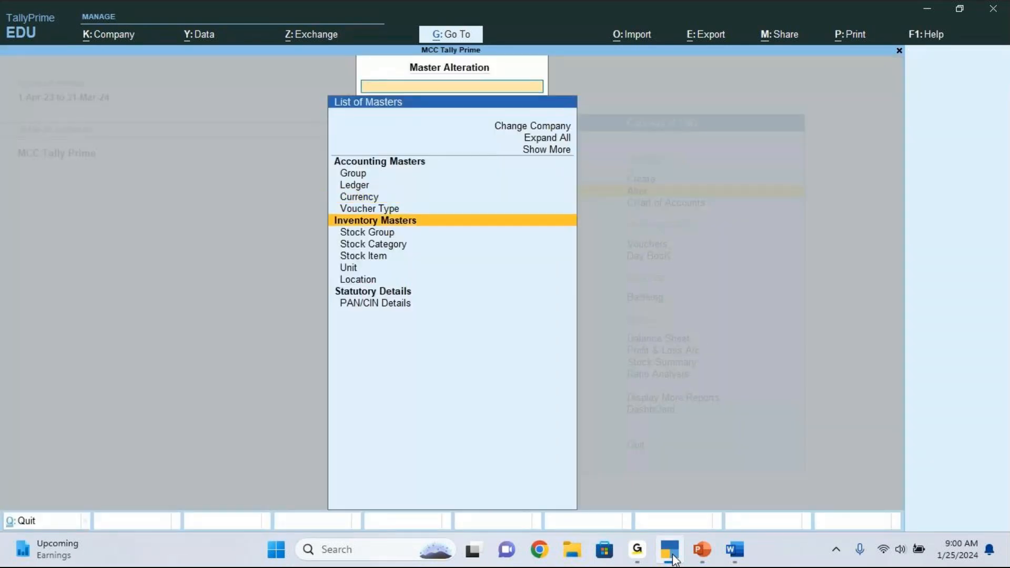
pyautogui.press('Return')
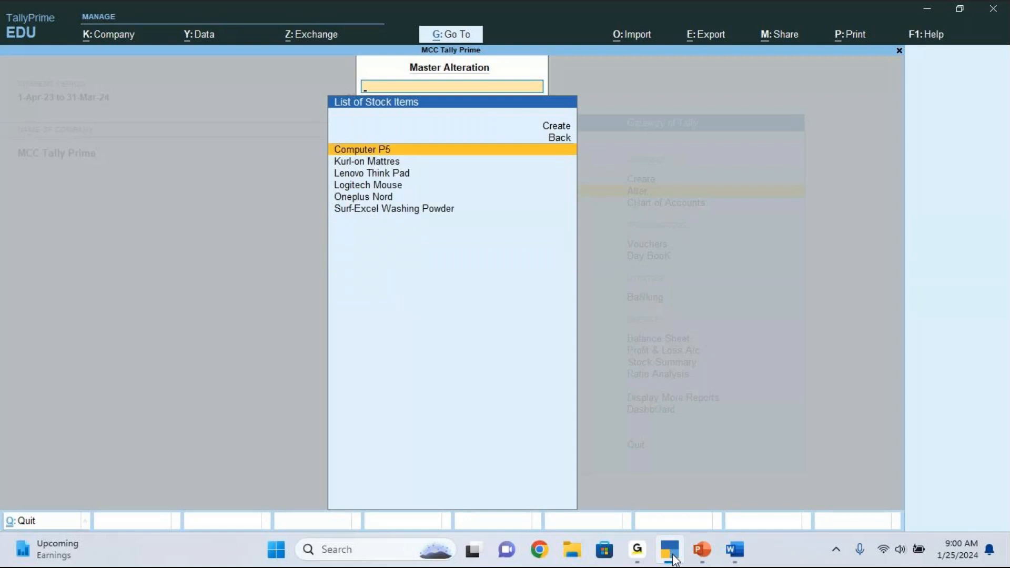
pyautogui.press('Return')
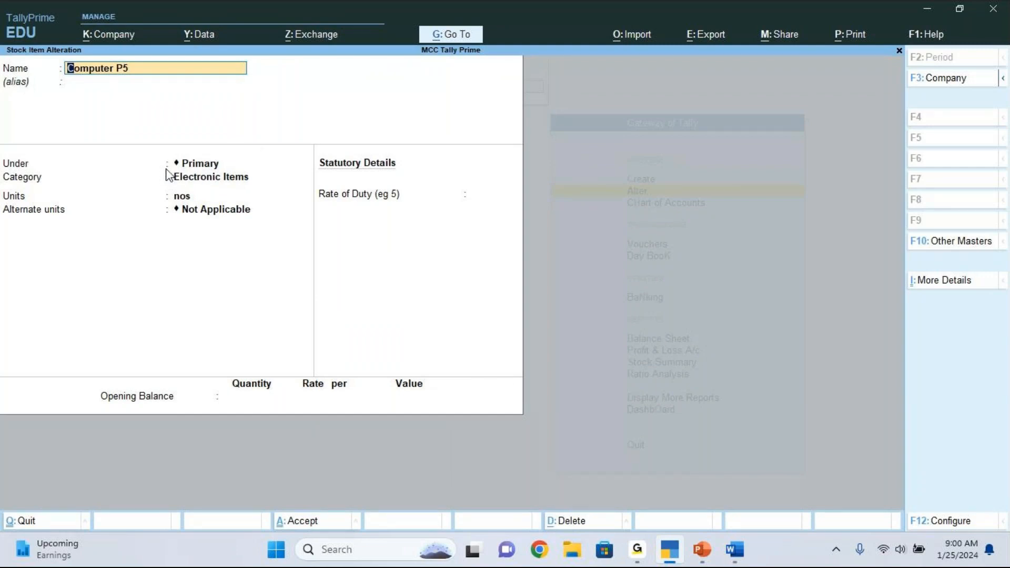
# Review the Computer P5 stock item's group, category, units and duty rate, accept it without changes, and return to the Gateway of Tally
pyautogui.press('Return')
pyautogui.press('Return')
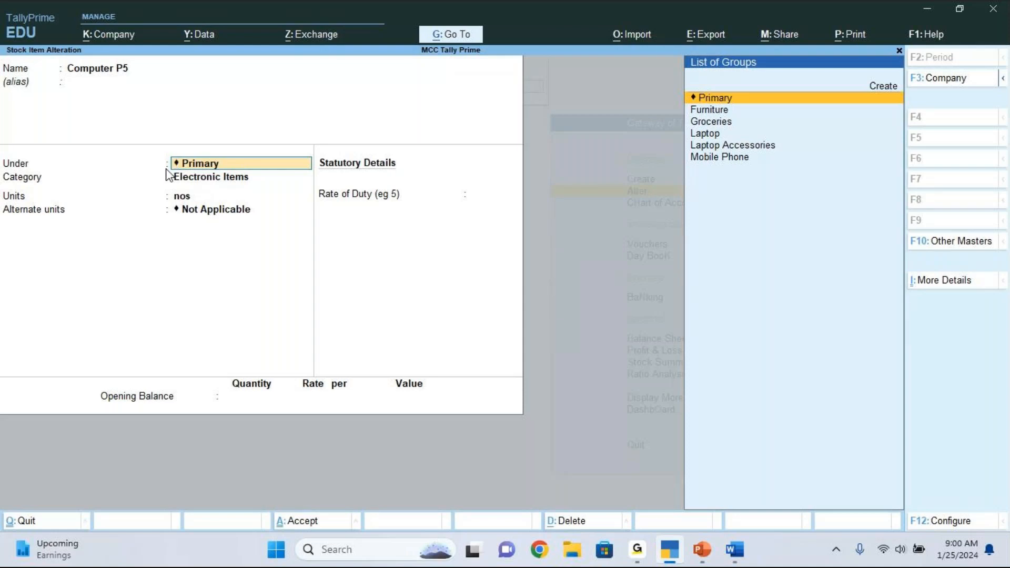
pyautogui.press('Return')
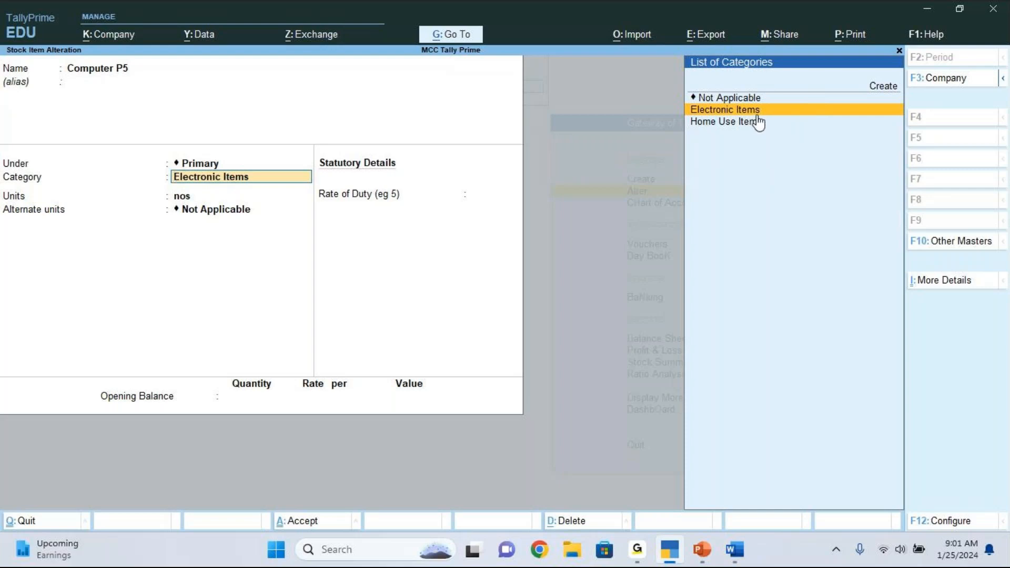
pyautogui.press('Return')
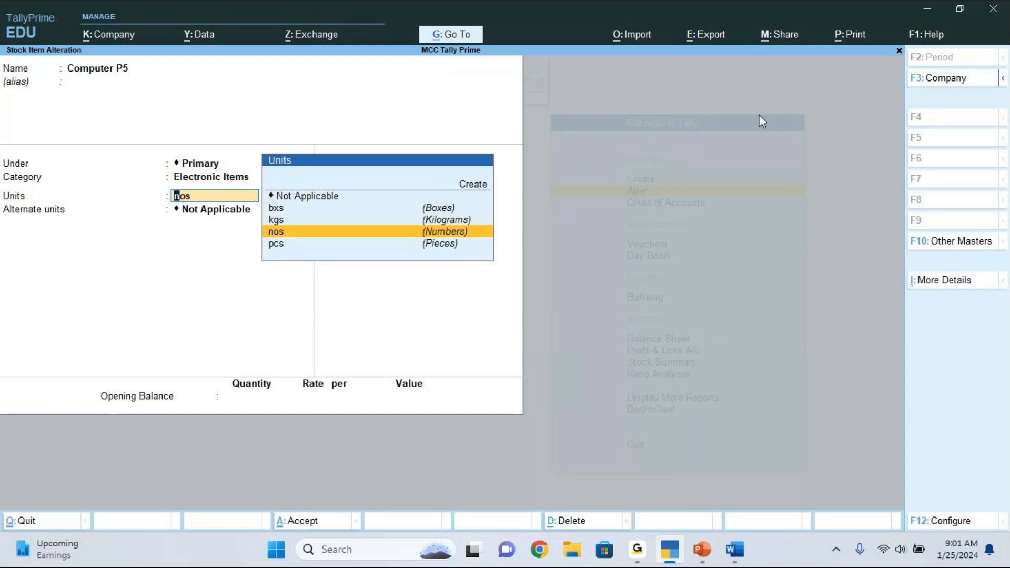
pyautogui.press('Return')
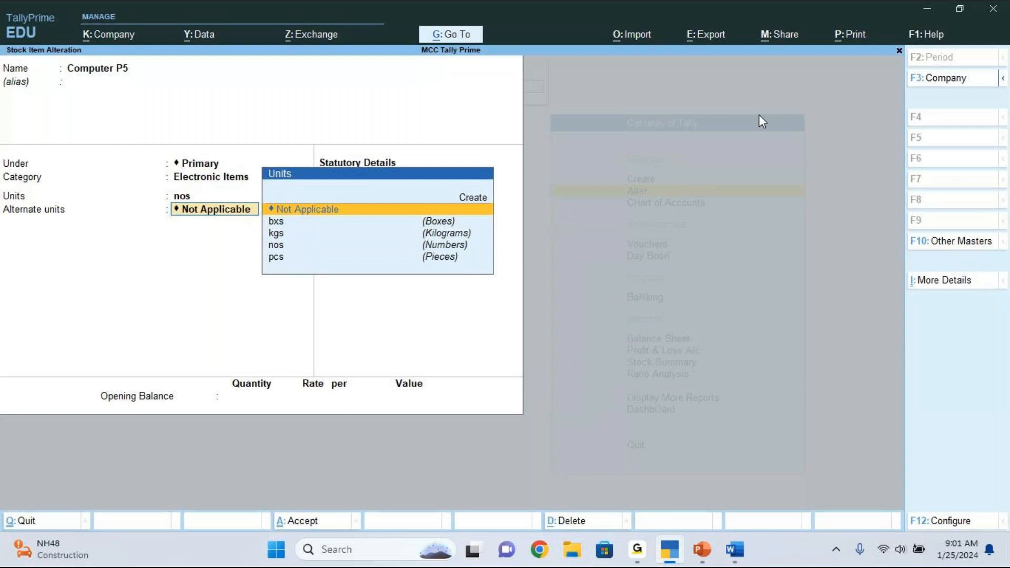
pyautogui.press('Return')
pyautogui.press('Return')
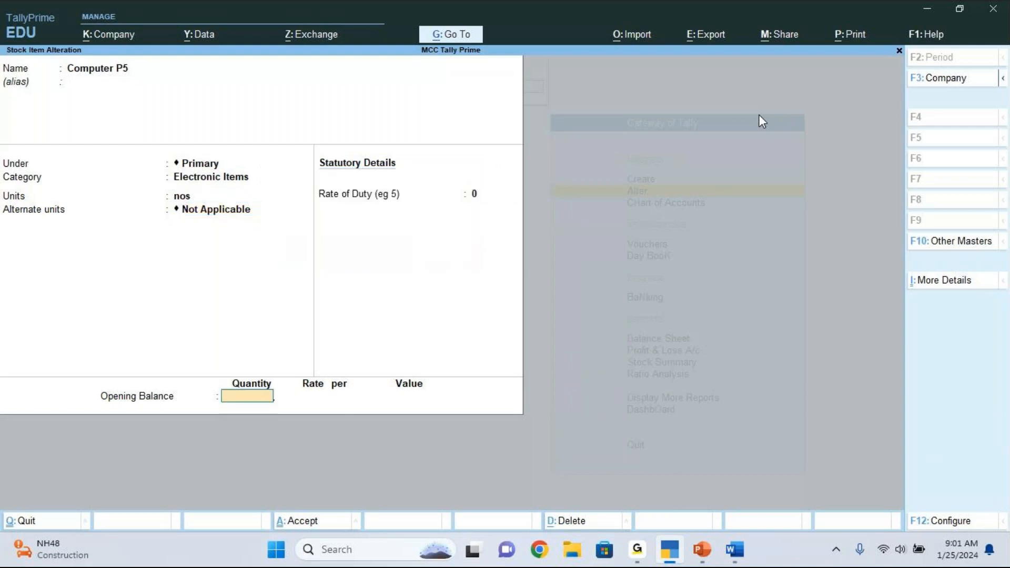
pyautogui.press('Return')
pyautogui.press('Return')
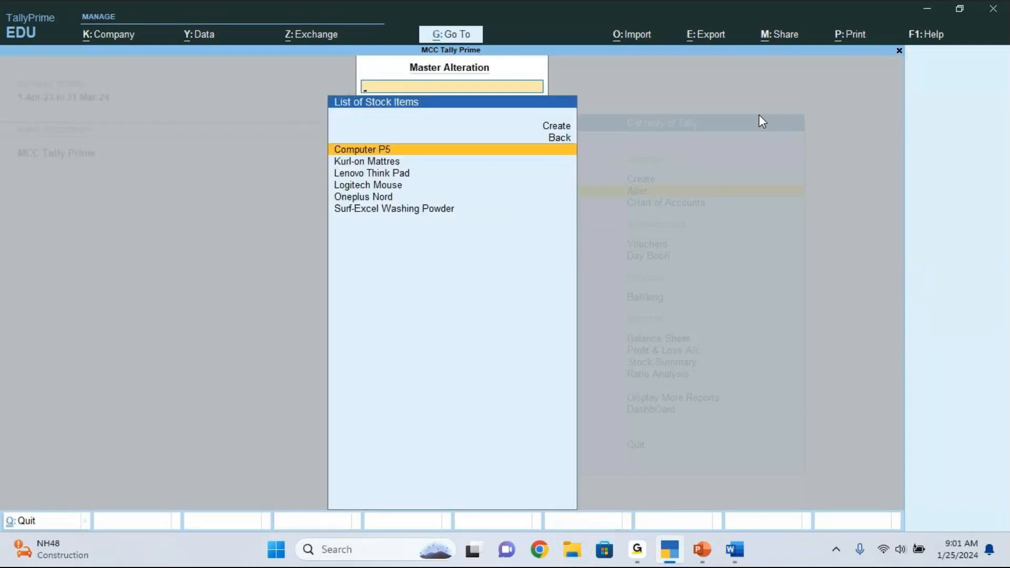
pyautogui.press('Escape')
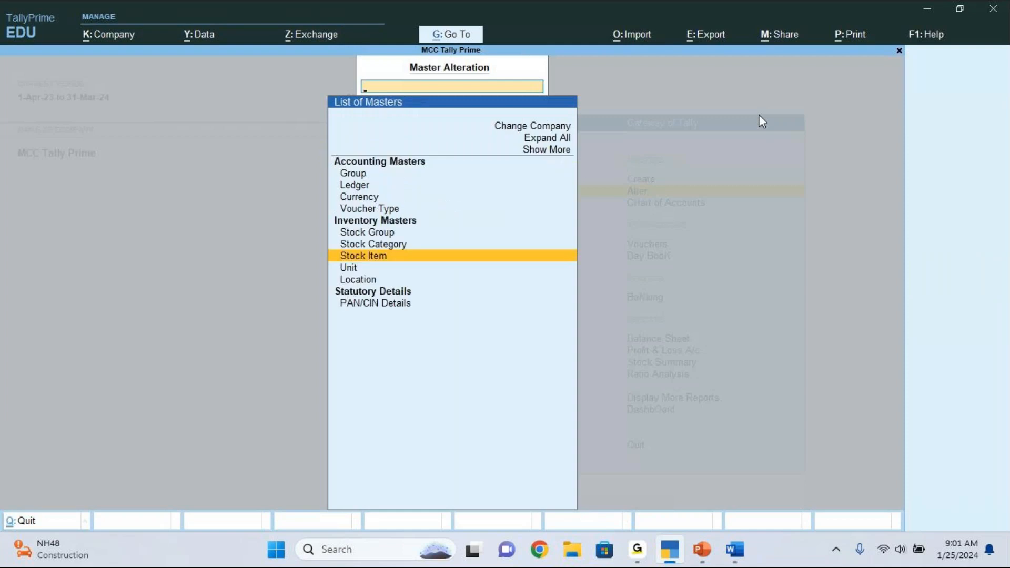
pyautogui.press('Escape')
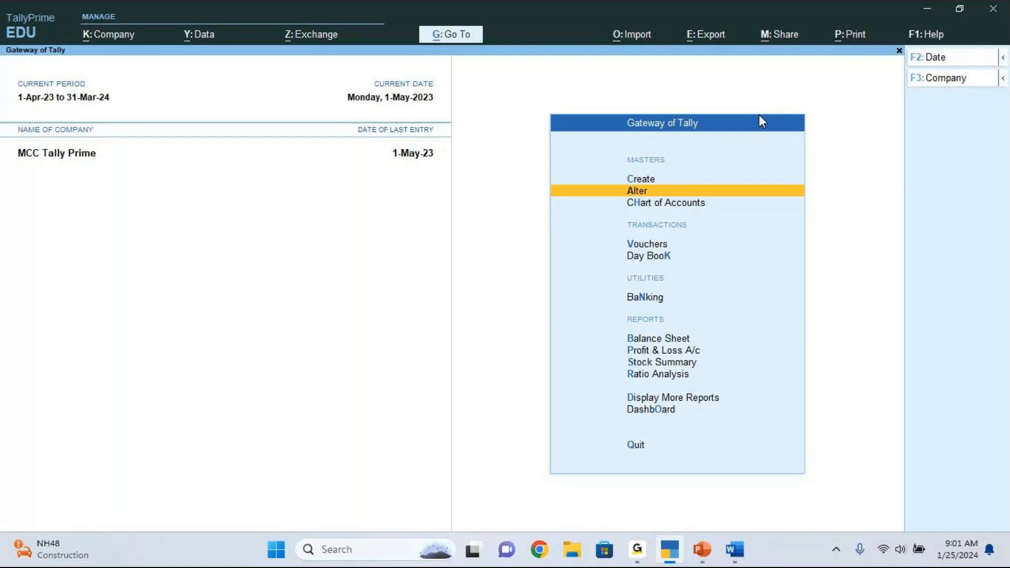
# Open voucher creation and expand the list of other voucher types to include the inactive ones
pyautogui.press('v')
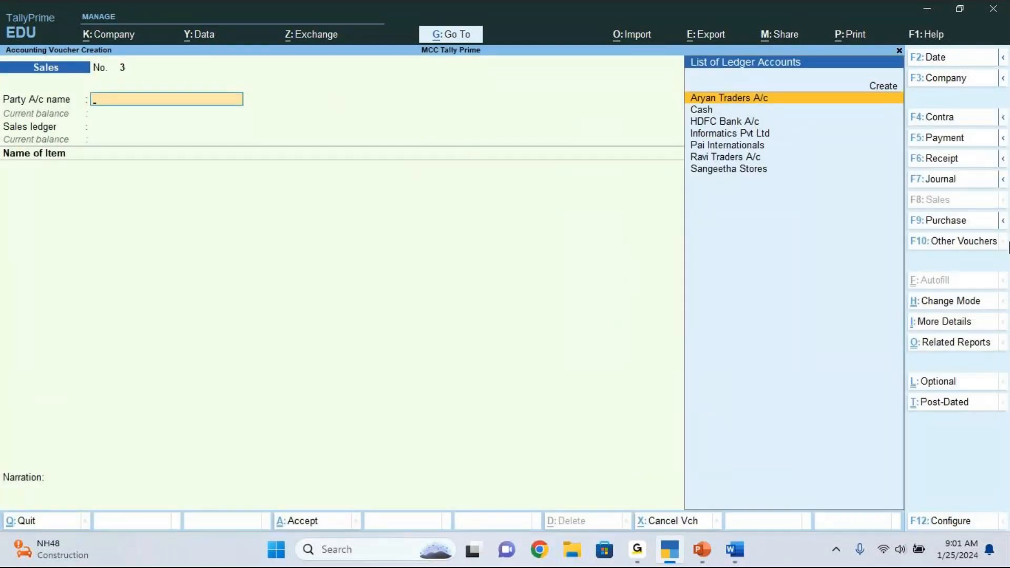
pyautogui.click(970, 241)
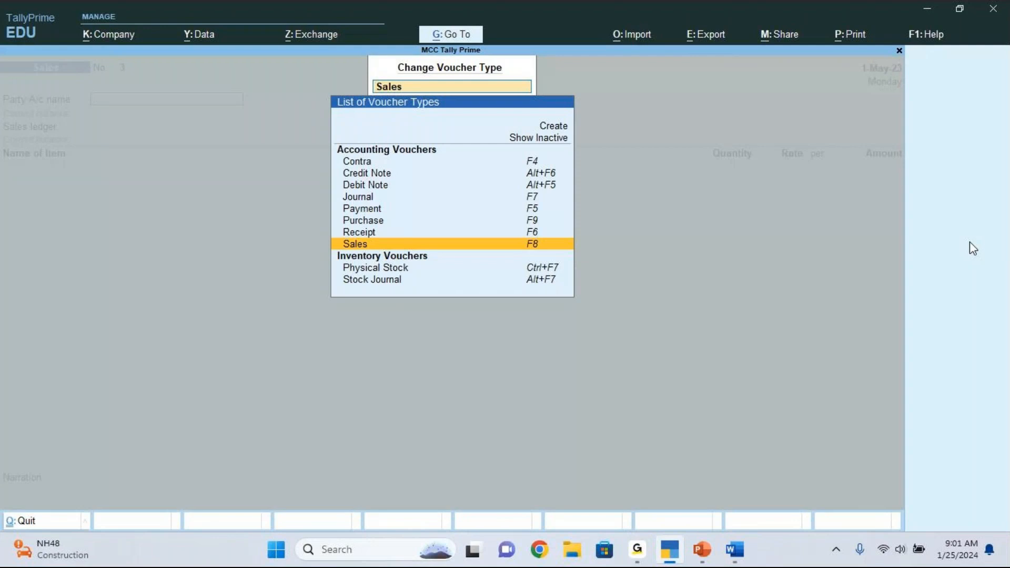
pyautogui.press('Up')
pyautogui.press('Up')
pyautogui.press('Up')
pyautogui.press('Up')
pyautogui.press('Up')
pyautogui.press('Up')
pyautogui.press('Up')
pyautogui.press('Up')
pyautogui.press('Up')
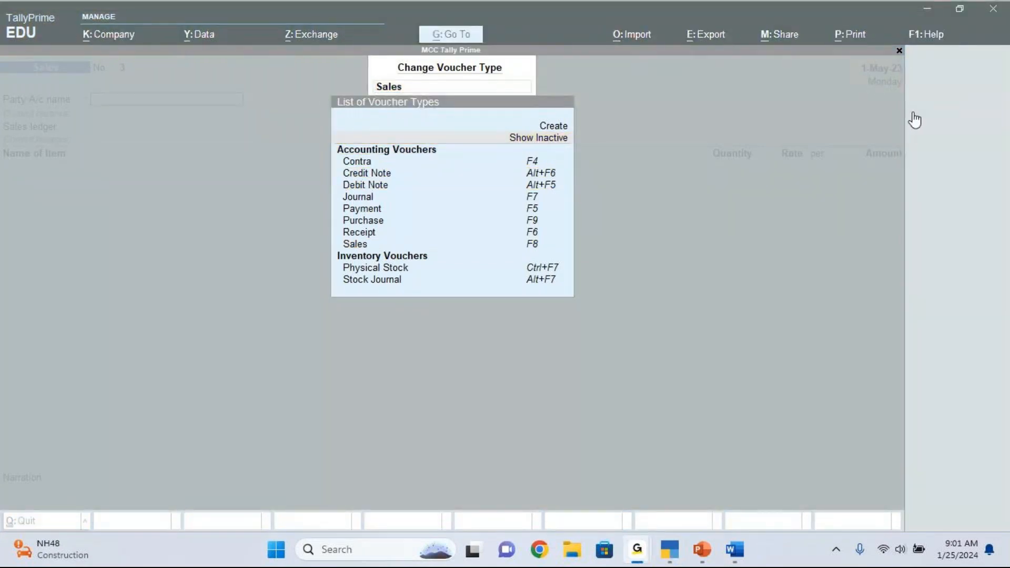
pyautogui.click(920, 116)
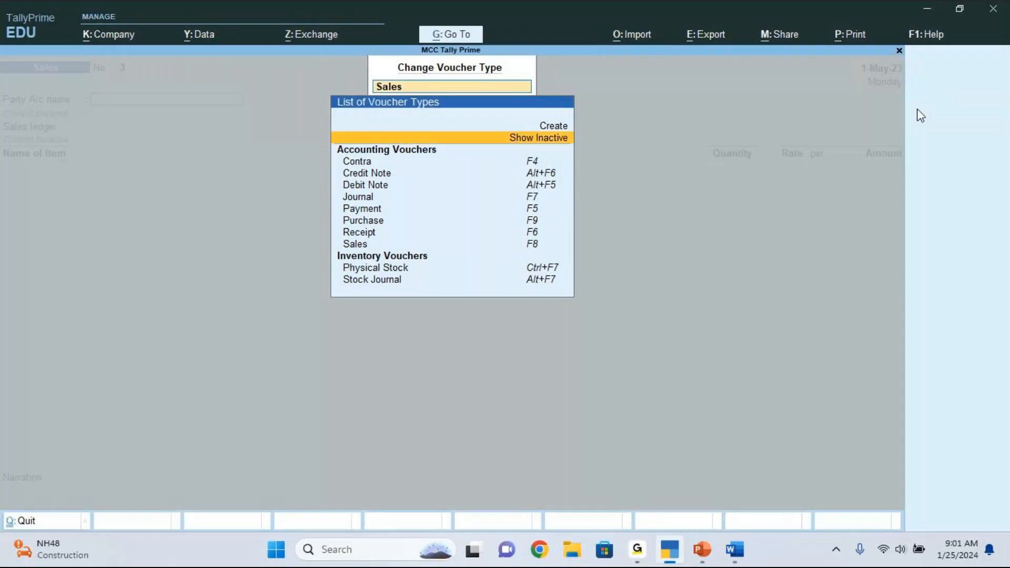
pyautogui.press('Return')
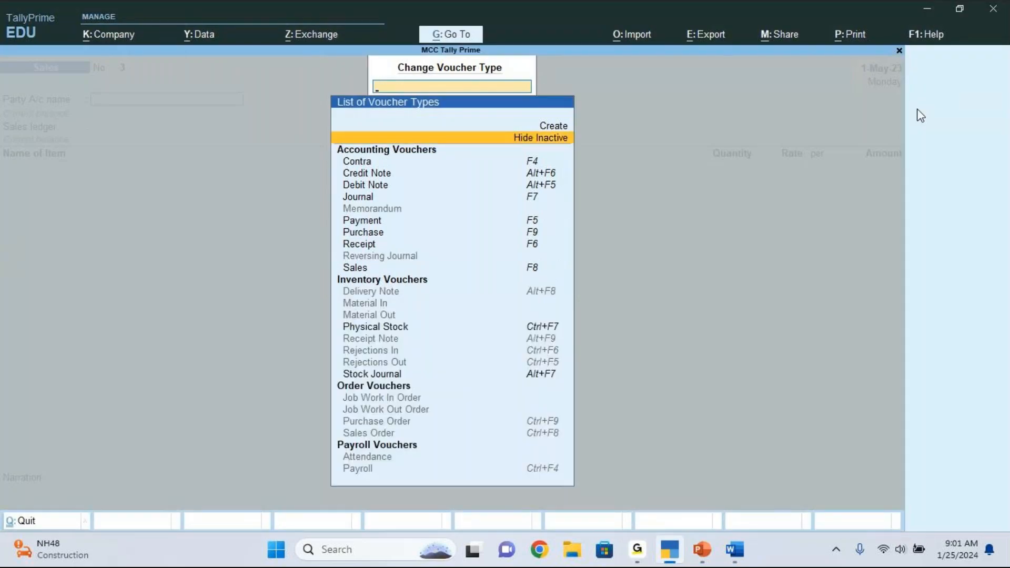
# Choose the inactive Sales Order voucher type under Order Vouchers and activate it to start a sales order
pyautogui.press('Down')
pyautogui.press('Down')
pyautogui.press('Down')
pyautogui.press('Down')
pyautogui.press('Down')
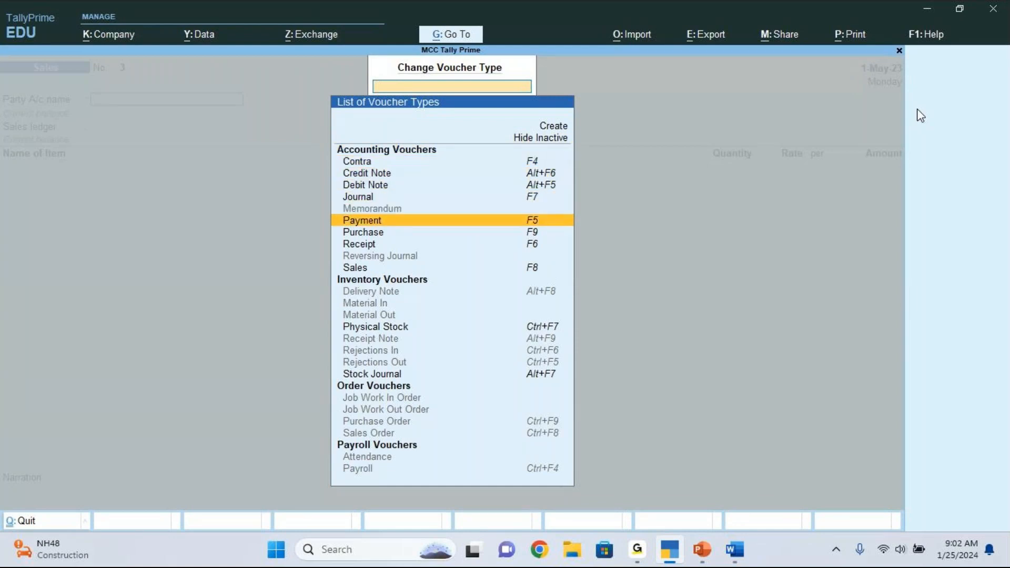
pyautogui.press('Down')
pyautogui.press('Down')
pyautogui.press('Down')
pyautogui.press('Down')
pyautogui.press('Down')
pyautogui.press('Down')
pyautogui.press('Down')
pyautogui.press('Down')
pyautogui.press('Down')
pyautogui.press('Down')
pyautogui.press('Down')
pyautogui.press('Down')
pyautogui.press('Down')
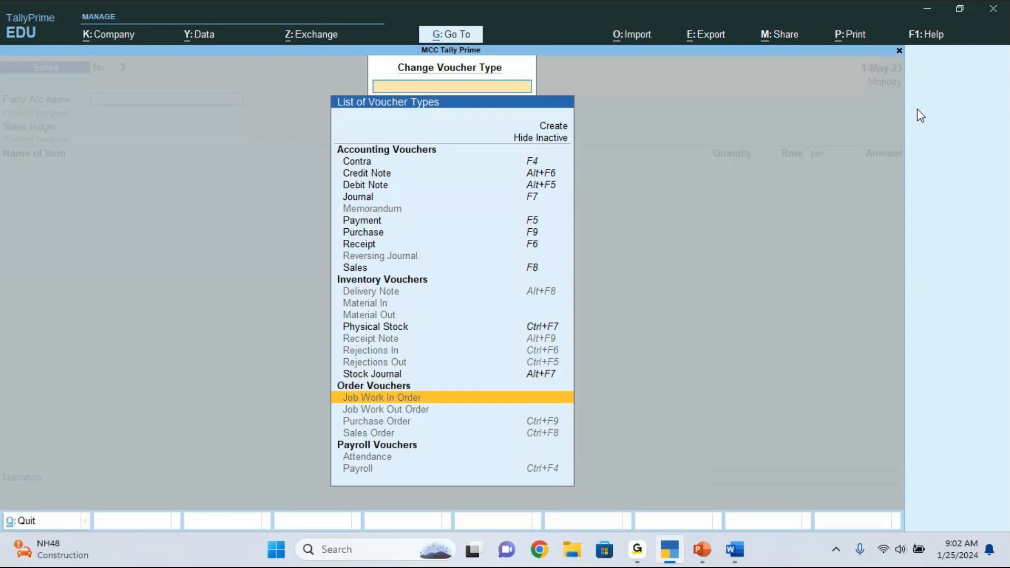
pyautogui.press('Down')
pyautogui.press('Down')
pyautogui.press('Down')
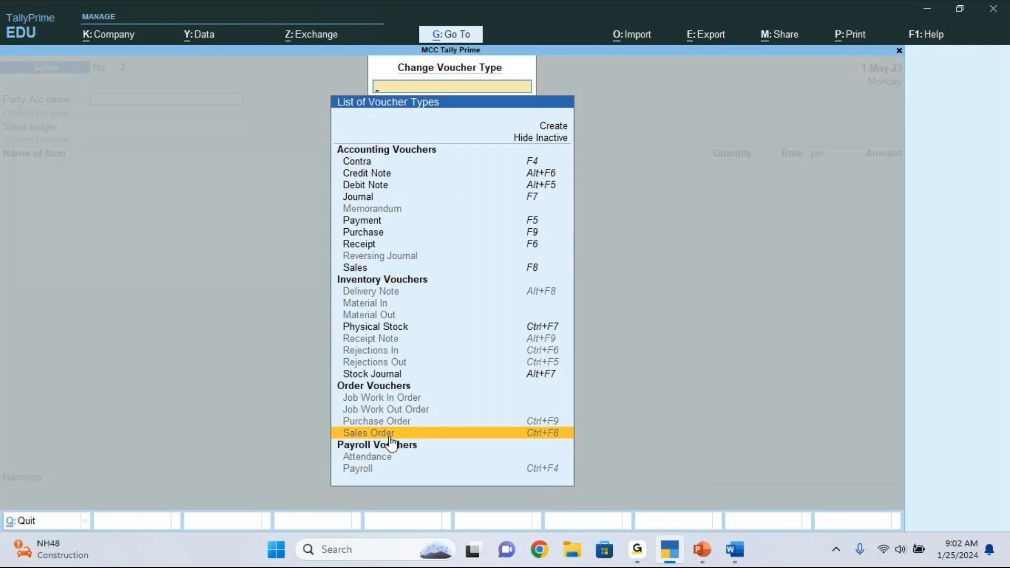
pyautogui.click(569, 427)
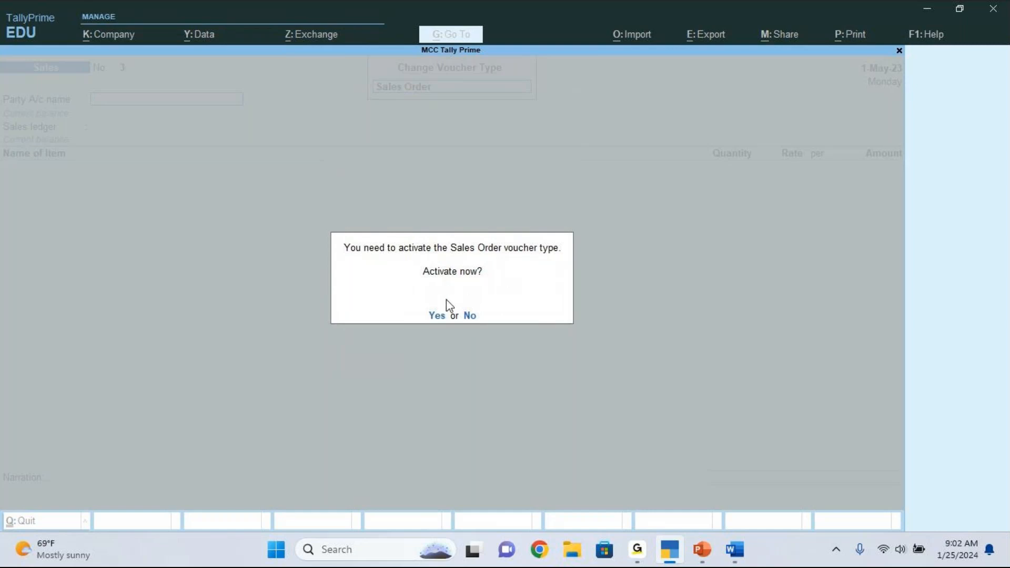
pyautogui.press('y')
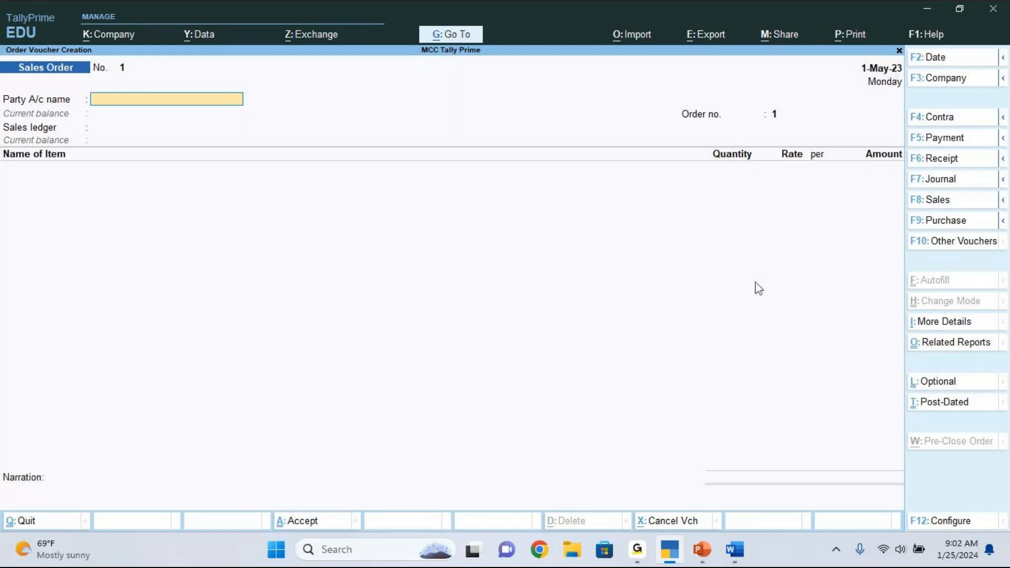
# Switch to the PowerPoint slide to read Transaction 1 of the sale order exercise, and return to TallyPrime
pyautogui.click(702, 549)
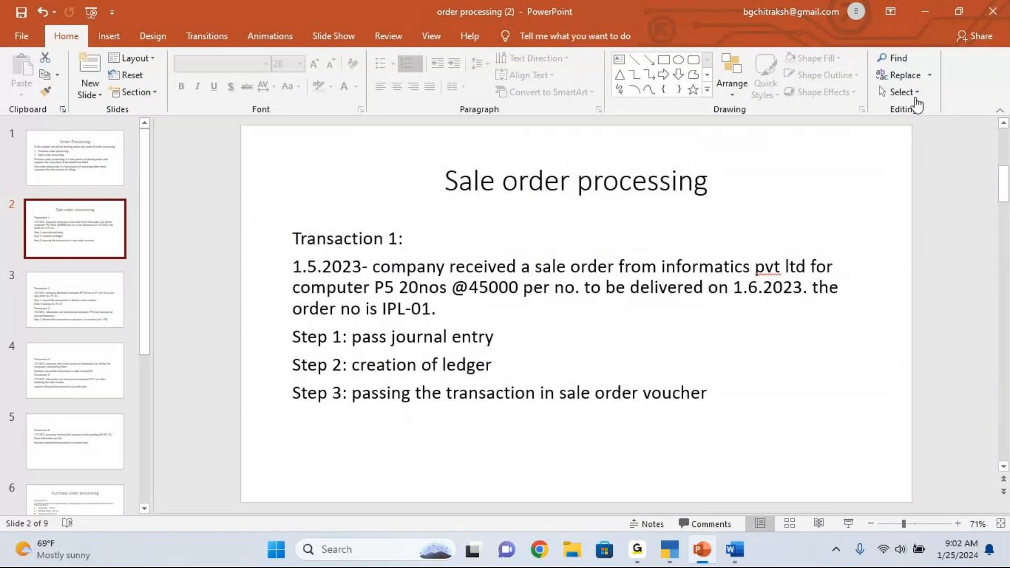
pyautogui.hotkey('alt', 'Tab')
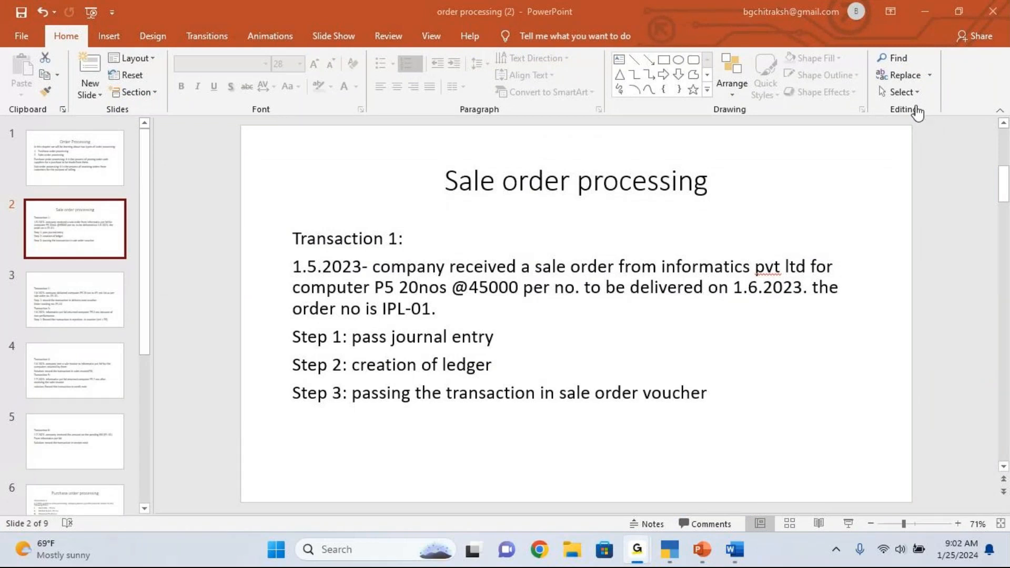
pyautogui.hotkey('alt', 'Tab')
# Leave the sales order for the Gateway of Tally, reopen voucher creation, and list the inactive voucher types again
pyautogui.press('Escape')
pyautogui.press('Return')
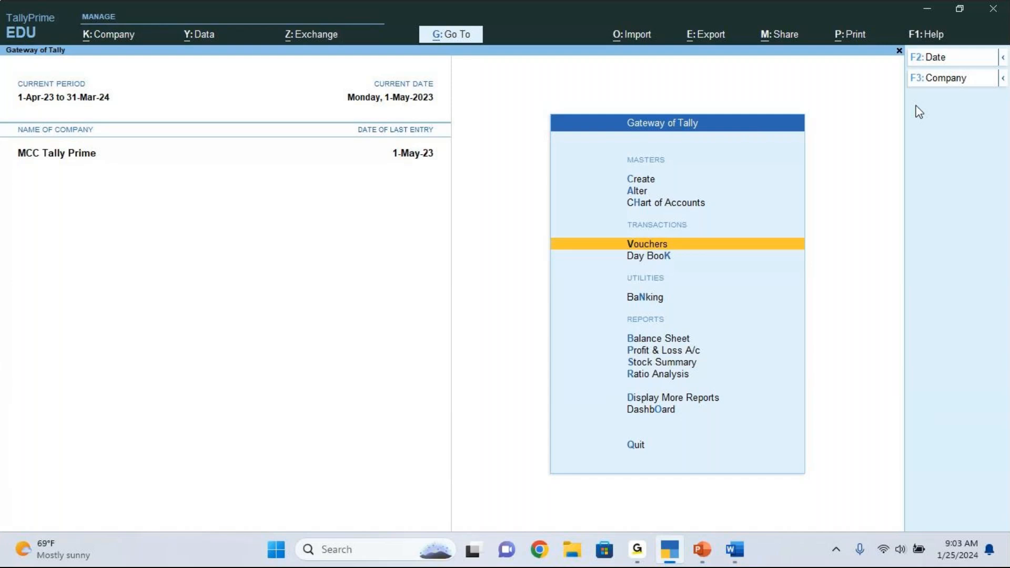
pyautogui.press('Return')
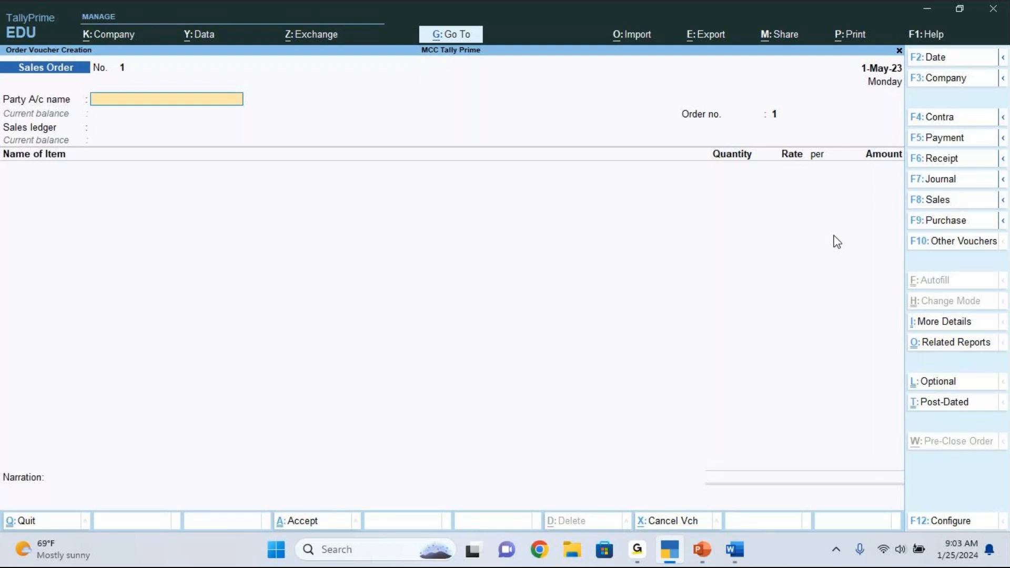
pyautogui.click(960, 243)
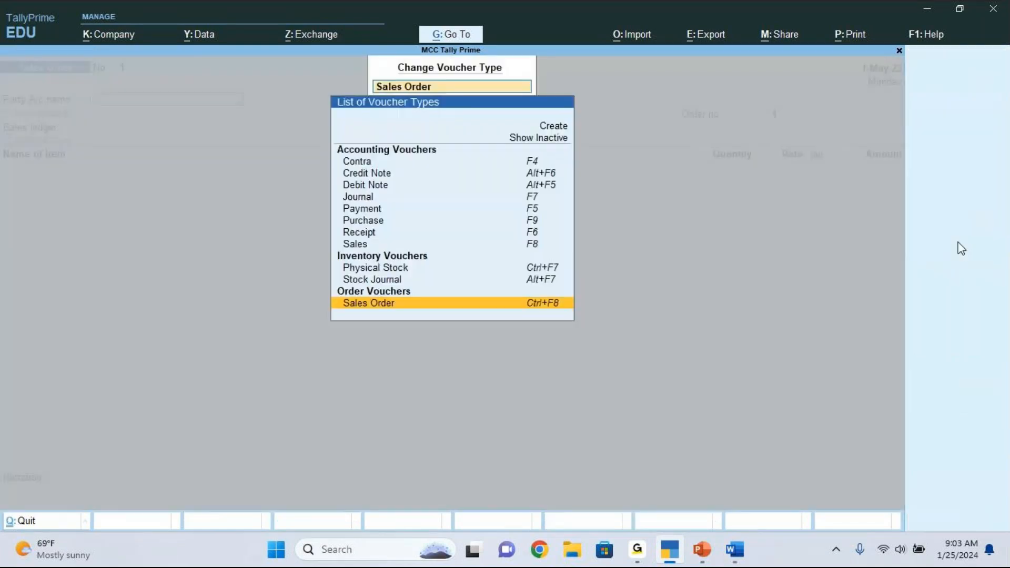
pyautogui.press('Up')
pyautogui.press('Up')
pyautogui.press('Up')
pyautogui.press('Up')
pyautogui.press('Up')
pyautogui.press('Up')
pyautogui.press('Up')
pyautogui.press('Up')
pyautogui.press('Up')
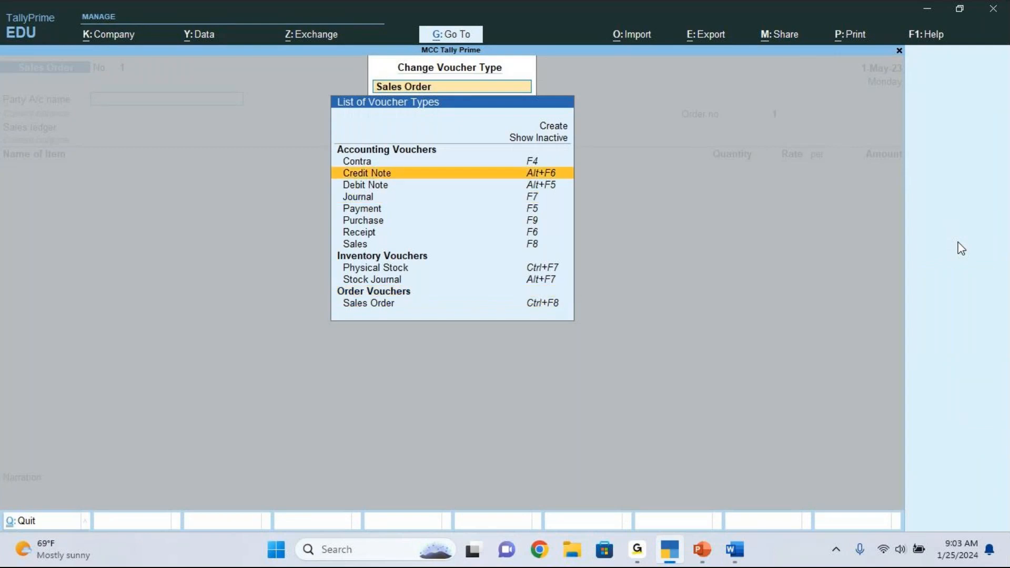
pyautogui.press('Up')
pyautogui.press('Up')
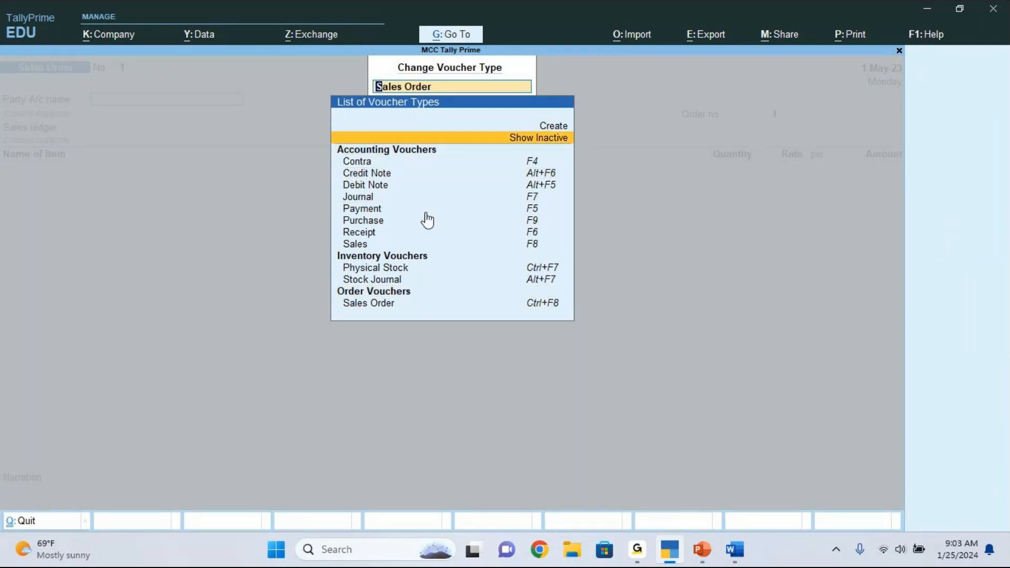
pyautogui.click(529, 140)
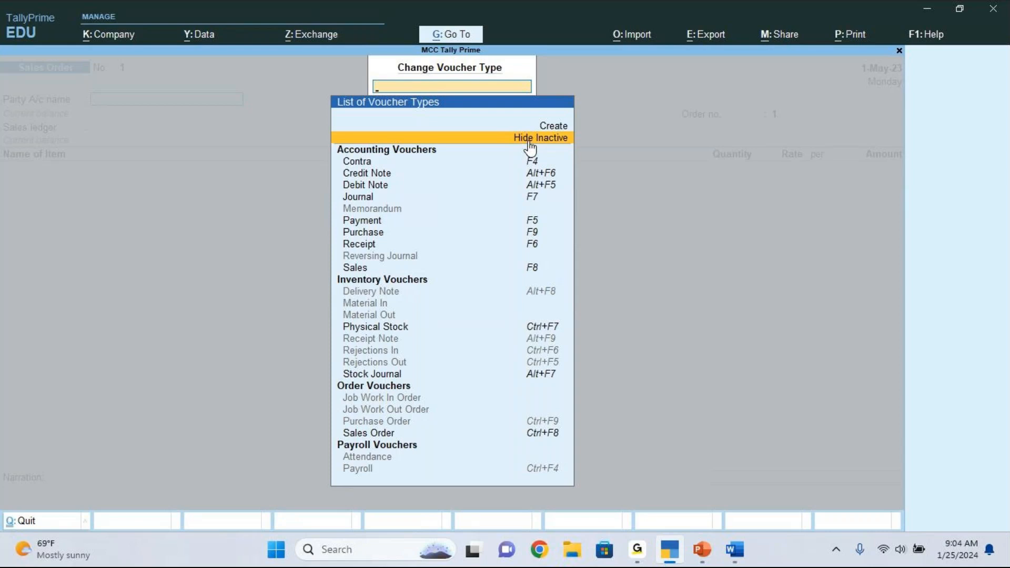
# Choose Sales Order from the order vouchers in the full voucher type list
pyautogui.press('Down')
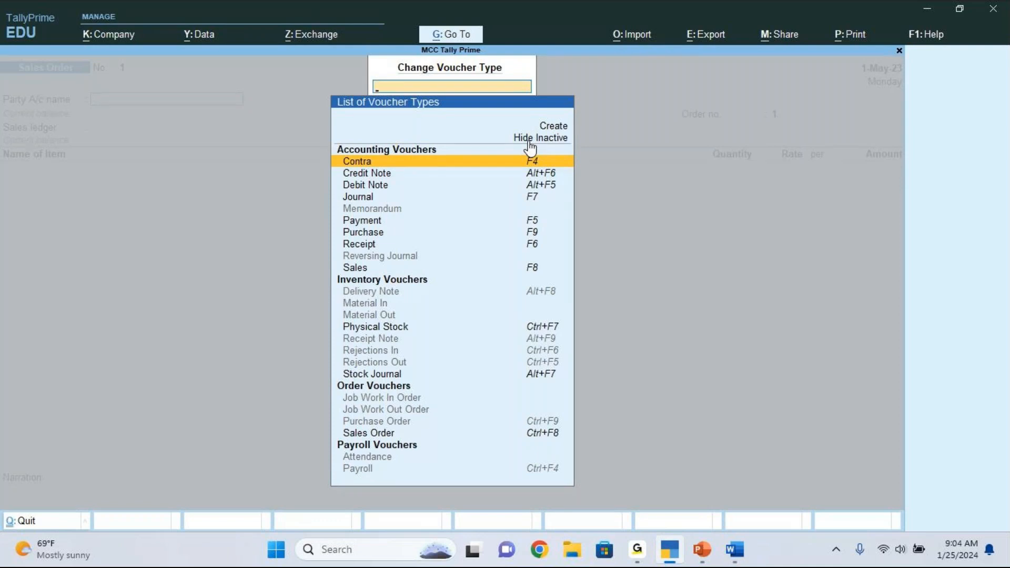
pyautogui.press('Down')
pyautogui.press('Down')
pyautogui.press('Down')
pyautogui.press('Down')
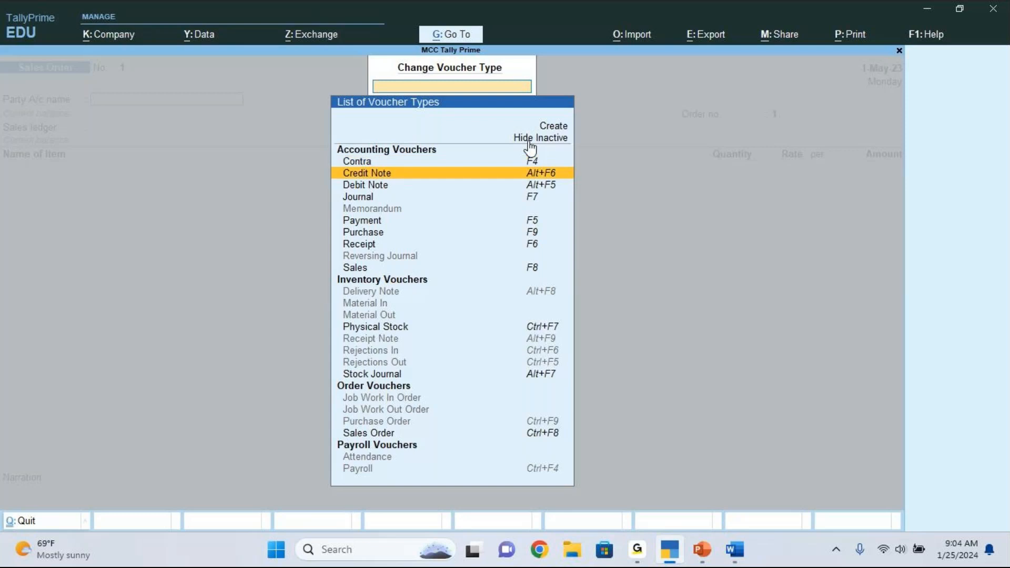
pyautogui.press('Down')
pyautogui.press('Down')
pyautogui.press('Down')
pyautogui.press('Down')
pyautogui.press('Down')
pyautogui.press('Down')
pyautogui.press('Down')
pyautogui.press('Down')
pyautogui.press('Down')
pyautogui.press('Down')
pyautogui.press('Down')
pyautogui.press('Down')
pyautogui.press('Down')
pyautogui.press('Down')
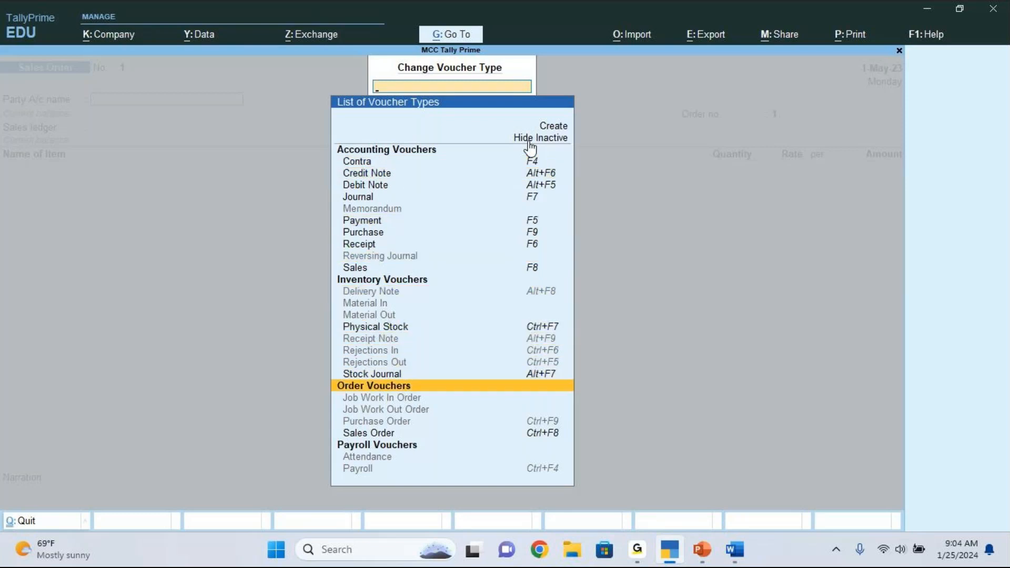
pyautogui.press('Down')
pyautogui.press('Down')
pyautogui.press('Down')
pyautogui.press('Down')
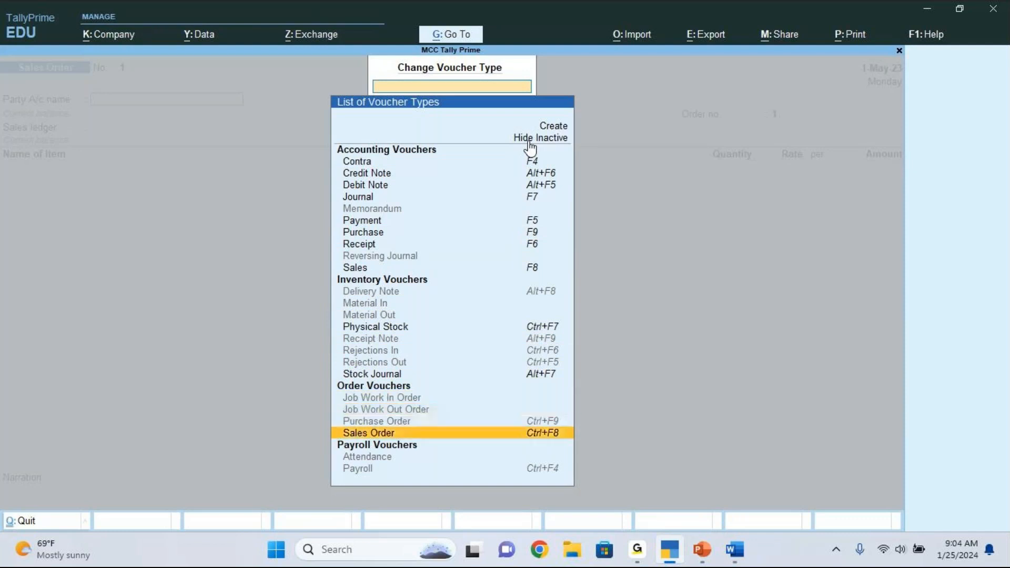
pyautogui.click(547, 440)
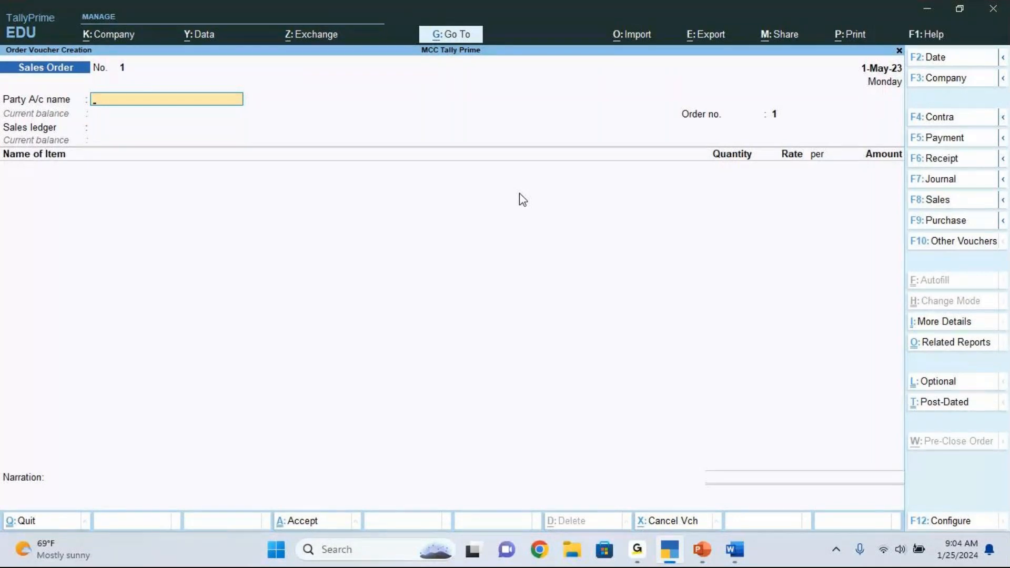
pyautogui.click(636, 30)
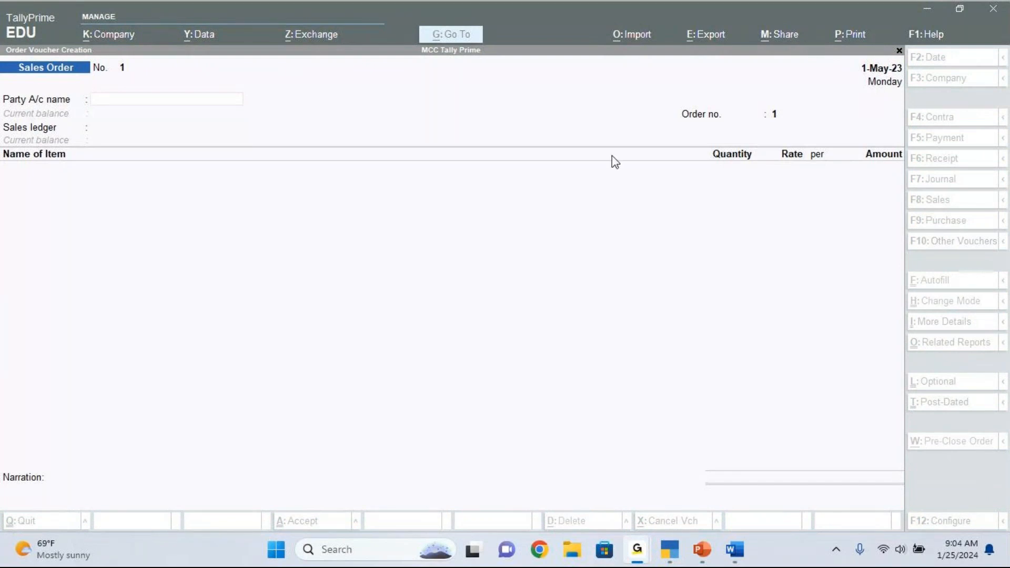
pyautogui.click(305, 213)
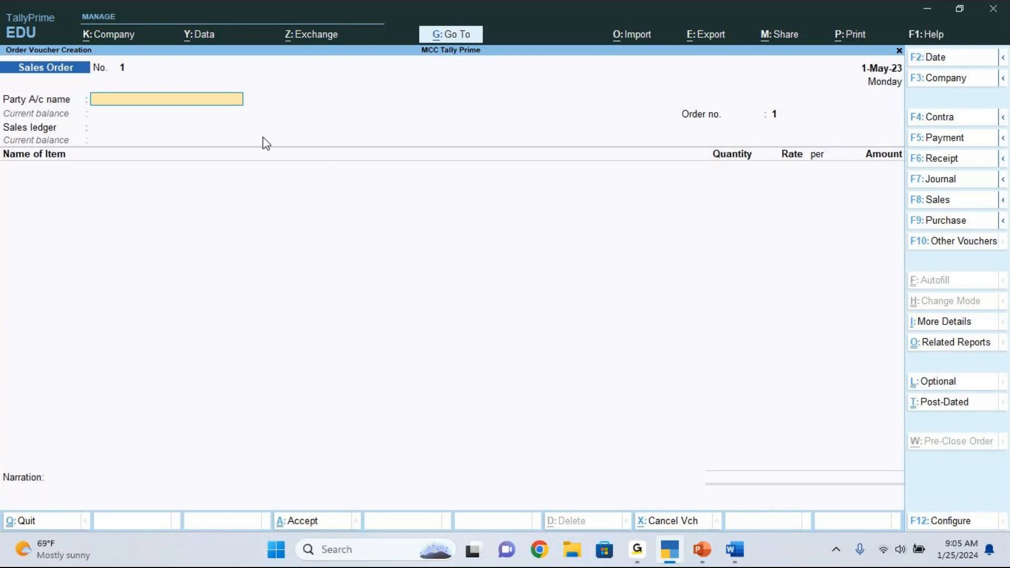
pyautogui.click(185, 34)
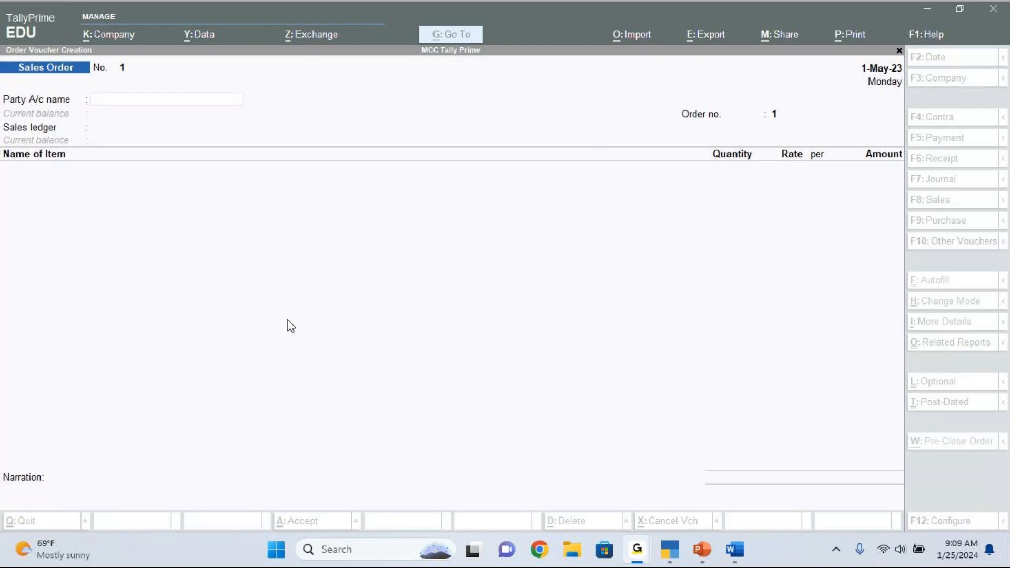
pyautogui.click(136, 96)
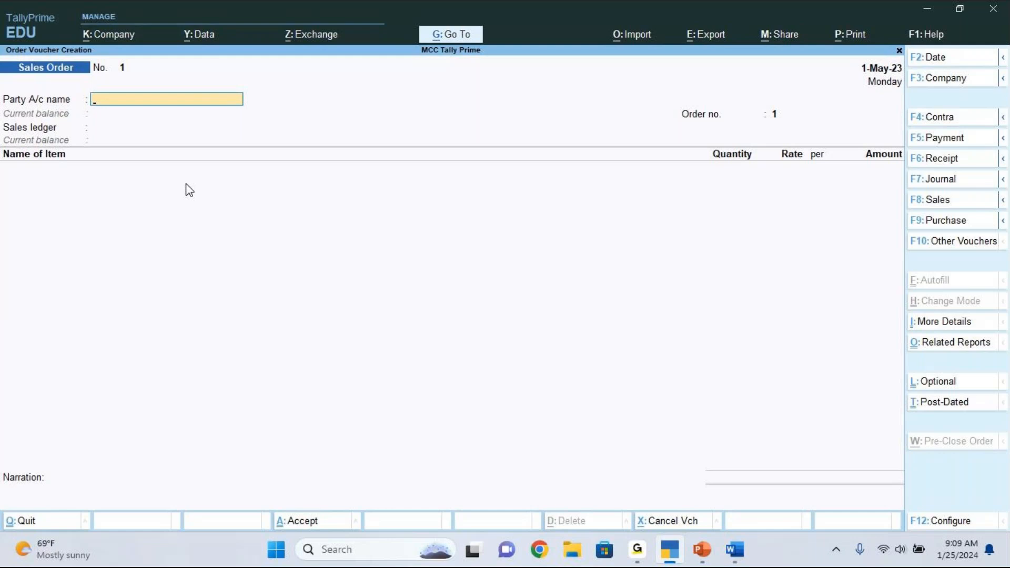
# Dismiss the WhatsApp notification and select Informatics Pvt Ltd as the party account of the sales order
pyautogui.press('space')
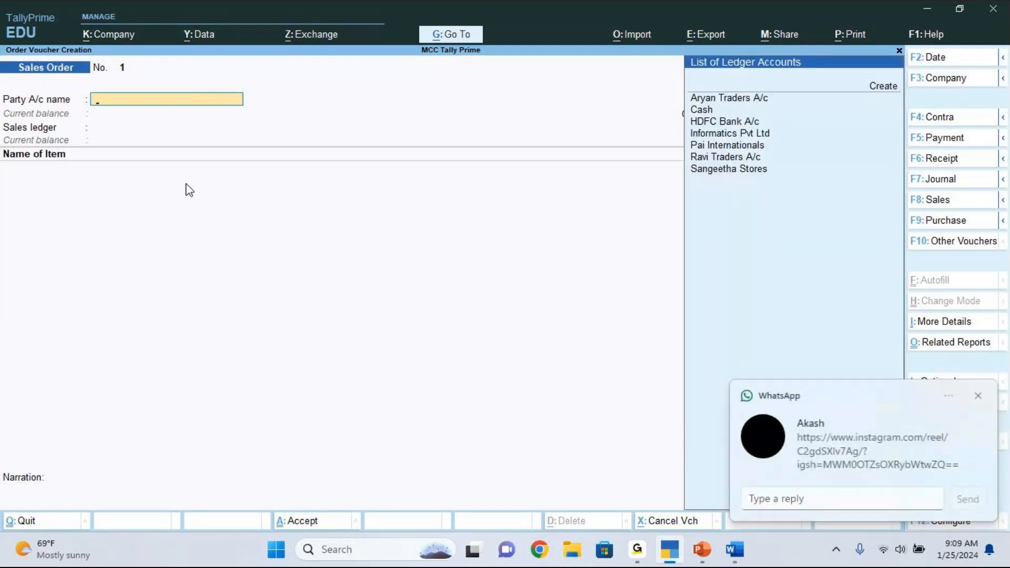
pyautogui.click(978, 396)
pyautogui.click(707, 247)
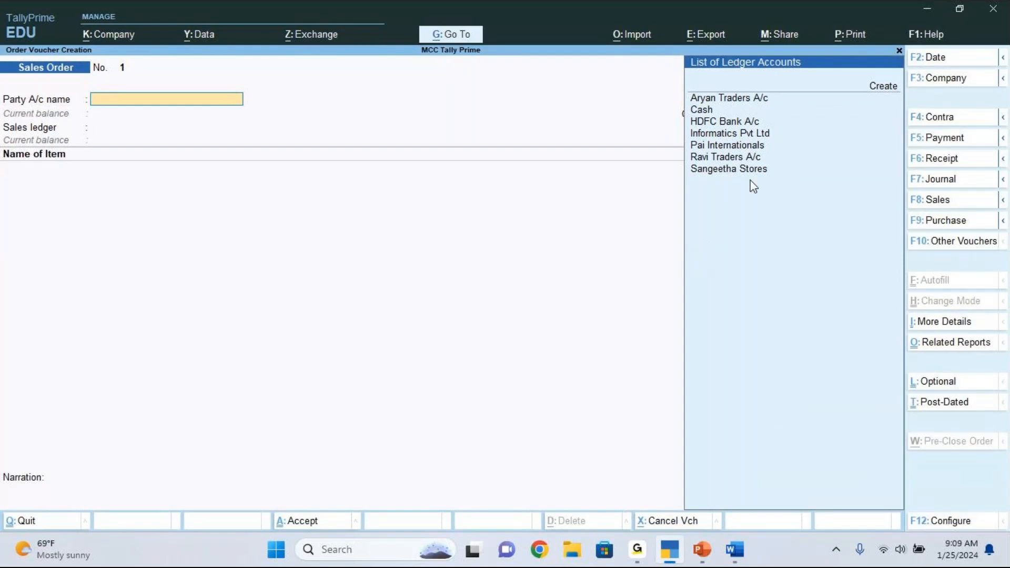
pyautogui.press('Down')
pyautogui.click(728, 134)
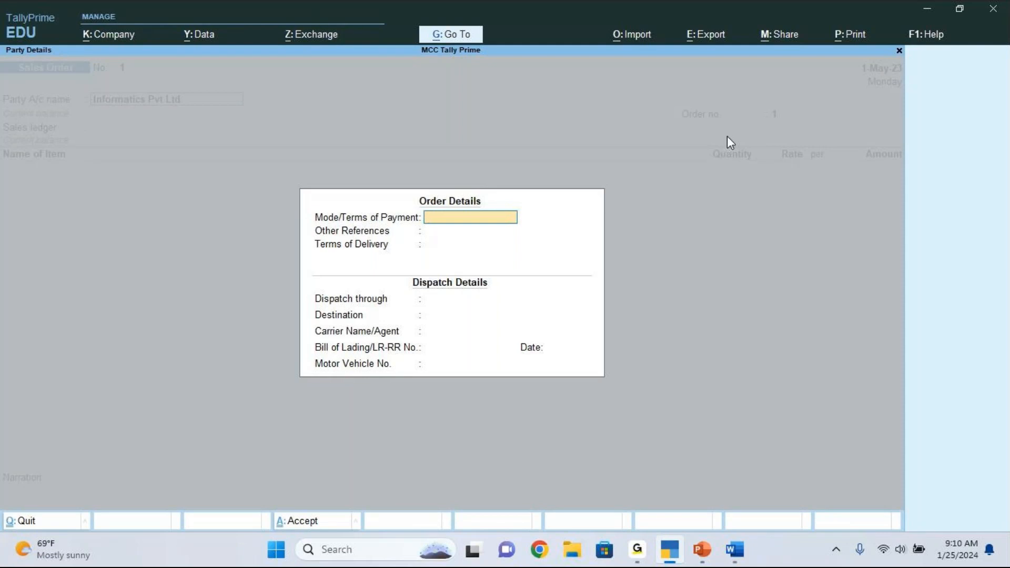
# Leave the order and dispatch details blank and accept the party details for Informatics Pvt Ltd
pyautogui.press('Return')
pyautogui.press('Return')
pyautogui.press('Return')
pyautogui.press('Return')
pyautogui.press('Return')
pyautogui.press('Return')
pyautogui.press('Return')
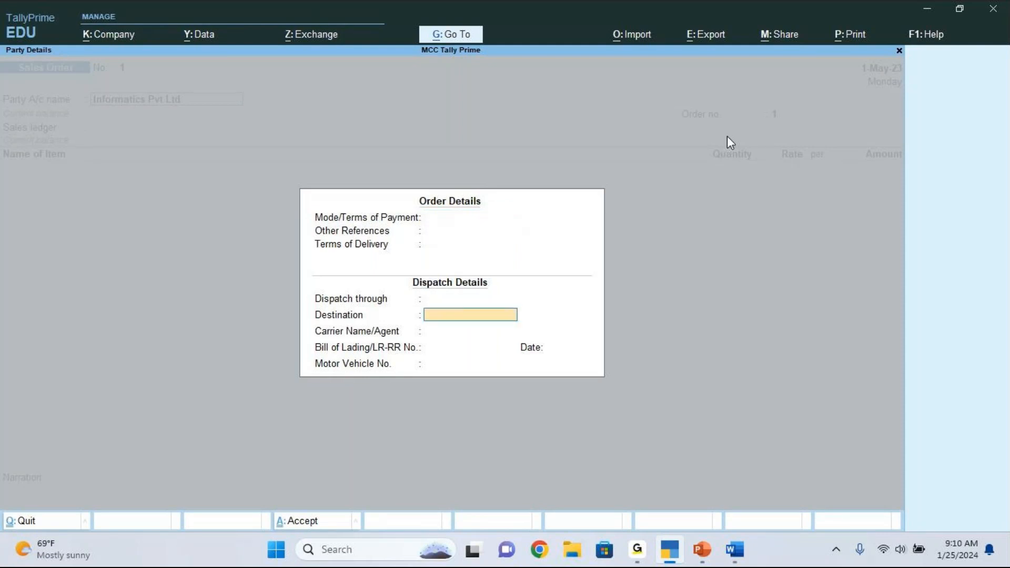
pyautogui.press('Return')
pyautogui.press('Return')
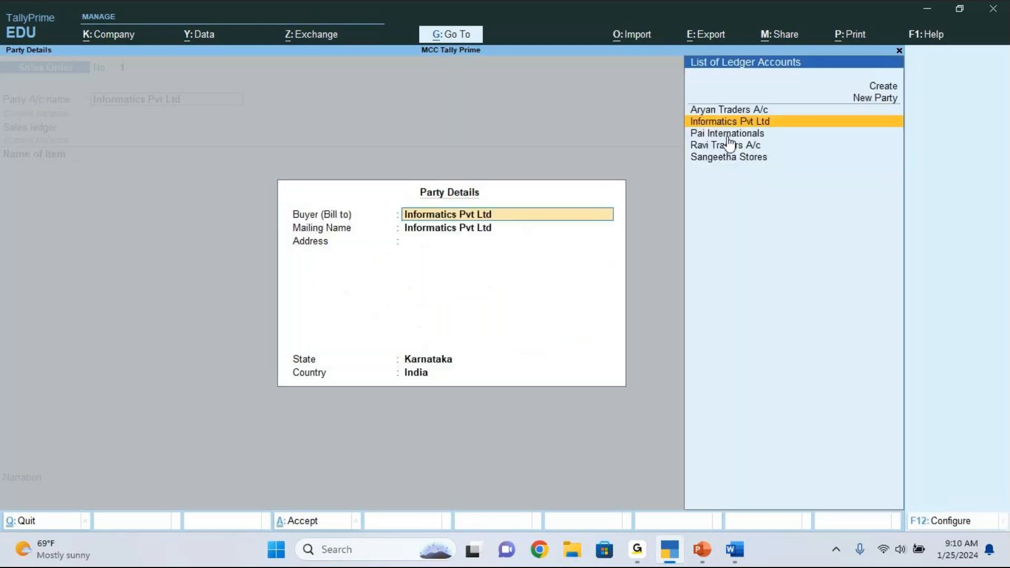
pyautogui.press('ctrl')
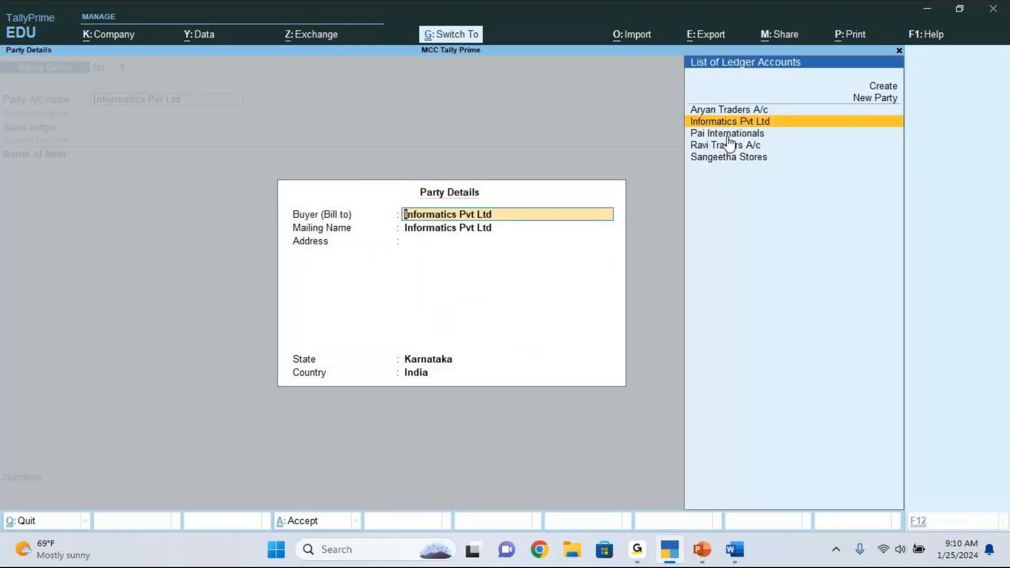
pyautogui.hotkey('ctrl', 'a')
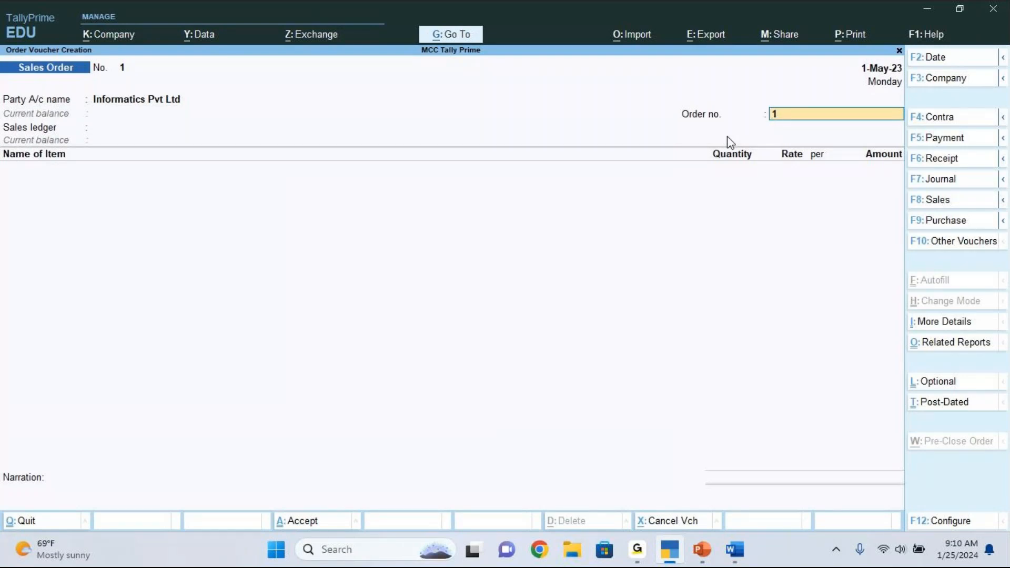
# Check Transaction 1 on the PowerPoint slide, return to TallyPrime, and enter the order number given there
pyautogui.press('alt')
pyautogui.hotkey('alt', 'Tab')
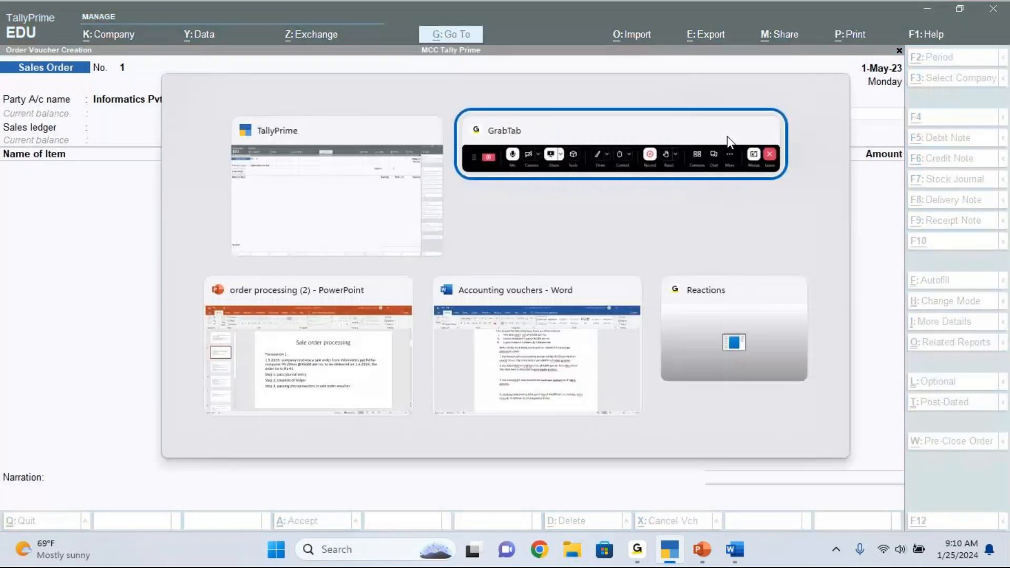
pyautogui.hotkey('alt', 'Tab')
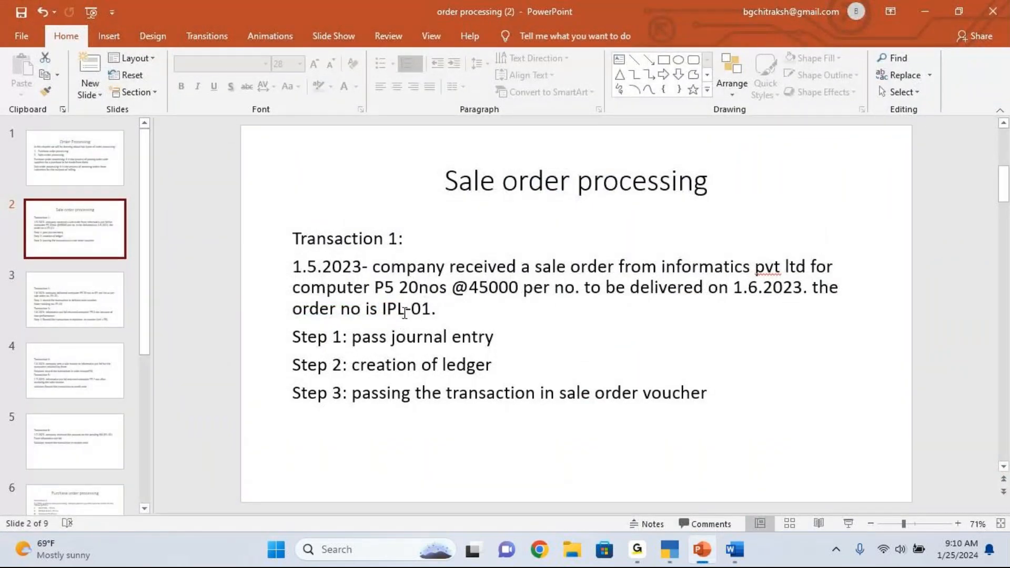
pyautogui.hotkey('alt', 'Tab')
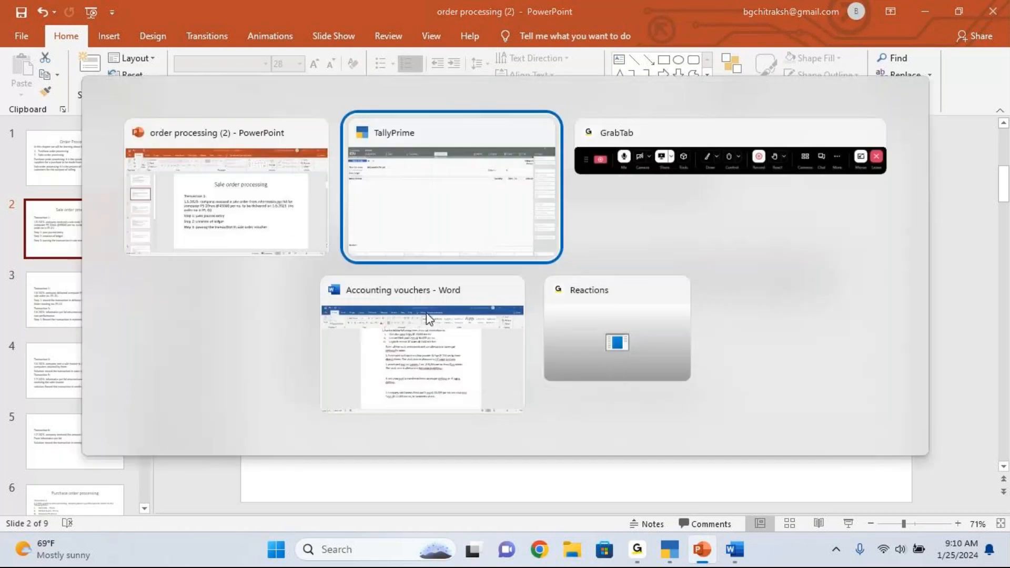
pyautogui.write('IPL-01')
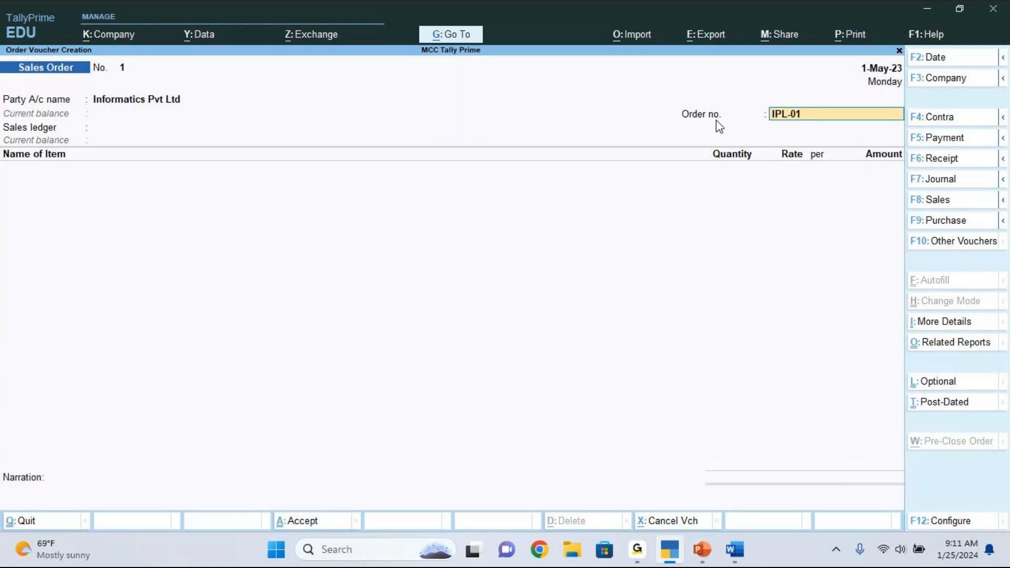
pyautogui.press('Return')
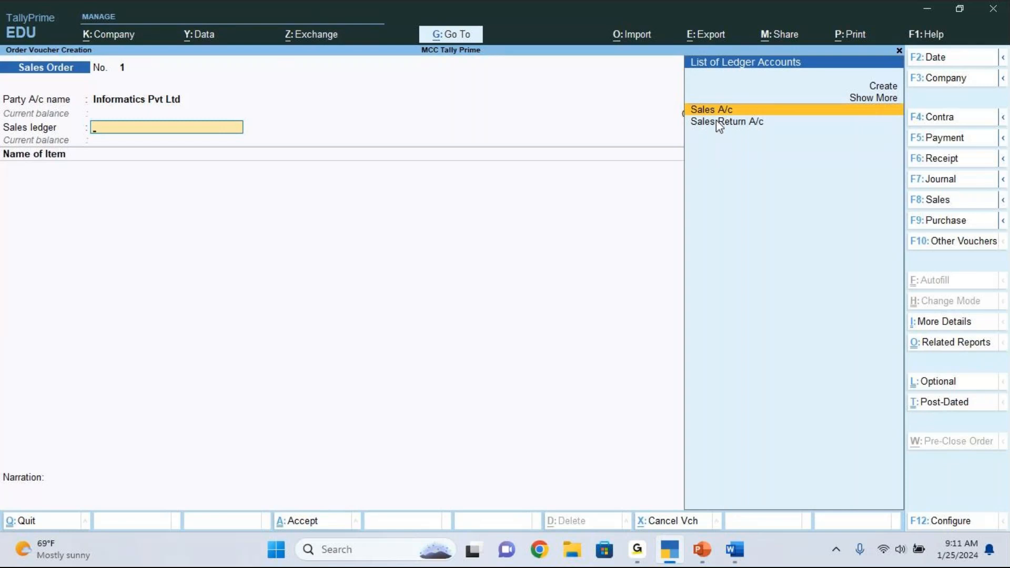
# Choose Sales A/c as the sales ledger and add Computer P5 as the stock item
pyautogui.press('Return')
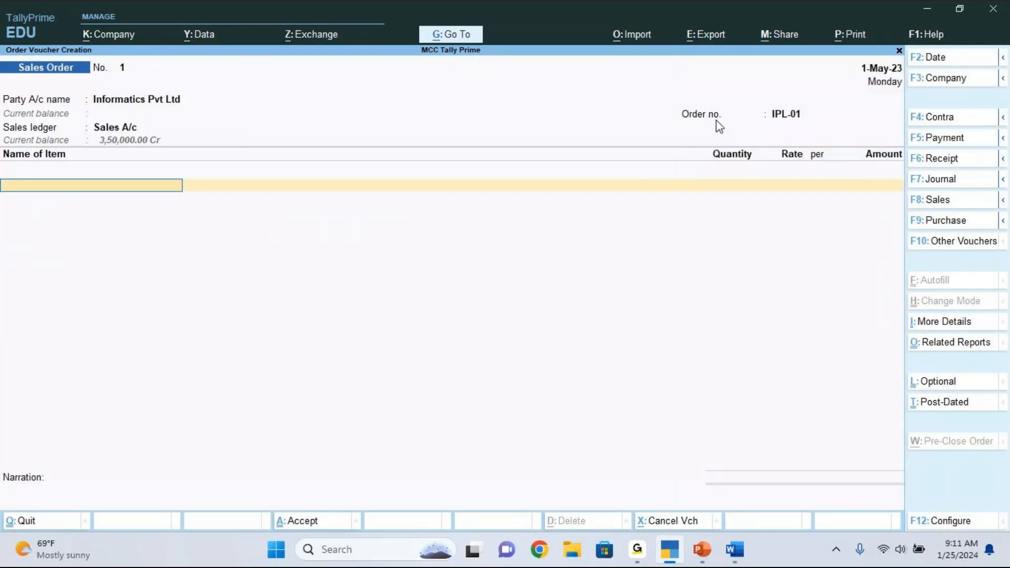
pyautogui.click(916, 109)
pyautogui.click(917, 113)
pyautogui.click(65, 191)
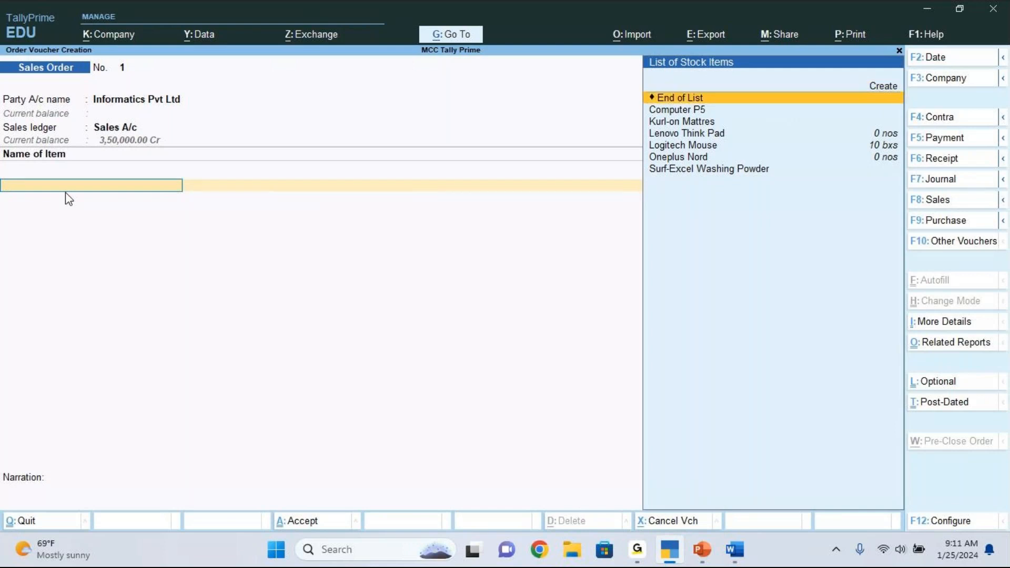
pyautogui.press('Down')
pyautogui.press('Return')
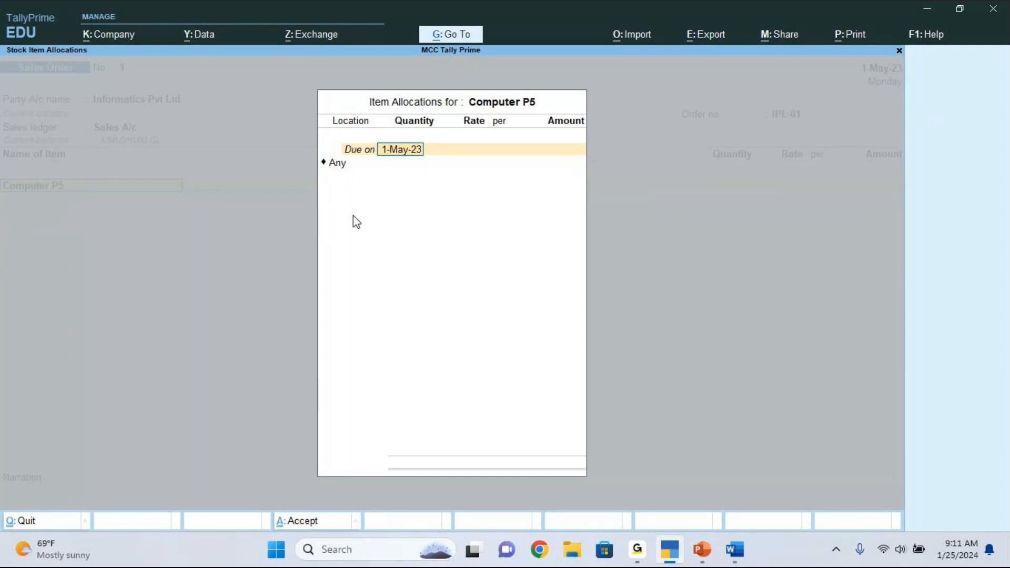
# Check the delivery date on the PowerPoint slide and set the Computer P5 due date to 1-Jun-23 in TallyPrime
pyautogui.hotkey('alt', 'Tab')
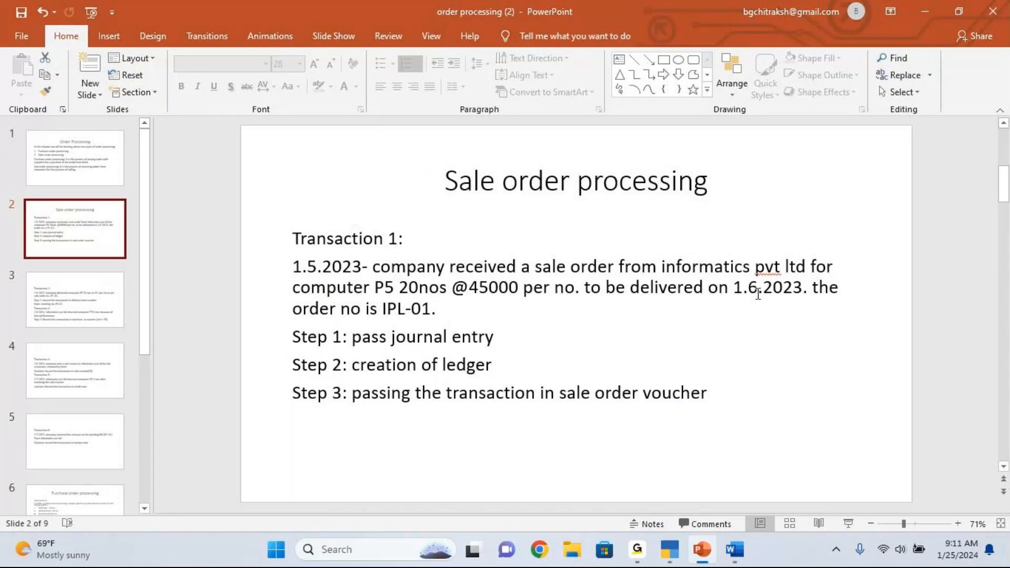
pyautogui.hotkey('alt', 'Tab')
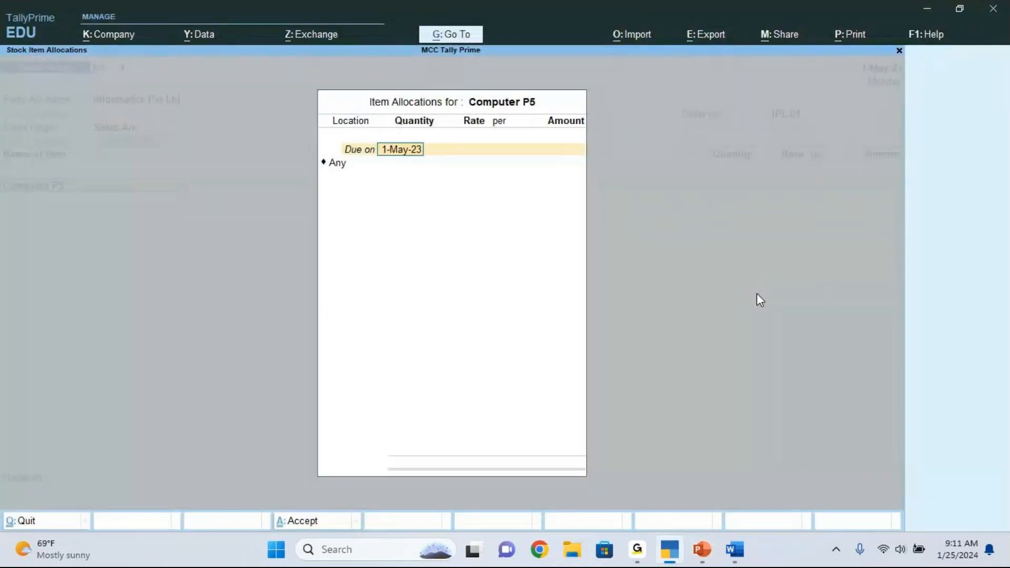
pyautogui.write('1.6')
pyautogui.press('Return')
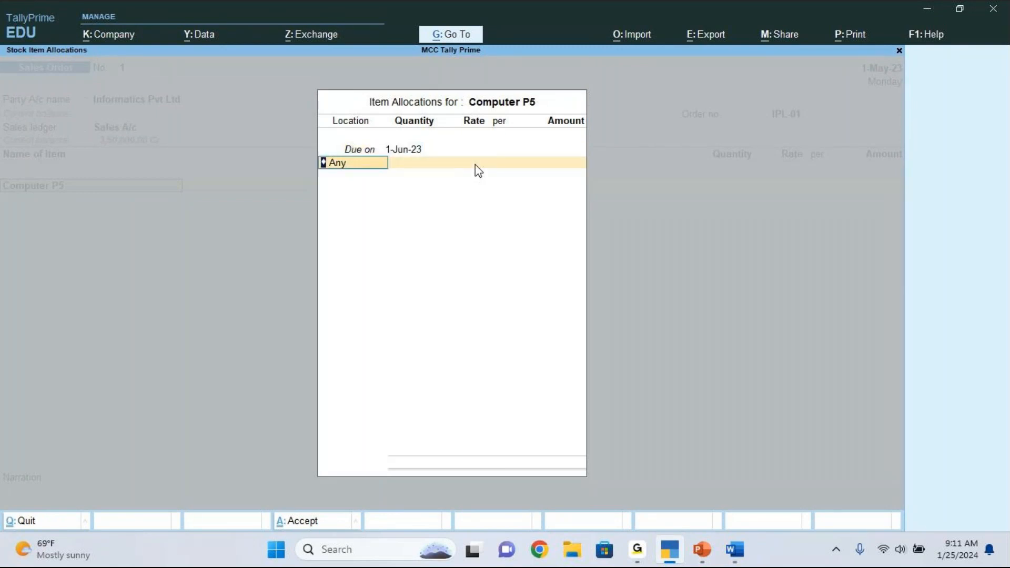
# Replace the location Any with Jayanagar in the Computer P5 item allocation
pyautogui.press('BackSpace')
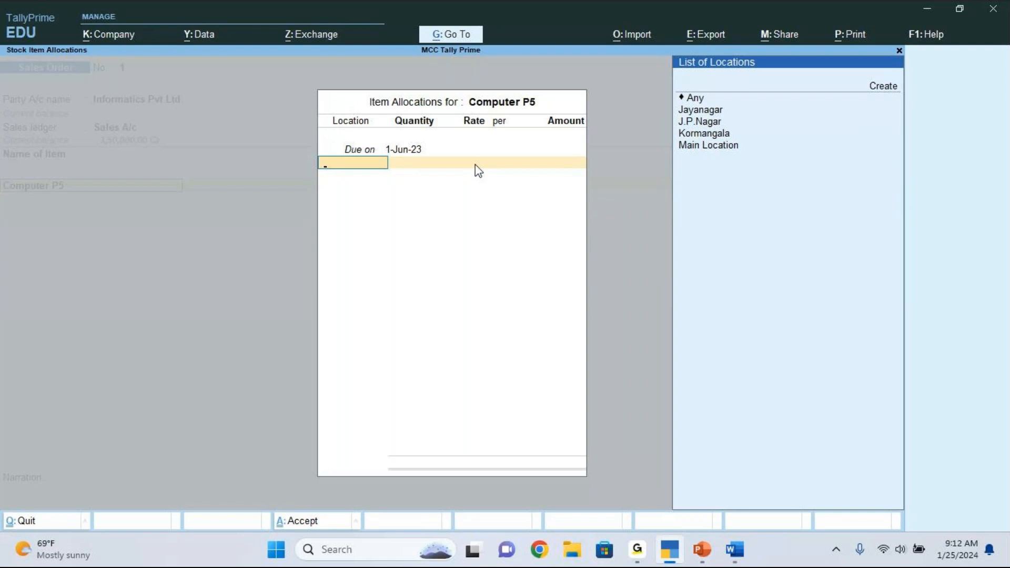
pyautogui.press('Down')
pyautogui.press('Down')
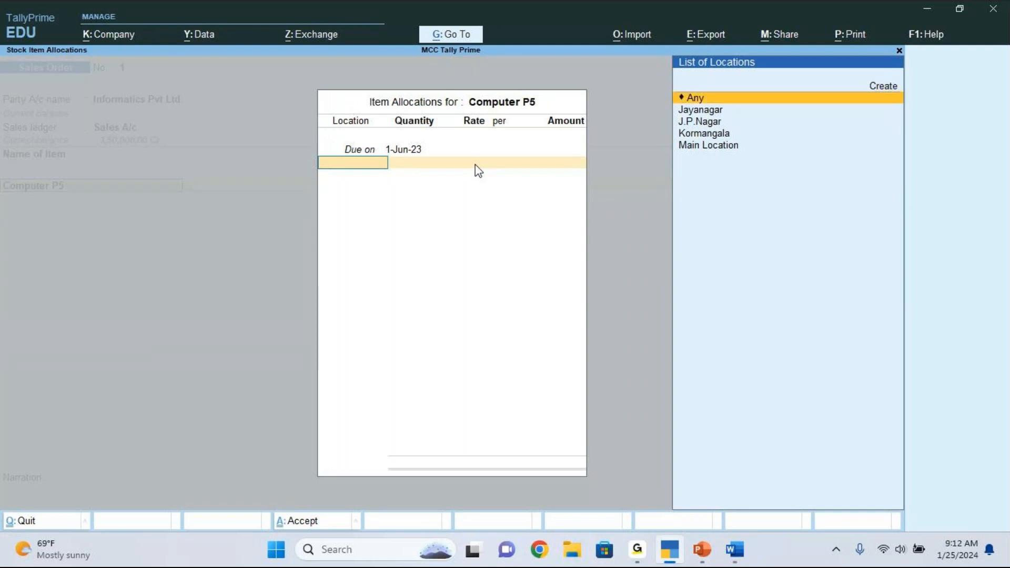
pyautogui.press('Down')
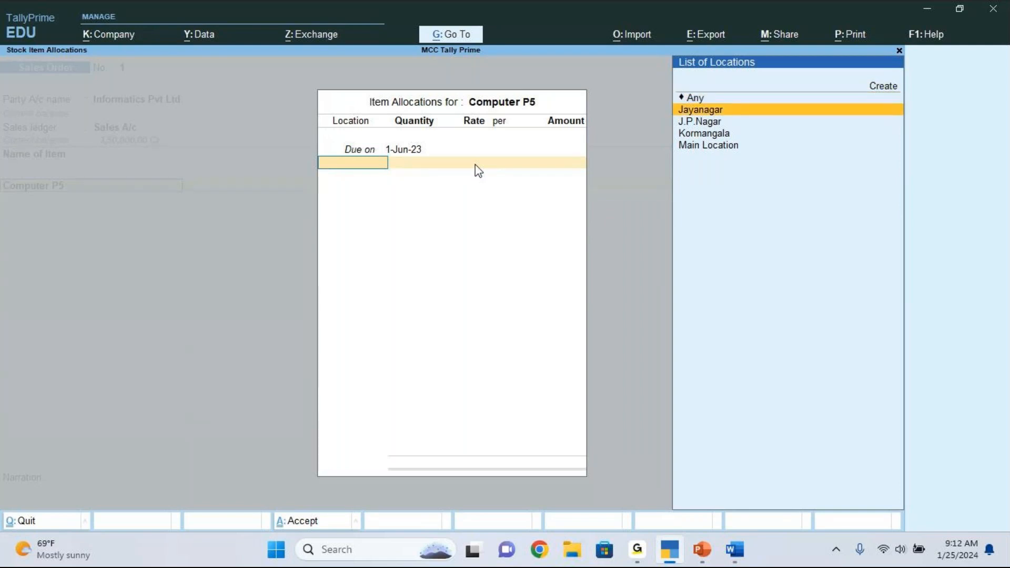
pyautogui.press('Return')
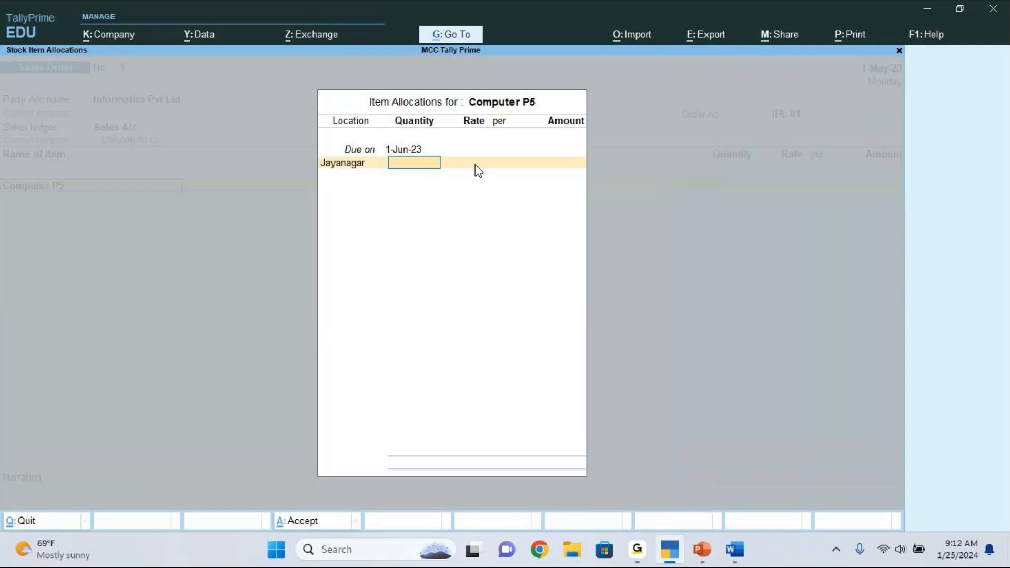
# Check the ordered quantity on the PowerPoint slide and enter 20 nos for Jayanagar in TallyPrime, continuing past the stock warning
pyautogui.hotkey('alt', 'Tab')
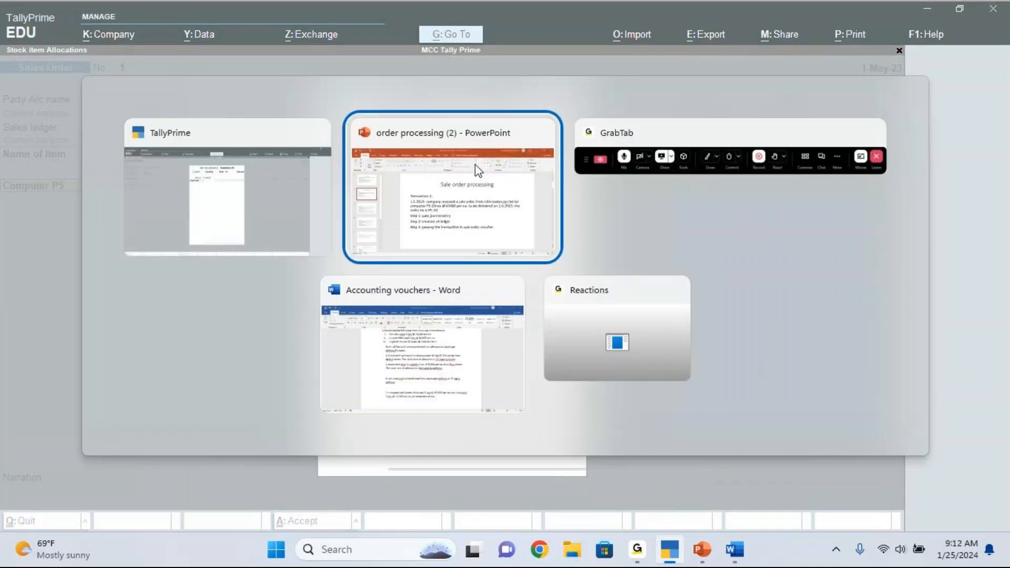
pyautogui.click(477, 169)
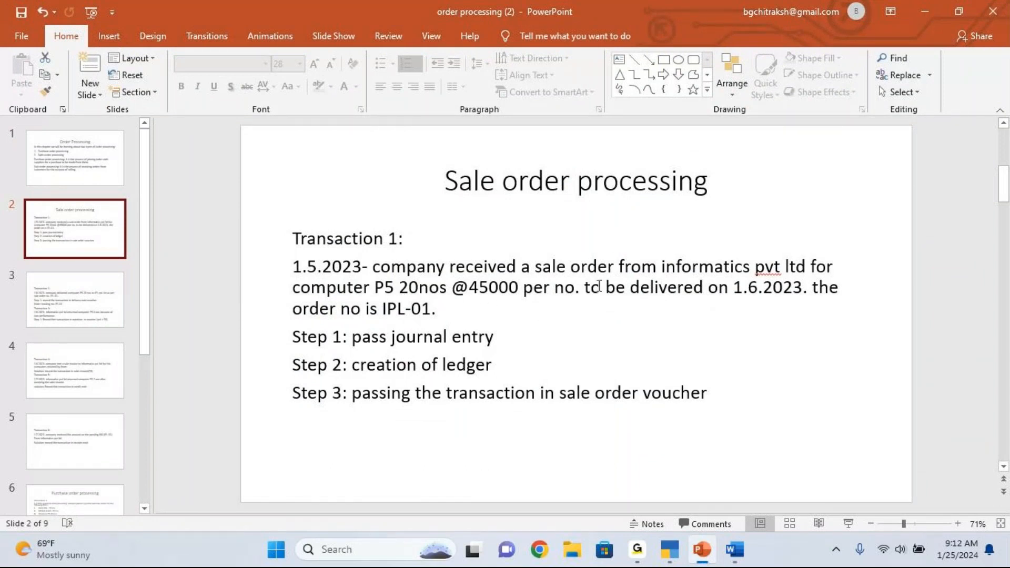
pyautogui.hotkey('alt', 'Tab')
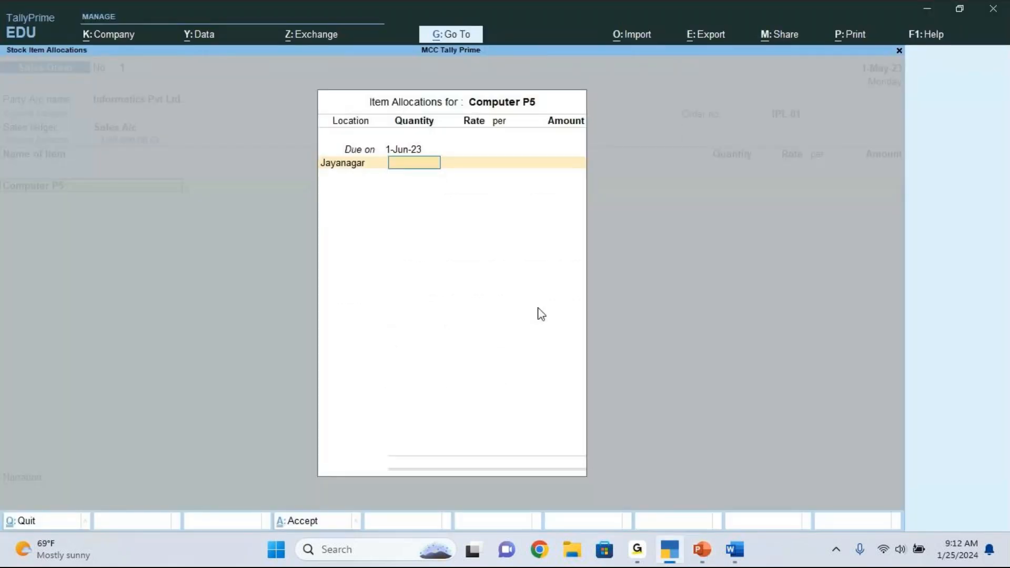
pyautogui.write('20')
pyautogui.press('Return')
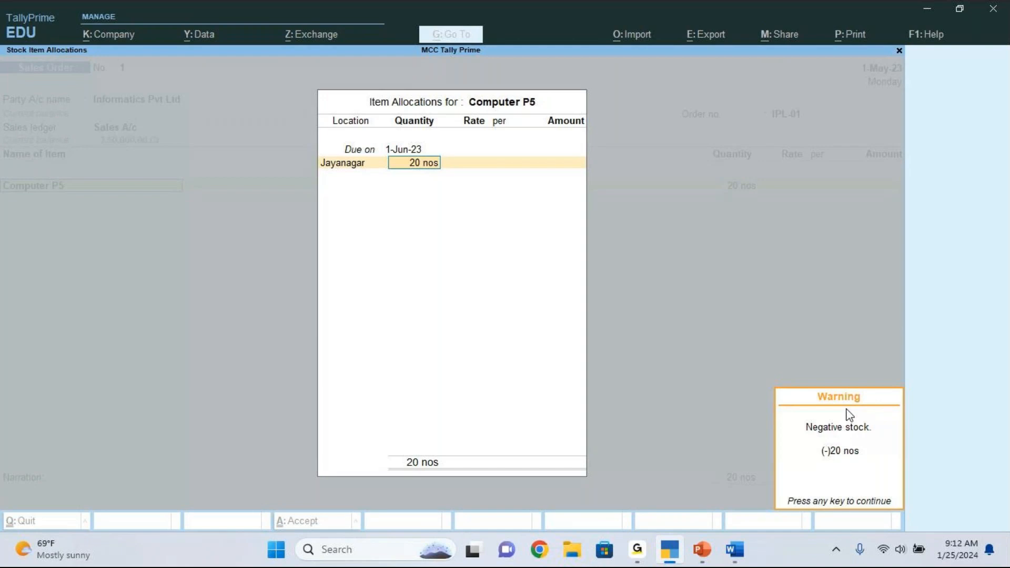
pyautogui.press('Return')
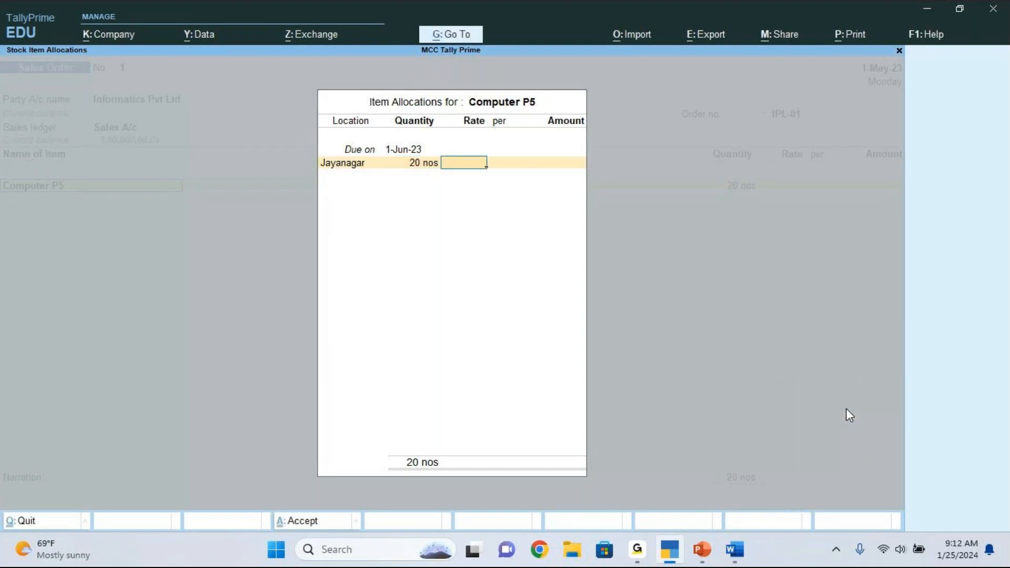
# Set the Computer P5 rate to 45,000 per nos and accept the calculated amount
pyautogui.write('45,00')
pyautogui.press('BackSpace')
pyautogui.press('BackSpace')
pyautogui.write('000')
pyautogui.press('Return')
pyautogui.press('Return')
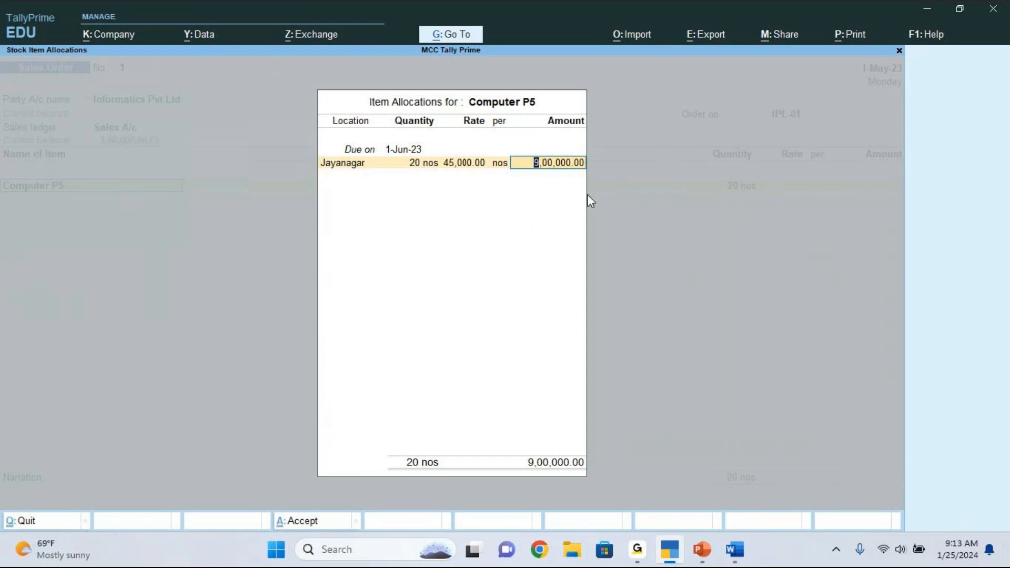
pyautogui.press('Return')
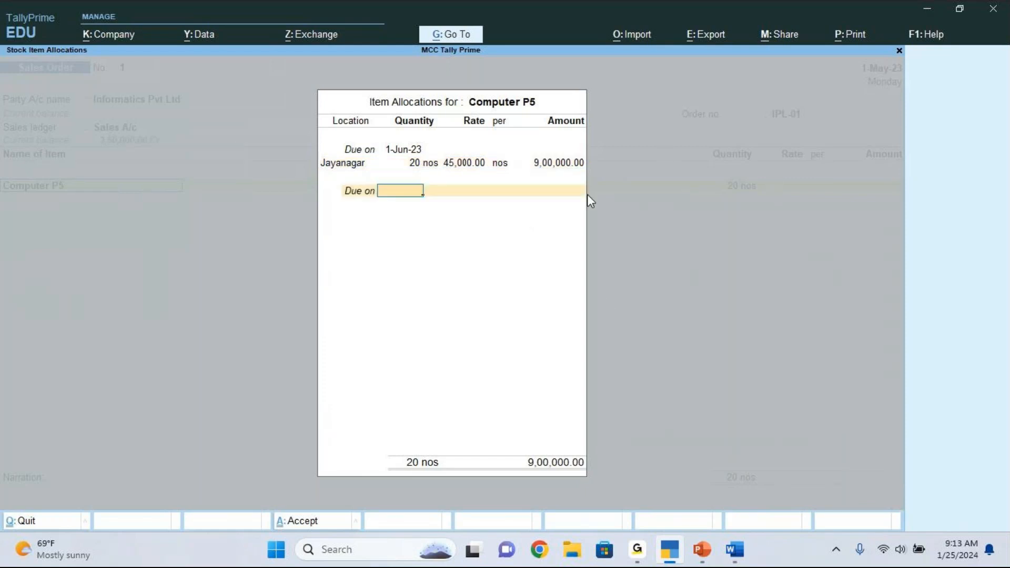
# Finish the item allocation and item list, leave the narration blank, and save the sales order voucher
pyautogui.press('Return')
pyautogui.press('Return')
pyautogui.press('Return')
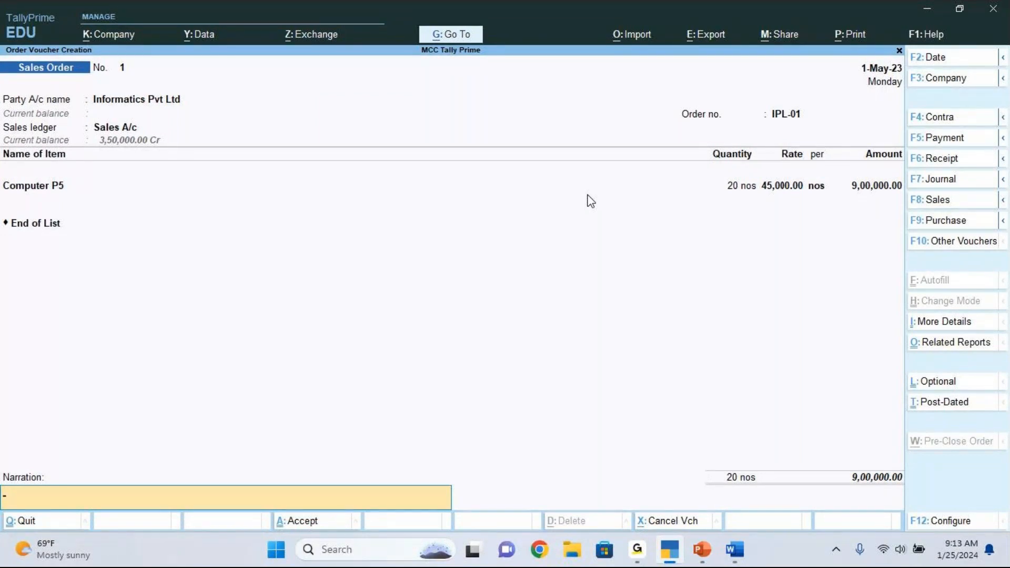
pyautogui.press('Return')
pyautogui.press('y')
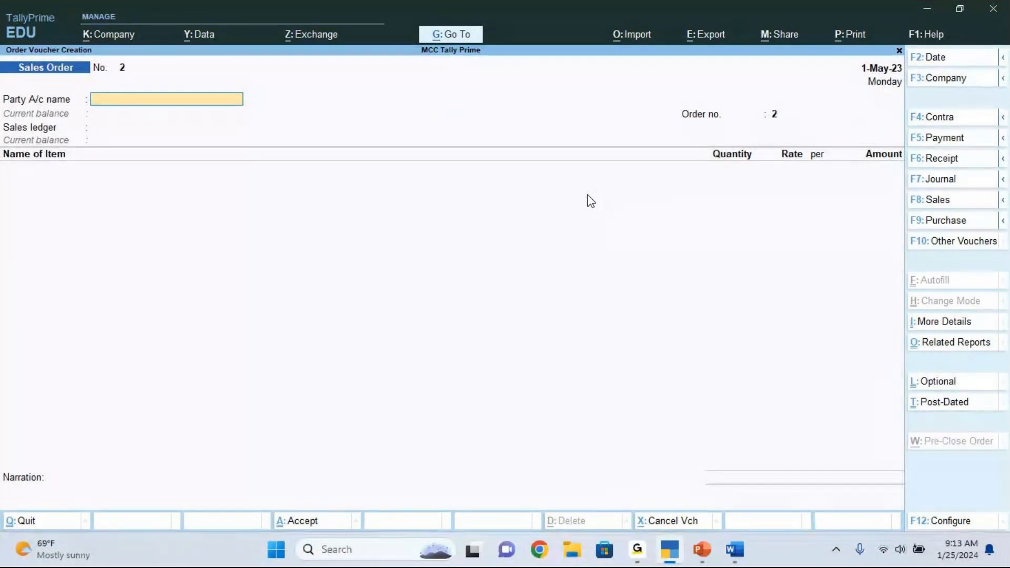
# Check Transaction 2 on the PowerPoint slide, and in TallyPrime change the voucher type to Delivery Note, activating it
pyautogui.hotkey('alt', 'Tab')
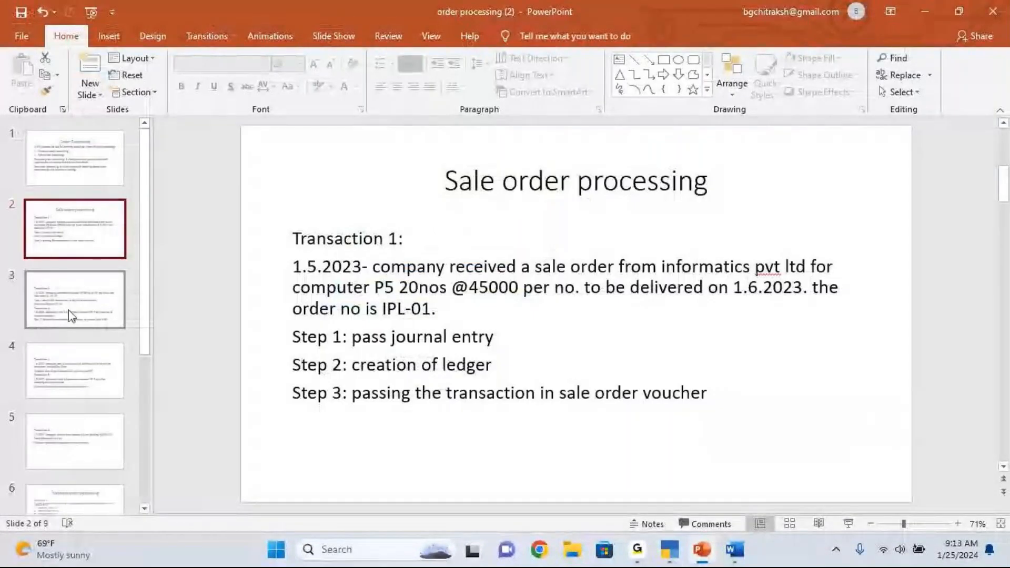
pyautogui.click(72, 315)
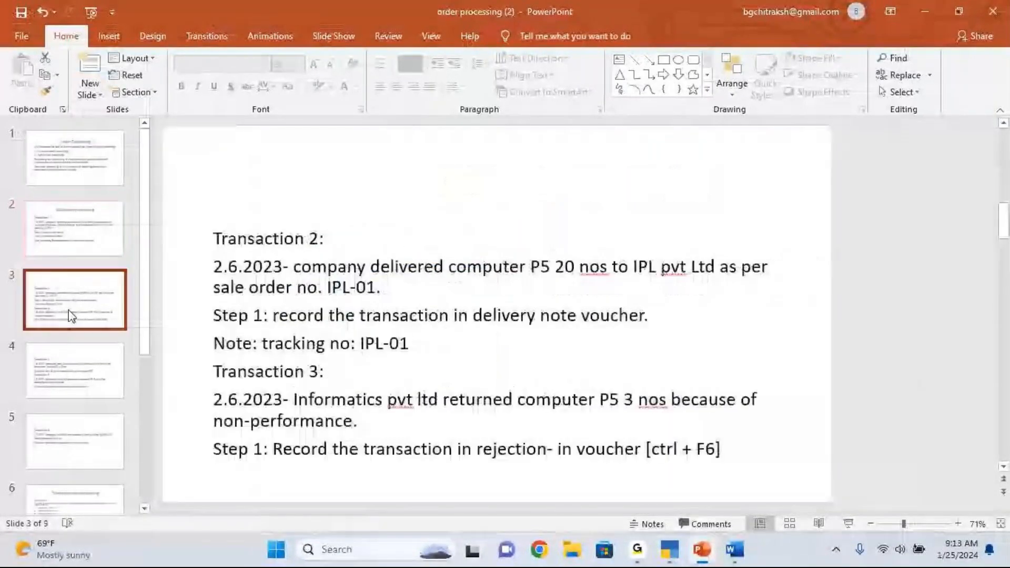
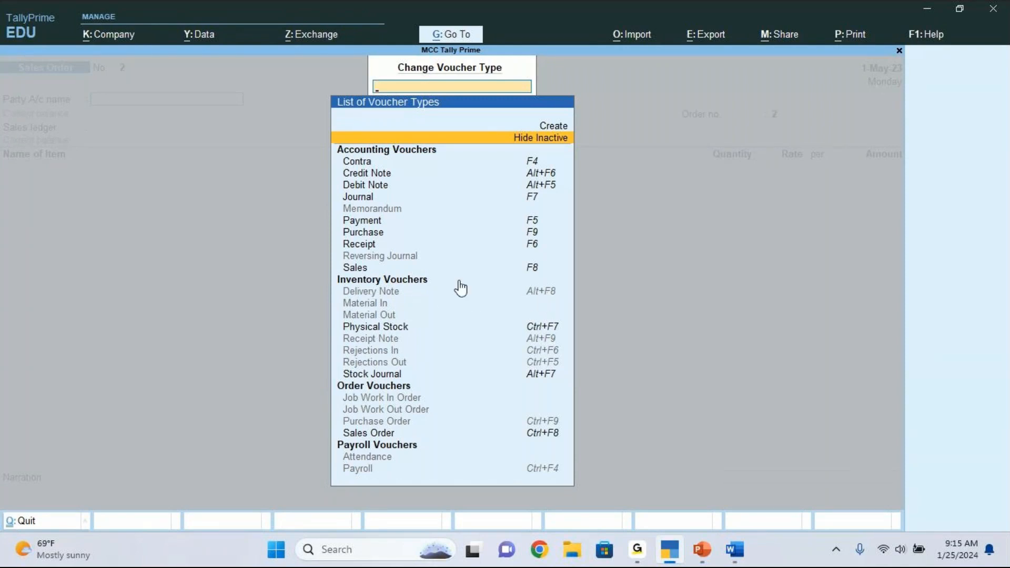
pyautogui.click(371, 292)
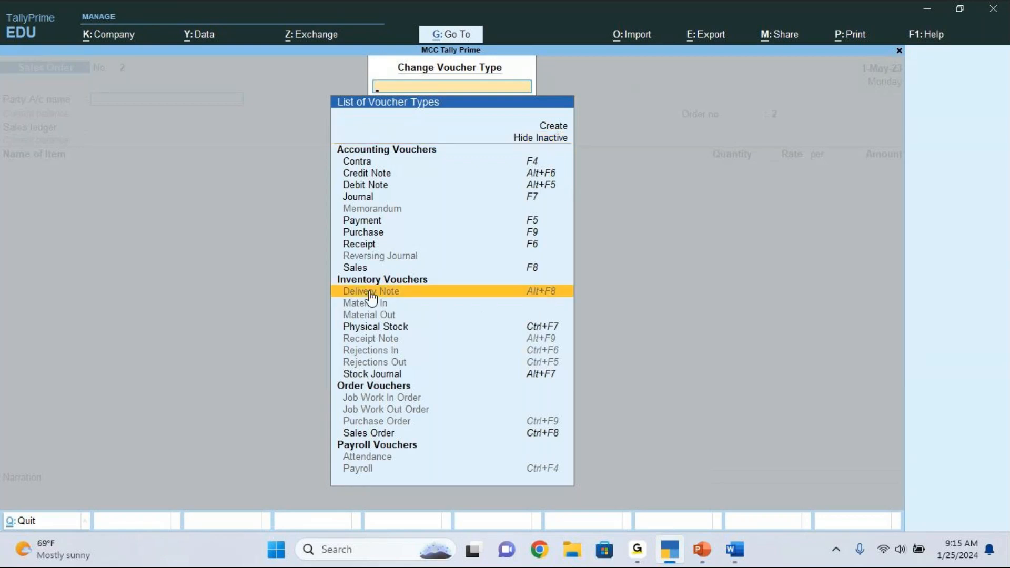
pyautogui.click(371, 294)
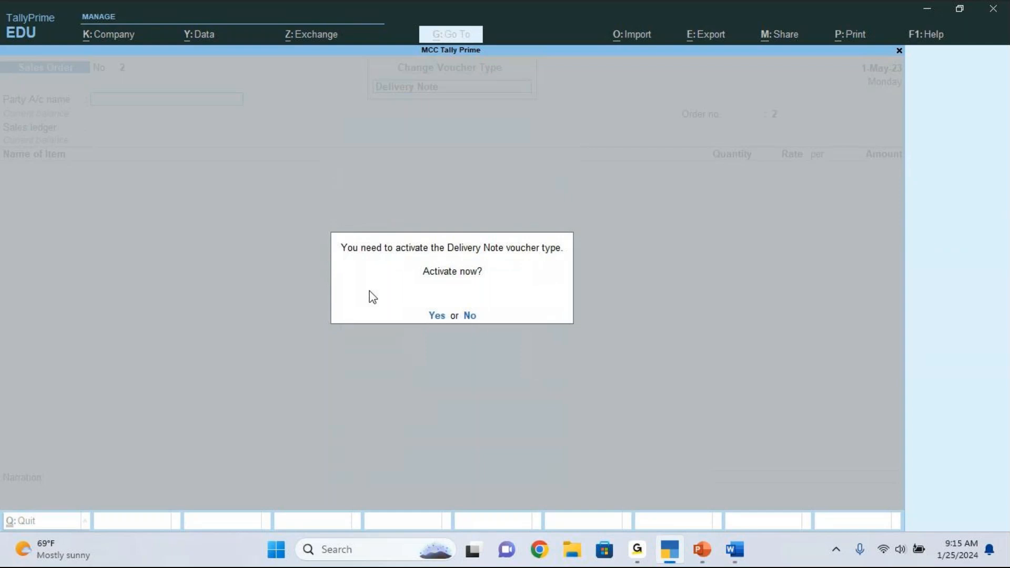
pyautogui.press('y')
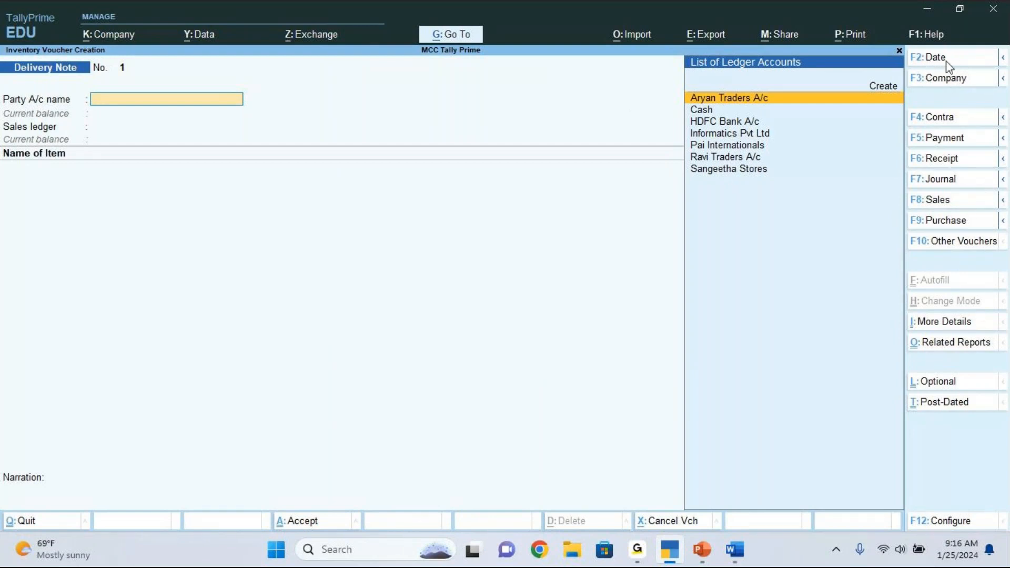
# Set the delivery note's voucher date to 2 June 2023
pyautogui.click(919, 62)
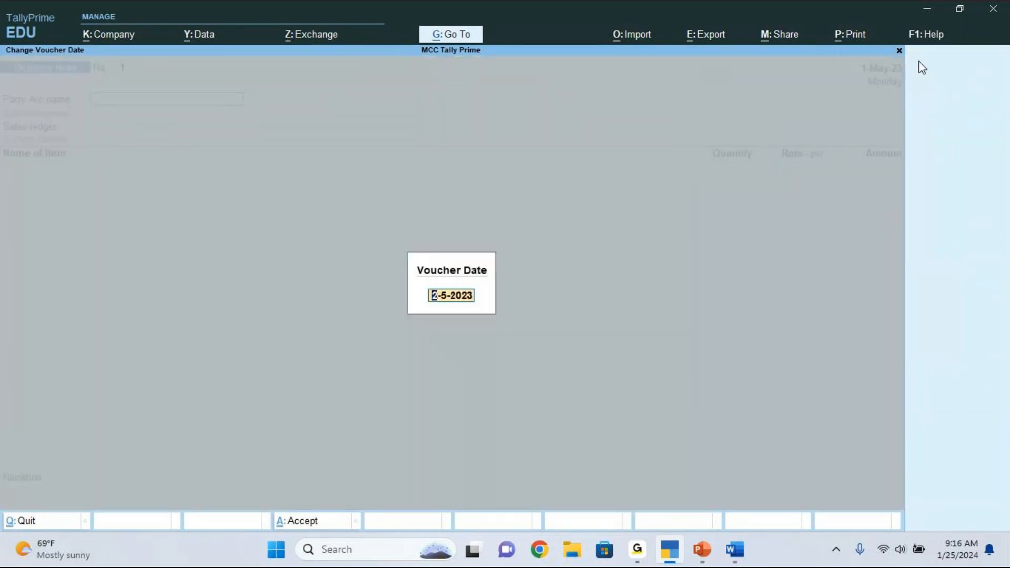
pyautogui.write('2.6')
pyautogui.press('Return')
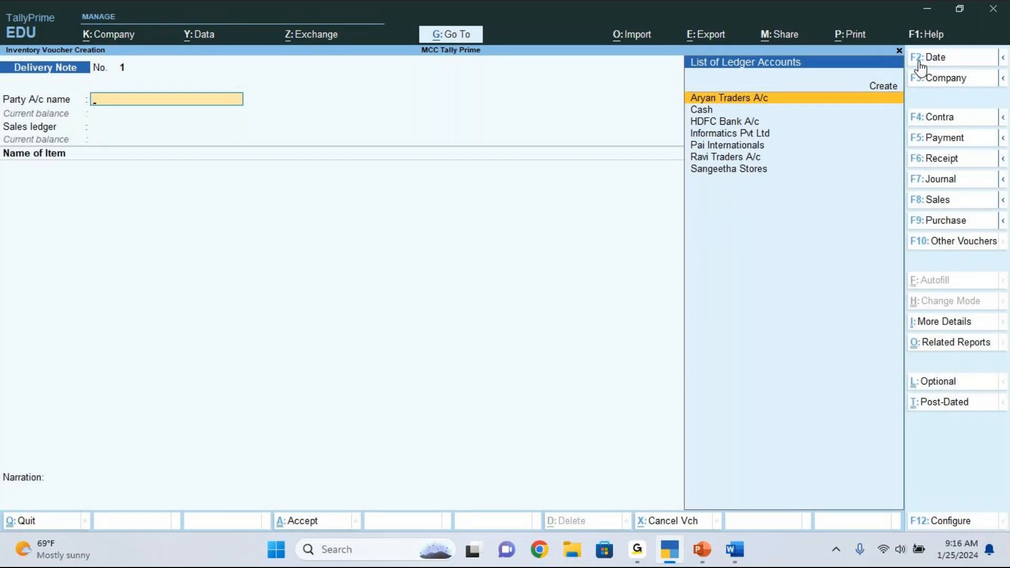
# Choose Informatics Pvt Ltd as the party account of the delivery note
pyautogui.press('Down')
pyautogui.press('Down')
pyautogui.press('Down')
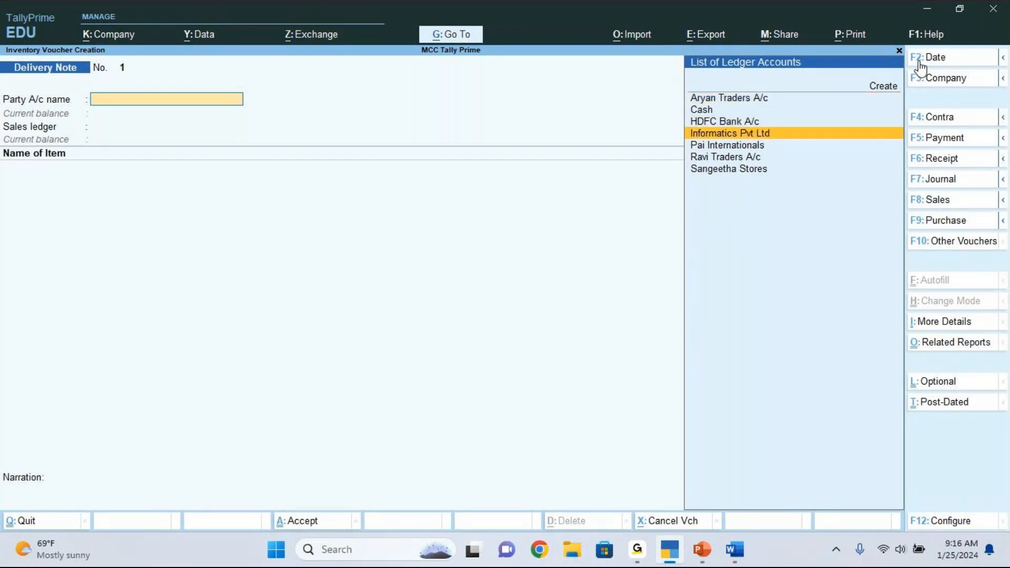
pyautogui.press('Return')
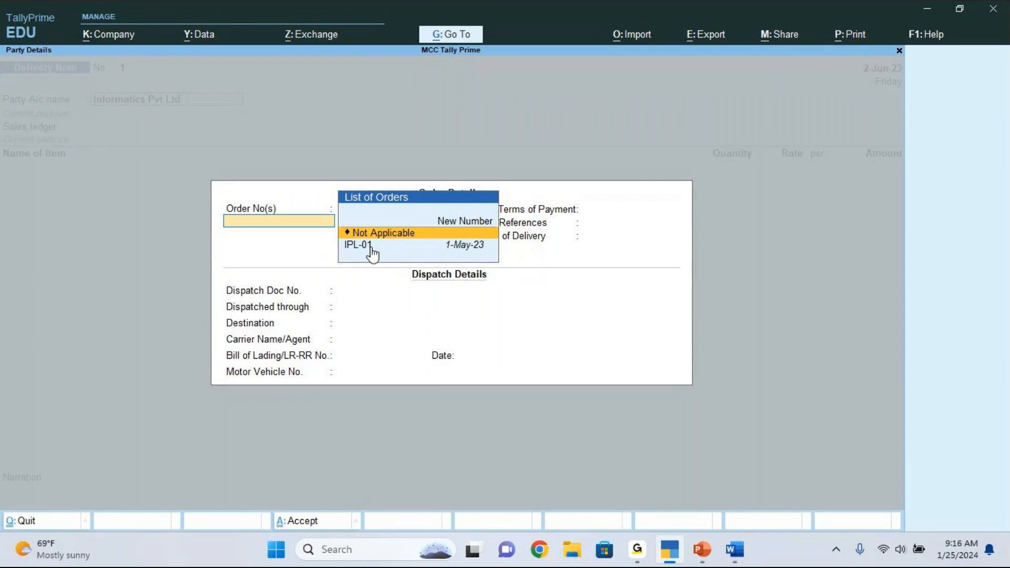
# Link the delivery note to order IPL-01, end the order list, and leave the payment terms, references and delivery terms blank
pyautogui.press('Down')
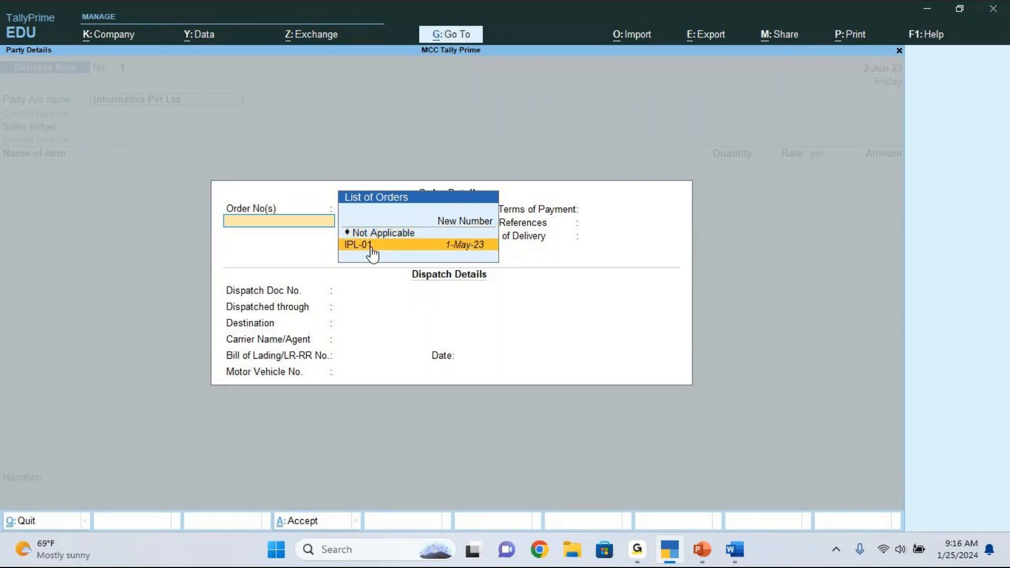
pyautogui.press('Return')
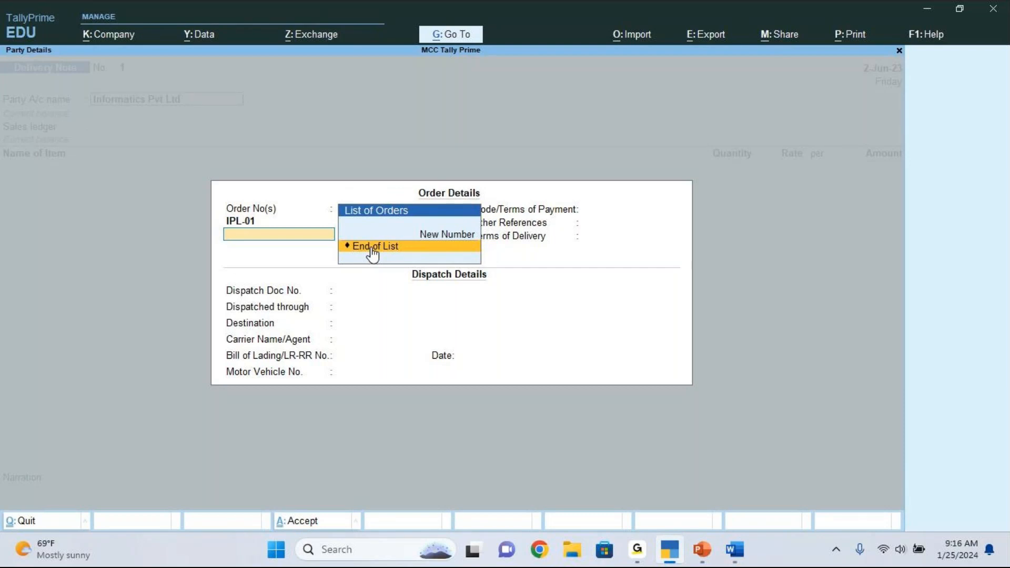
pyautogui.click(371, 249)
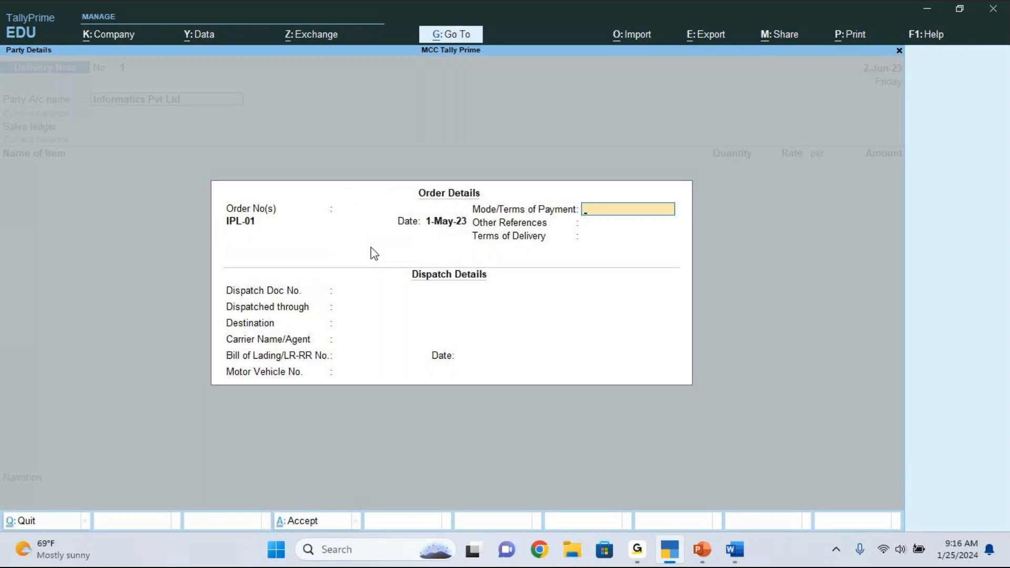
pyautogui.press('Return')
pyautogui.press('Return')
pyautogui.press('Return')
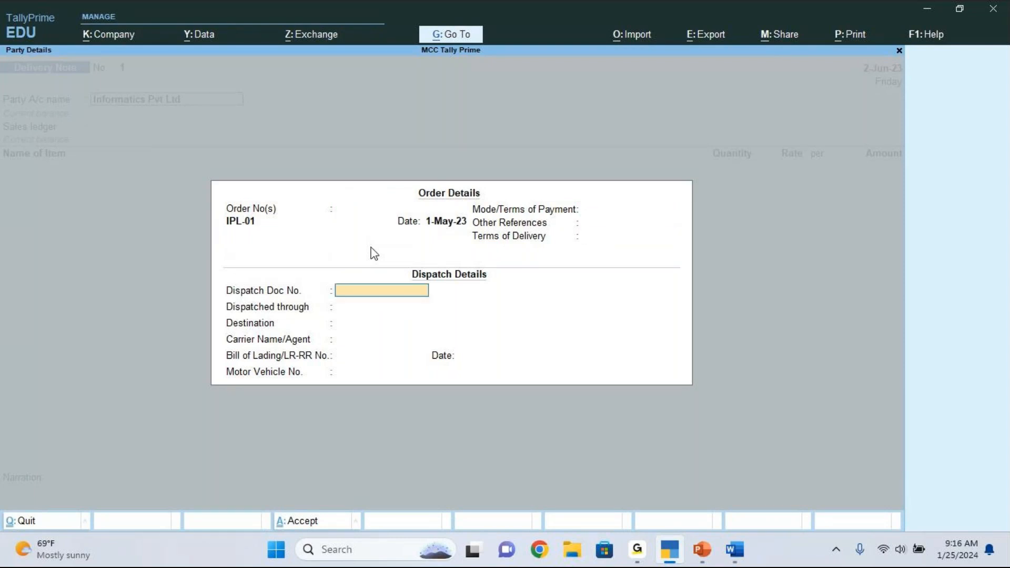
# Leave all dispatch details of the delivery note blank and continue to the party details
pyautogui.press('Return')
pyautogui.press('Return')
pyautogui.press('Return')
pyautogui.press('Return')
pyautogui.press('Return')
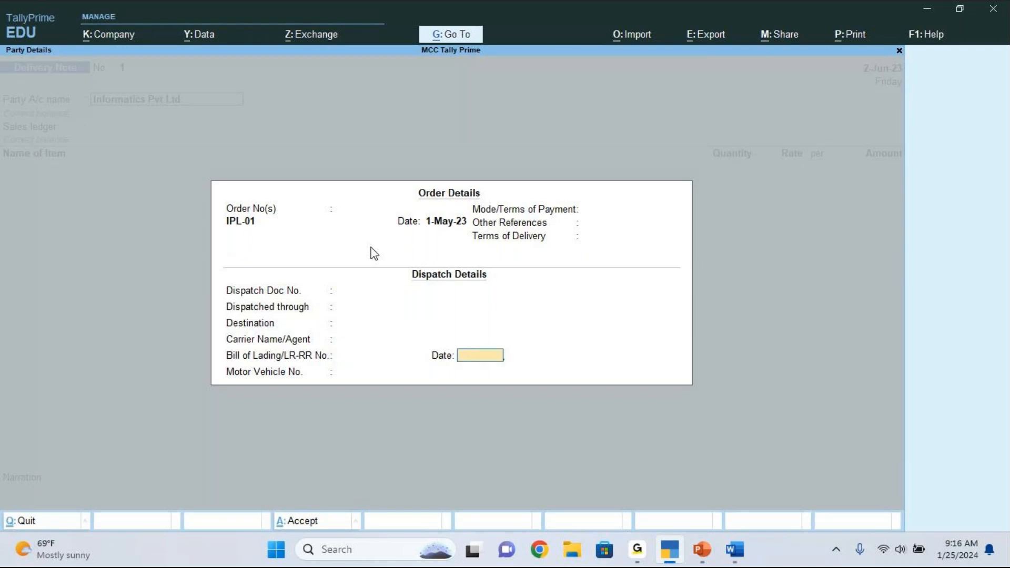
pyautogui.press('Return')
pyautogui.press('Return')
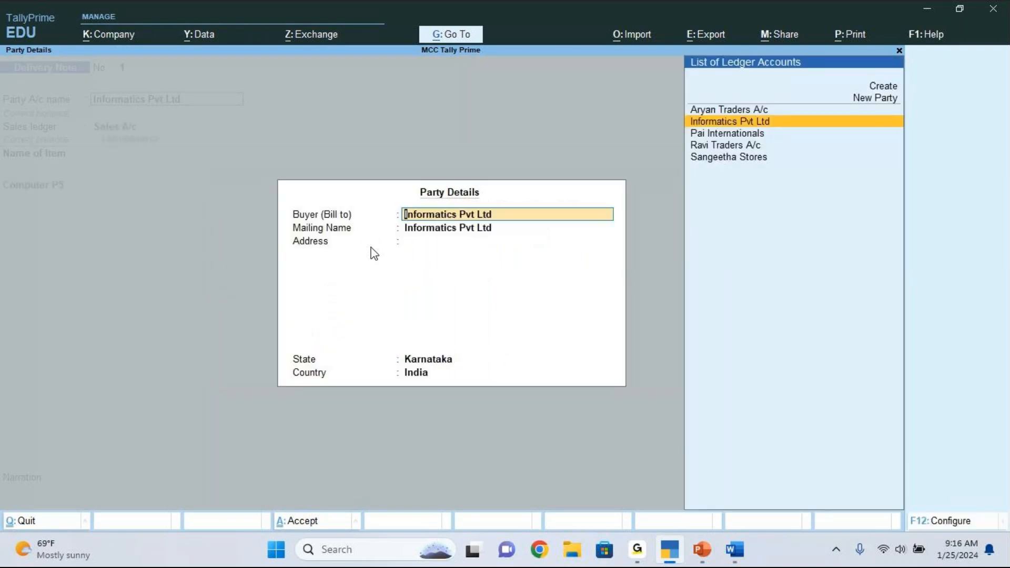
# Accept the Informatics Pvt Ltd party details unchanged and keep Sales A/c as the sales ledger
pyautogui.press('Return')
pyautogui.press('Return')
pyautogui.press('Return')
pyautogui.press('Return')
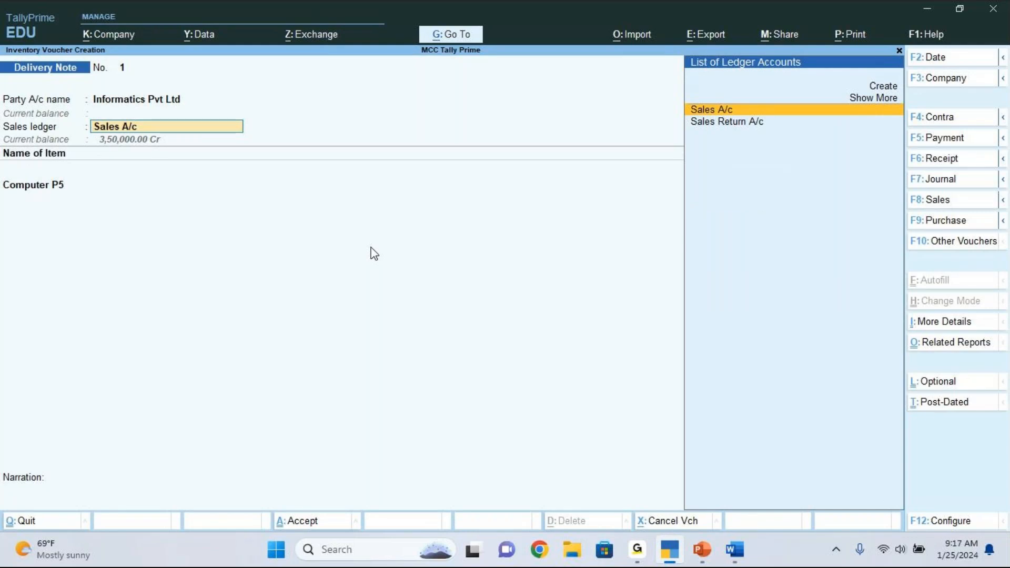
pyautogui.press('Return')
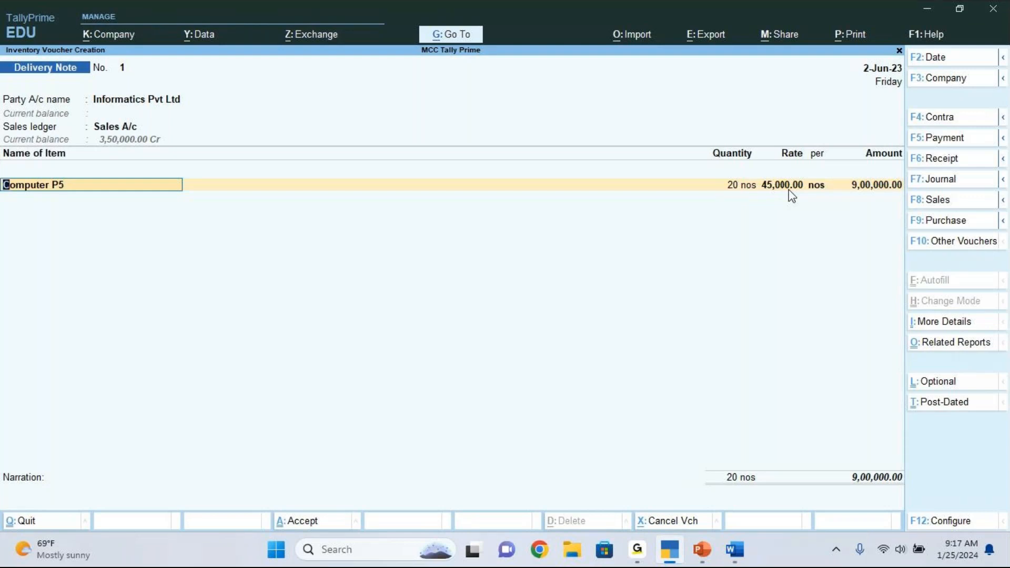
# Open the Computer P5 item allocation, and set both its tracking number and order number to IPL-01
pyautogui.press('Return')
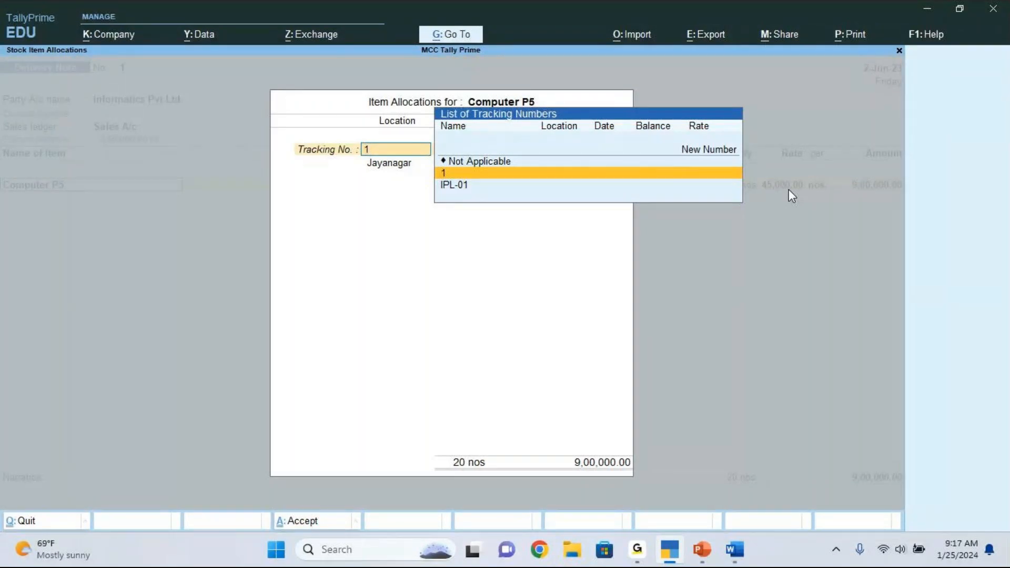
pyautogui.press('Down')
pyautogui.press('Return')
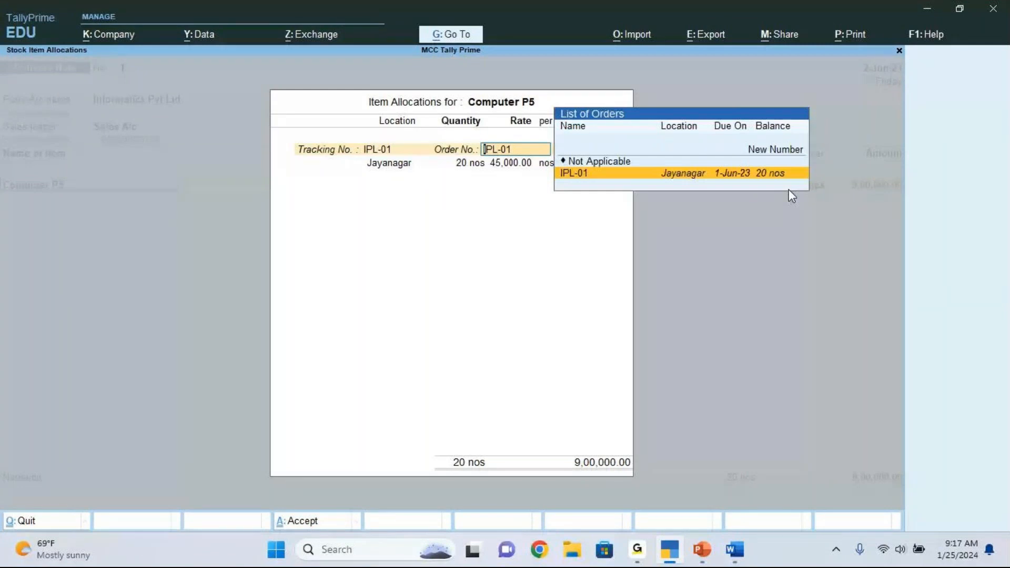
pyautogui.press('Return')
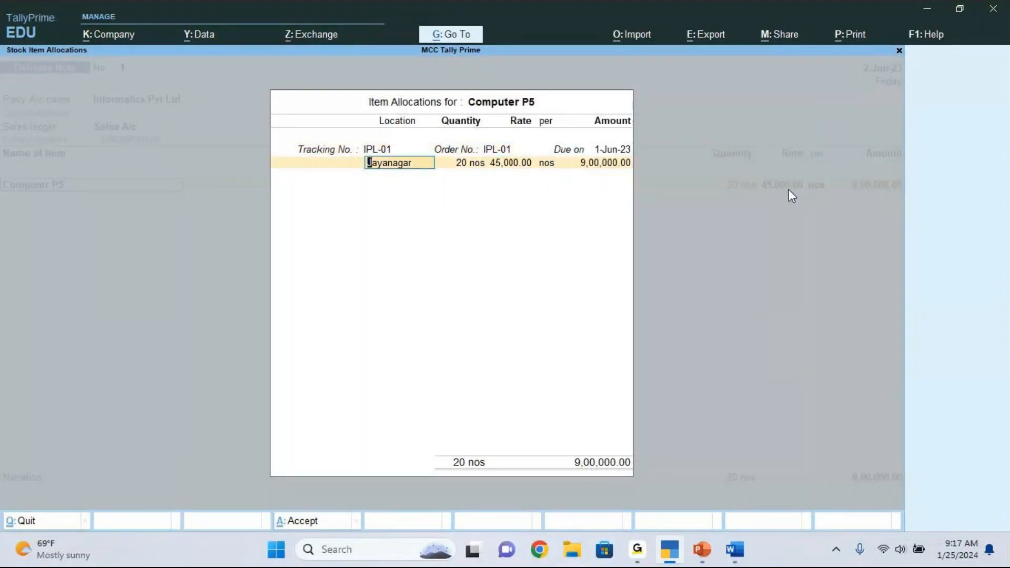
# Accept the Jayanagar location, 20 nos quantity, 45,000 rate and amount for Computer P5, and end the tracking number list
pyautogui.press('Return')
pyautogui.press('Return')
pyautogui.press('Return')
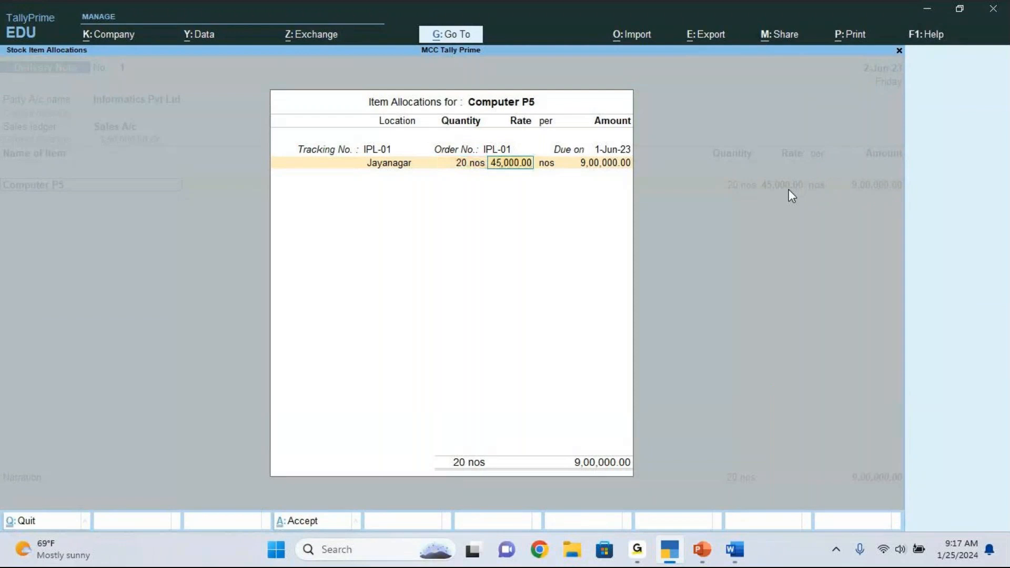
pyautogui.press('Return')
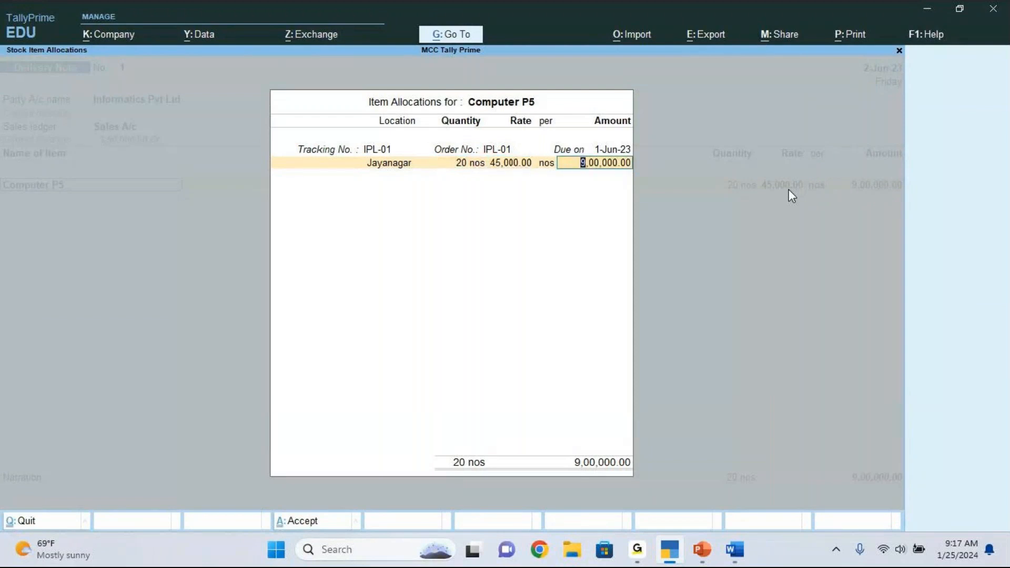
pyautogui.press('Return')
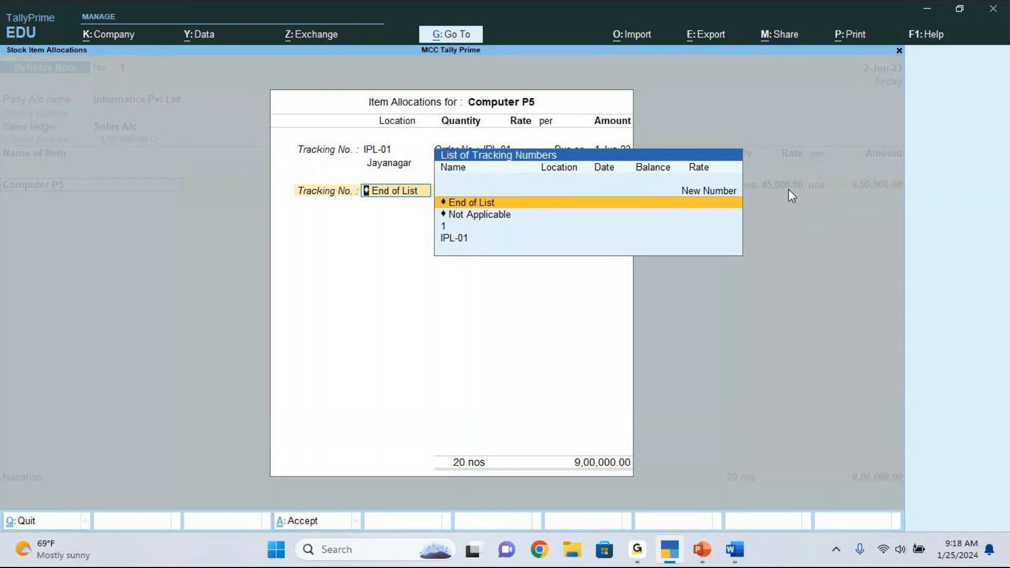
pyautogui.press('Return')
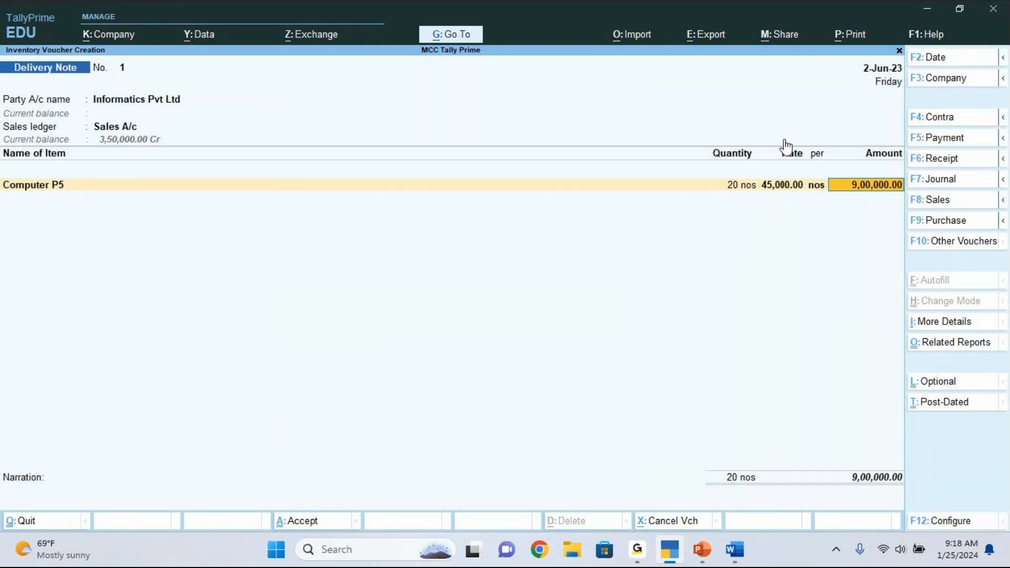
# Clear the Computer P5 item entry and quit the delivery note without saving it
pyautogui.click(918, 104)
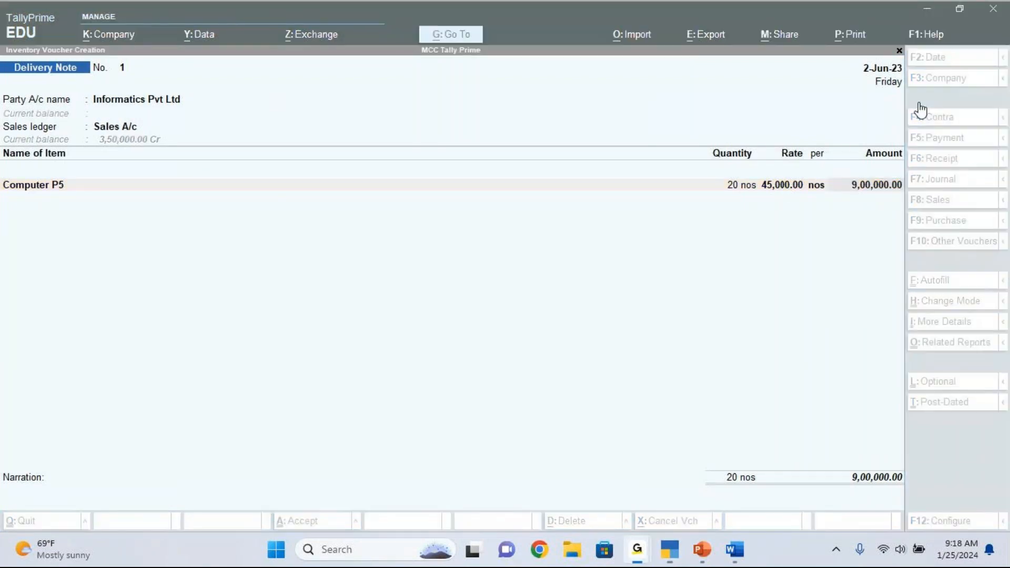
pyautogui.click(913, 106)
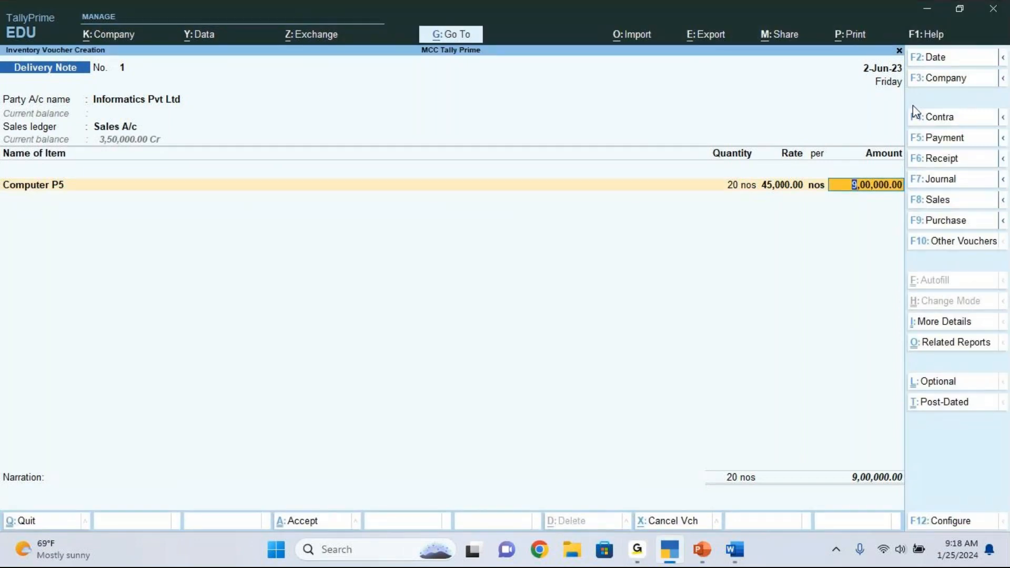
pyautogui.press('BackSpace')
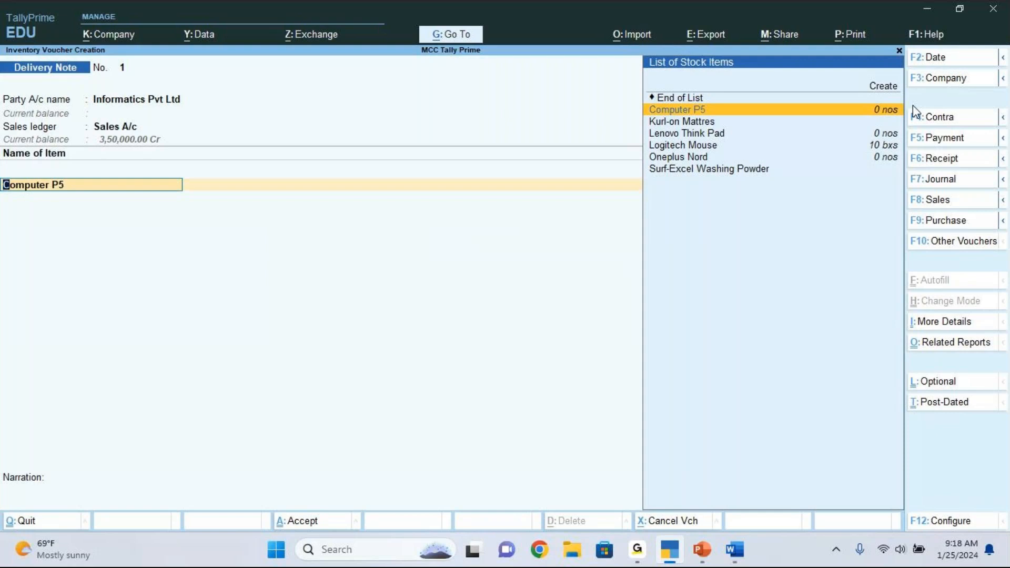
pyautogui.press('BackSpace')
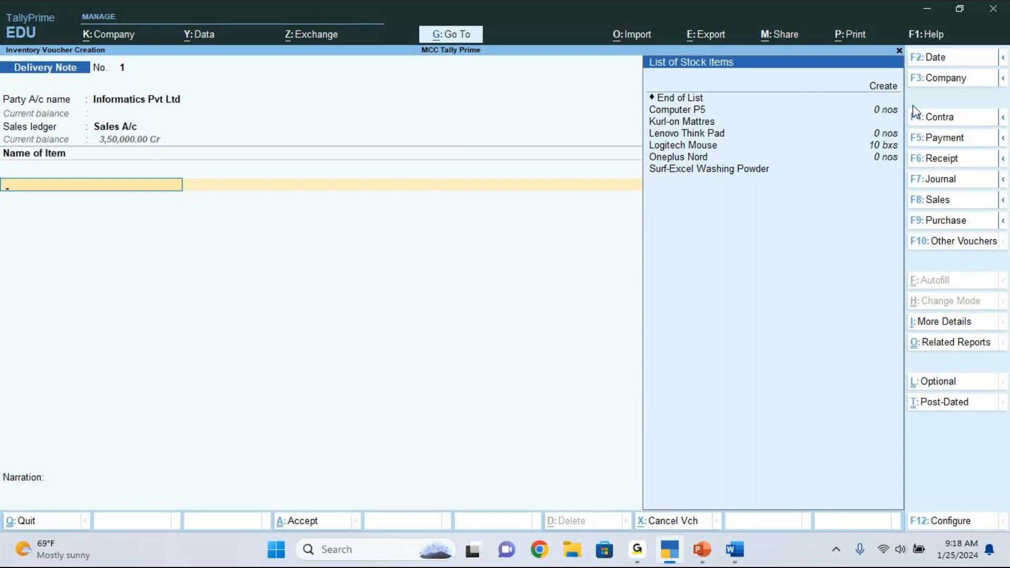
pyautogui.press('Down')
pyautogui.press('Down')
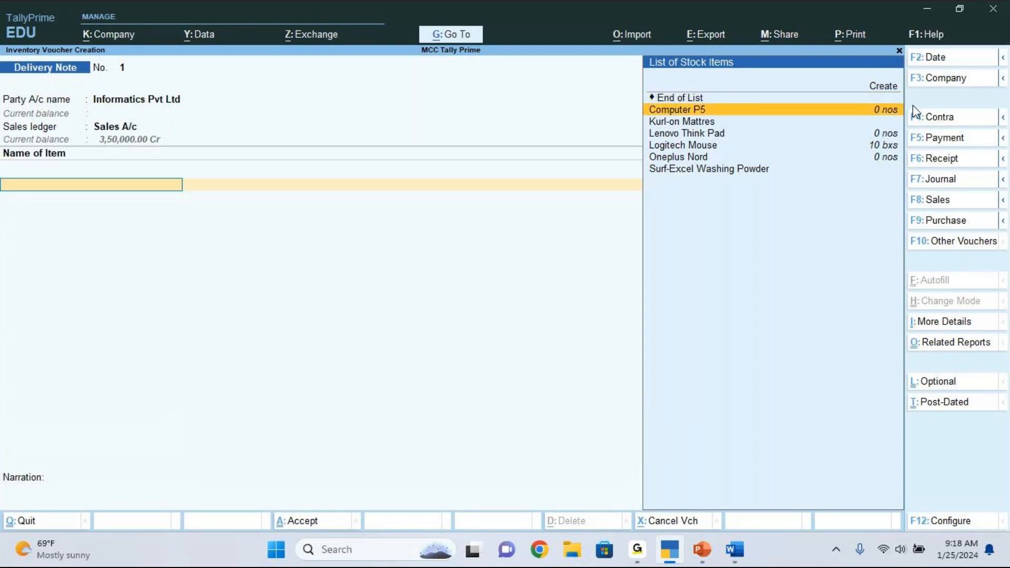
pyautogui.press('Escape')
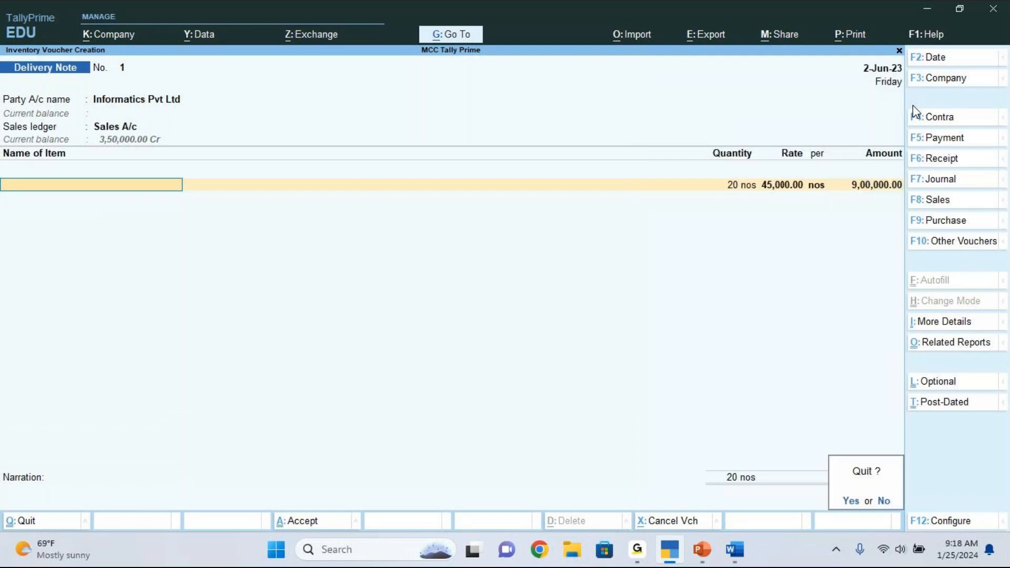
pyautogui.press('y')
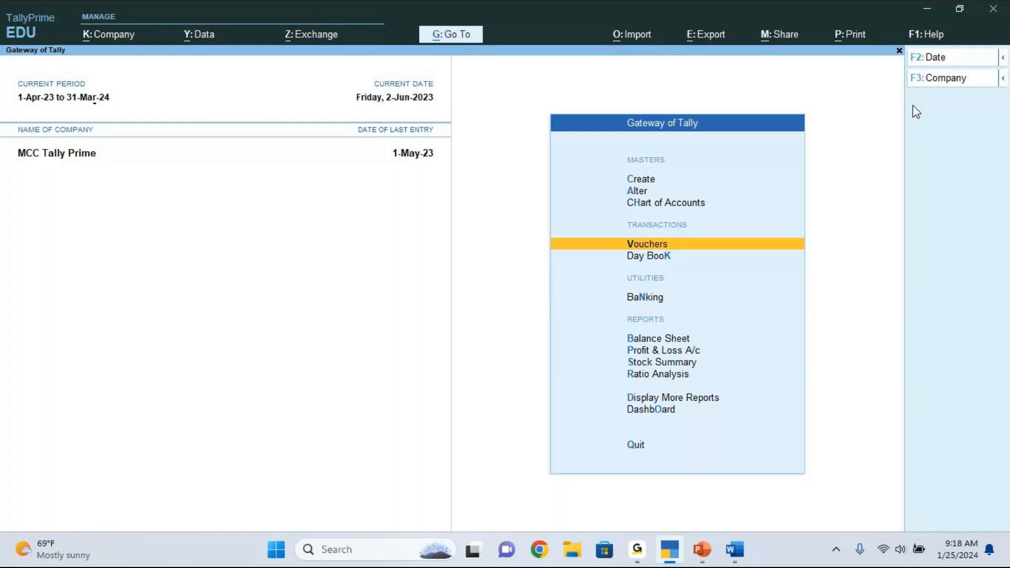
# Open voucher entry and show the inactive voucher types in the list of voucher types
pyautogui.press('Return')
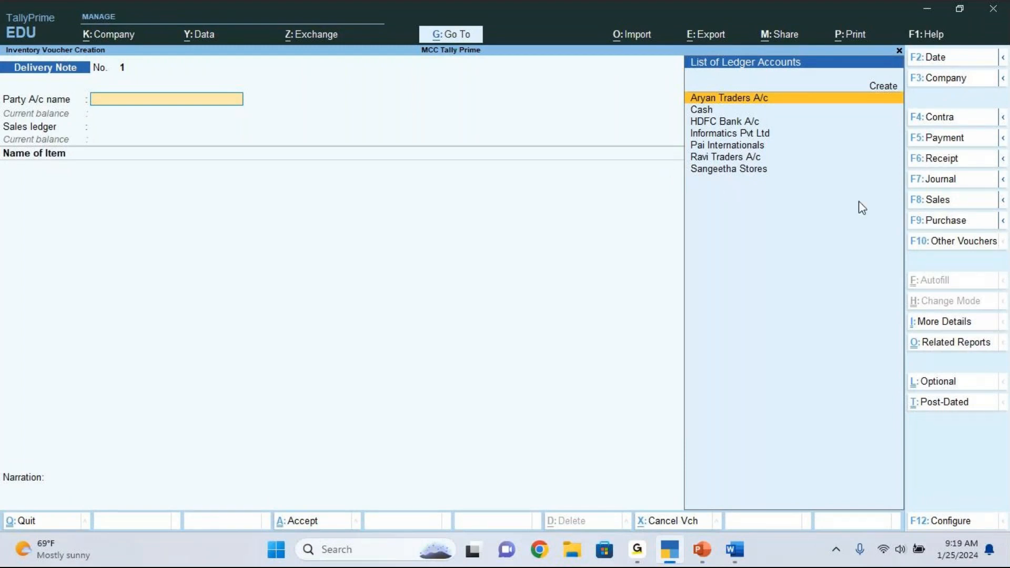
pyautogui.click(960, 243)
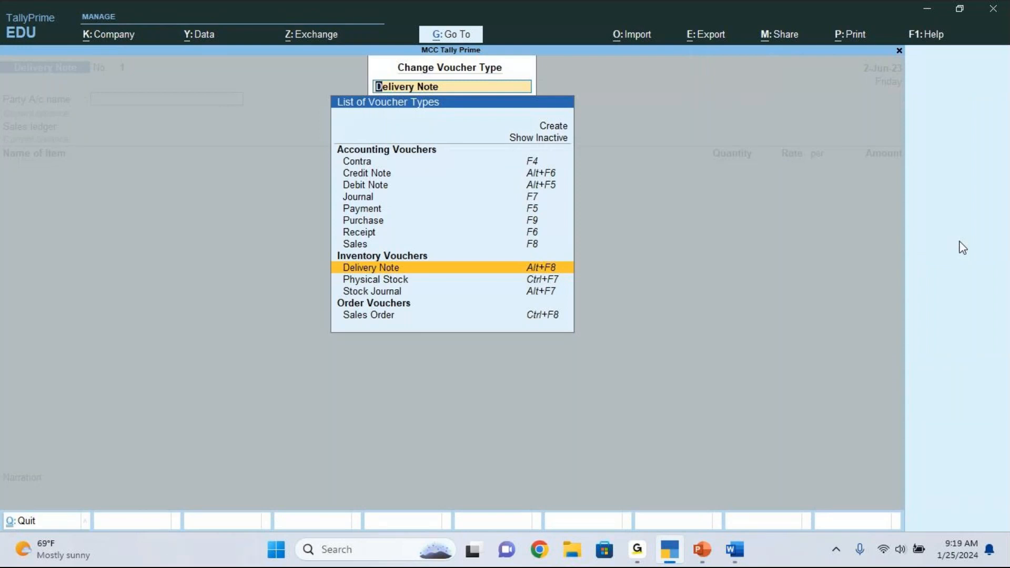
pyautogui.press('Up')
pyautogui.press('Up')
pyautogui.press('Up')
pyautogui.press('Up')
pyautogui.press('Up')
pyautogui.press('Up')
pyautogui.press('Up')
pyautogui.press('Up')
pyautogui.press('Up')
pyautogui.press('Up')
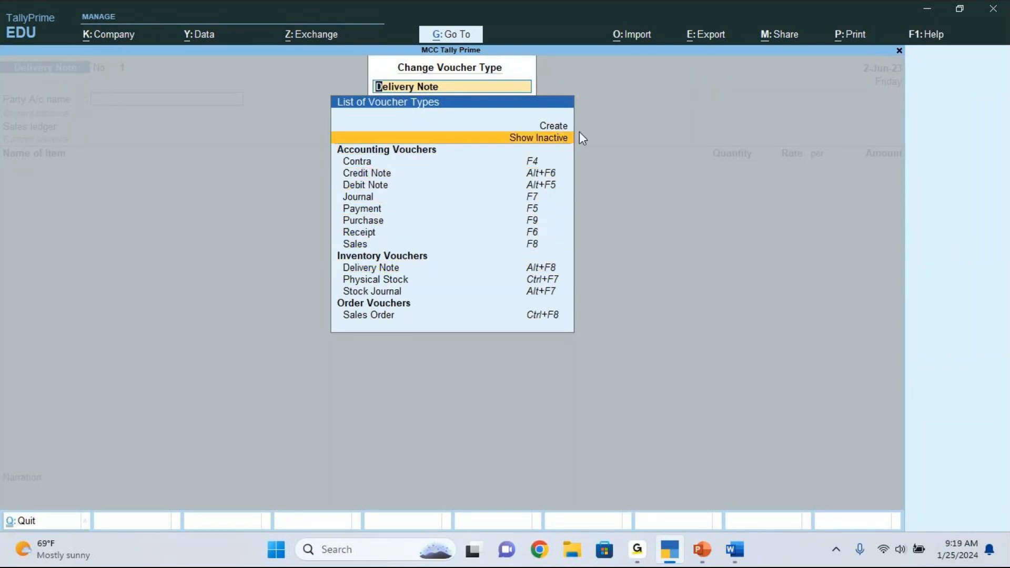
pyautogui.press('Return')
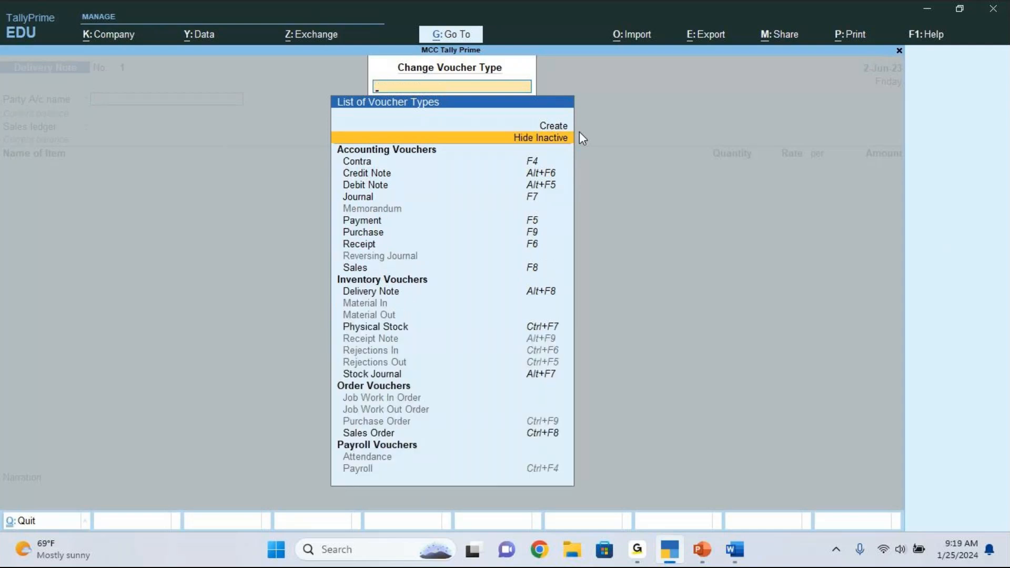
# Choose Delivery Note as the voucher type
pyautogui.press('Down')
pyautogui.press('Down')
pyautogui.press('Down')
pyautogui.press('Down')
pyautogui.press('Down')
pyautogui.press('Down')
pyautogui.press('Down')
pyautogui.press('Down')
pyautogui.press('Down')
pyautogui.press('Down')
pyautogui.press('Down')
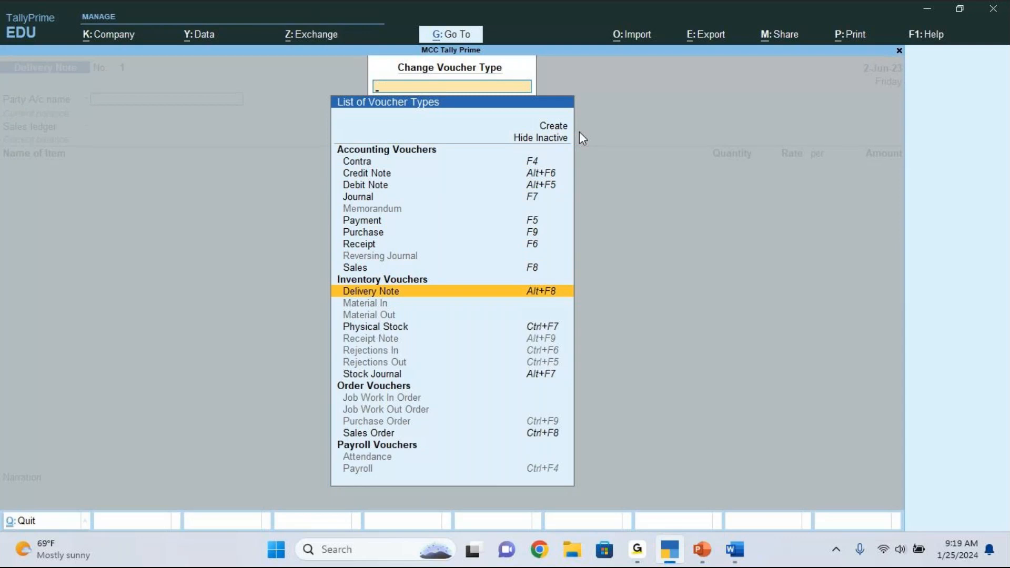
pyautogui.click(386, 294)
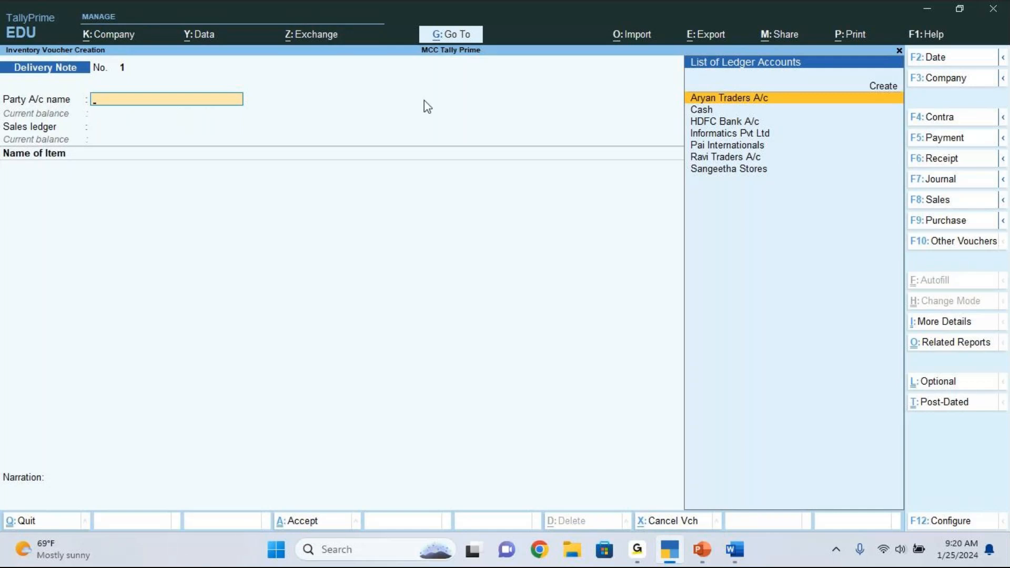
# Select Informatics Pvt Ltd as the party and link its sales order dated 1-May-23 in the order details
pyautogui.press('Down')
pyautogui.press('Down')
pyautogui.press('Down')
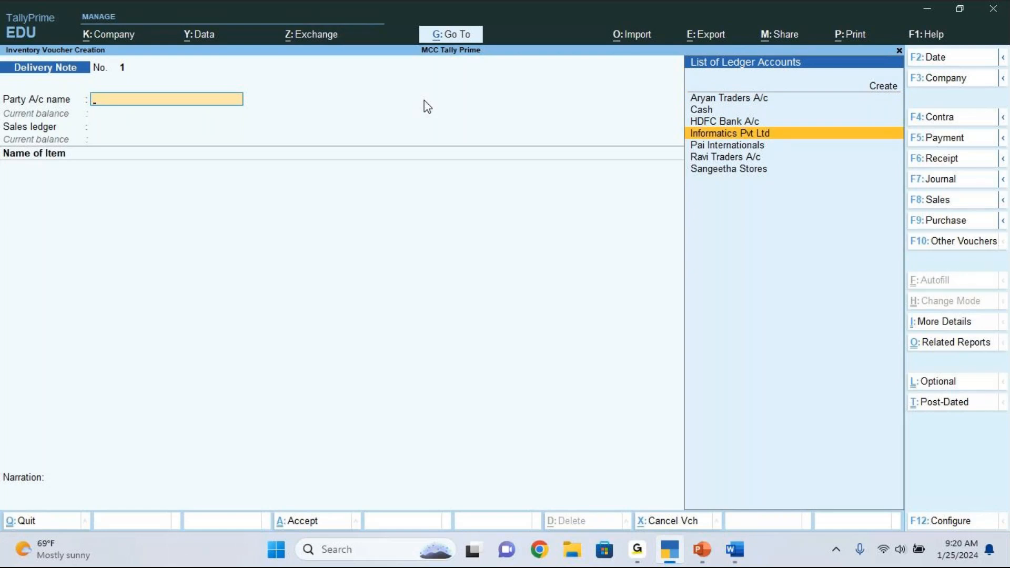
pyautogui.press('Return')
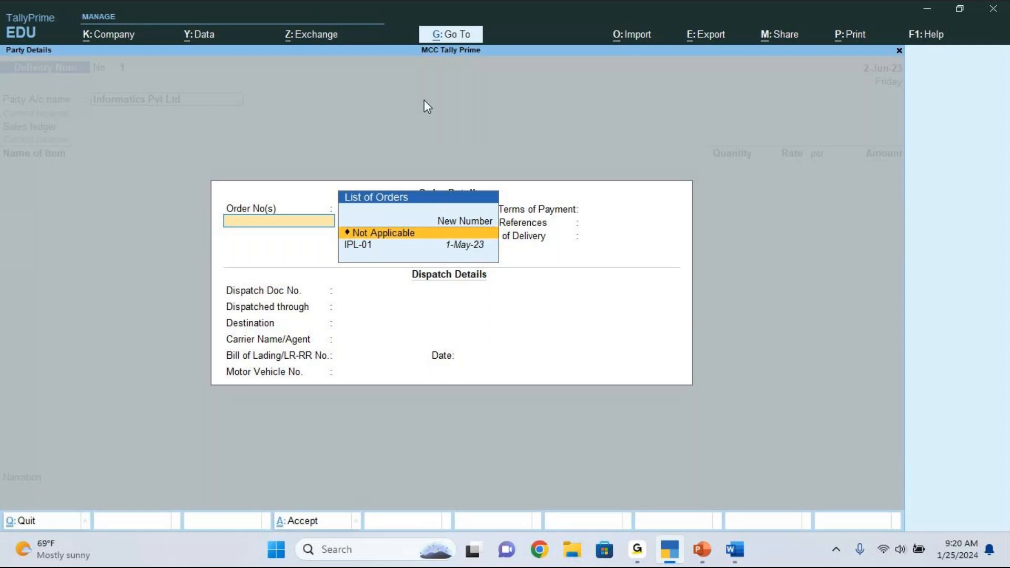
pyautogui.press('Down')
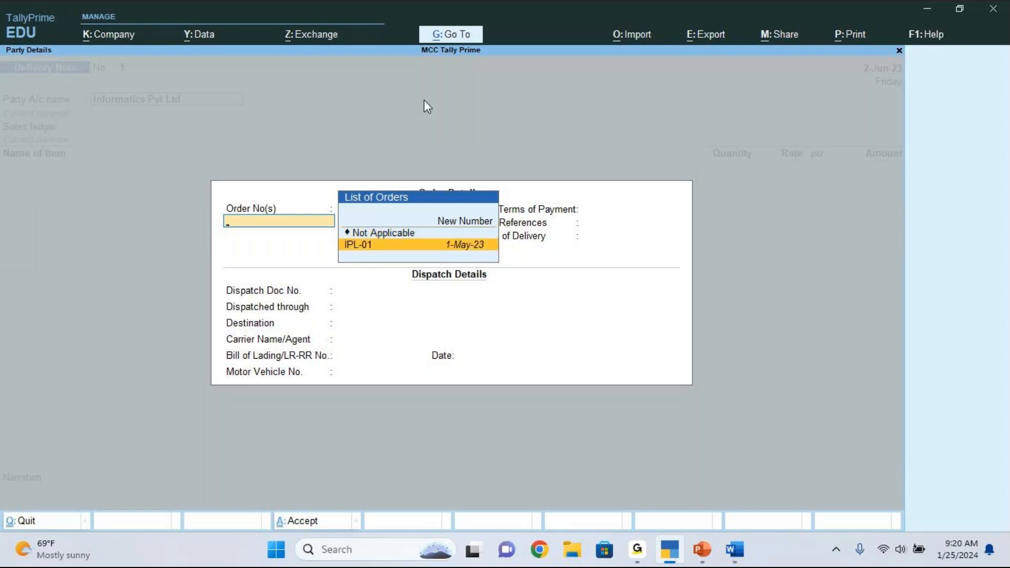
pyautogui.press('Return')
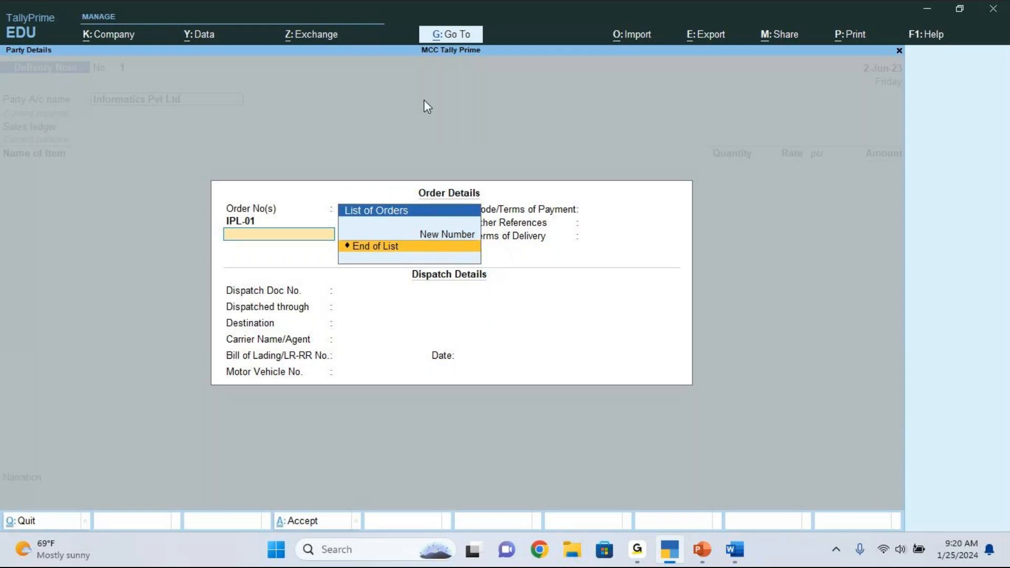
# End the order list, leave the remaining order and dispatch details blank, and accept the Informatics Pvt Ltd party details unchanged
pyautogui.press('Return')
pyautogui.press('Return')
pyautogui.press('Return')
pyautogui.press('Return')
pyautogui.press('Return')
pyautogui.press('Return')
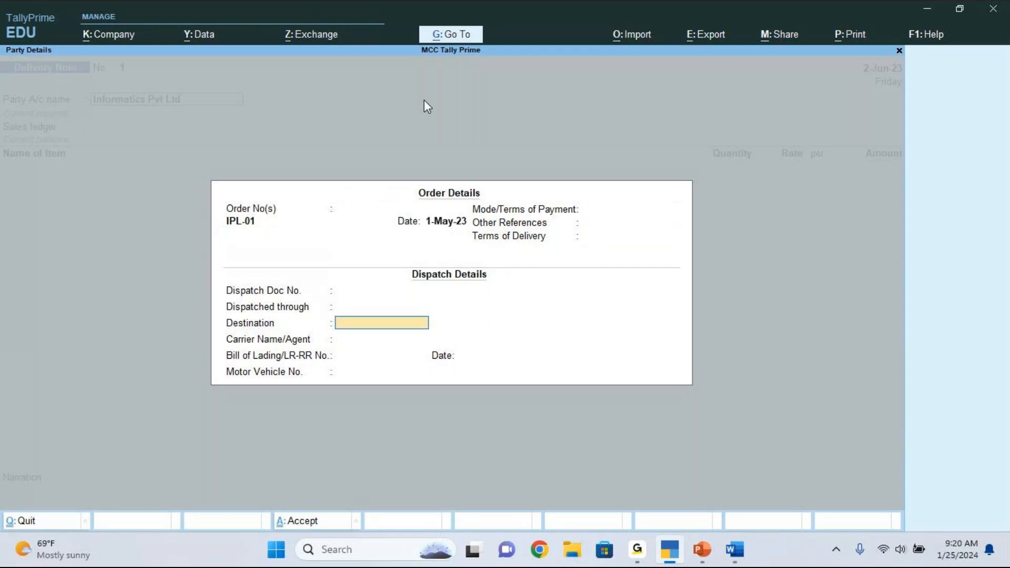
pyautogui.press('Return')
pyautogui.press('Return')
pyautogui.press('Return')
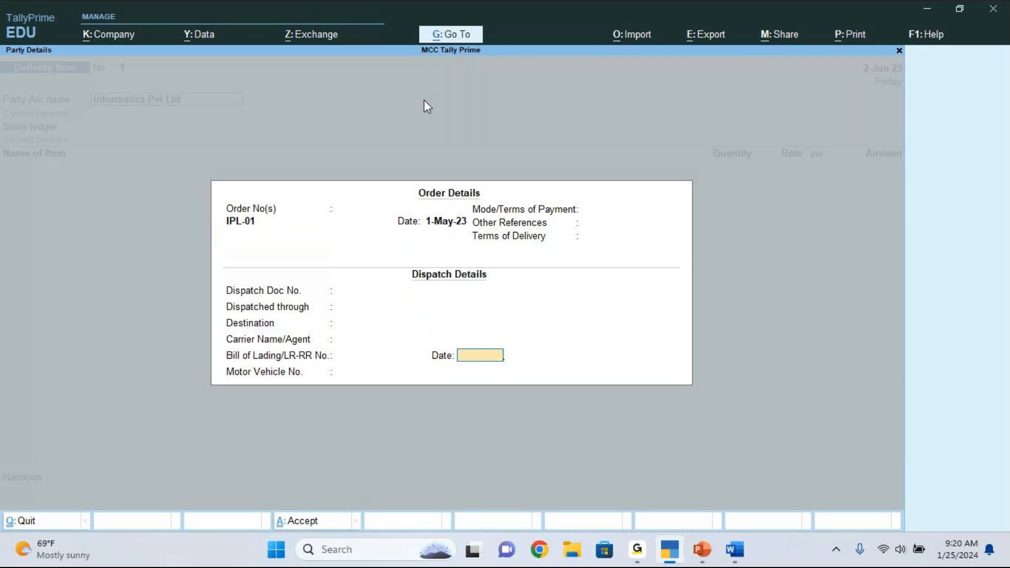
pyautogui.press('Return')
pyautogui.press('Return')
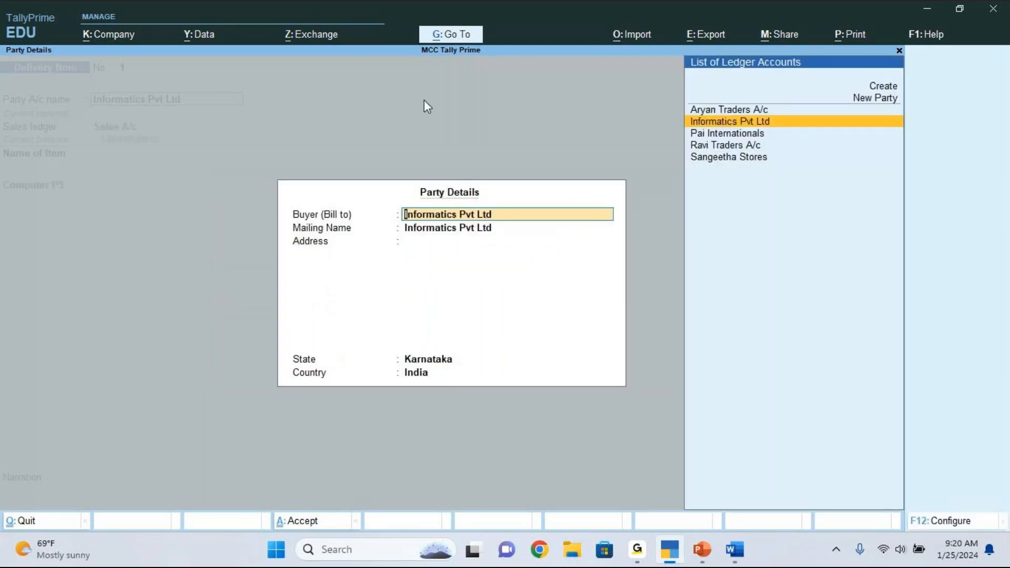
pyautogui.hotkey('ctrl', 'a')
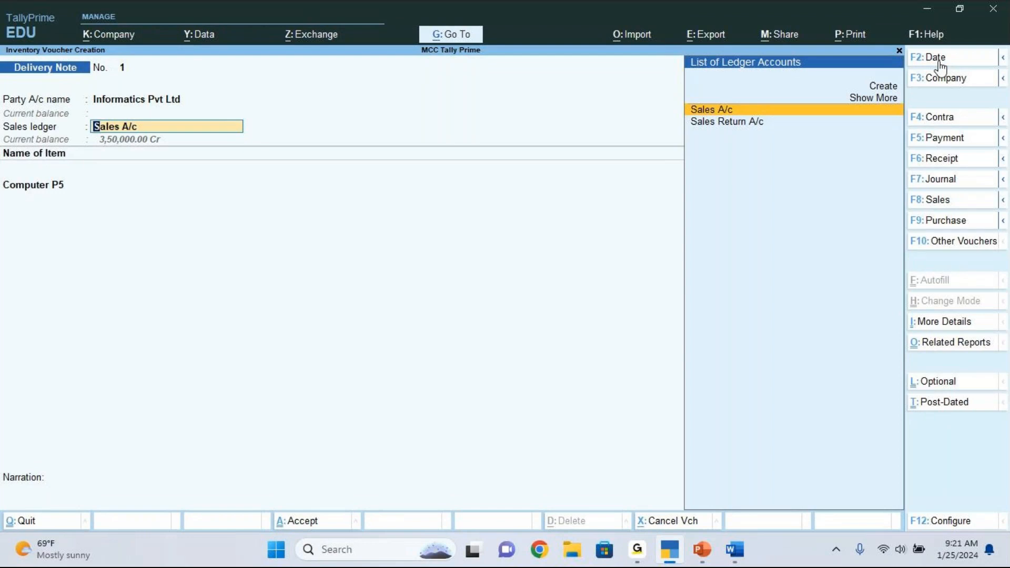
# Set the delivery note's voucher date to 2-Jun-23 and keep Sales A/c as the sales ledger
pyautogui.click(938, 59)
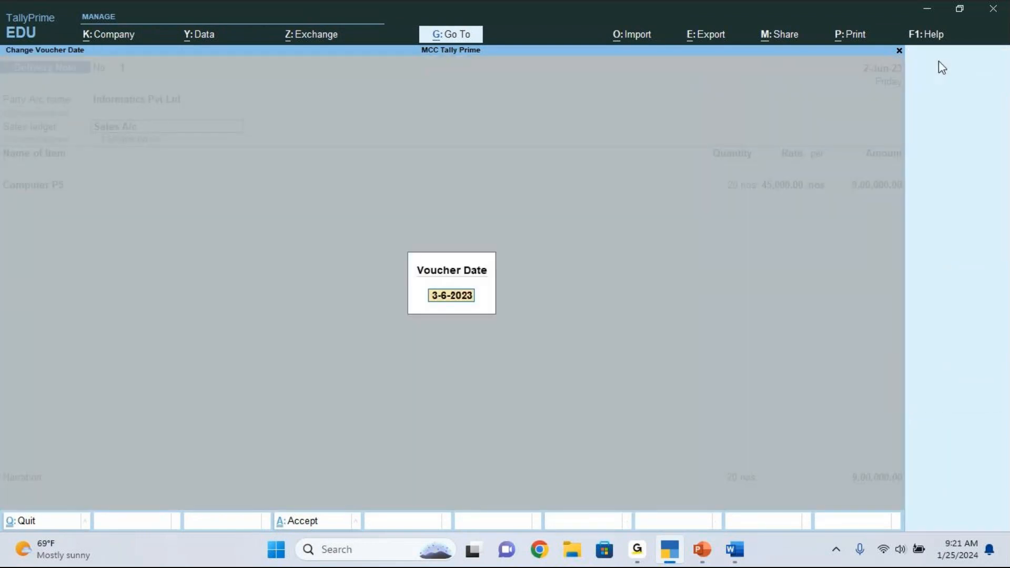
pyautogui.press('BackSpace')
pyautogui.write('2.6')
pyautogui.press('Return')
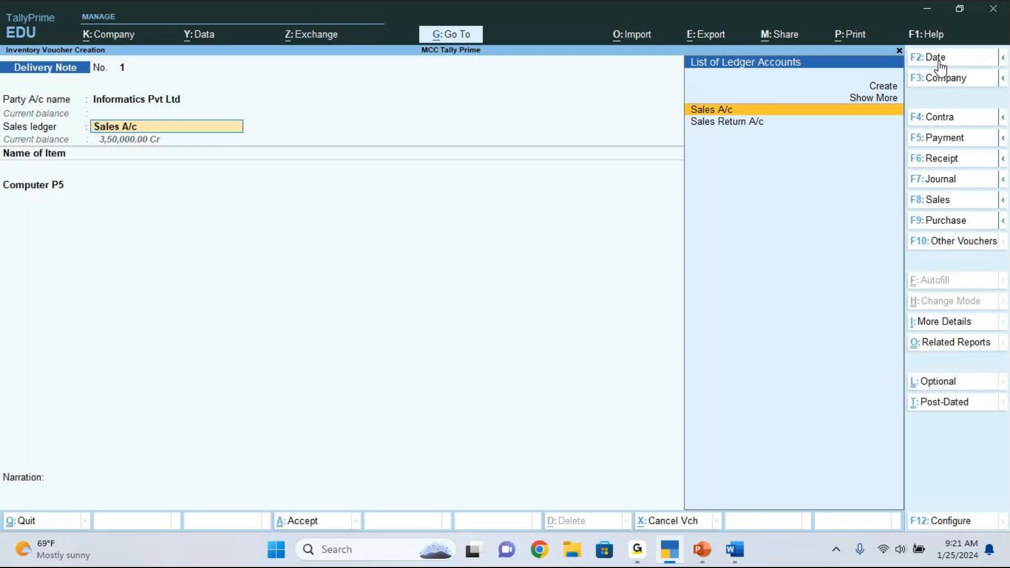
pyautogui.press('Return')
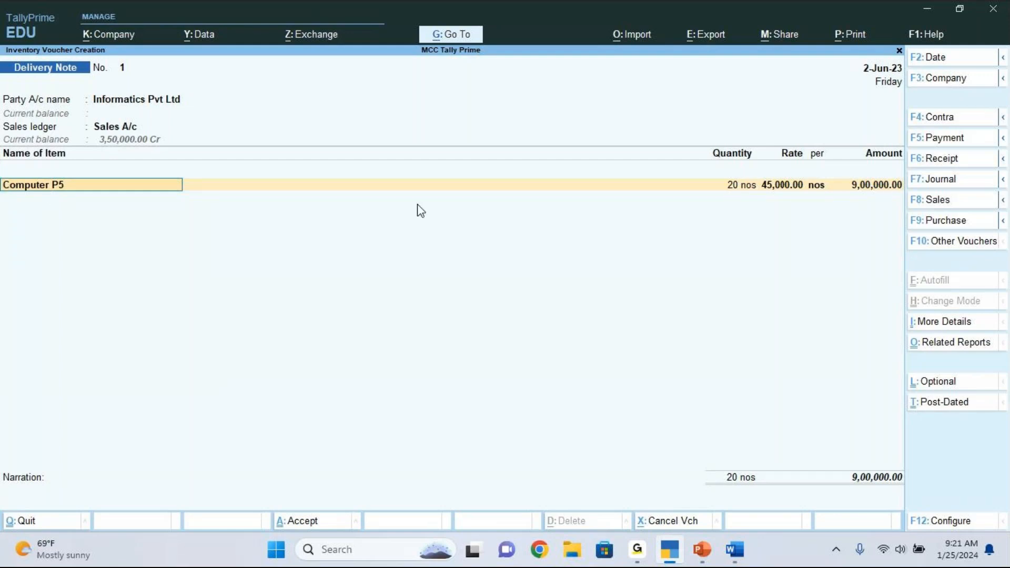
# Allocate Computer P5 to tracking number 1 and its existing 1-May-23 sales order, keeping the 1-Jun-23 due date and Jayanagar location
pyautogui.click(633, 18)
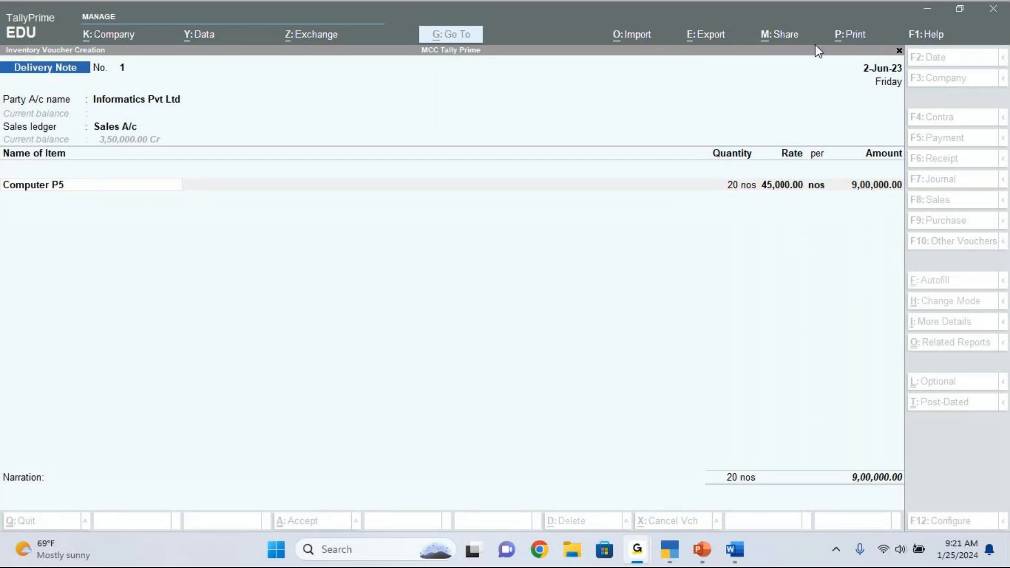
pyautogui.click(141, 184)
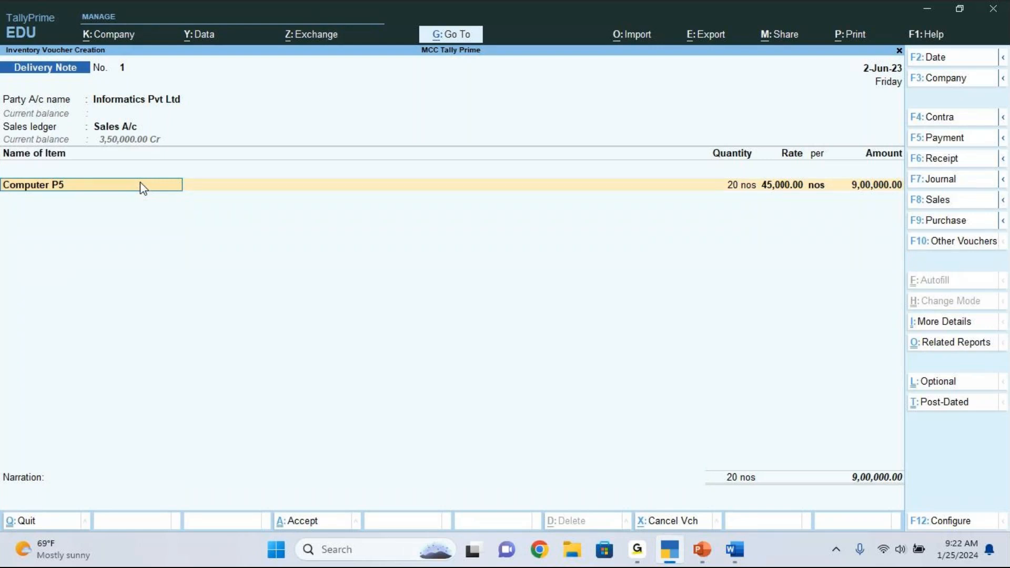
pyautogui.press('Return')
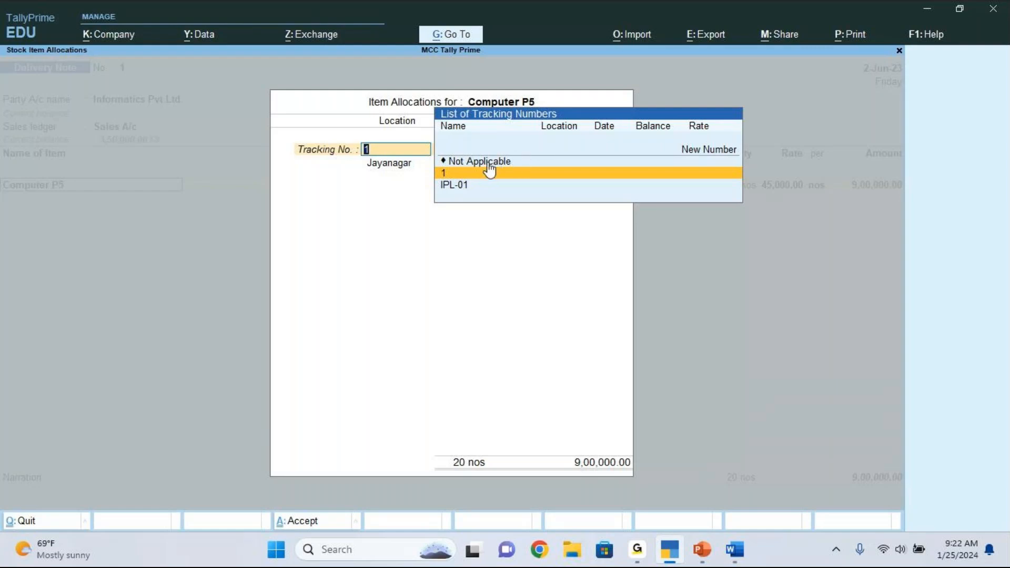
pyautogui.click(448, 176)
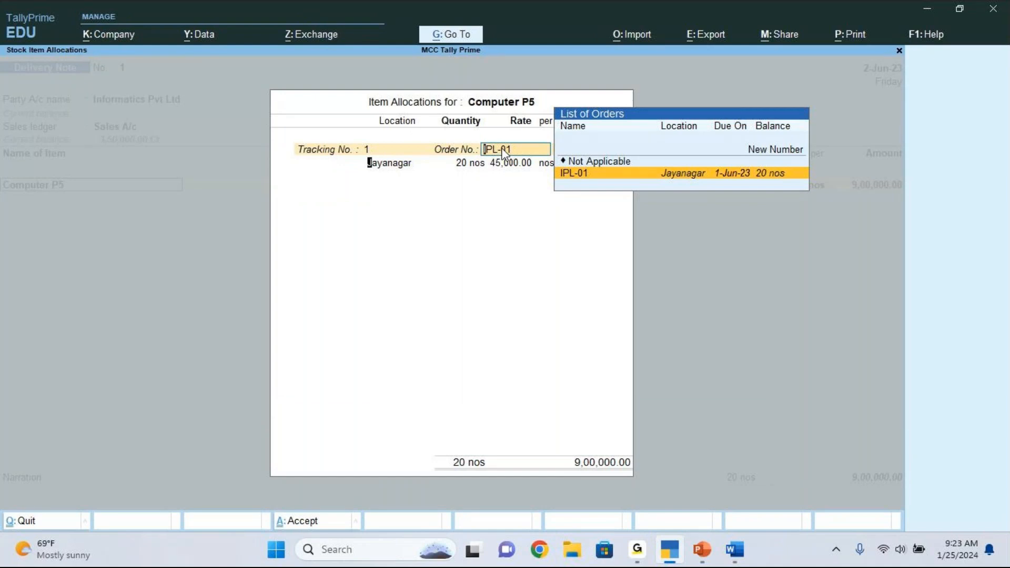
pyautogui.press('Return')
pyautogui.press('Return')
pyautogui.press('Return')
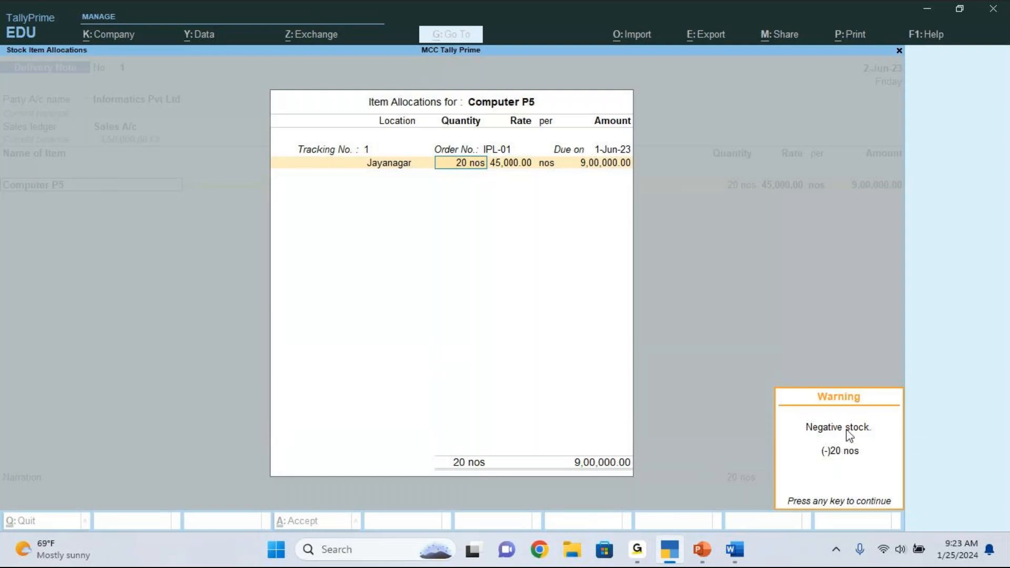
# Accept the 20 nos quantity, 45,000 rate and 9,00,000 amount for Computer P5, and end the tracking number list
pyautogui.press('Return')
pyautogui.press('Return')
pyautogui.press('Return')
pyautogui.press('Return')
pyautogui.press('Return')
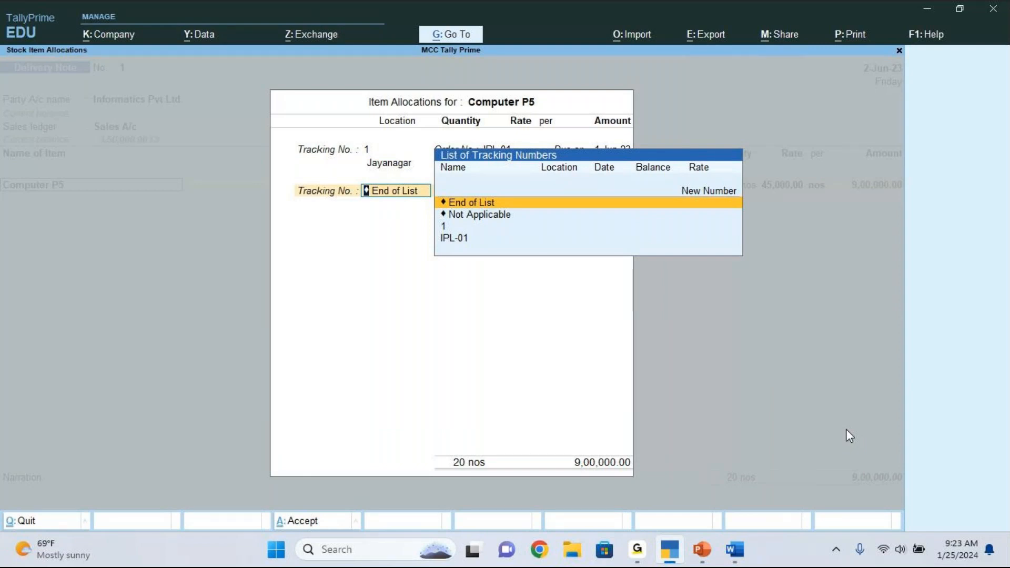
pyautogui.press('Return')
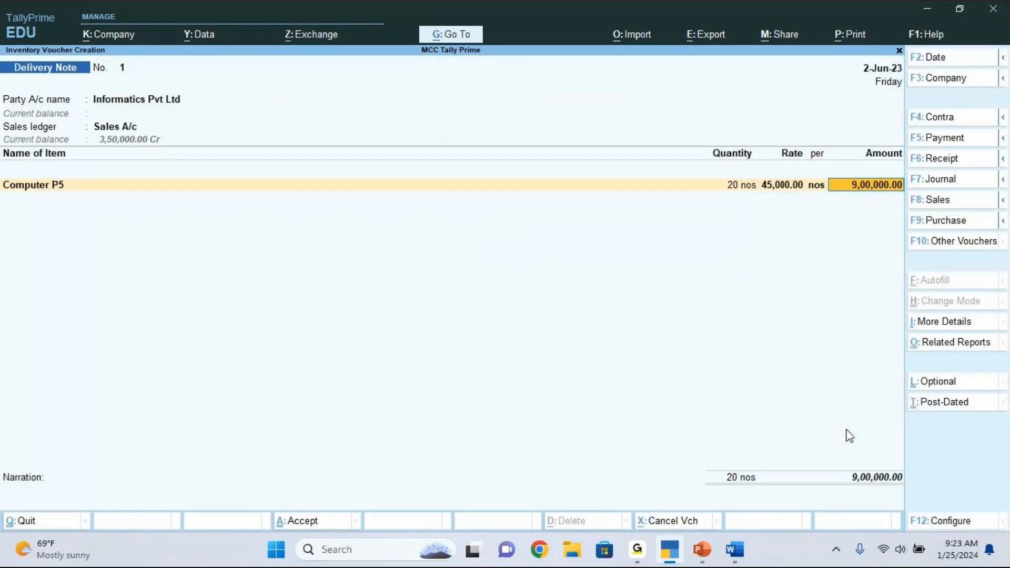
# End the item list and save the delivery note without a narration
pyautogui.press('Return')
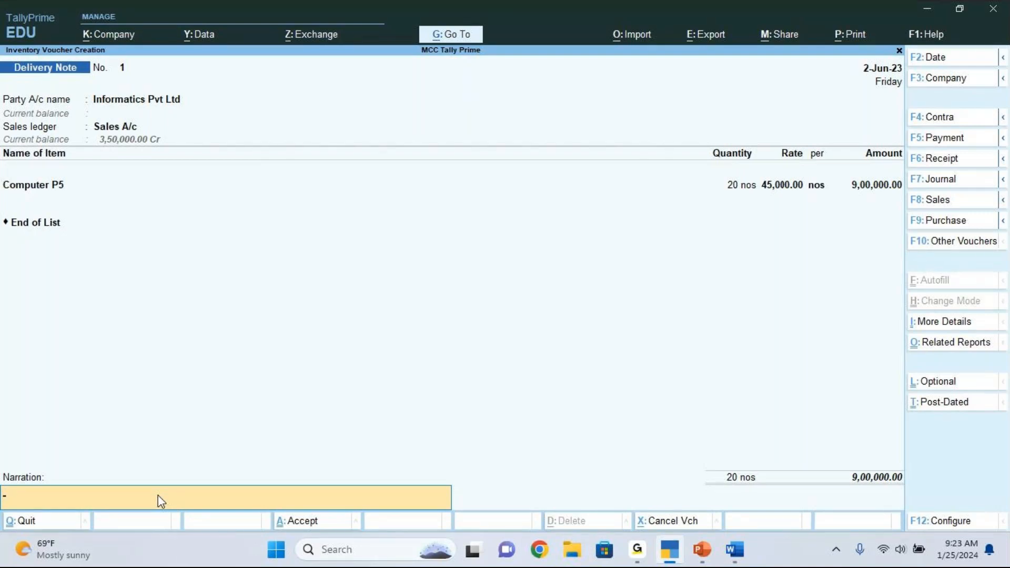
pyautogui.press('Return')
pyautogui.press('Return')
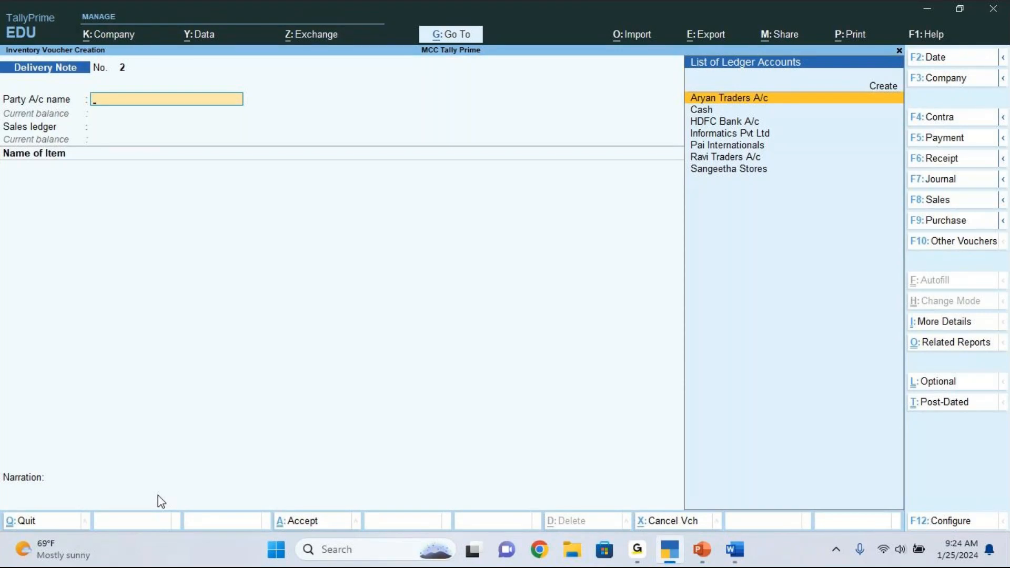
# Switch to the order processing presentation in PowerPoint to consult the next transaction
pyautogui.press('alt')
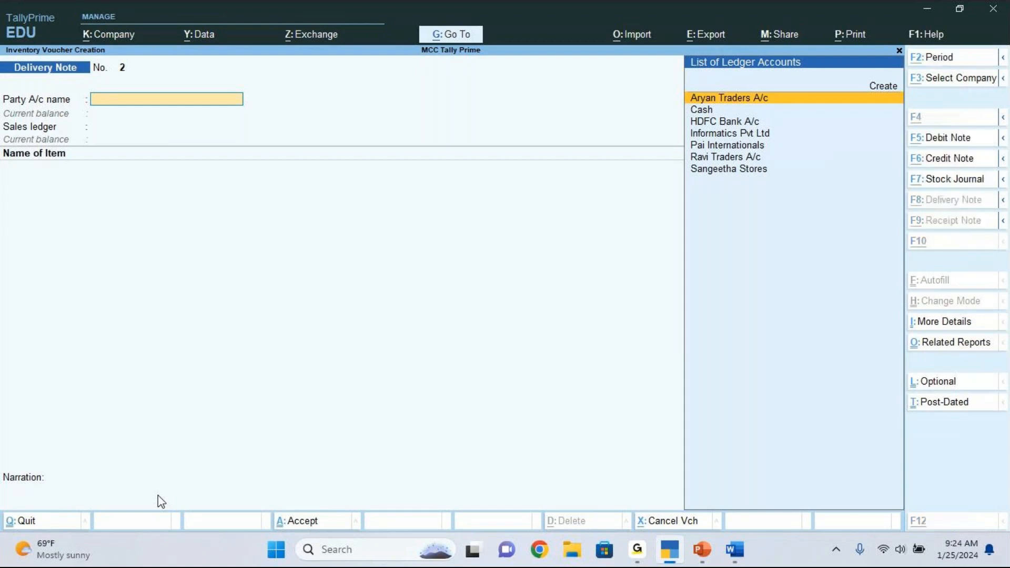
pyautogui.hotkey('alt', 'Tab')
pyautogui.hotkey('alt', 'Tab')
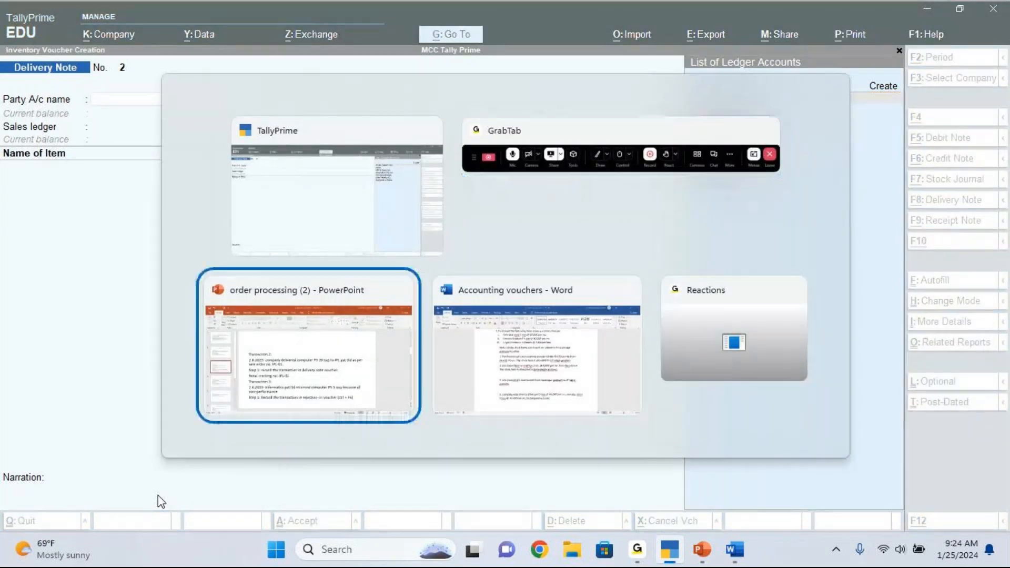
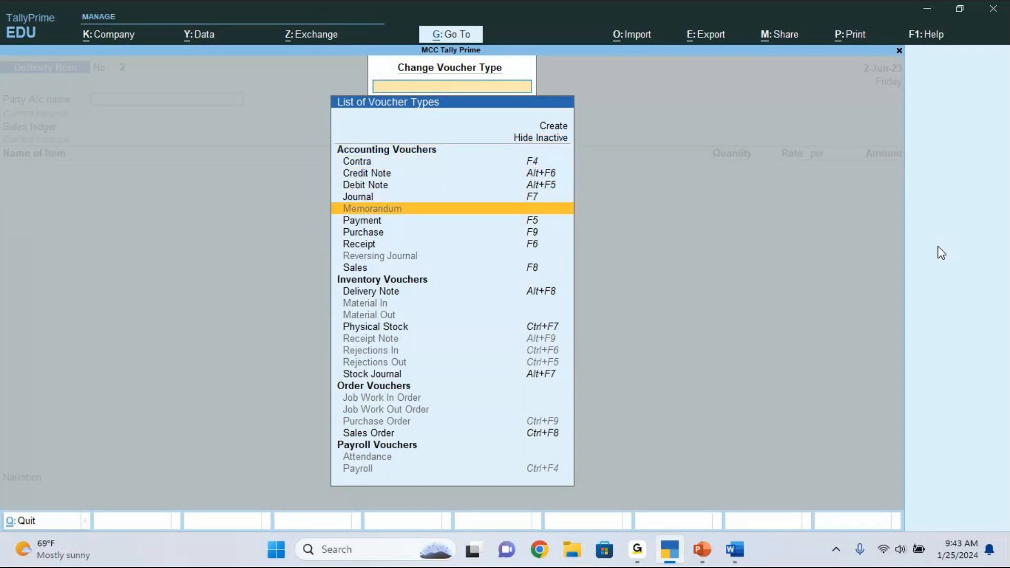
pyautogui.press('Down')
pyautogui.press('Down')
pyautogui.press('Down')
pyautogui.press('Down')
pyautogui.press('Down')
pyautogui.press('Down')
pyautogui.press('Down')
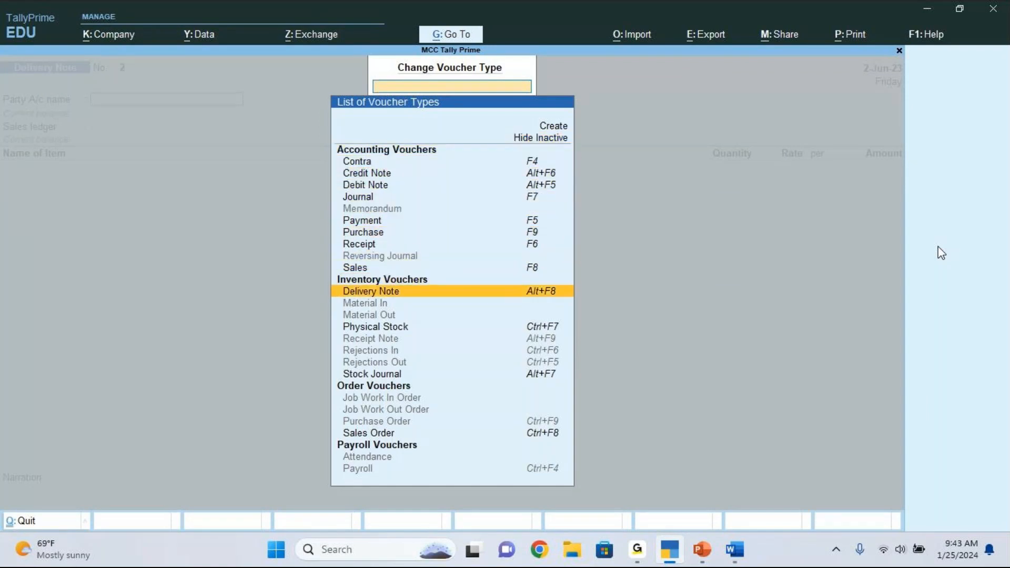
pyautogui.press('Down')
pyautogui.press('Down')
pyautogui.press('Down')
pyautogui.press('Down')
pyautogui.press('Down')
pyautogui.press('Down')
pyautogui.press('Down')
pyautogui.press('Down')
pyautogui.press('Down')
pyautogui.press('Down')
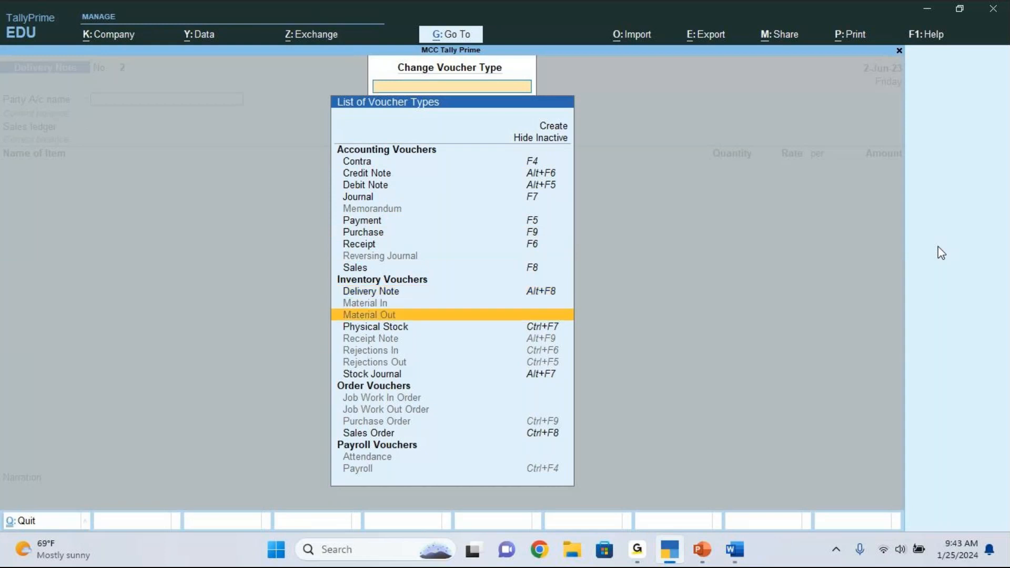
pyautogui.press('Down')
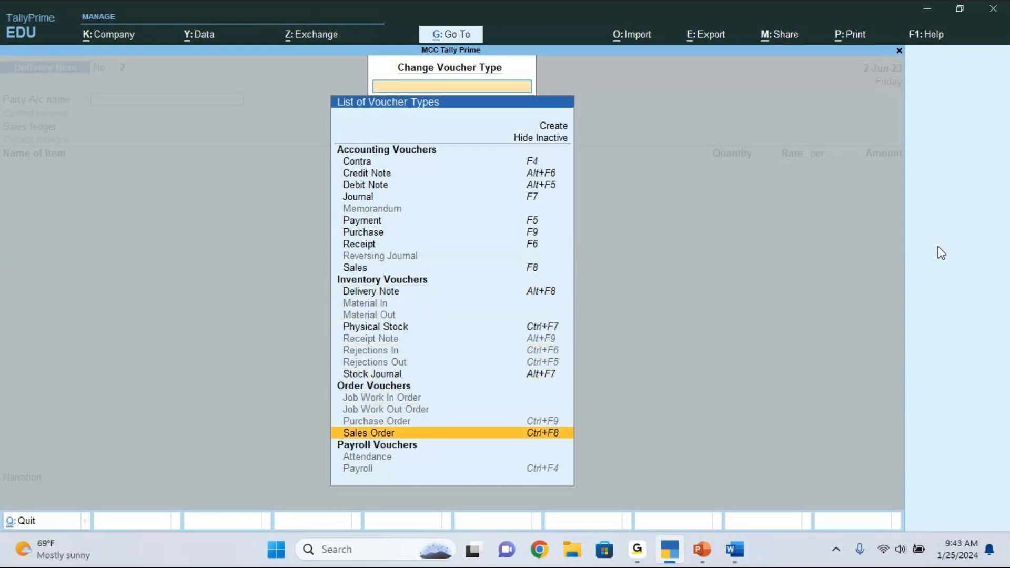
pyautogui.click(543, 438)
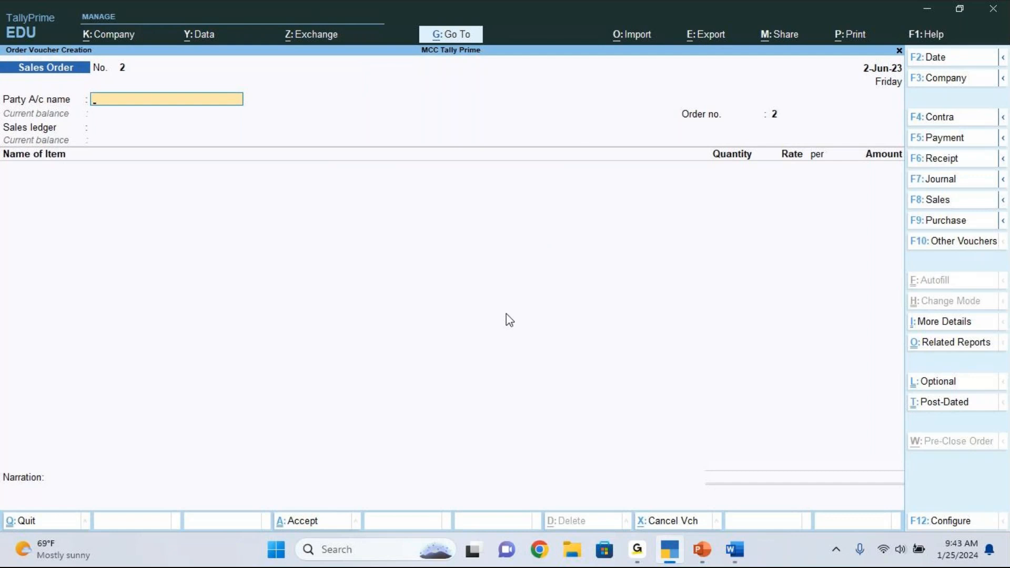
# Quit the sales order without saving it and open the Day Book
pyautogui.click(918, 116)
pyautogui.press('Escape')
pyautogui.press('Return')
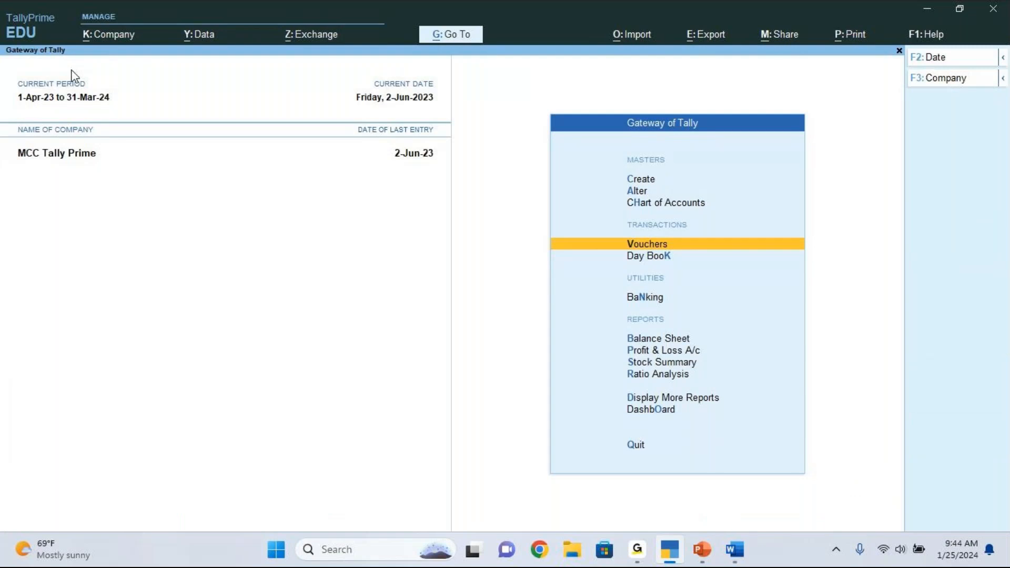
pyautogui.press('Down')
pyautogui.press('Return')
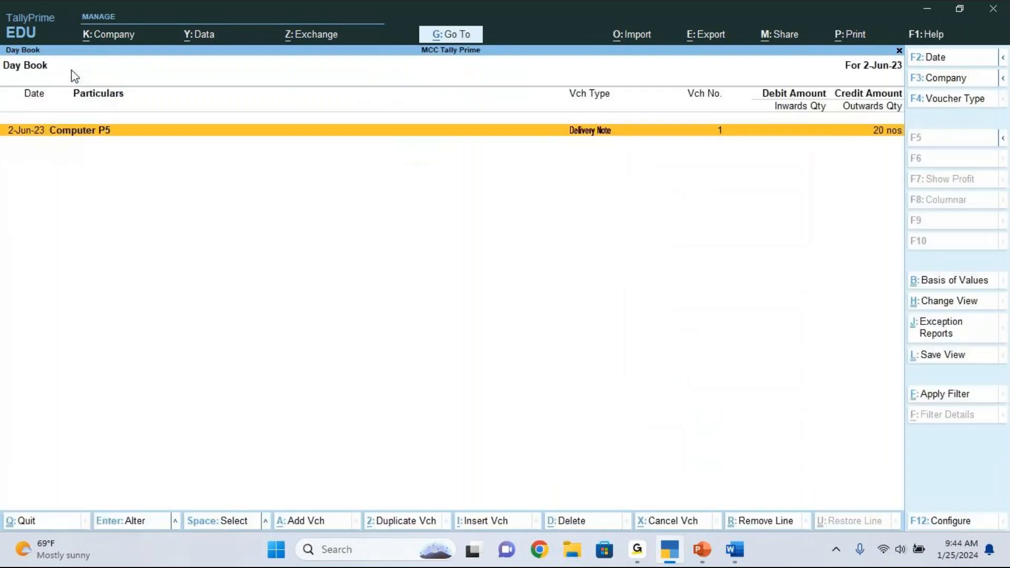
# Open the 2-Jun-23 delivery note for Computer P5 to review its header, and return to the Day Book
pyautogui.press('Return')
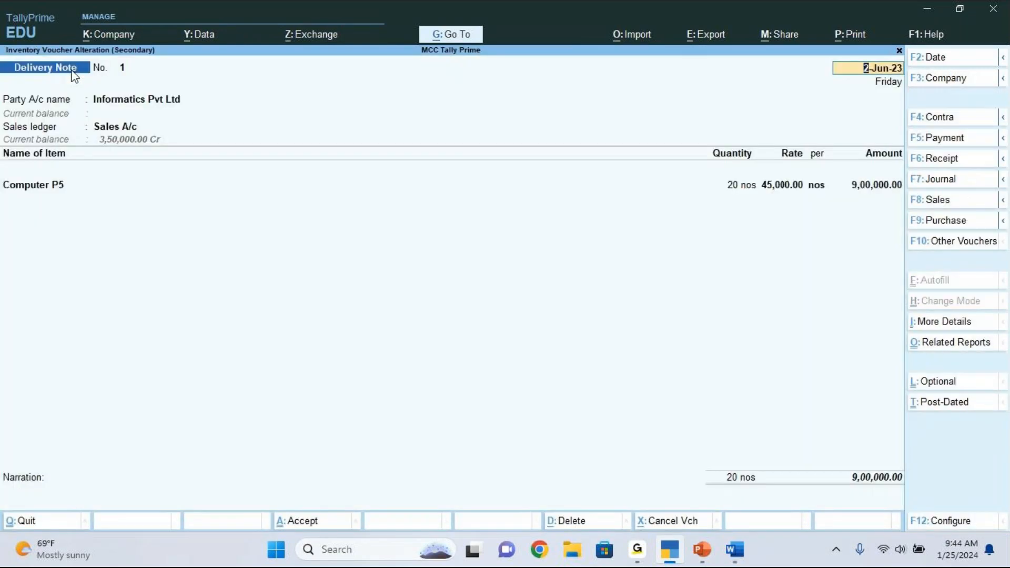
pyautogui.press('Return')
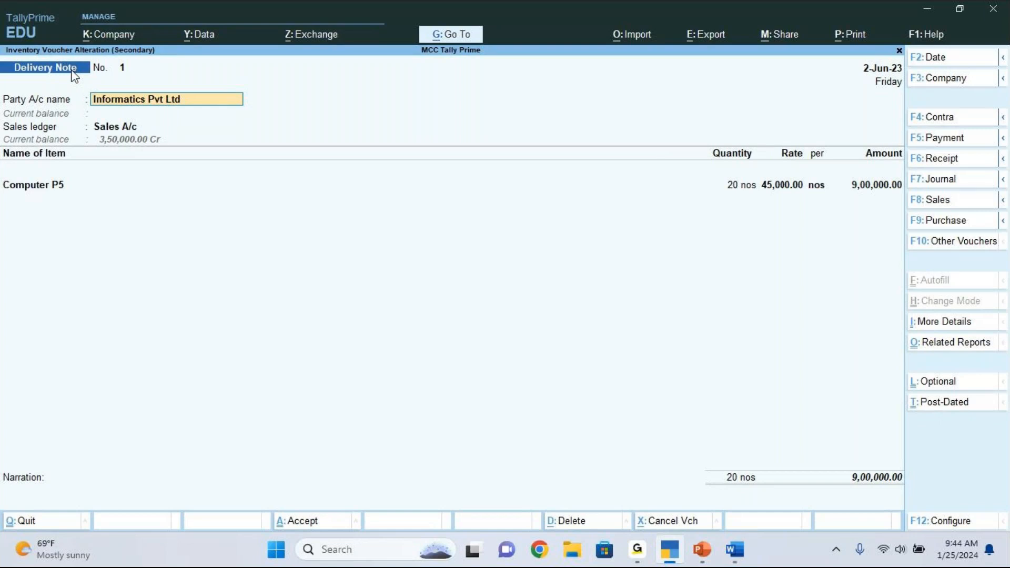
pyautogui.press('BackSpace')
pyautogui.press('Escape')
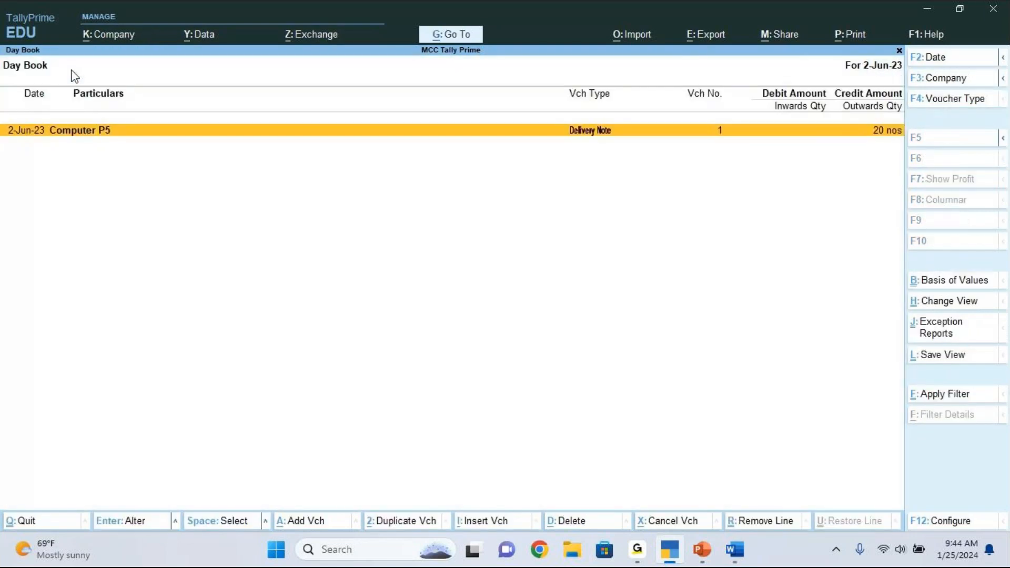
# Set the Day Book period to 1-Apr-23 to 2-Jun-23
pyautogui.press('F2')
pyautogui.press('BackSpace')
pyautogui.press('Return')
pyautogui.press('BackSpace')
pyautogui.press('Return')
# Open the 1-May-23 Informatics Pvt Ltd sales order for alteration and keep its voucher date
pyautogui.press('Down')
pyautogui.press('Down')
pyautogui.press('Down')
pyautogui.press('Down')
pyautogui.press('Down')
pyautogui.press('Down')
pyautogui.press('Down')
pyautogui.press('Down')
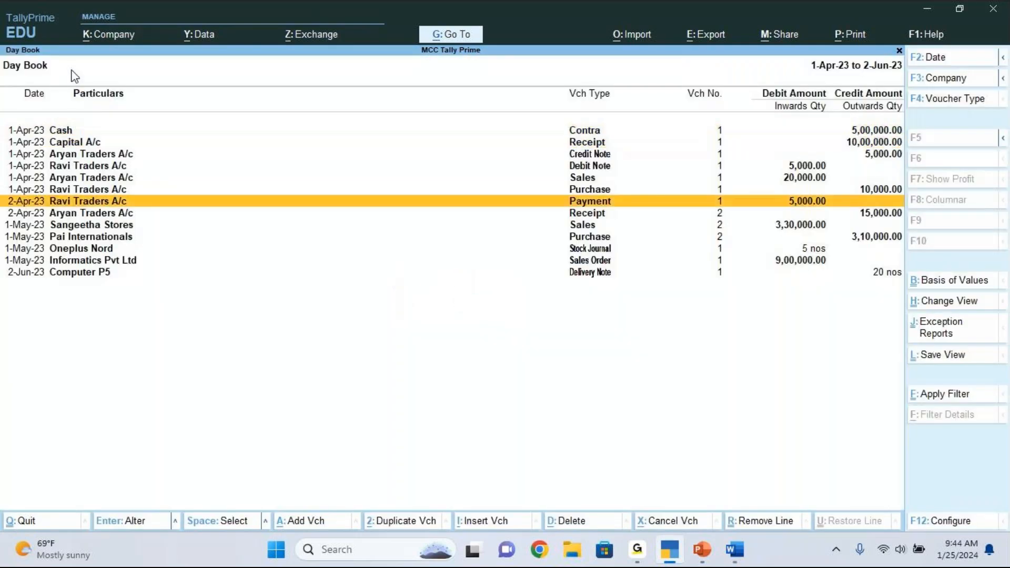
pyautogui.press('Down')
pyautogui.press('Down')
pyautogui.press('Down')
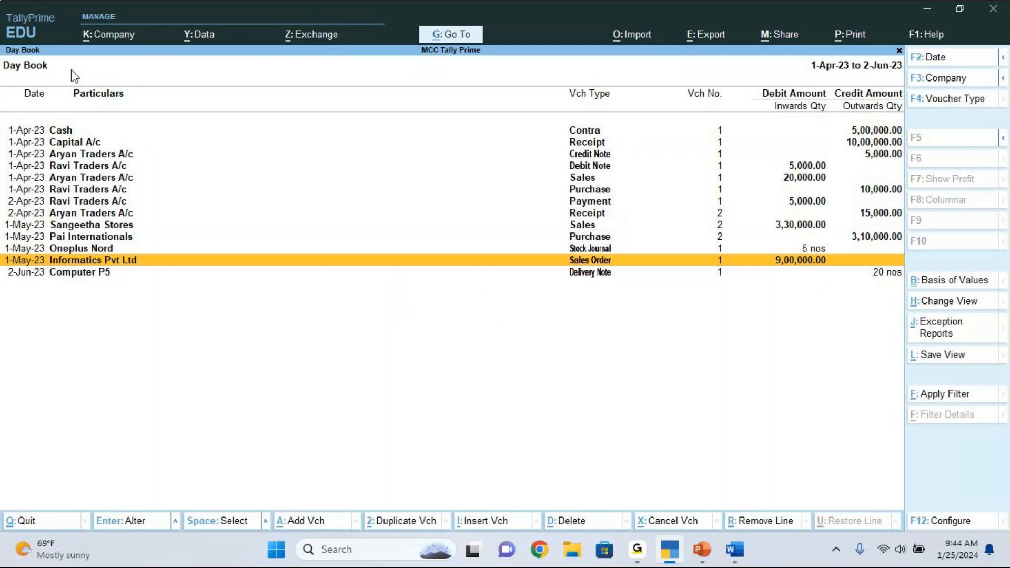
pyautogui.press('Return')
pyautogui.press('Return')
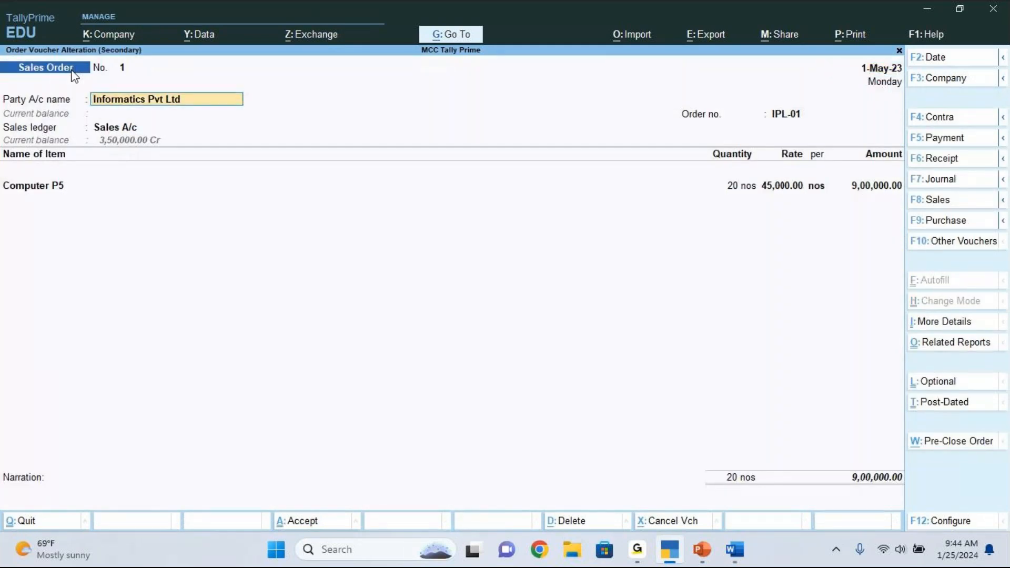
# Keep Informatics Pvt Ltd as the party, leave the order and dispatch details blank, and accept the party details
pyautogui.press('Return')
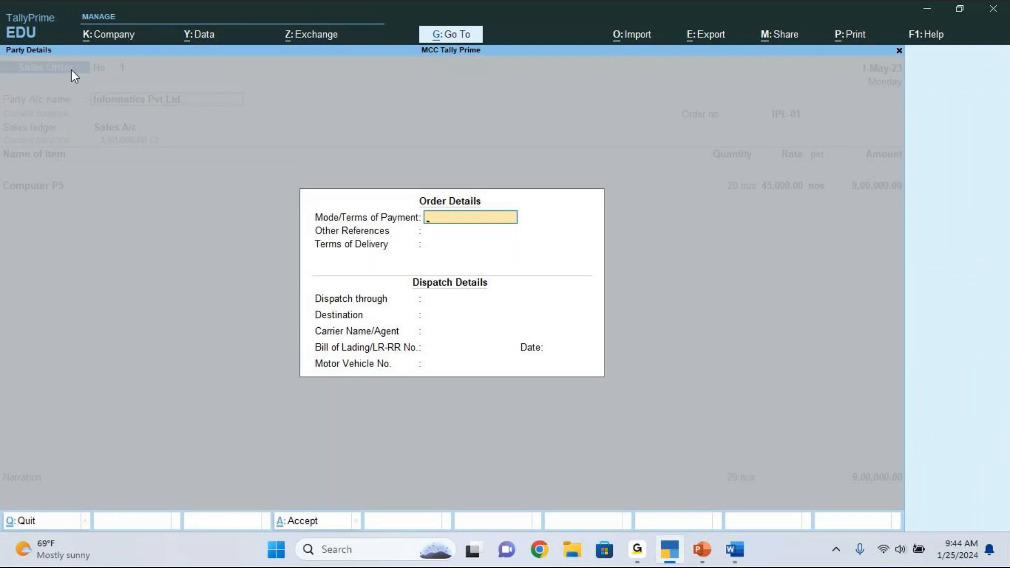
pyautogui.press('Return')
pyautogui.press('Return')
pyautogui.press('Return')
pyautogui.press('Return')
pyautogui.press('Return')
pyautogui.press('Return')
pyautogui.press('Return')
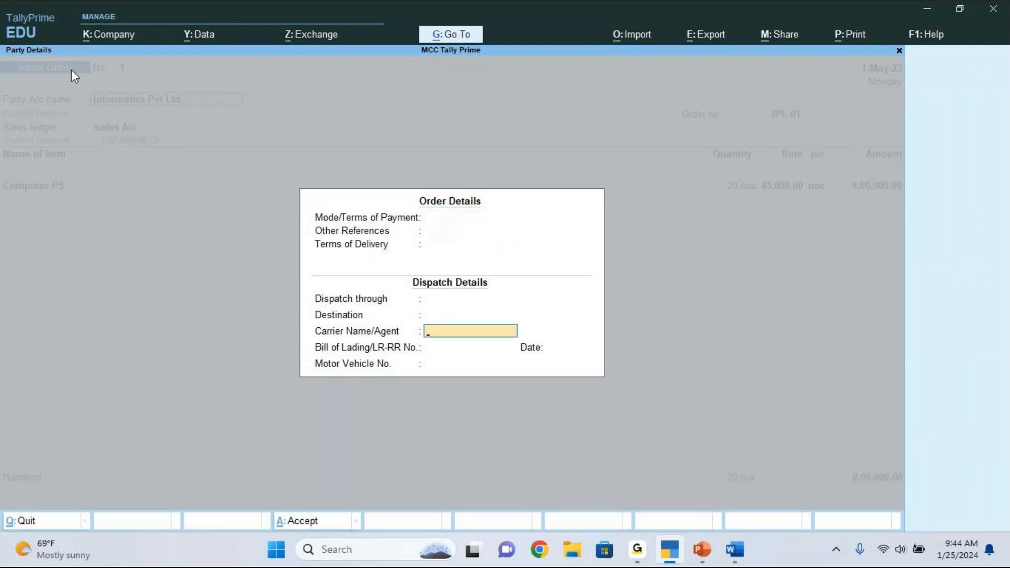
pyautogui.press('Return')
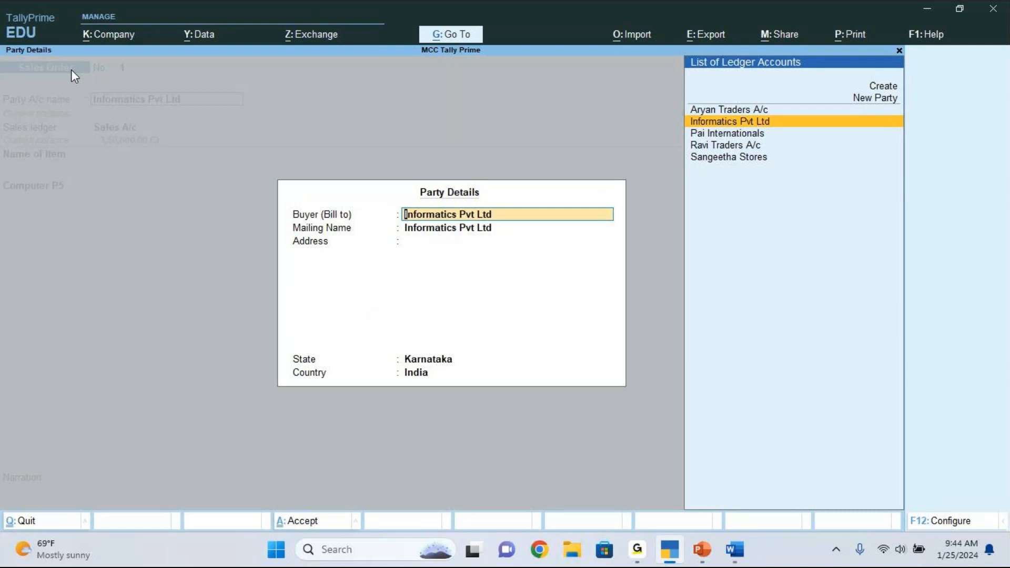
pyautogui.hotkey('ctrl', 'a')
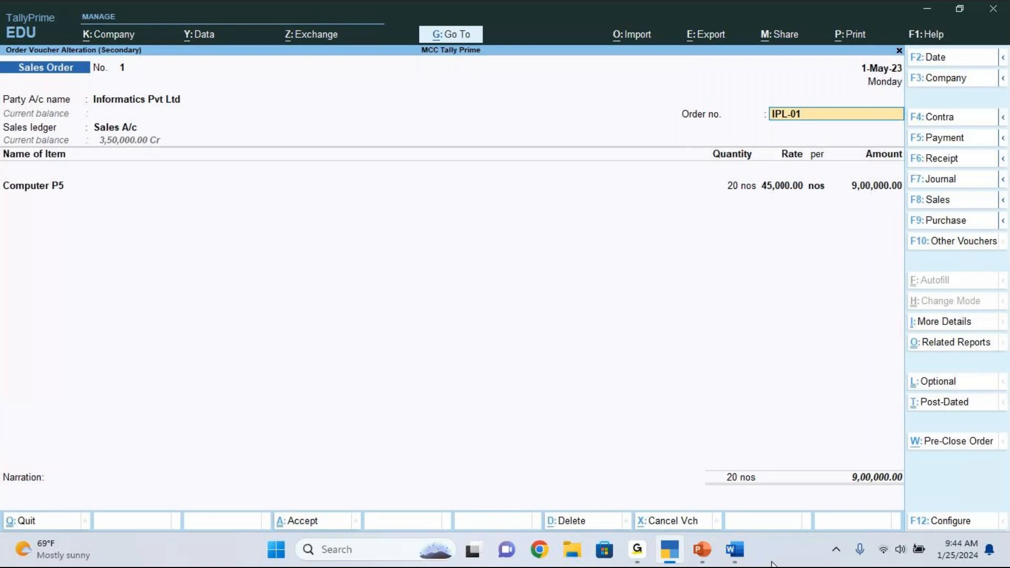
# Check the order number against the PowerPoint transaction, and keep order no. IPL-01 and the Sales A/c ledger in TallyPrime
pyautogui.click(702, 549)
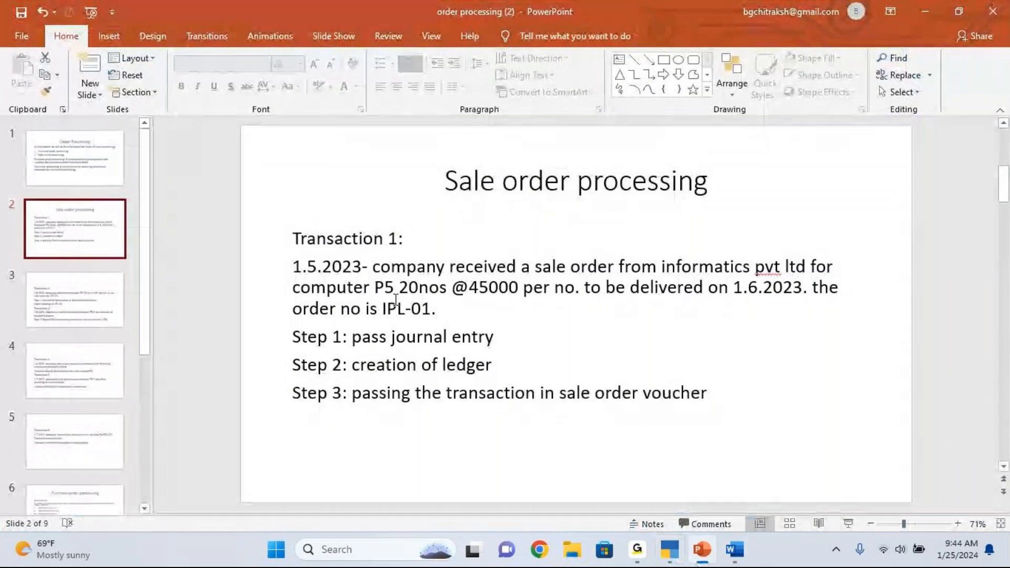
pyautogui.click(668, 549)
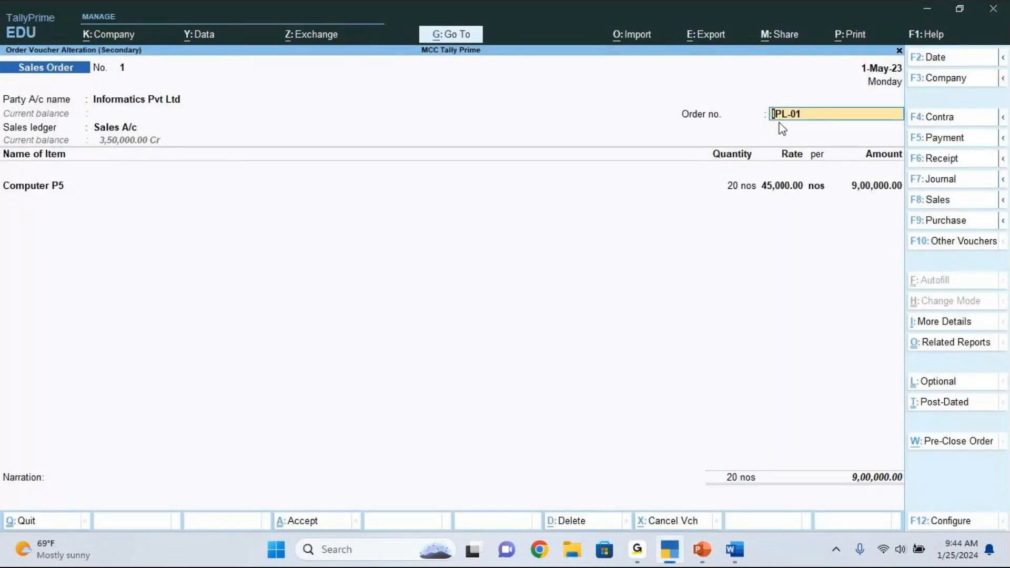
pyautogui.press('Return')
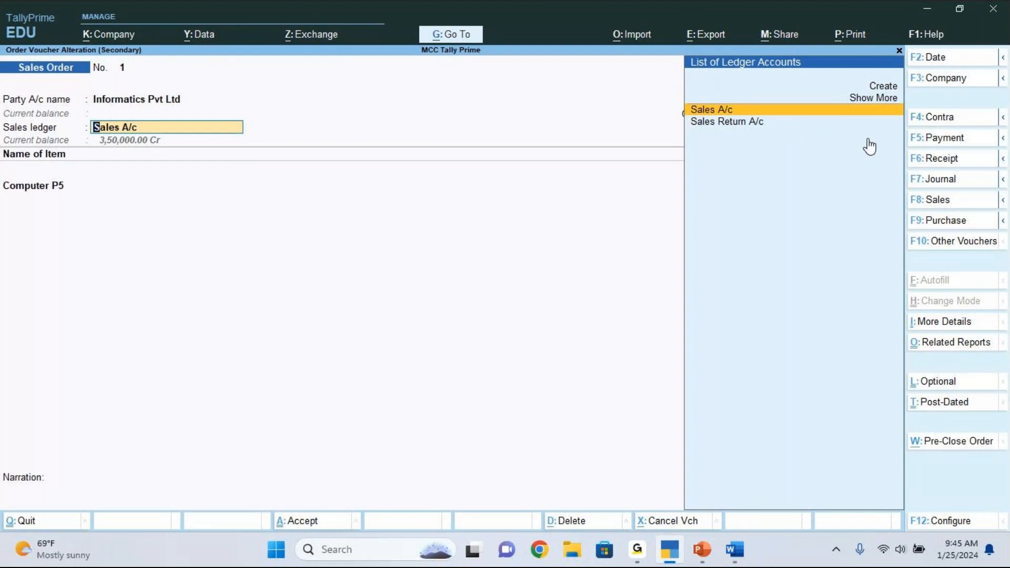
pyautogui.click(916, 112)
pyautogui.click(918, 117)
pyautogui.press('Return')
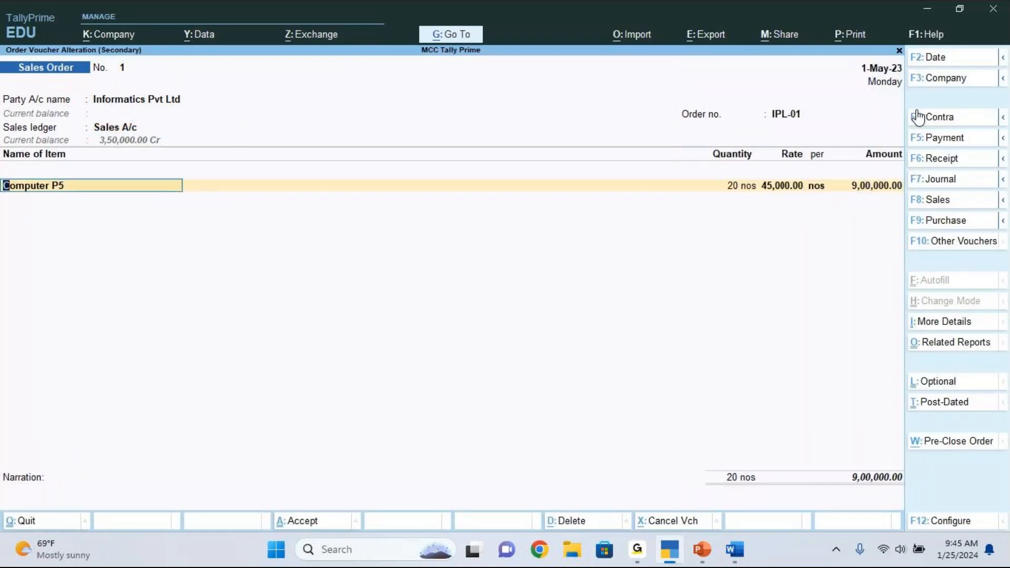
# Select Computer P5 as the stock item, enter 1-Jun-23 as its due date and keep the Jayanagar location
pyautogui.press('space')
pyautogui.press('Down')
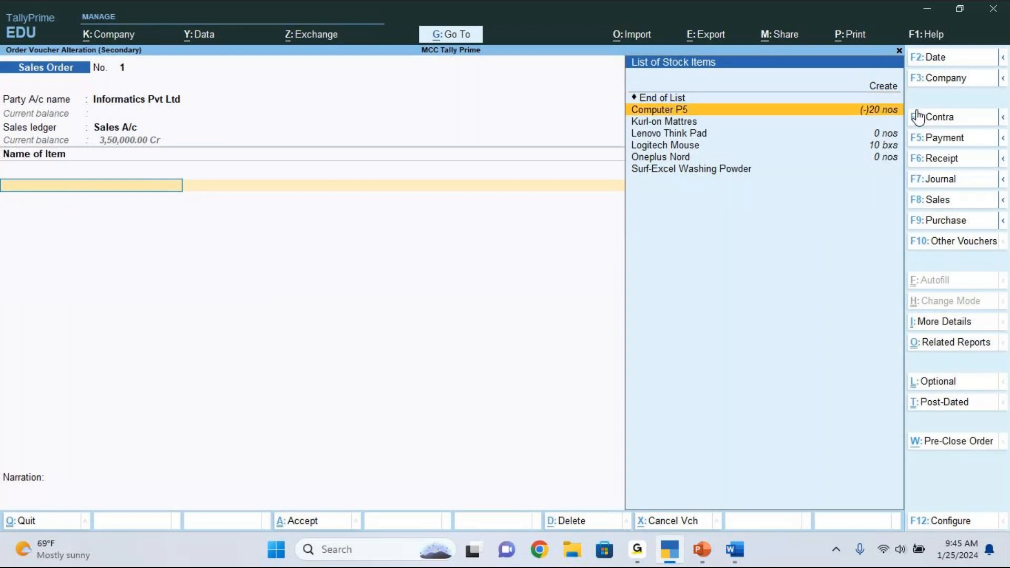
pyautogui.press('Return')
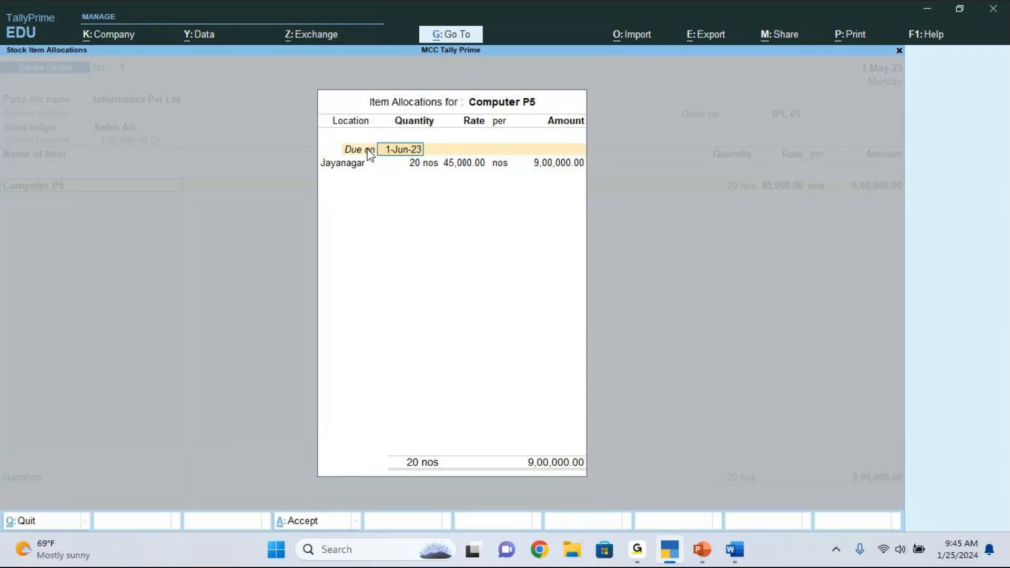
pyautogui.write('1.6')
pyautogui.press('Return')
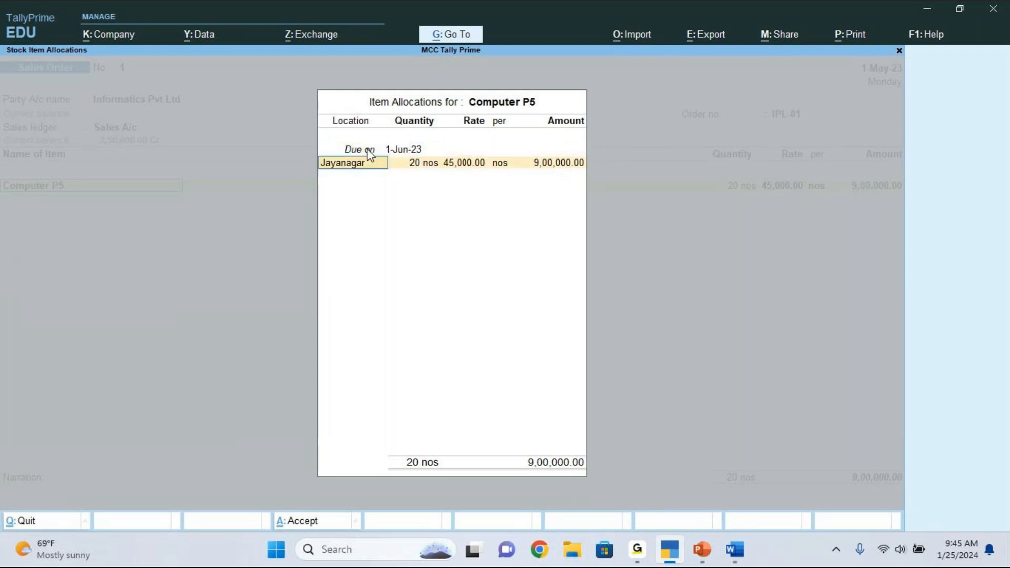
pyautogui.press('Return')
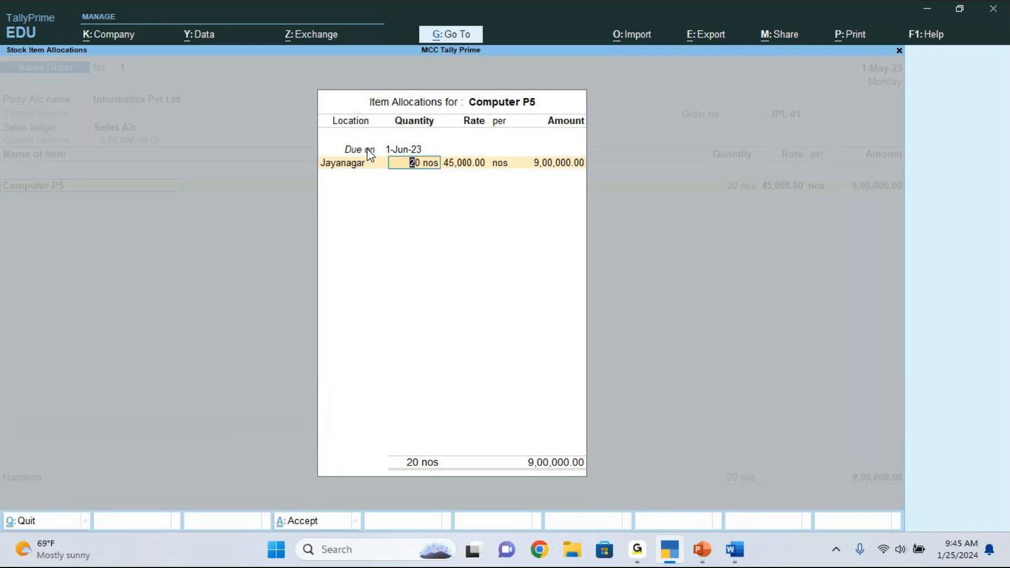
# Quit the Computer P5 item allocation and return to the sales order's item entry
pyautogui.click(694, 57)
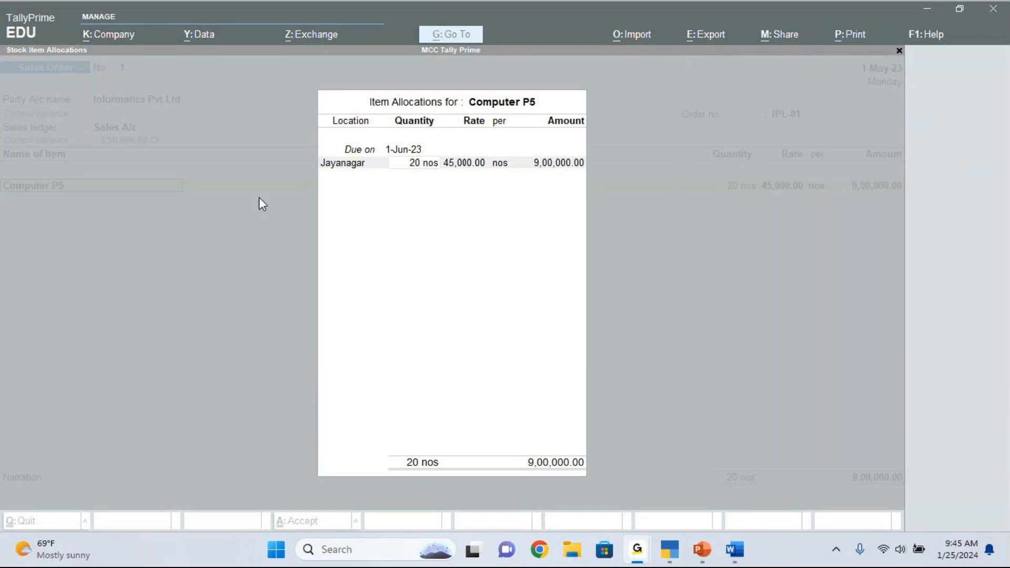
pyautogui.click(636, 214)
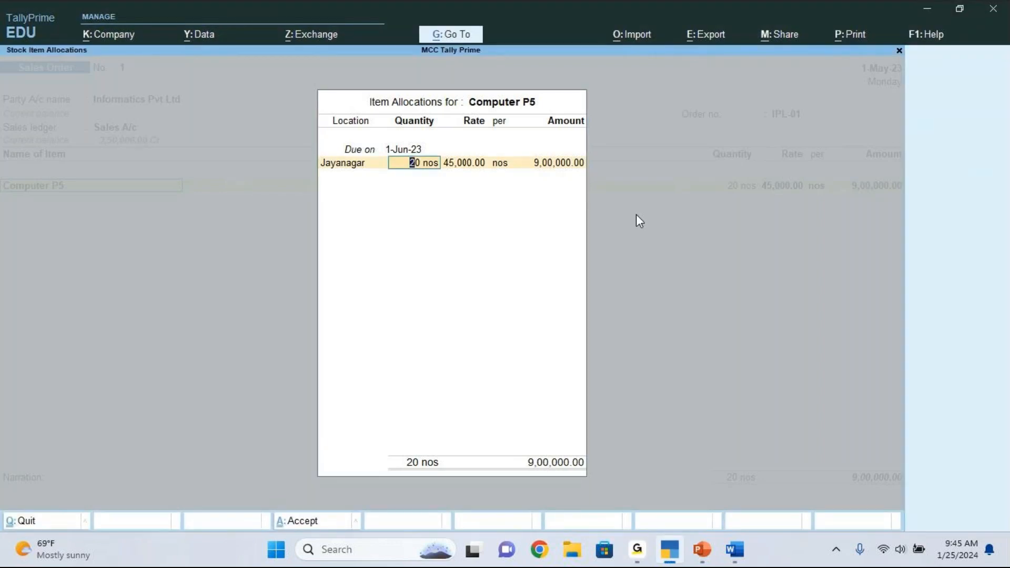
pyautogui.press('BackSpace')
pyautogui.press('BackSpace')
pyautogui.press('BackSpace')
pyautogui.press('BackSpace')
pyautogui.press('BackSpace')
pyautogui.press('BackSpace')
pyautogui.press('Escape')
pyautogui.press('y')
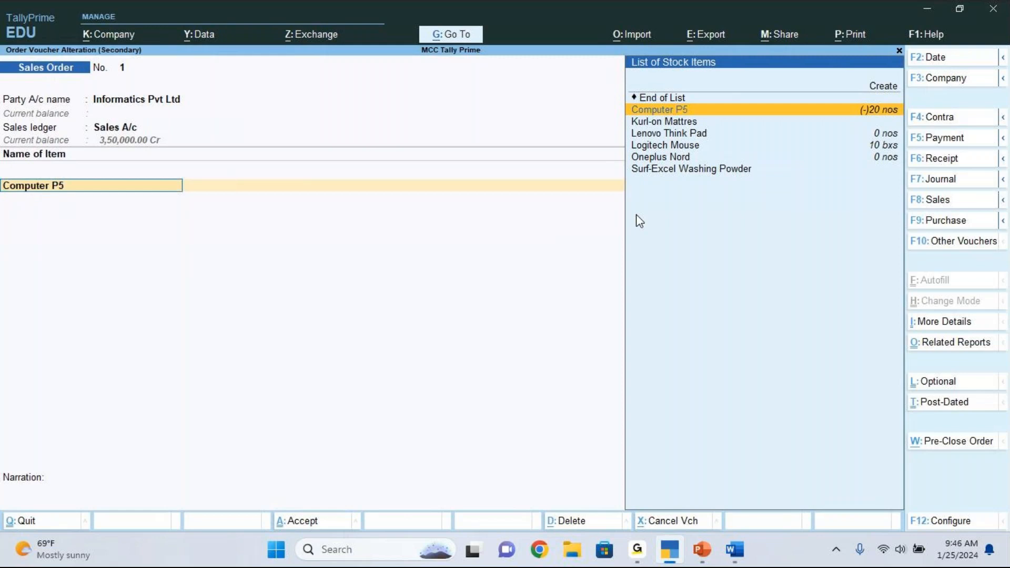
# Open the sales order's voucher configuration and set both Show more configurations and Show all configurations to Yes
pyautogui.press('F12')
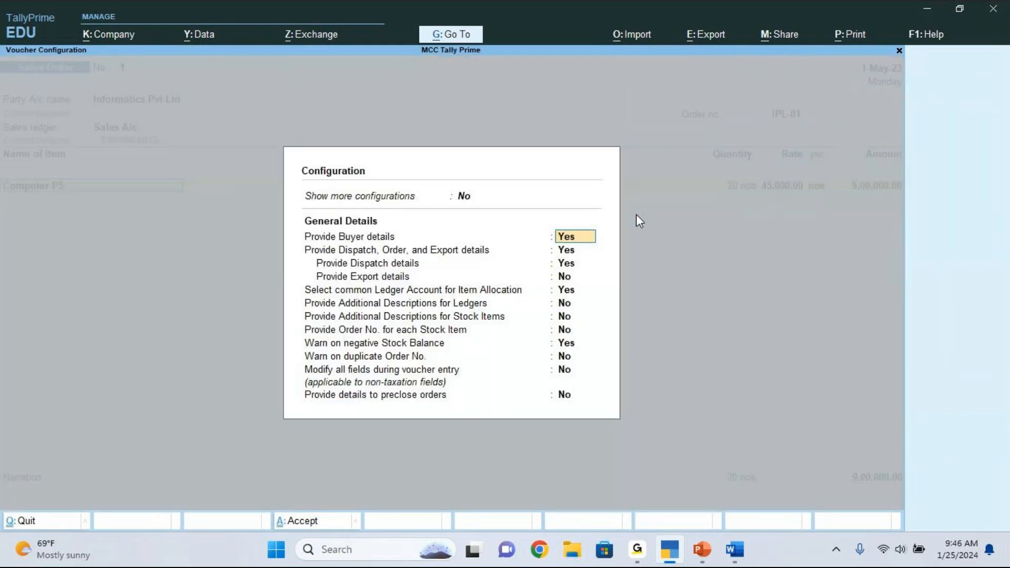
pyautogui.press('Up')
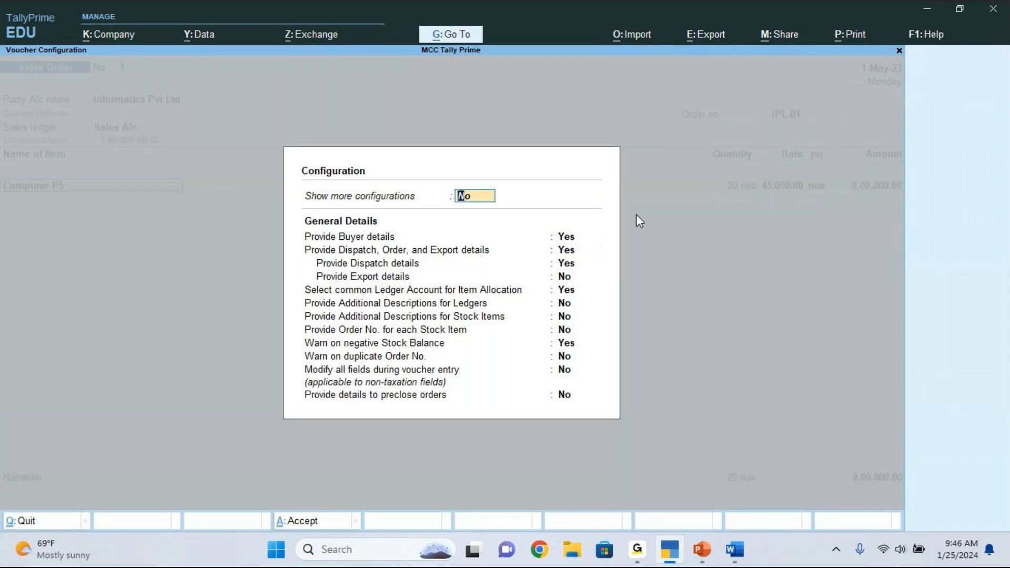
pyautogui.write('y')
pyautogui.press('Return')
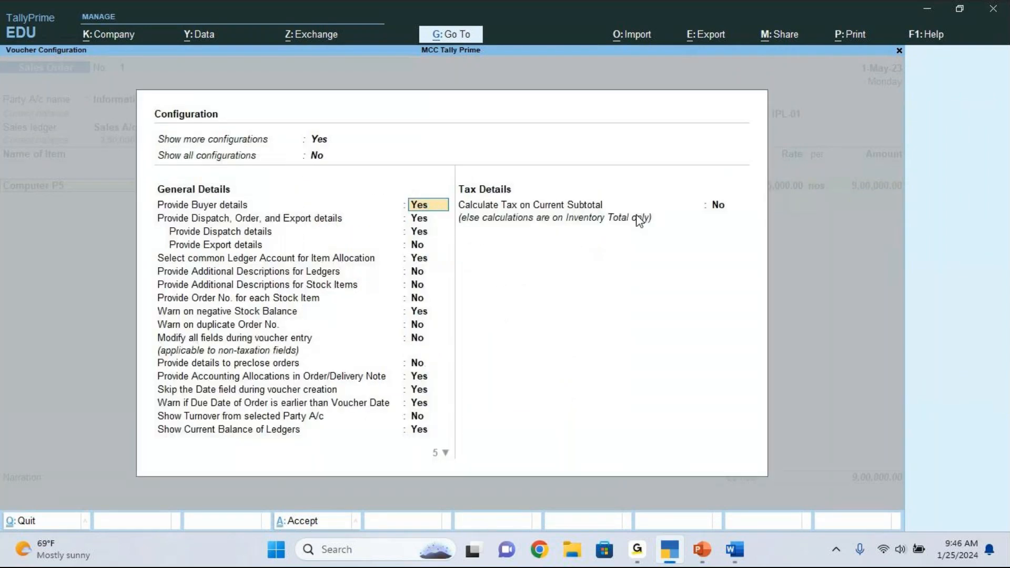
pyautogui.press('Up')
pyautogui.write('y')
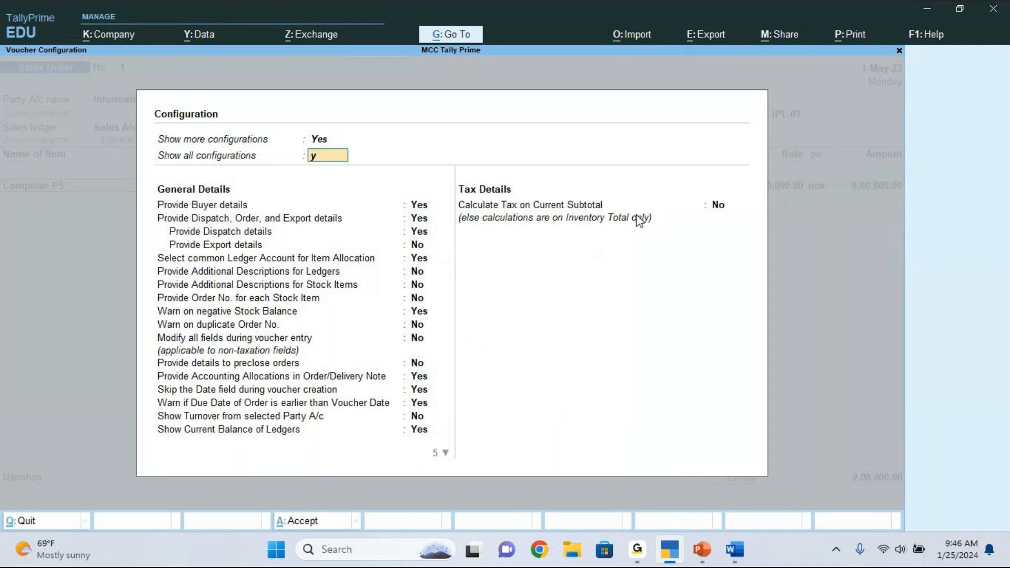
pyautogui.press('Return')
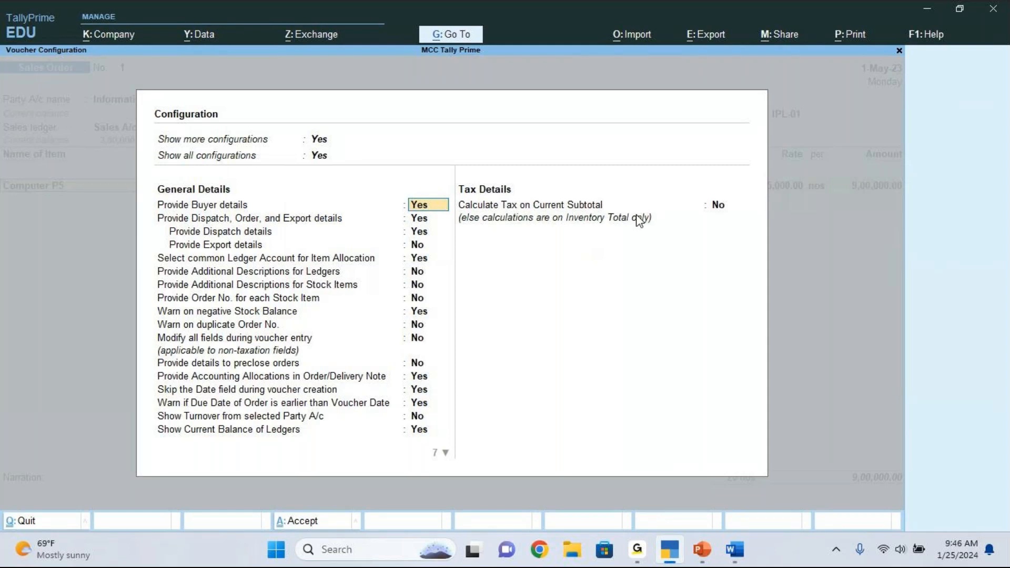
# Examine all the general, exporter's and tax options in the voucher configuration without changing them
pyautogui.press('Return')
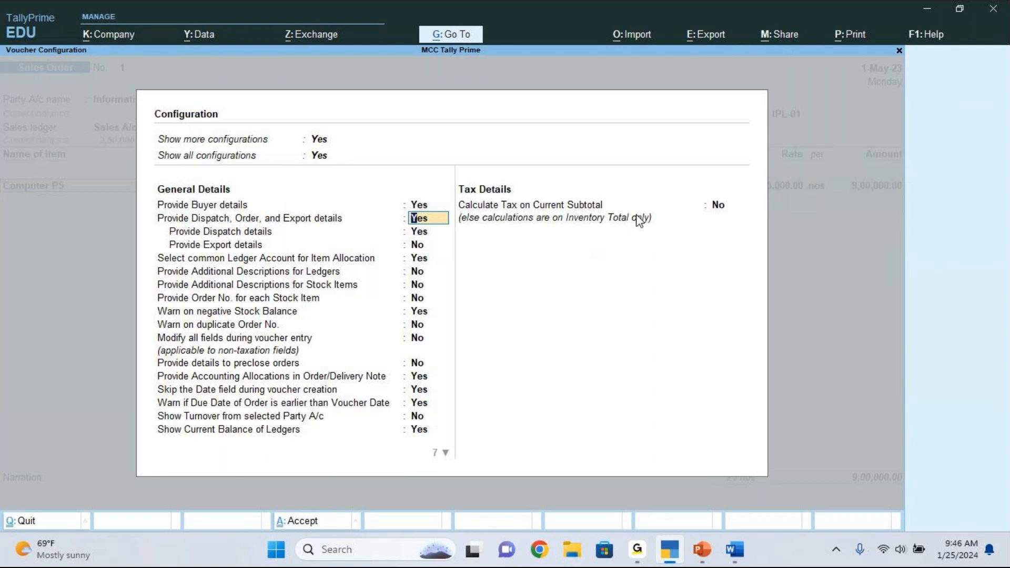
pyautogui.press('Return')
pyautogui.press('Return')
pyautogui.press('Return')
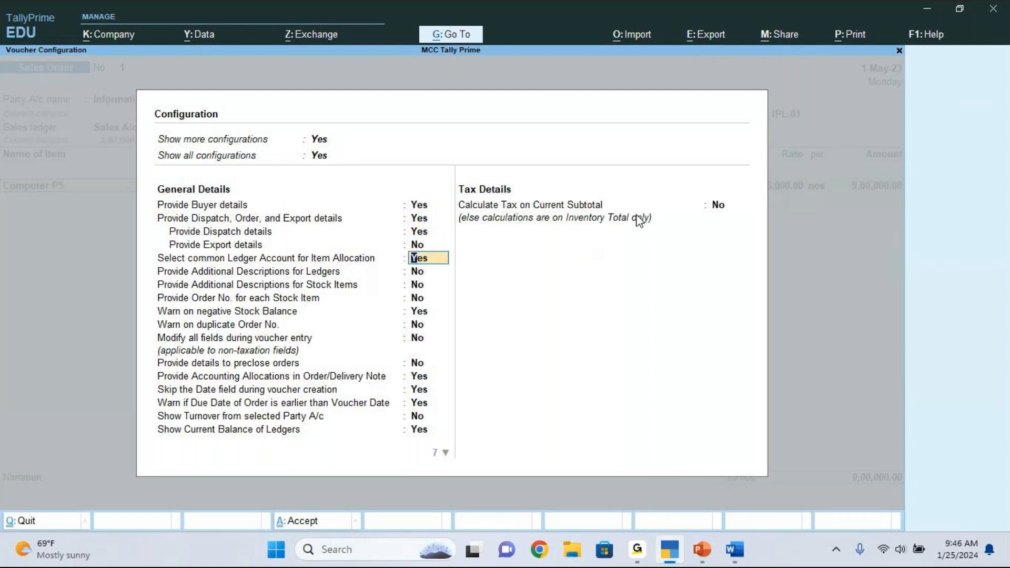
pyautogui.press('Return')
pyautogui.press('Return')
pyautogui.press('Return')
pyautogui.press('Return')
pyautogui.press('Return')
pyautogui.press('Return')
pyautogui.press('Return')
pyautogui.press('Return')
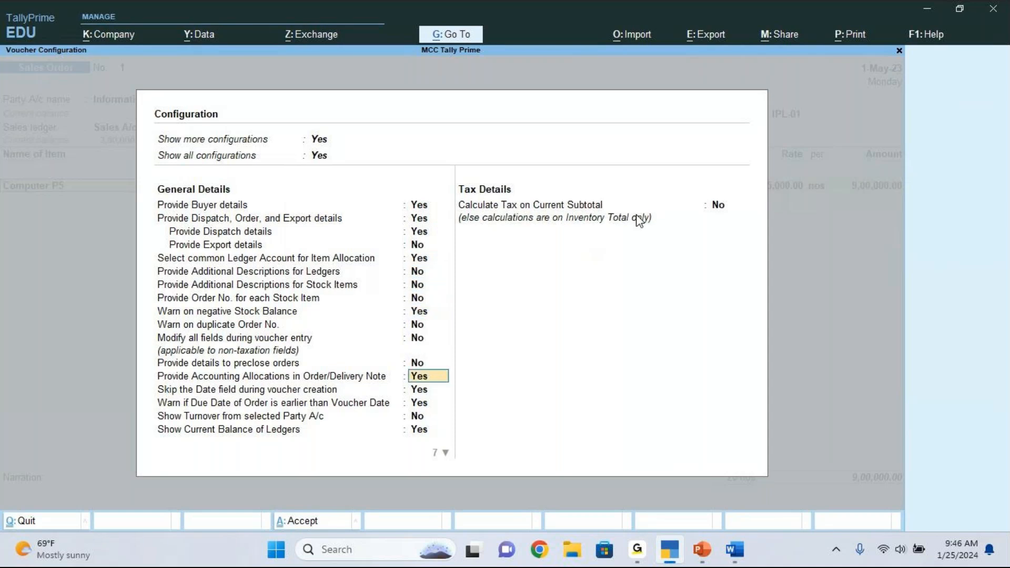
pyautogui.press('Return')
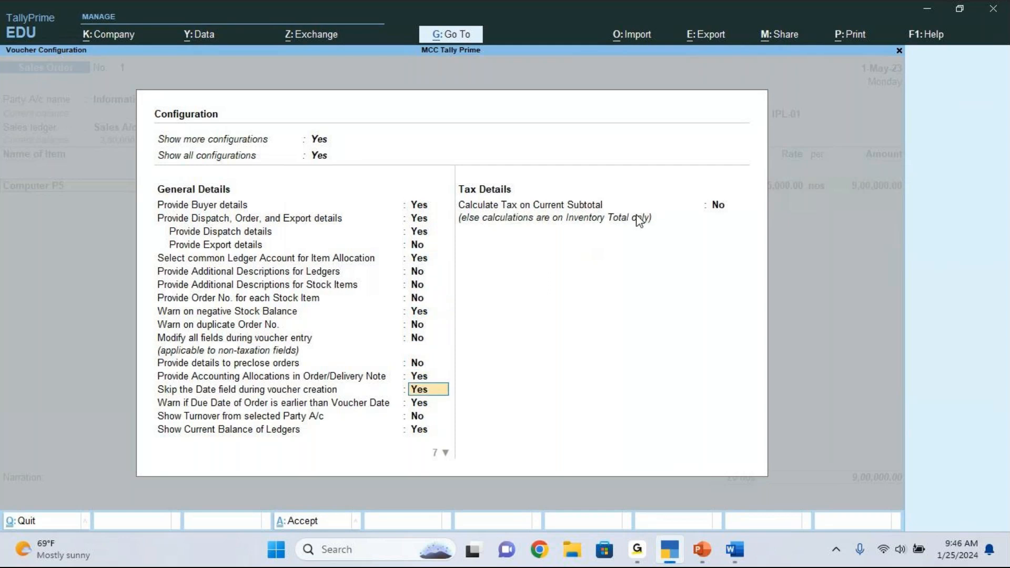
pyautogui.press('Return')
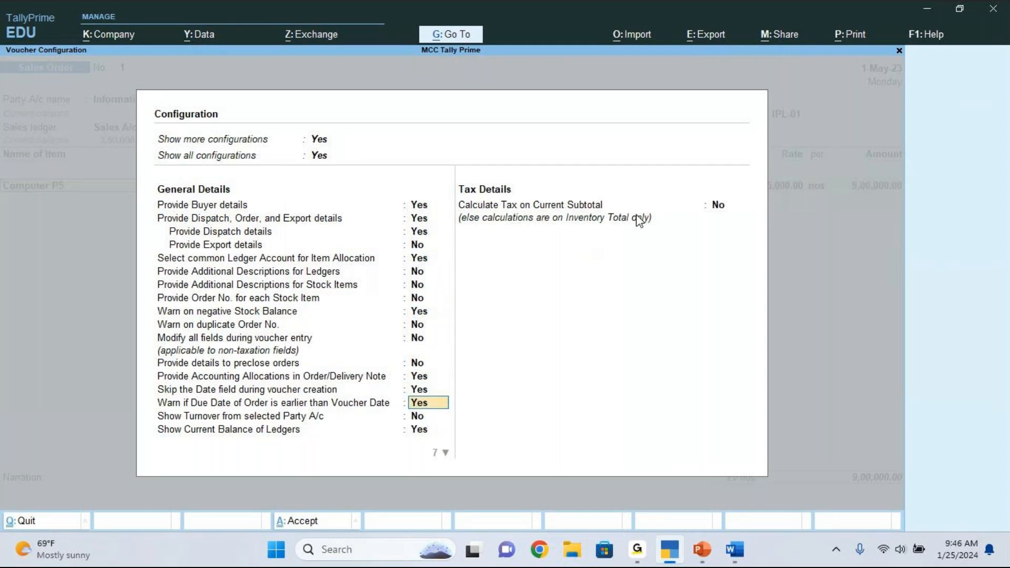
pyautogui.press('Return')
pyautogui.press('Return')
pyautogui.press('Return')
pyautogui.press('Return')
pyautogui.press('Return')
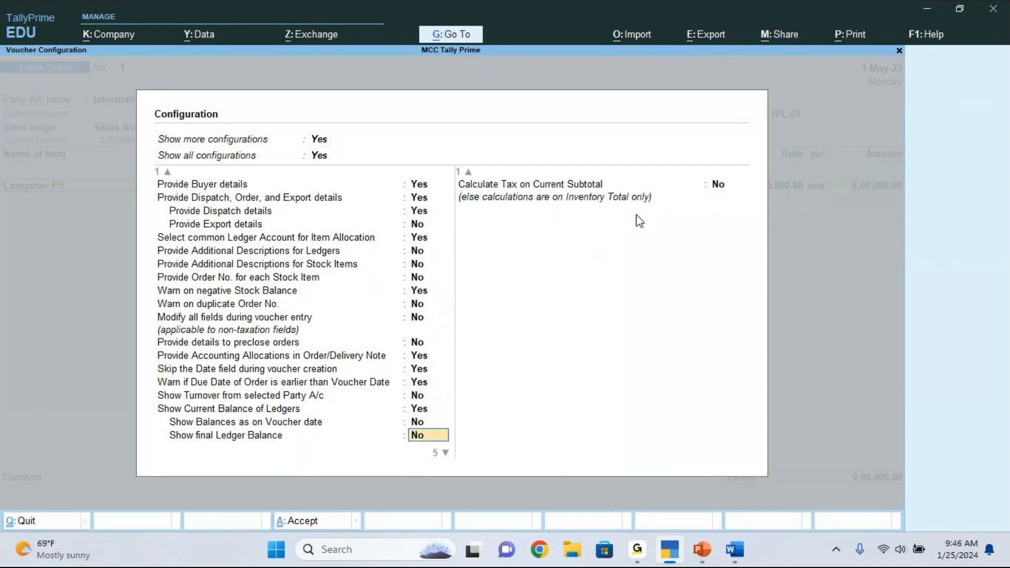
pyautogui.press('Return')
pyautogui.press('Return')
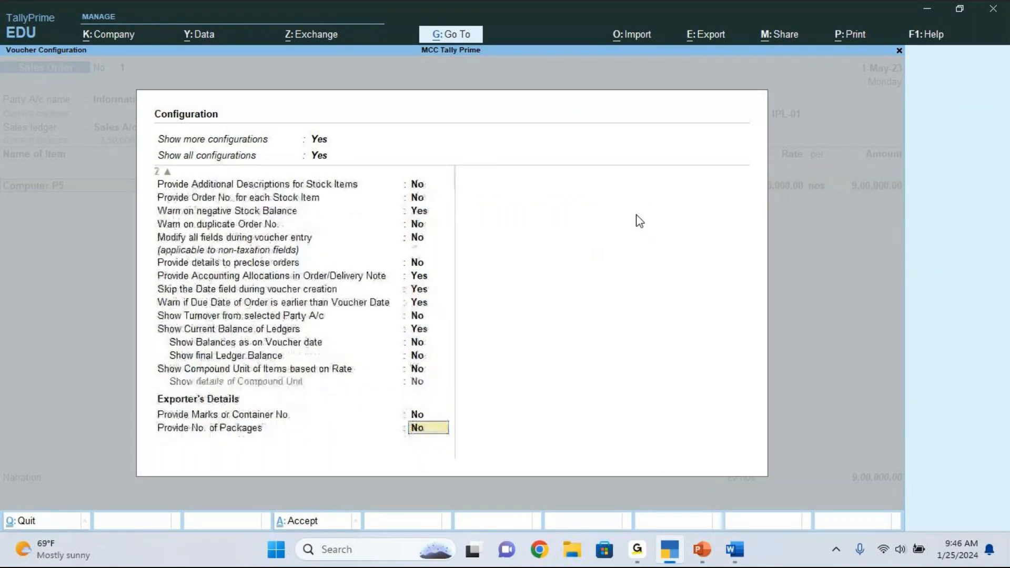
pyautogui.press('Return')
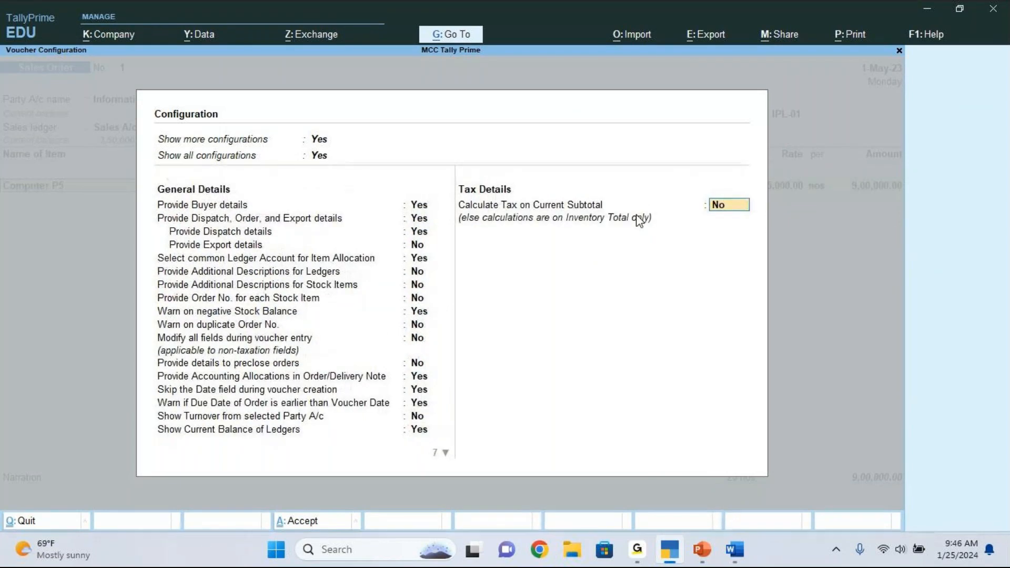
pyautogui.press('Up')
pyautogui.press('Up')
pyautogui.press('Up')
pyautogui.press('Up')
pyautogui.press('Up')
pyautogui.press('Up')
pyautogui.press('Up')
pyautogui.press('Up')
pyautogui.press('Up')
pyautogui.press('Up')
pyautogui.press('Up')
pyautogui.press('Up')
pyautogui.press('Up')
pyautogui.press('Up')
pyautogui.press('Up')
pyautogui.press('Up')
pyautogui.press('Up')
pyautogui.press('Up')
pyautogui.press('Up')
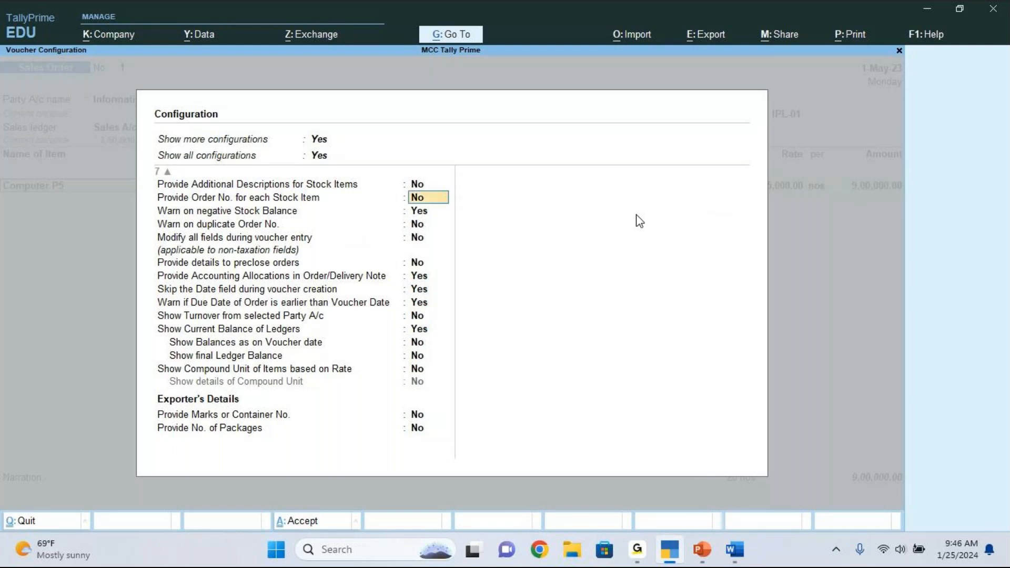
pyautogui.press('Up')
pyautogui.press('Up')
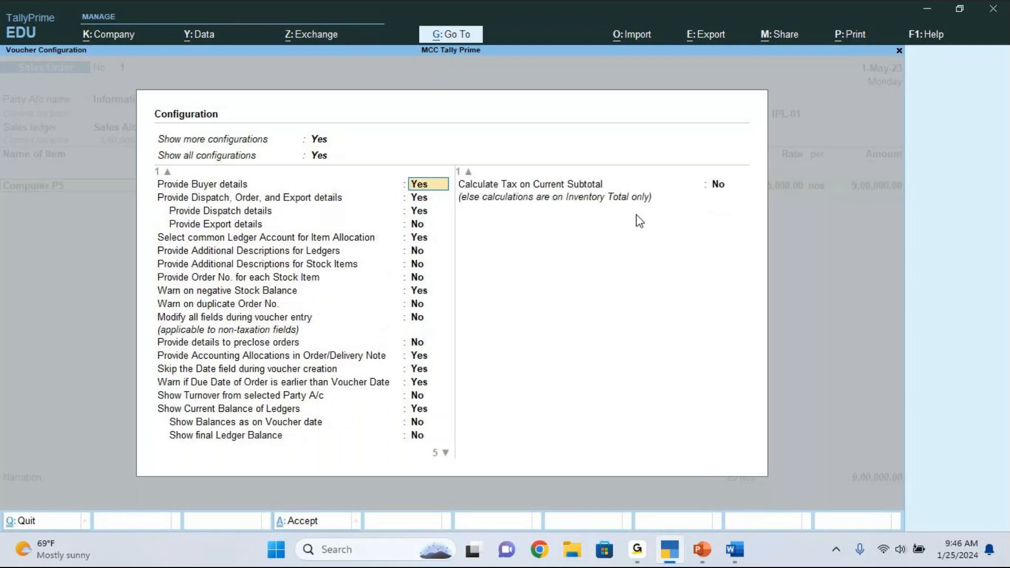
pyautogui.press('Up')
pyautogui.press('Down')
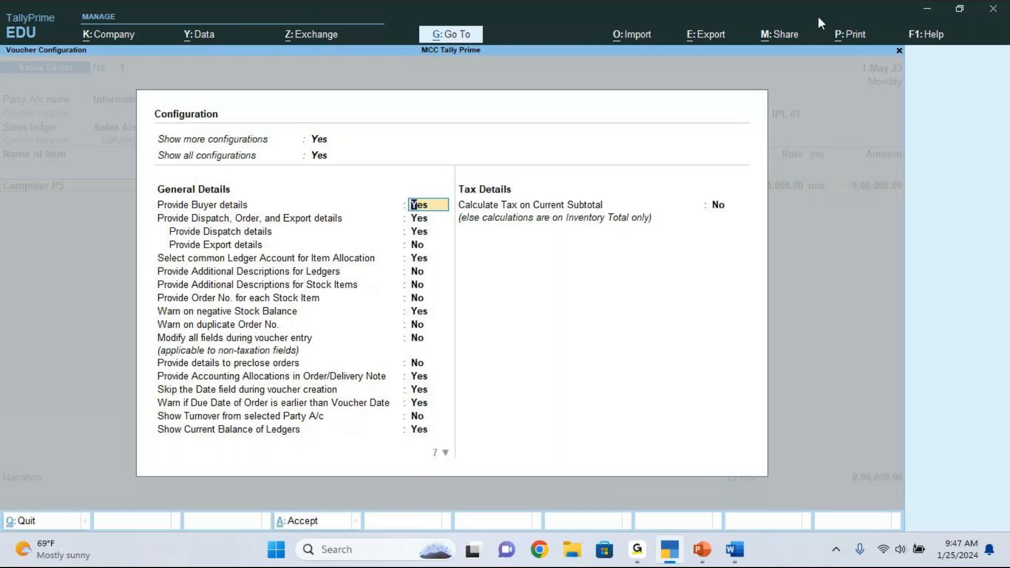
pyautogui.click(693, 60)
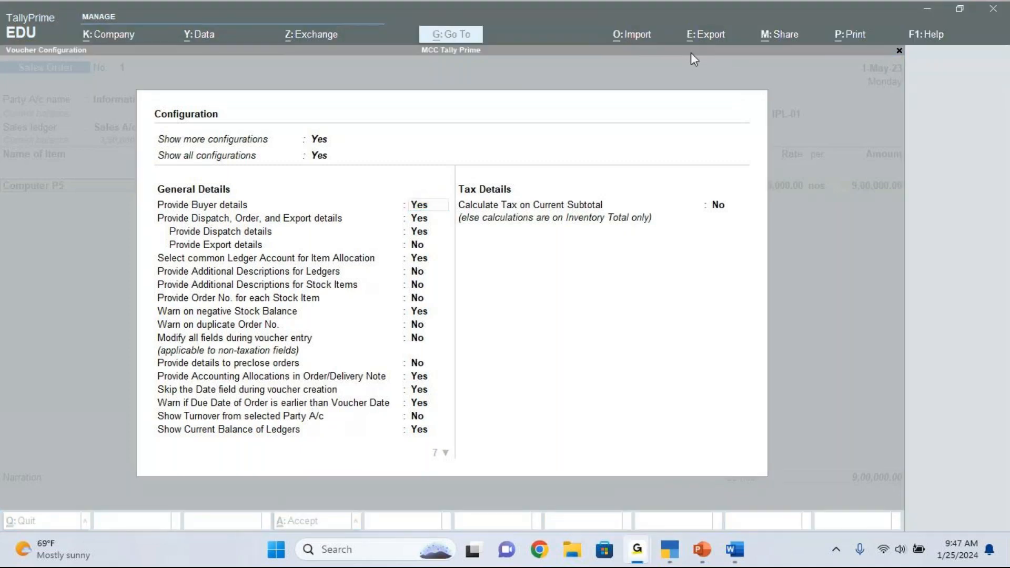